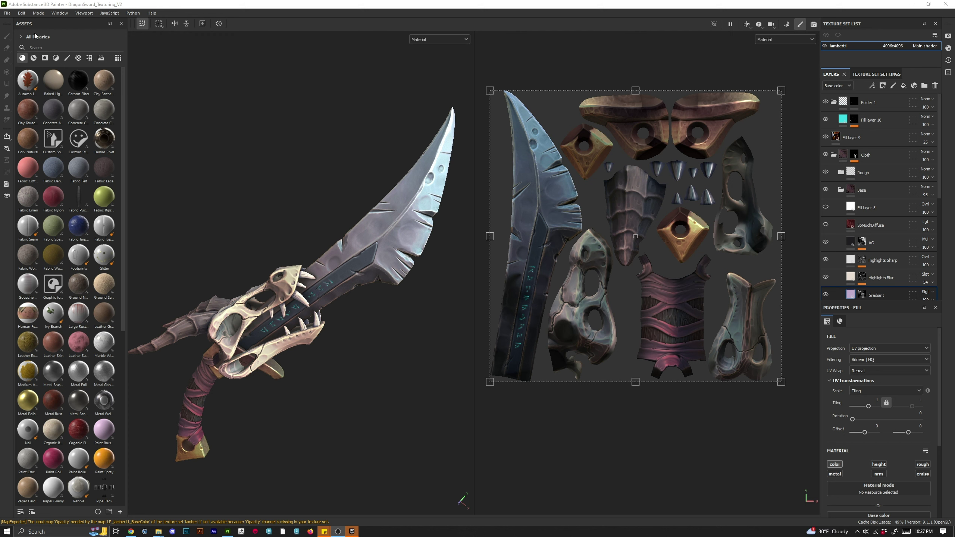
Check the normal map format in the project configuration and close the dialog.
click(22, 15)
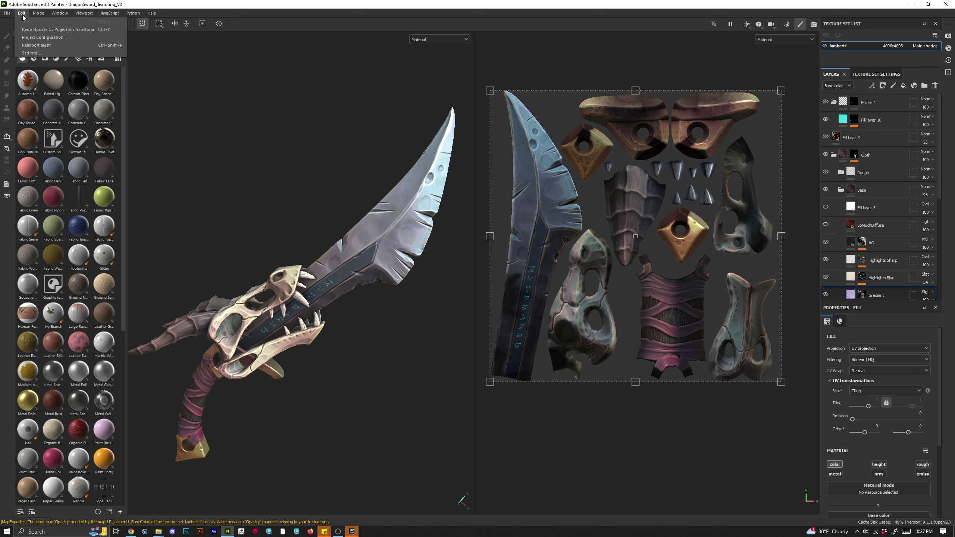
click(34, 39)
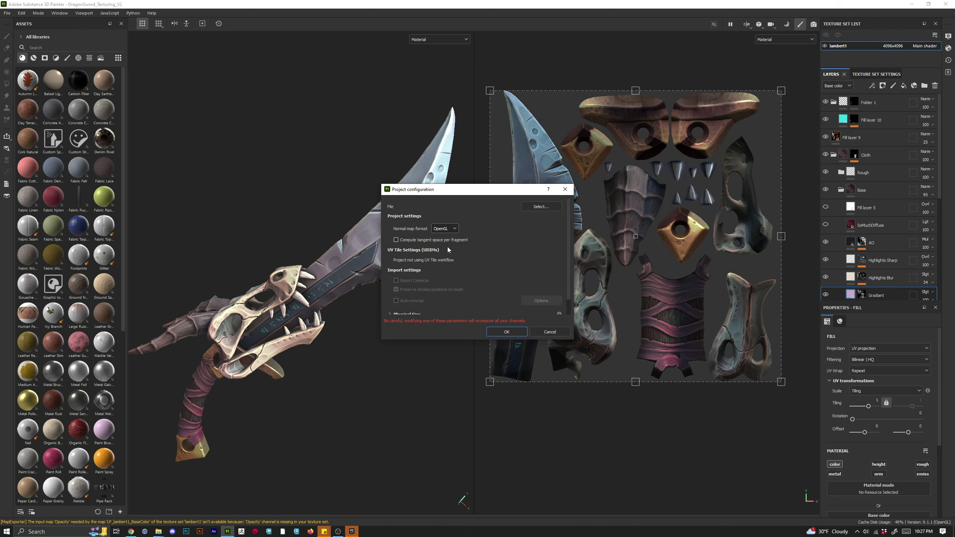
click(448, 229)
click(504, 334)
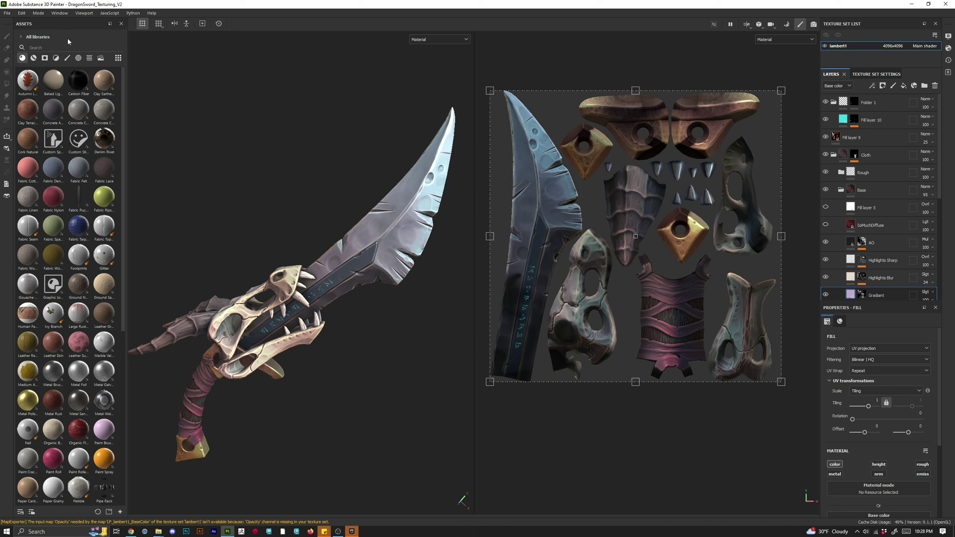
Start a texture export and create a DrgnSwd_TextureMaps folder inside the export folder as its output directory.
click(7, 13)
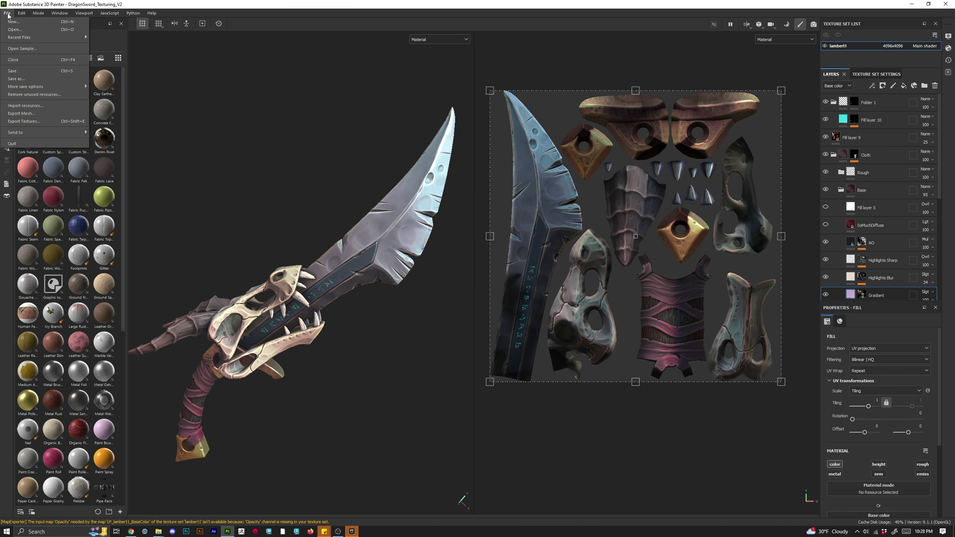
click(41, 121)
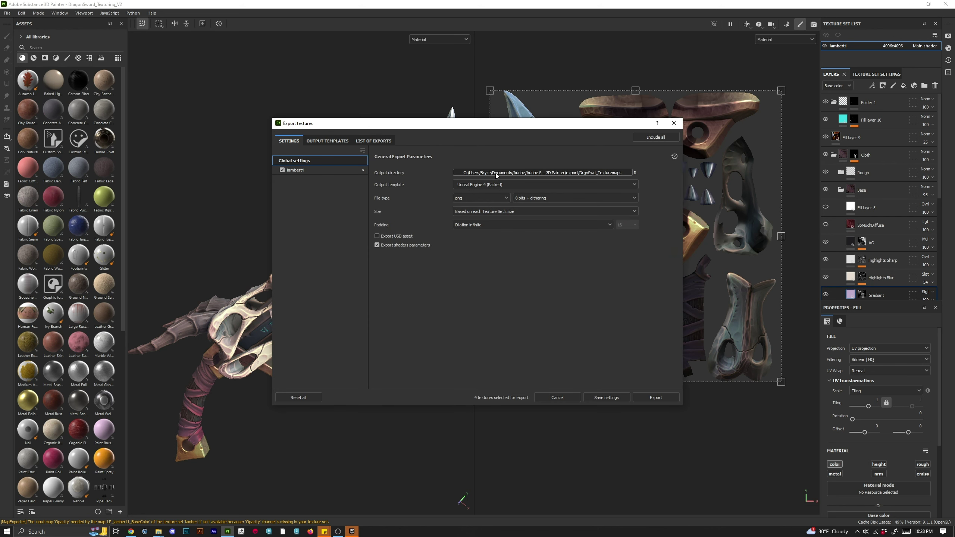
click(487, 174)
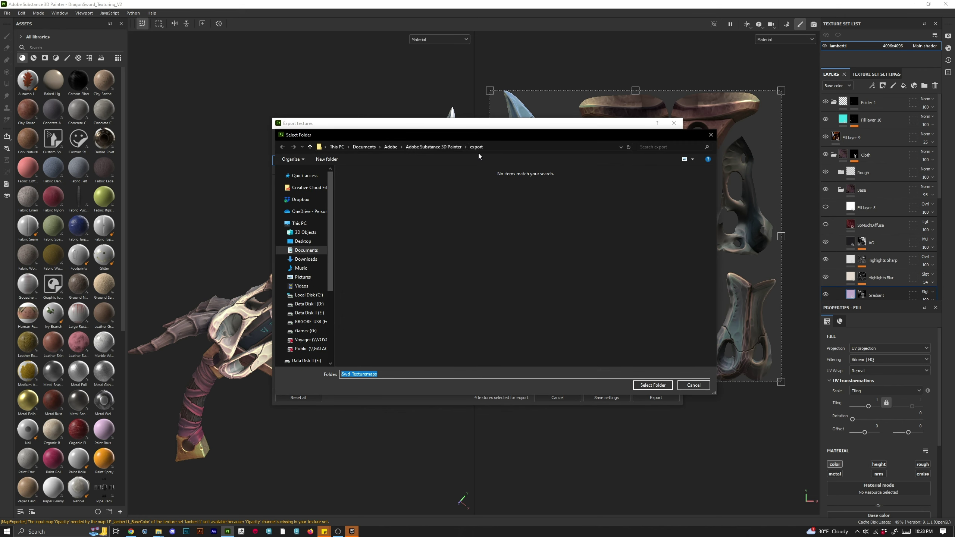
right_click(398, 255)
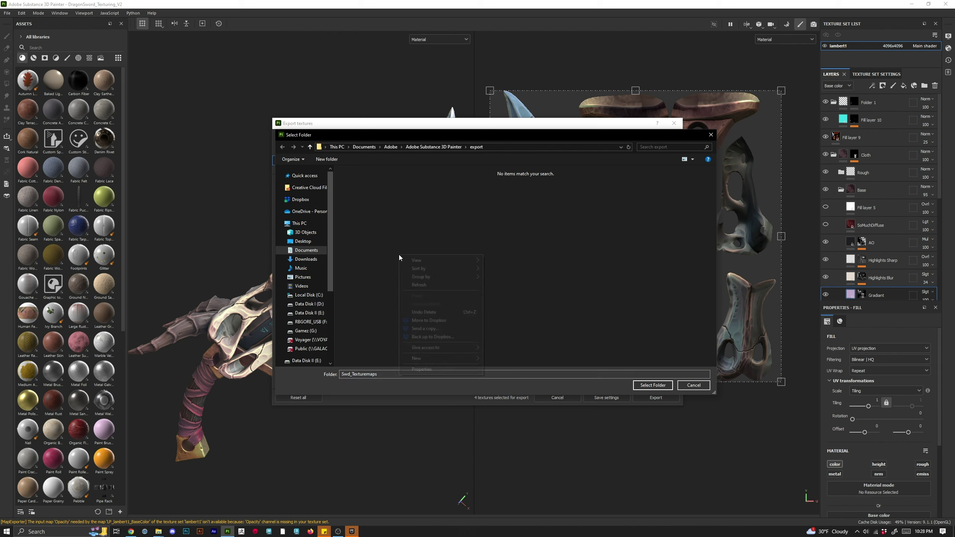
mouse_move(444, 358)
click(502, 360)
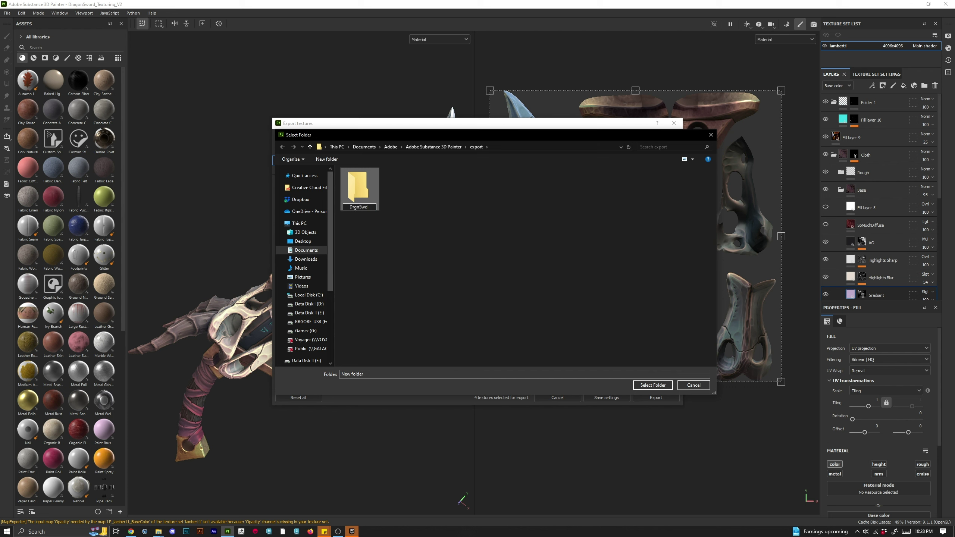
text(DrgnSwd_TextureMaps)
key(Return)
double_click(367, 199)
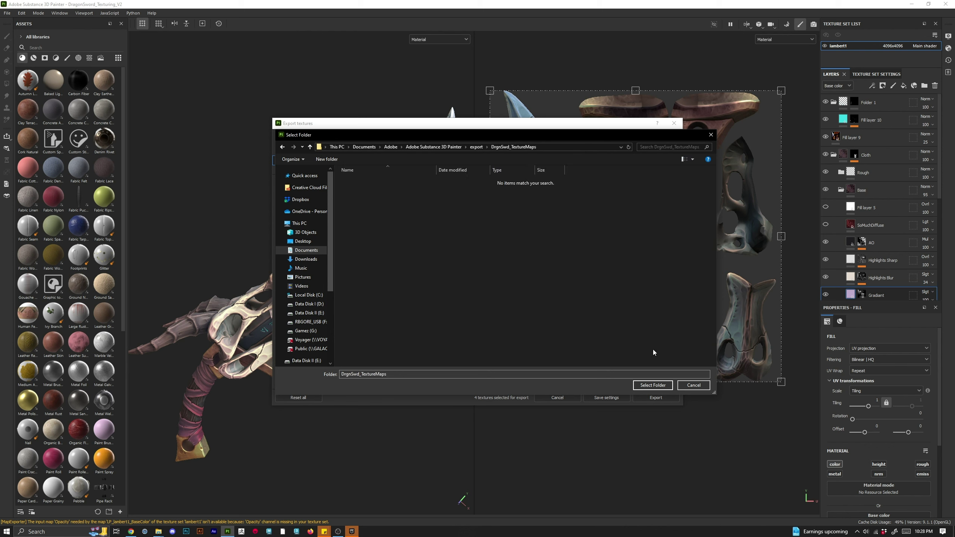
click(651, 385)
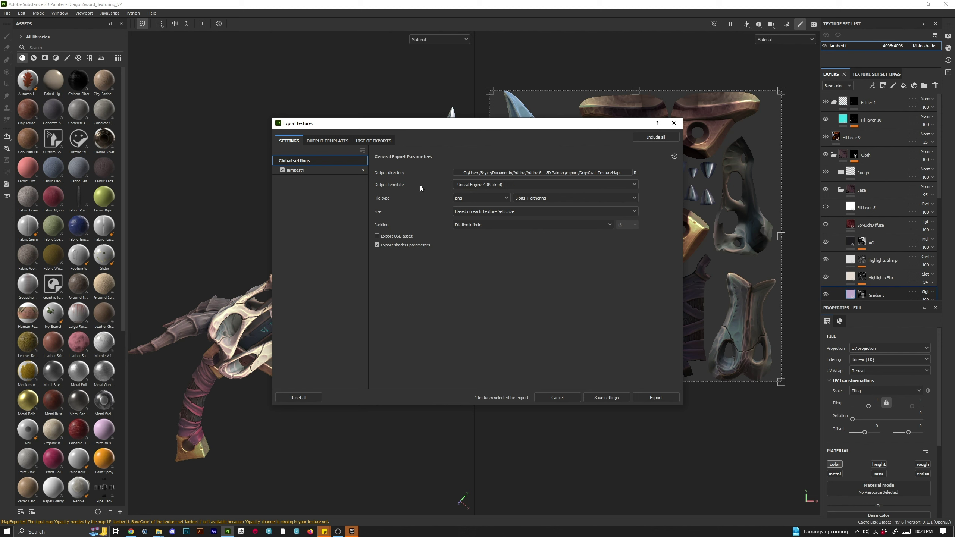
Set the export's output template to Unreal Engine 4 (Packed).
click(491, 184)
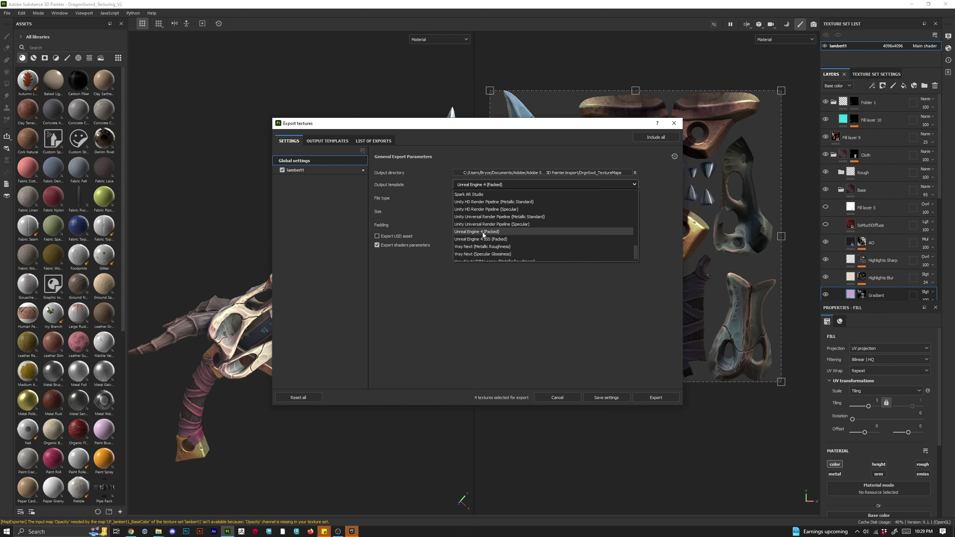
click(485, 232)
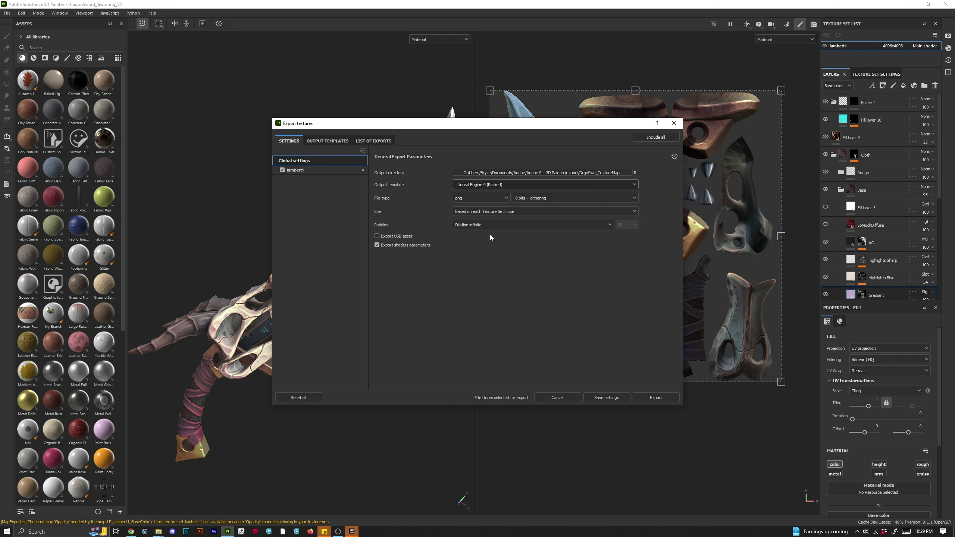
click(483, 188)
click(490, 205)
click(496, 186)
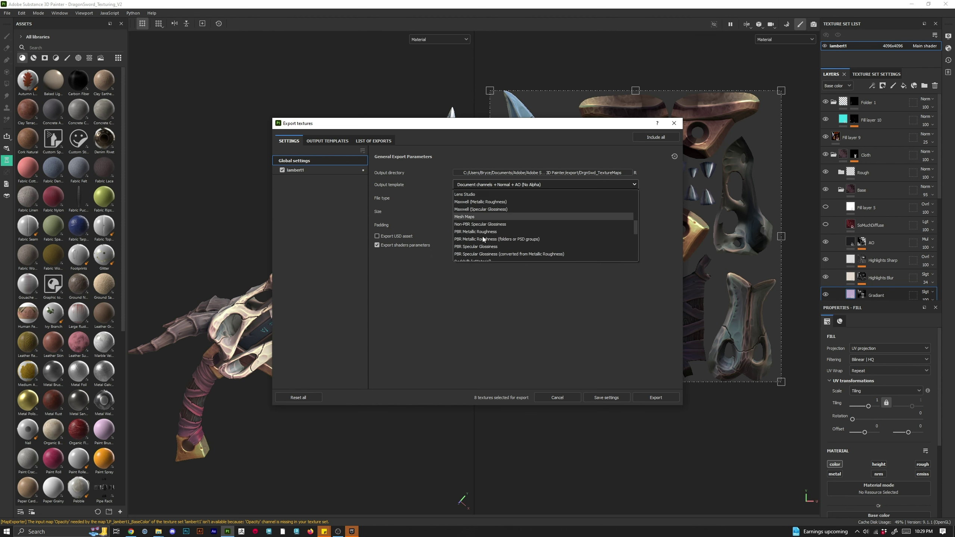
scroll(483, 239, down, 5)
click(476, 224)
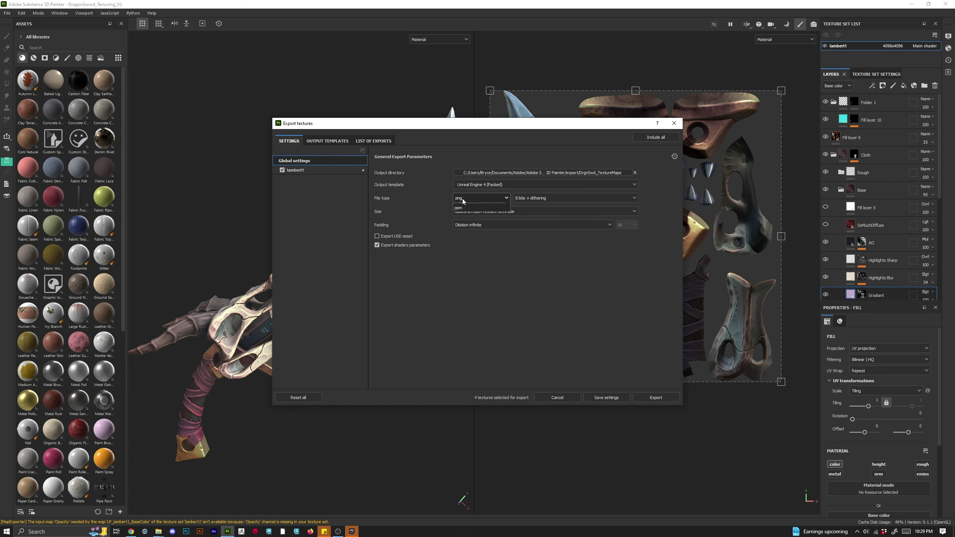
Set the export size to 2048, keep the png file type and Dilation infinite padding, and export the textures.
click(471, 200)
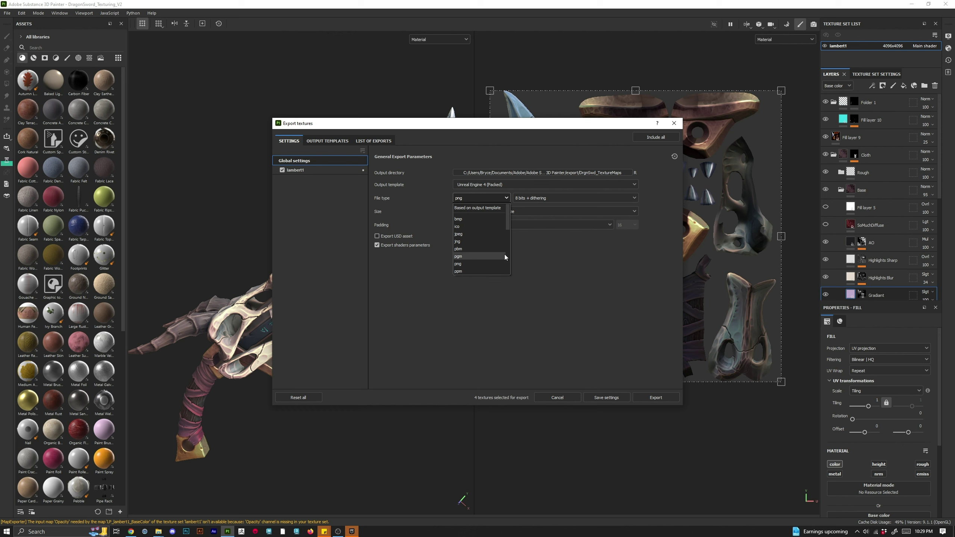
click(502, 197)
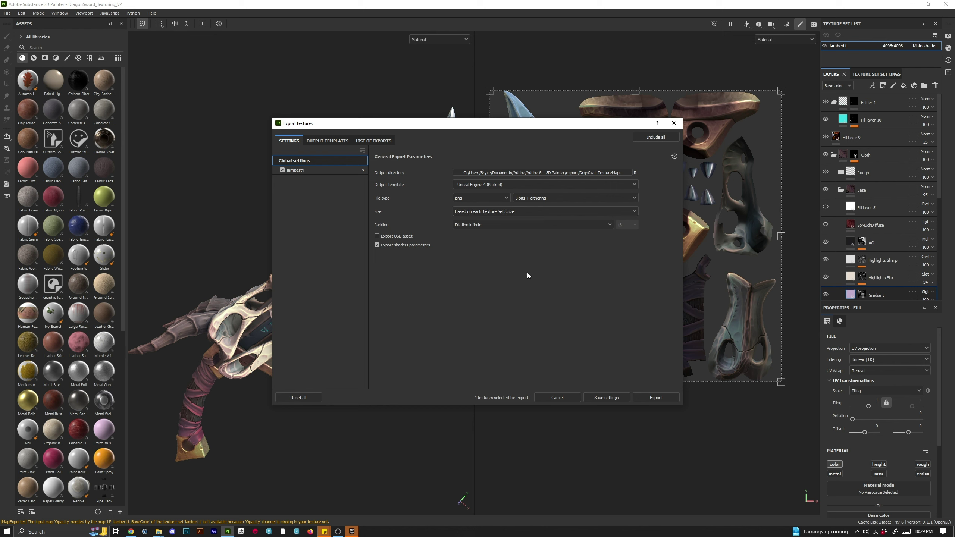
click(481, 211)
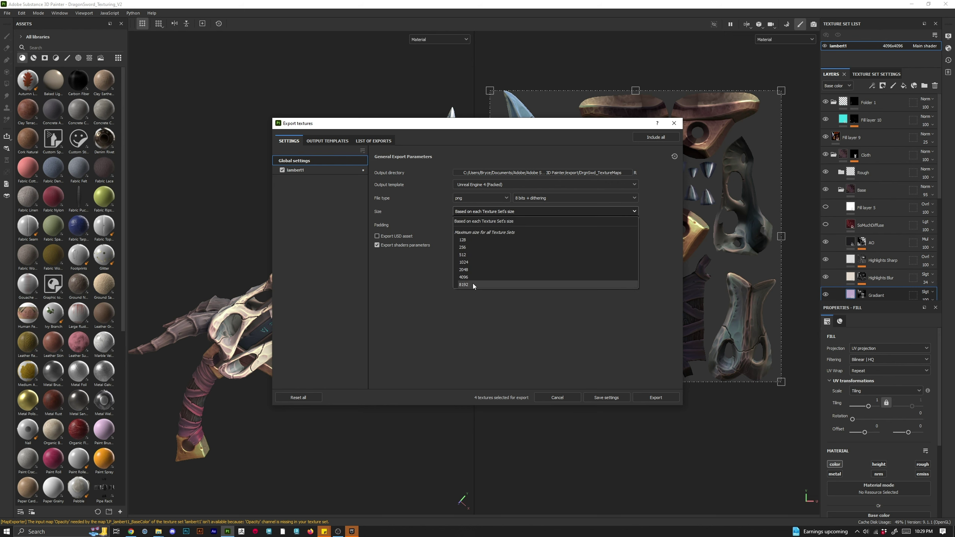
click(472, 271)
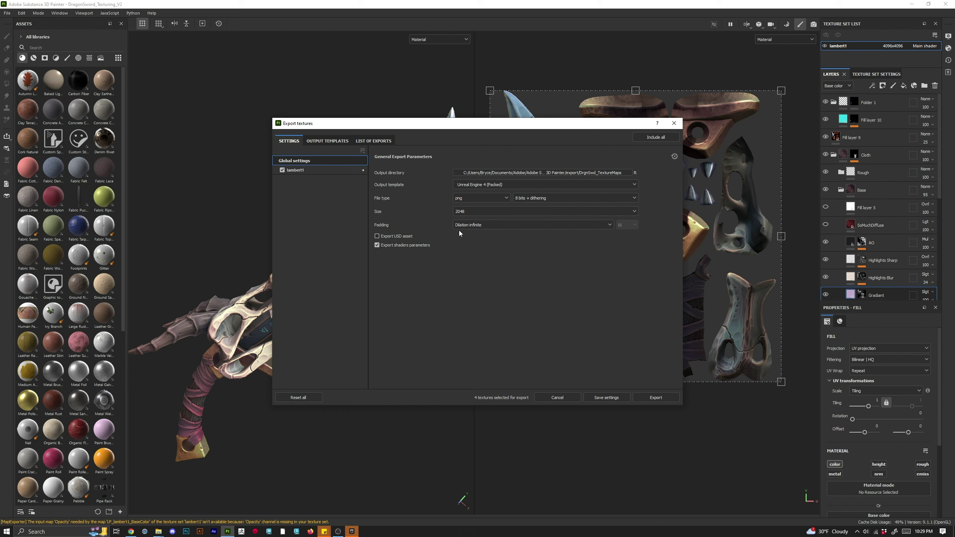
click(480, 227)
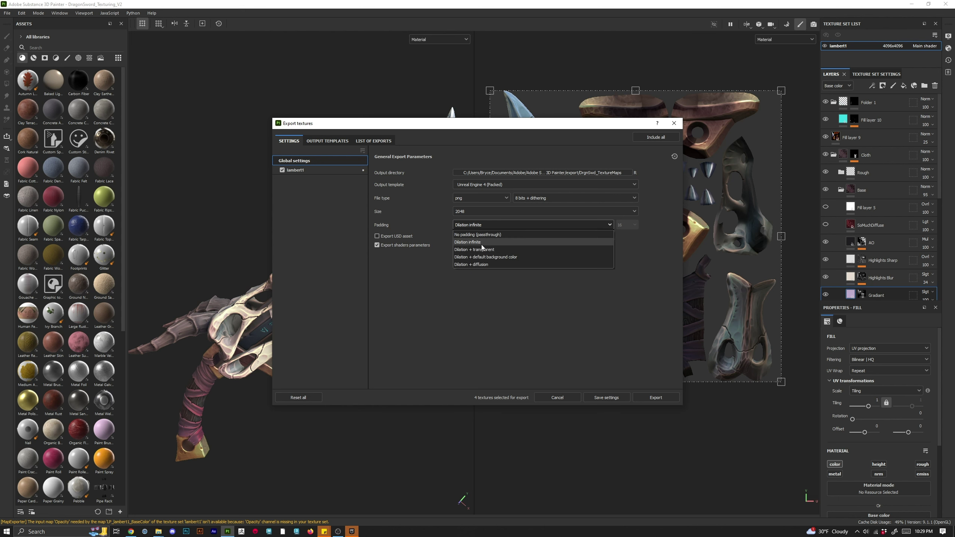
click(484, 228)
drag(580, 125, 501, 130)
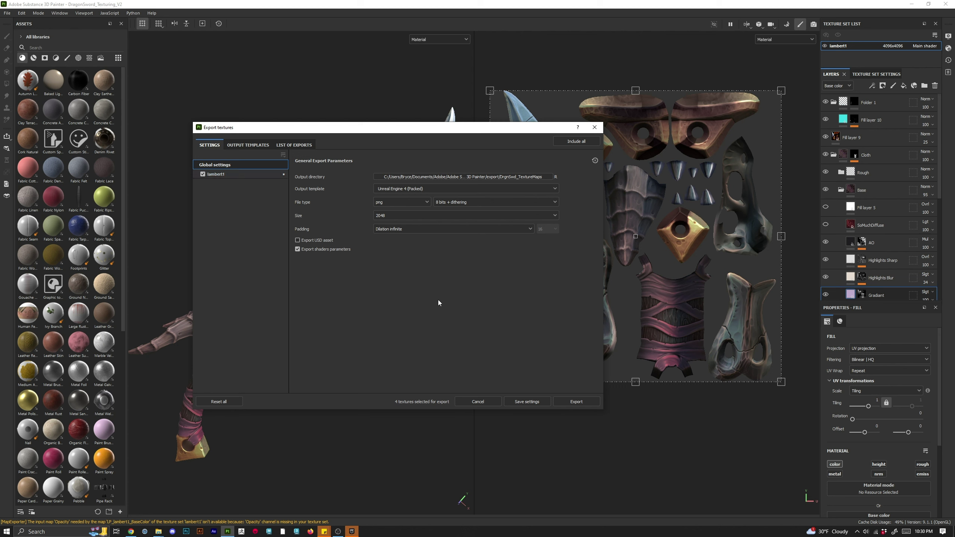
click(580, 402)
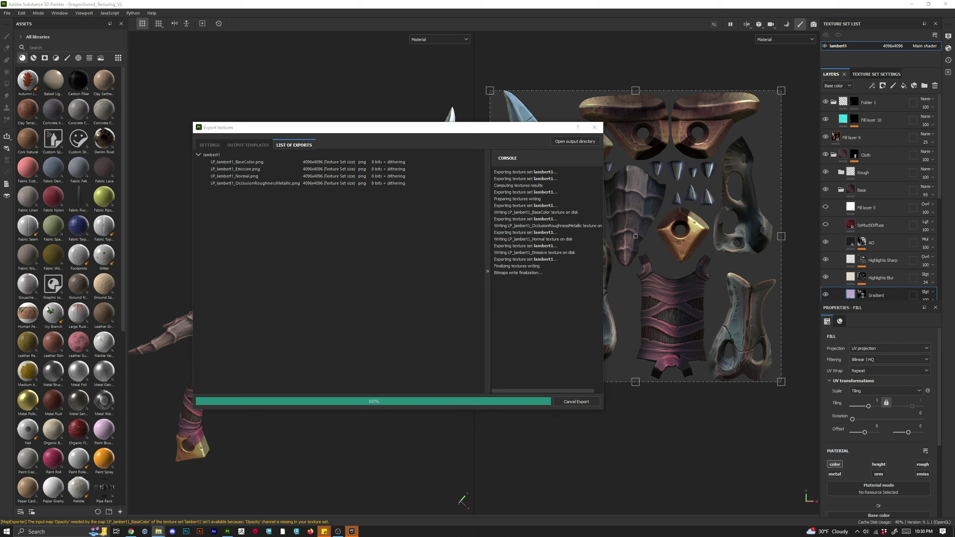
Enlarge the dragon sword textures folder window in File Explorer and look over its texture maps.
drag(716, 0, 730, 149)
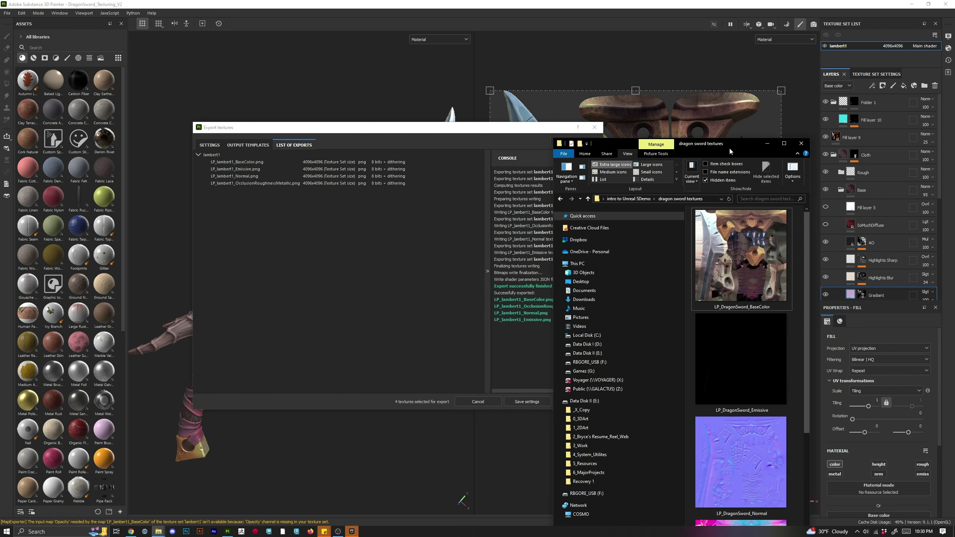
click(784, 143)
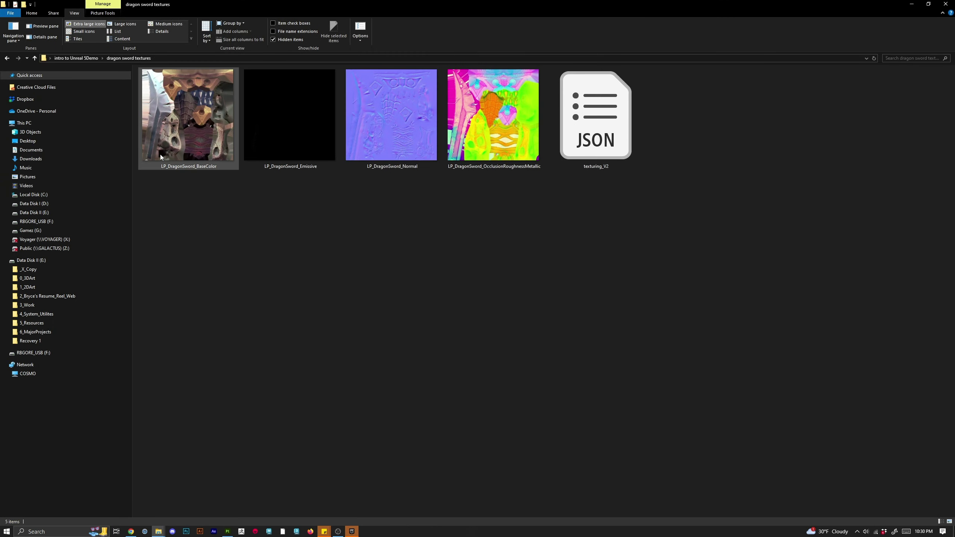
click(545, 242)
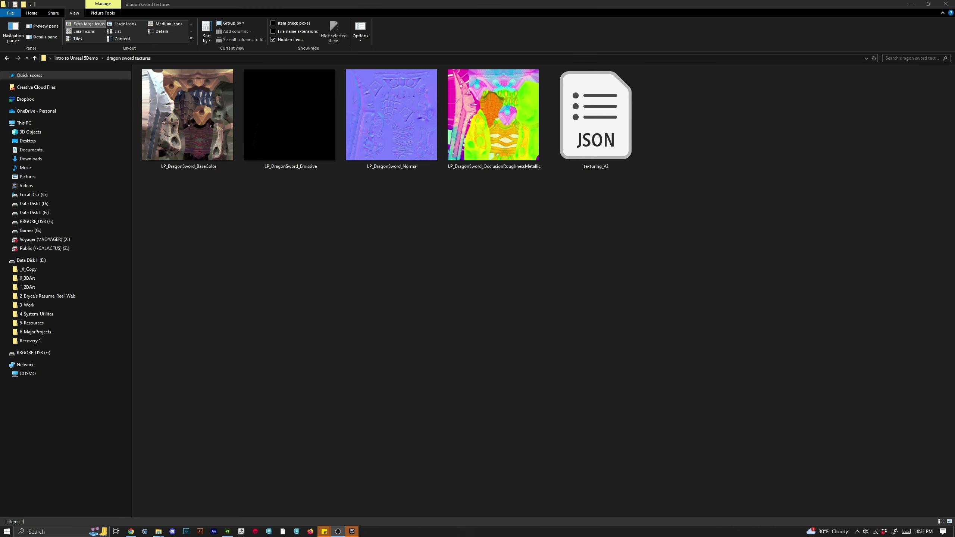
Switch to the Epic Games Launcher and launch Unreal Engine 5.3.2 from the library.
click(355, 530)
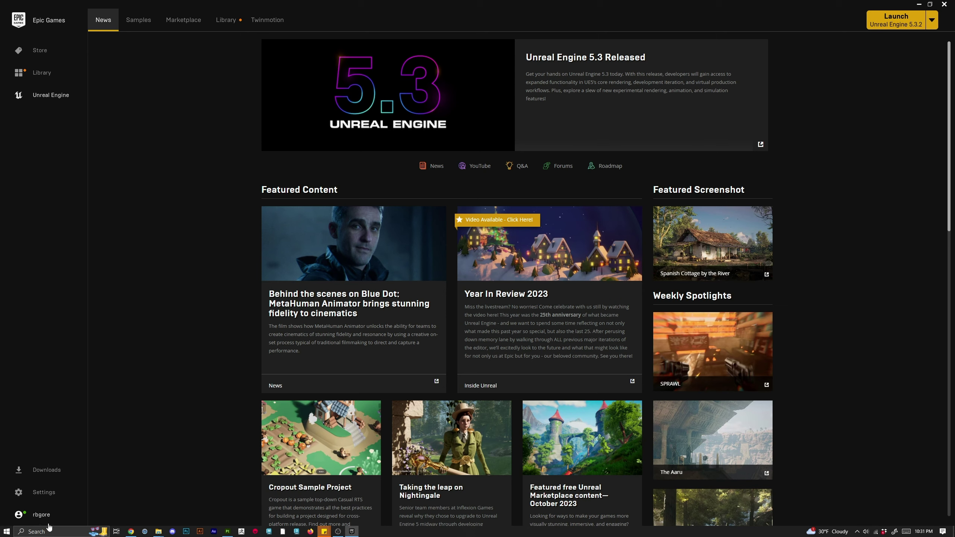
click(230, 19)
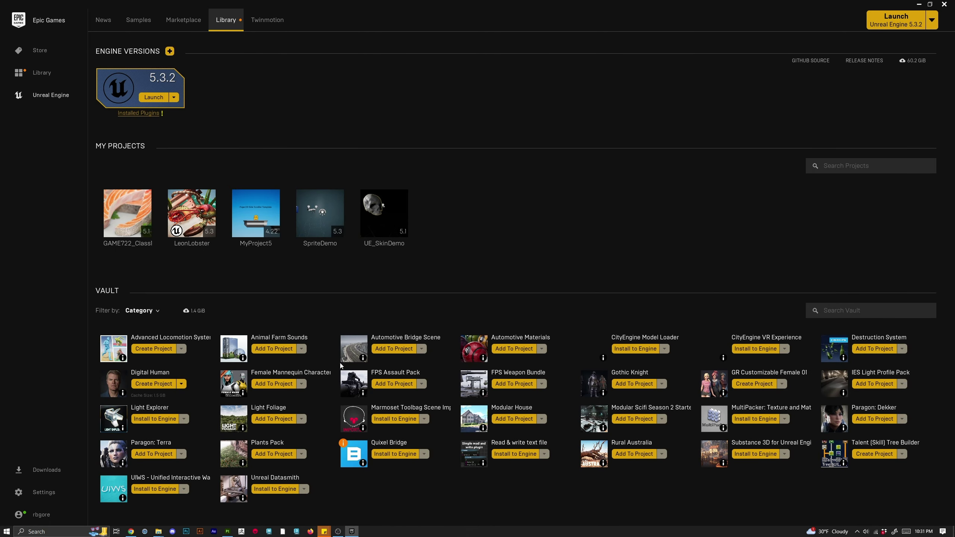
click(154, 98)
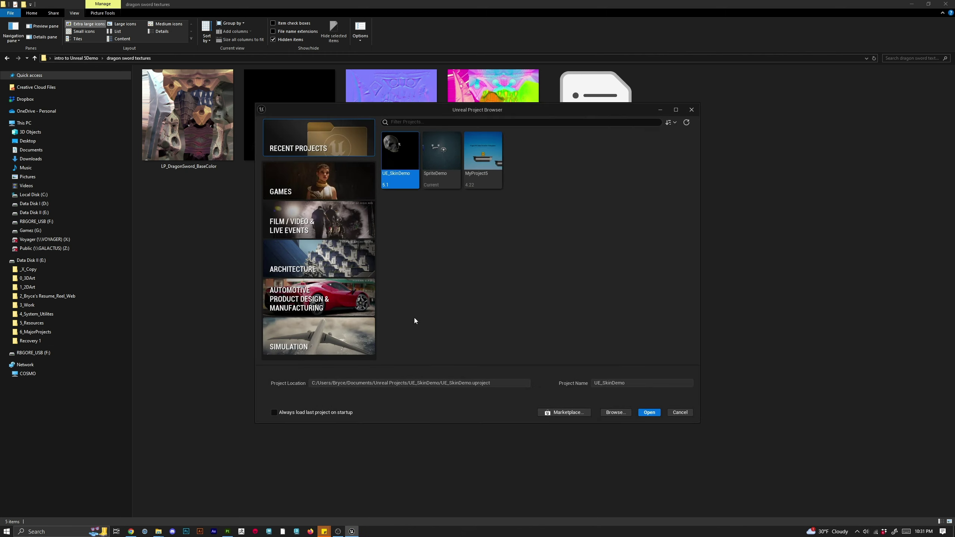
Create a Blank project from the Games templates and name it DragonSword_Demo.
click(350, 177)
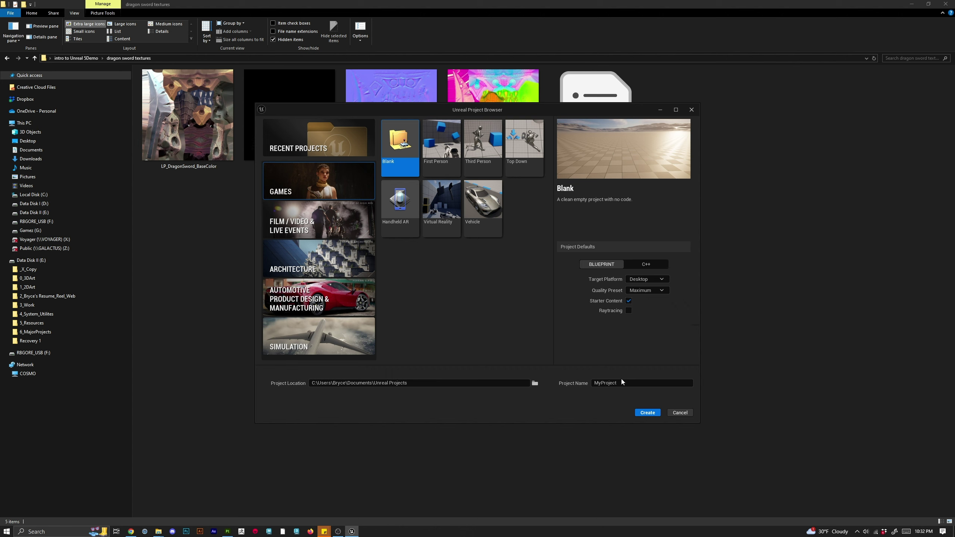
drag(620, 383, 539, 374)
text(DragonSword_Demo)
click(645, 414)
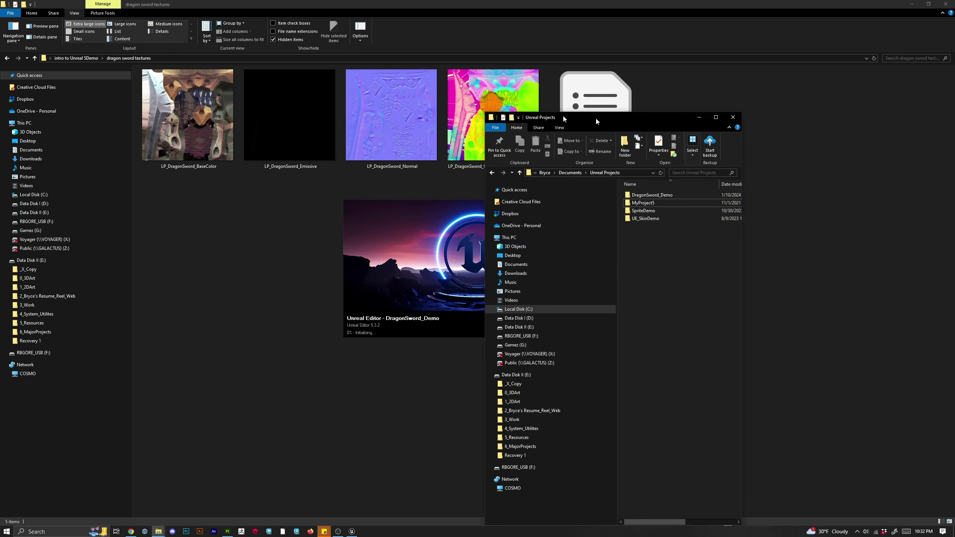
Examine the contents of the DragonSword_Demo project folder in File Explorer, and close the folder window.
drag(596, 116, 254, 103)
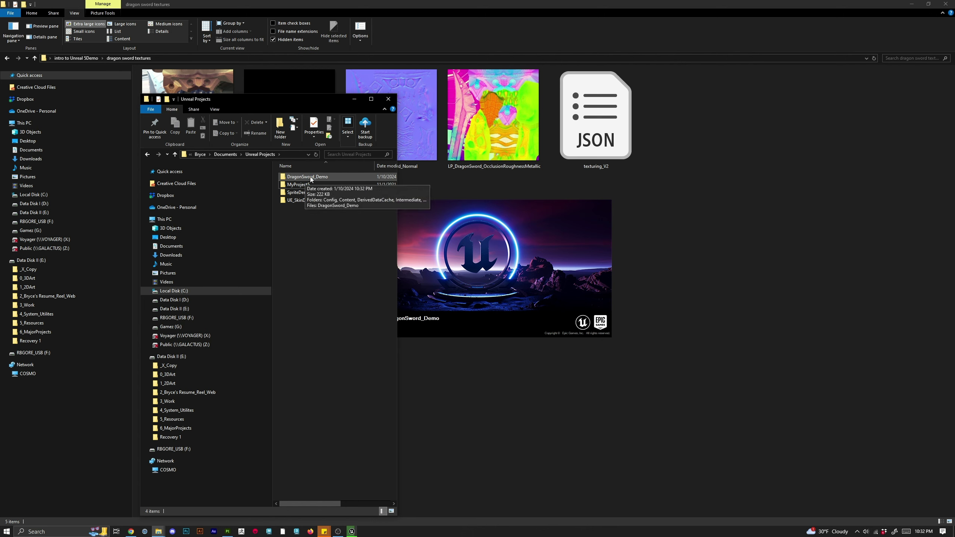
double_click(310, 176)
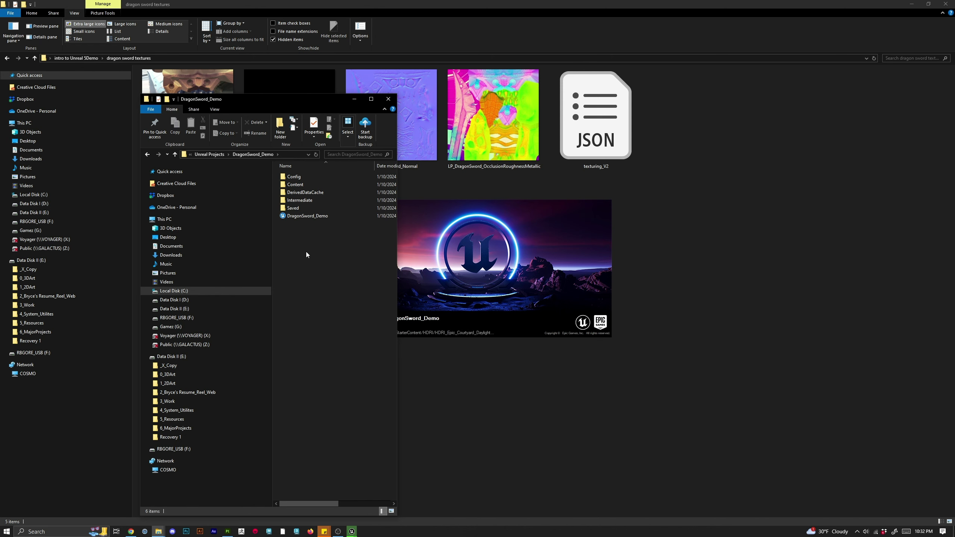
key(alt+Left)
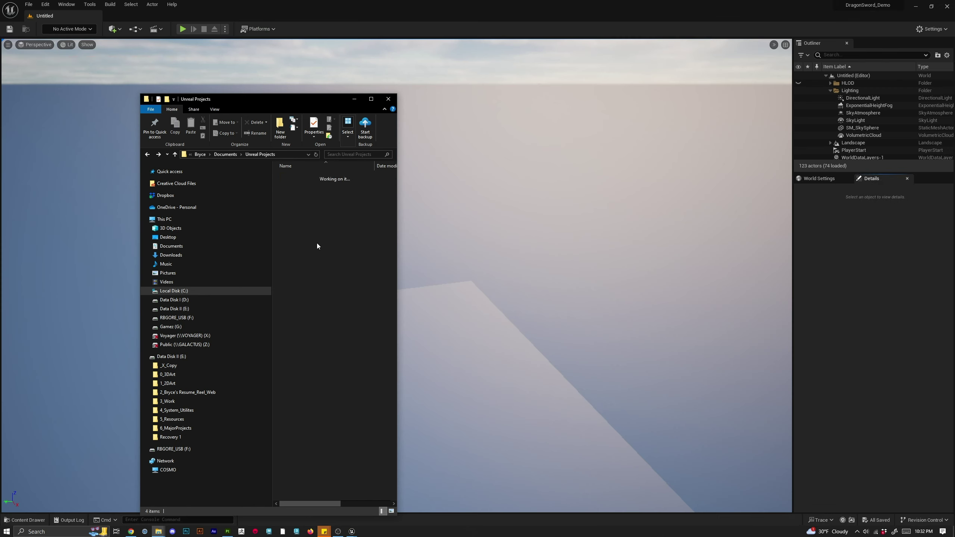
double_click(318, 176)
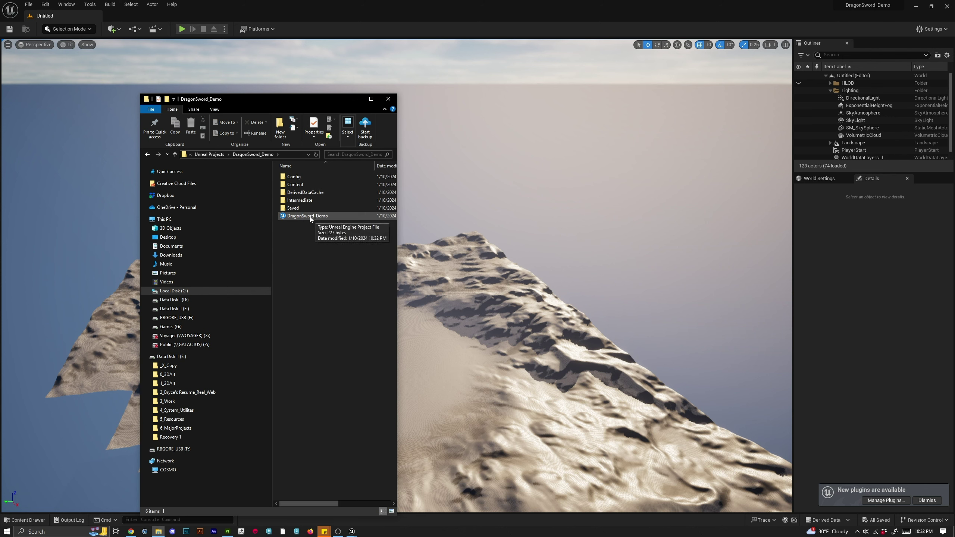
key(alt+Left)
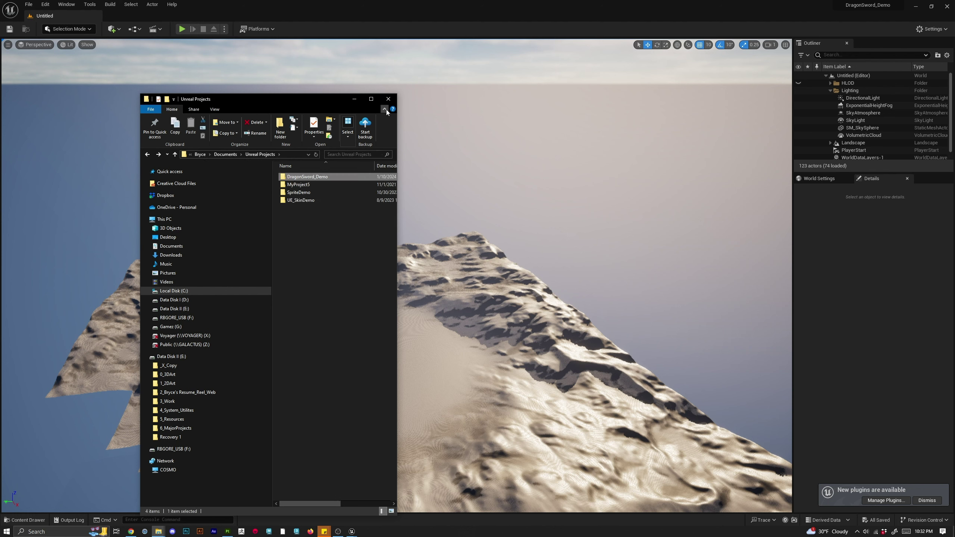
click(388, 98)
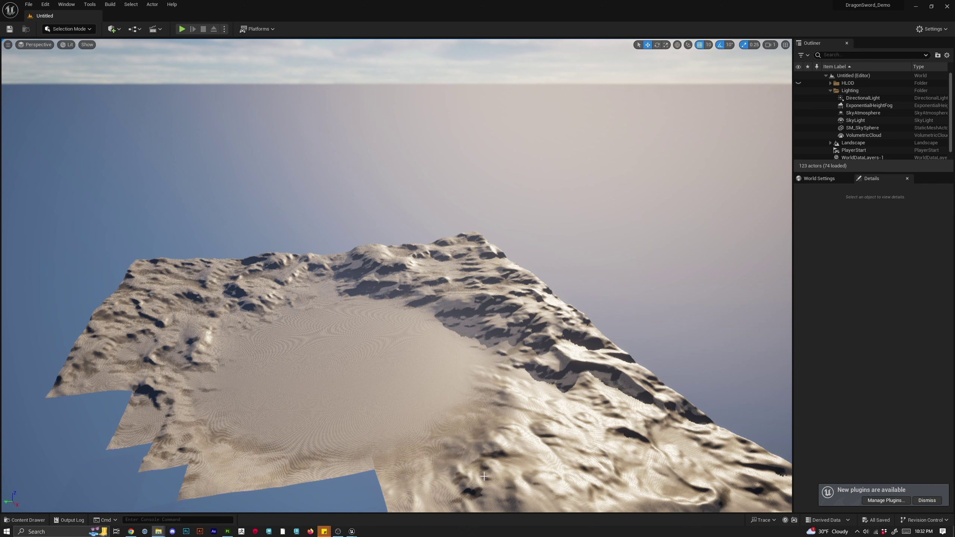
Create a new level named DragonSwordRender in the project's Content folder.
click(40, 523)
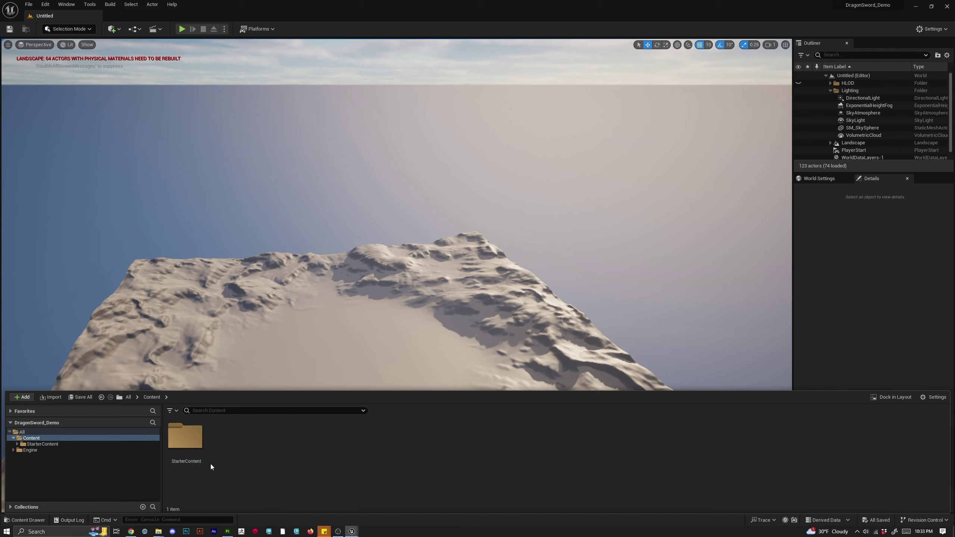
right_click(231, 440)
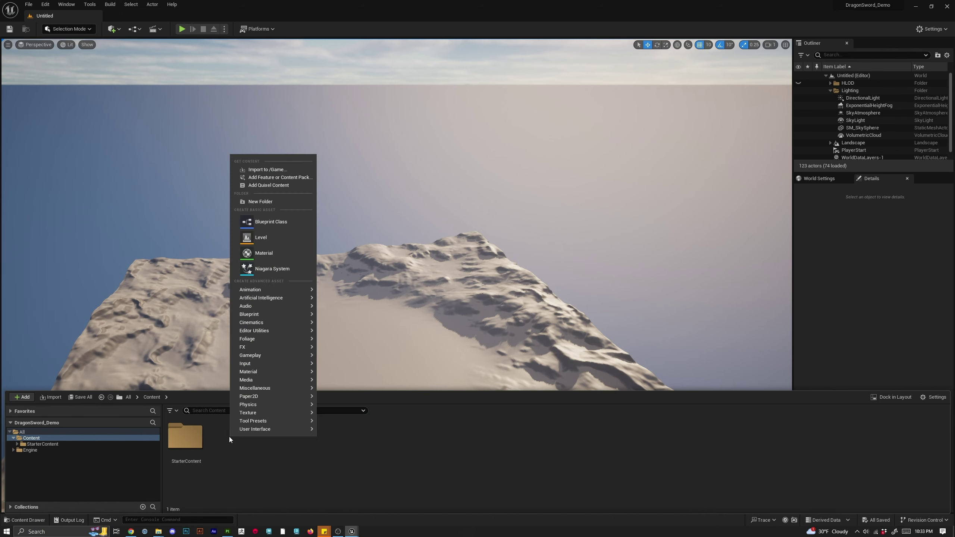
click(15, 439)
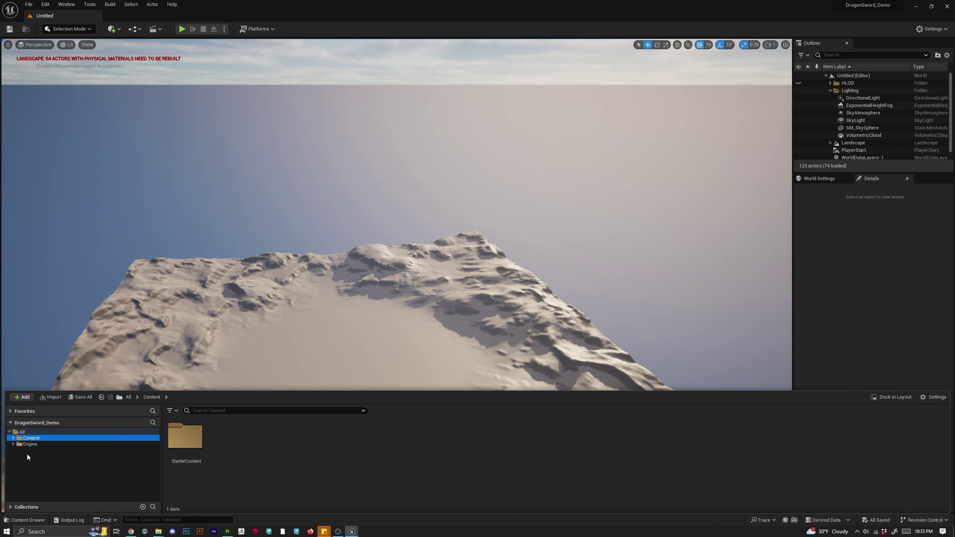
right_click(236, 445)
click(271, 250)
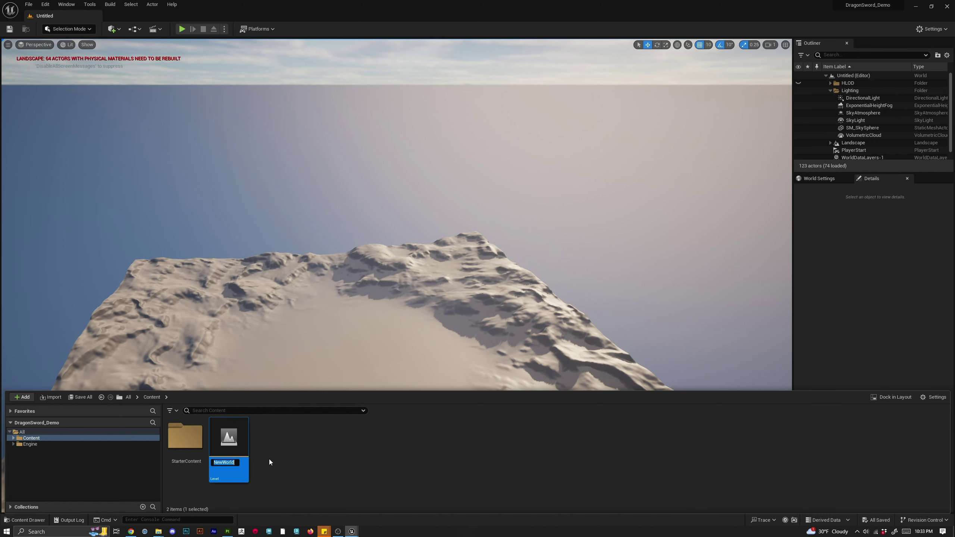
text(Drag)
text(onSwo)
text(rd)
text(Rendew)
key(BackSpace)
text(r)
key(Return)
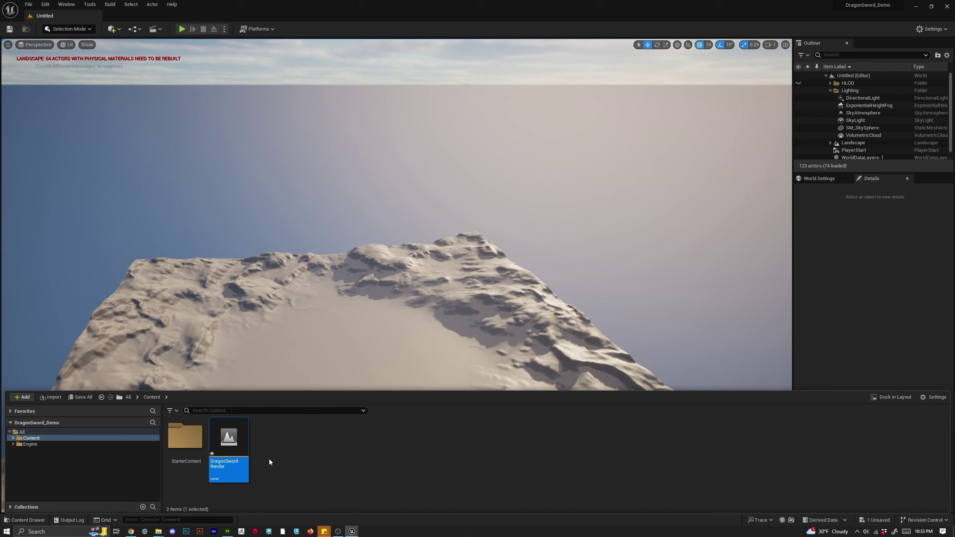
Save the new DragonSwordRender level and open it, and reduce the height of the content drawer.
right_click(230, 444)
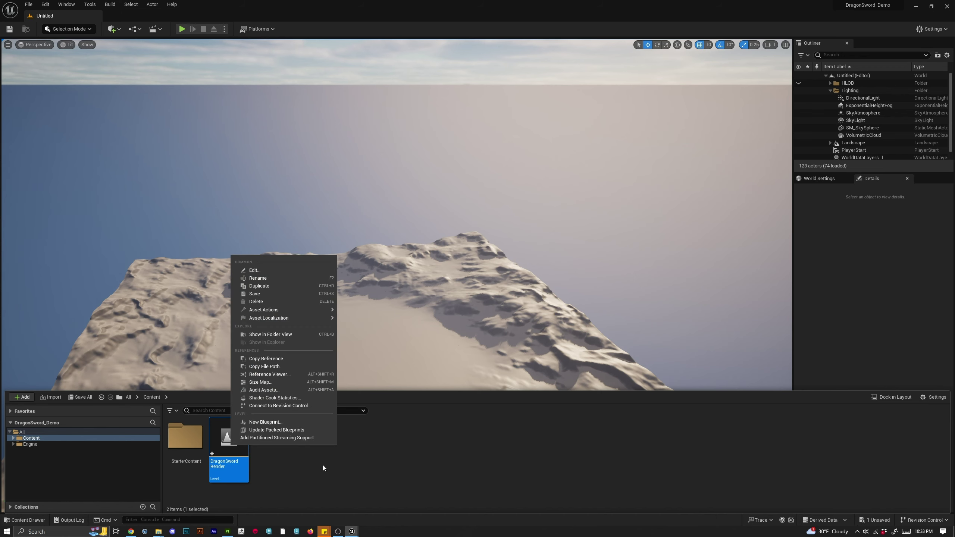
key(ctrl+s)
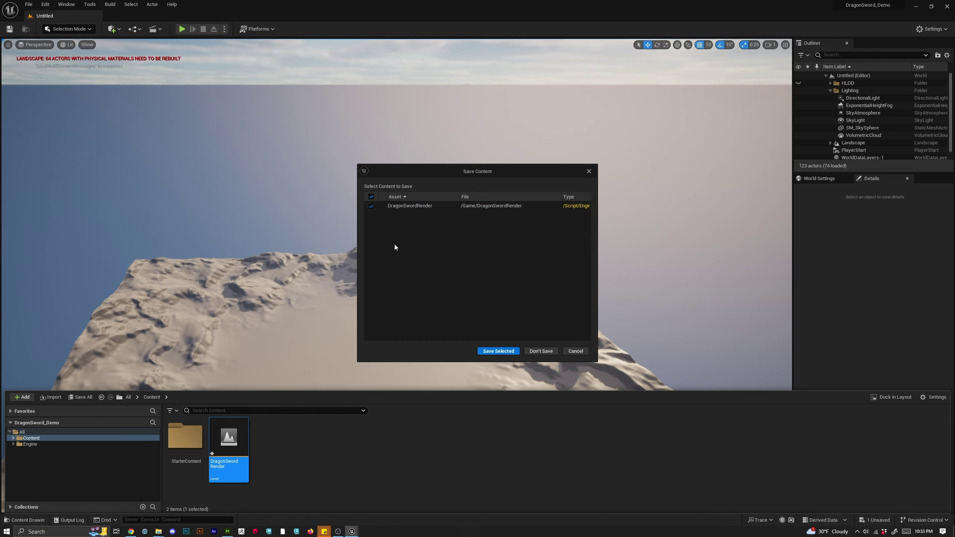
click(508, 352)
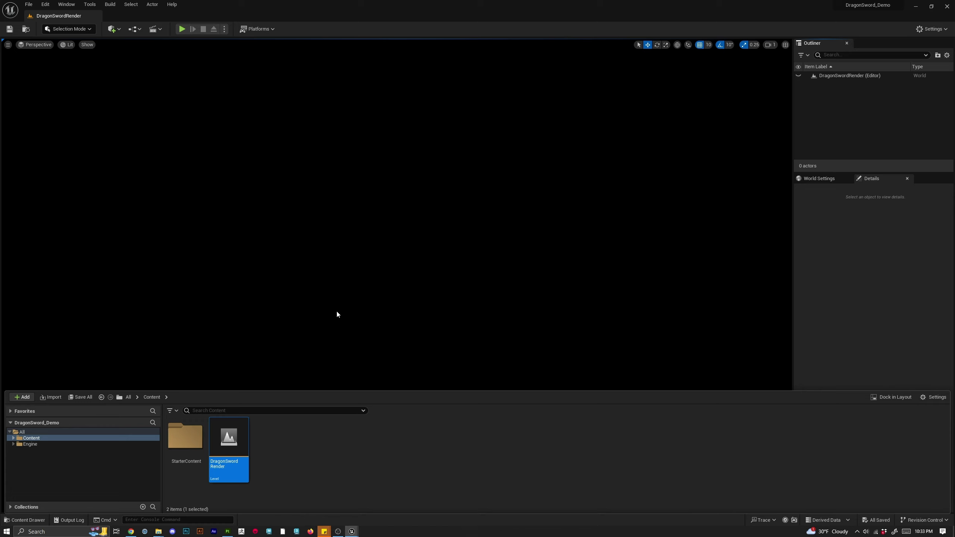
drag(337, 390, 350, 440)
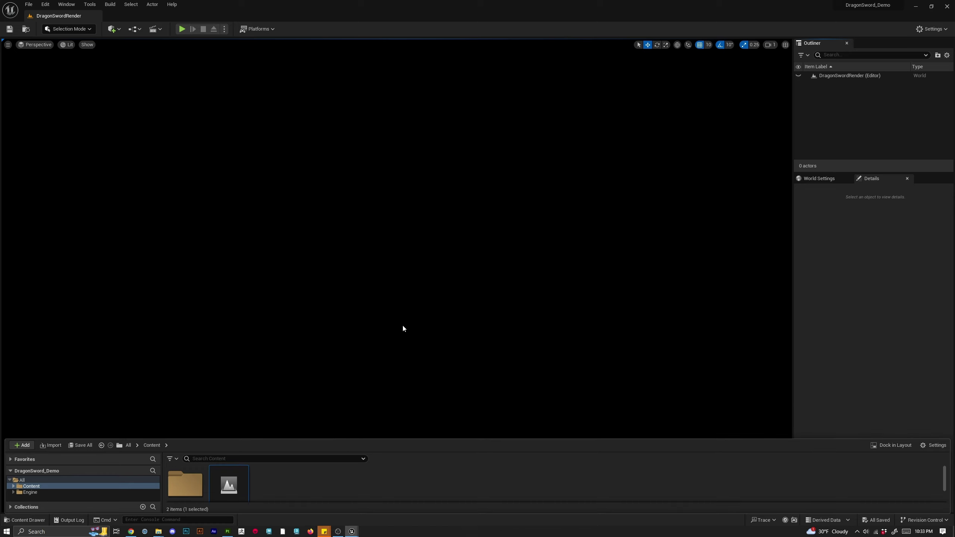
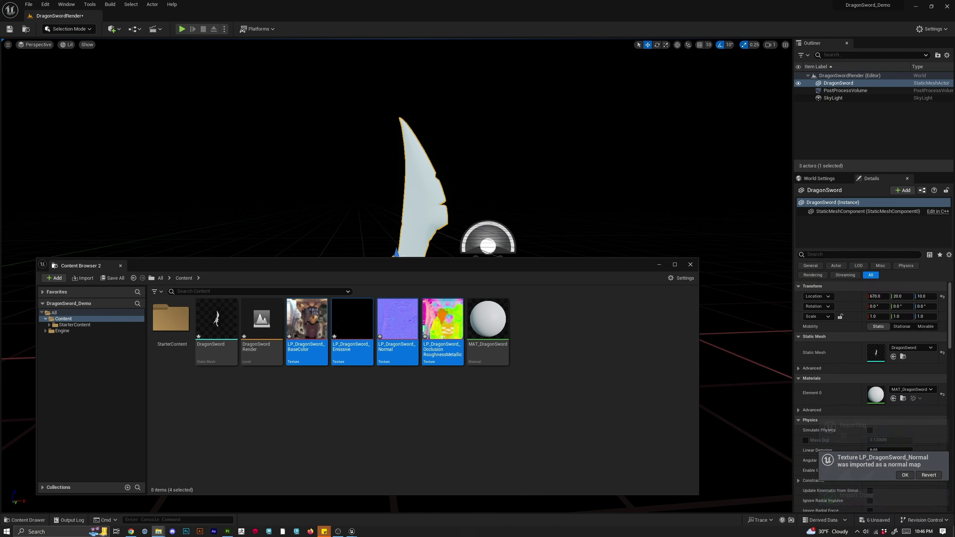
Open the LP_DragonSword_OcclusionRoughnessMetallic texture for editing, and enlarge its window and details area so the setting names are readable.
click(387, 408)
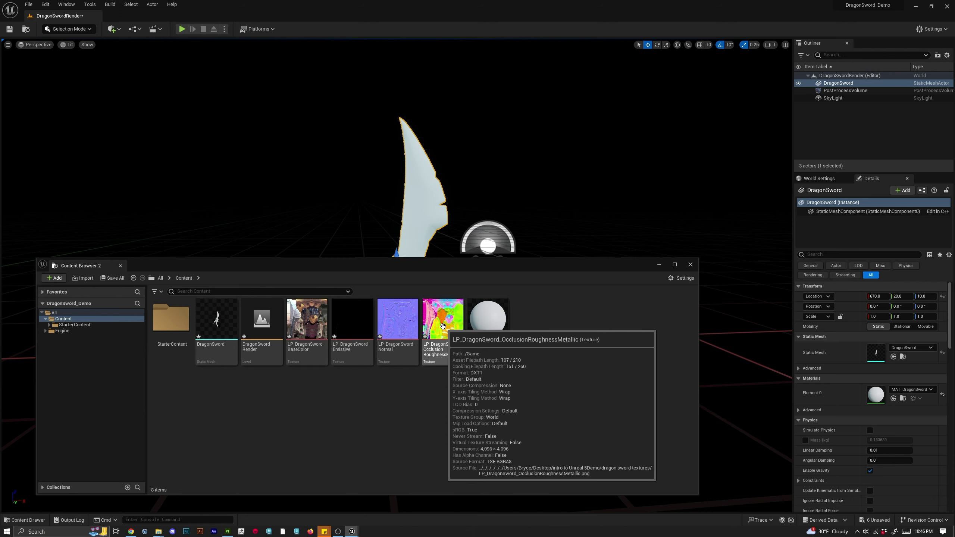
double_click(442, 327)
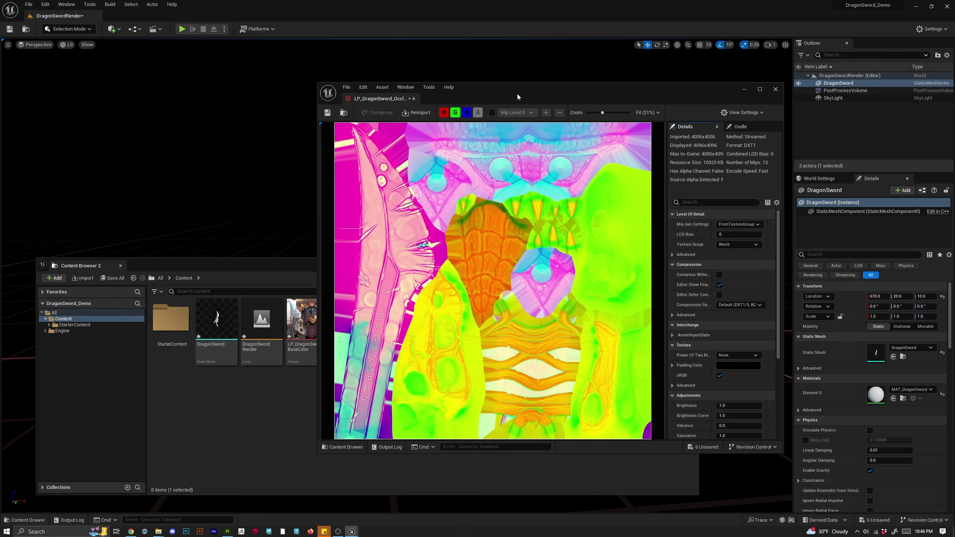
drag(518, 97, 426, 81)
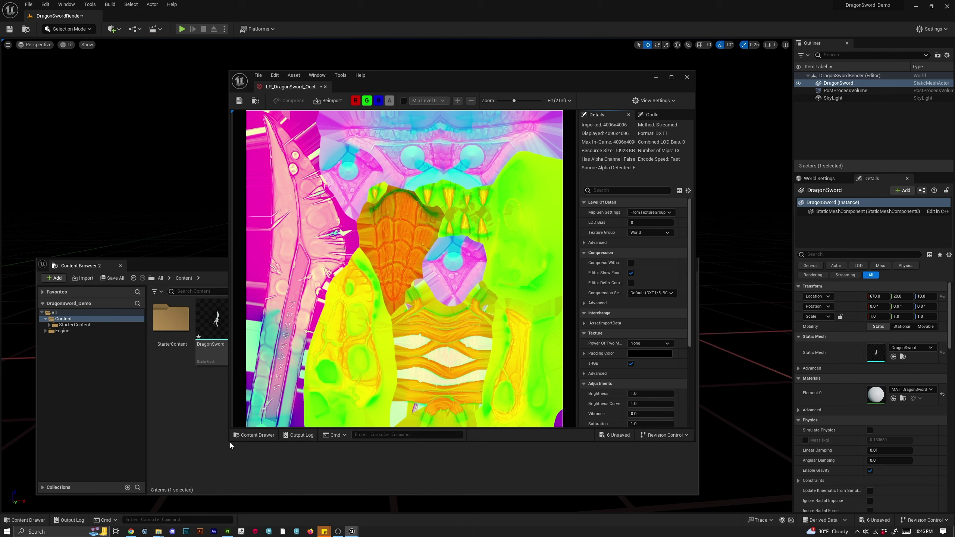
drag(229, 441, 172, 457)
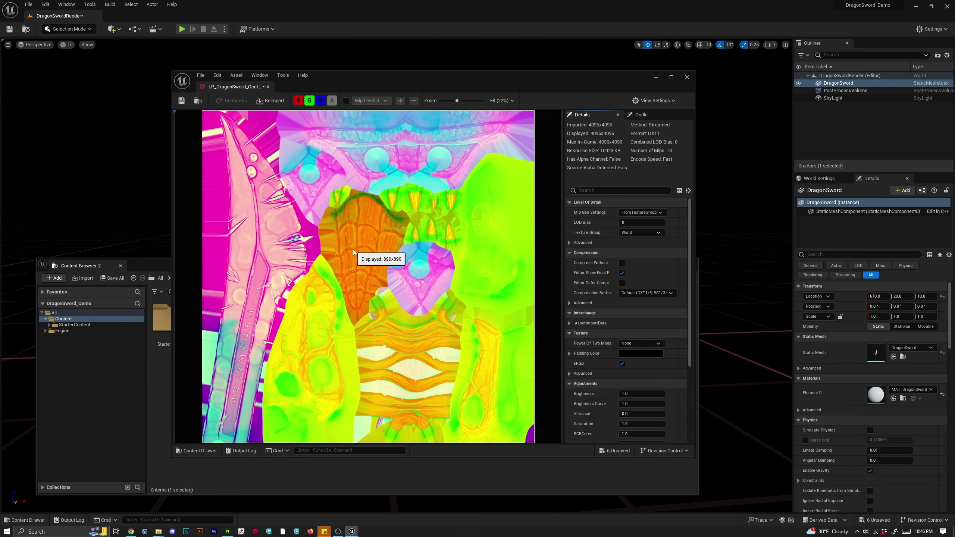
drag(375, 79, 603, 88)
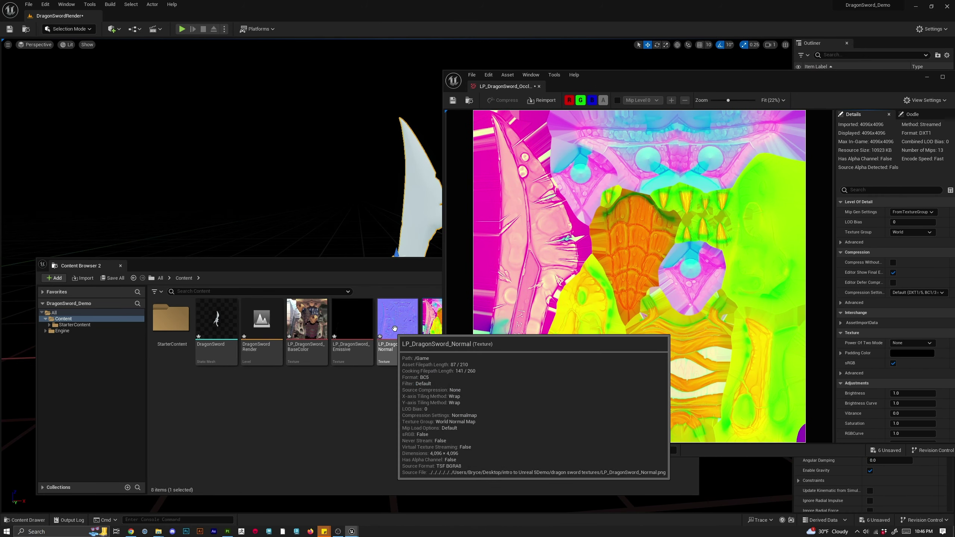
drag(618, 81, 441, 78)
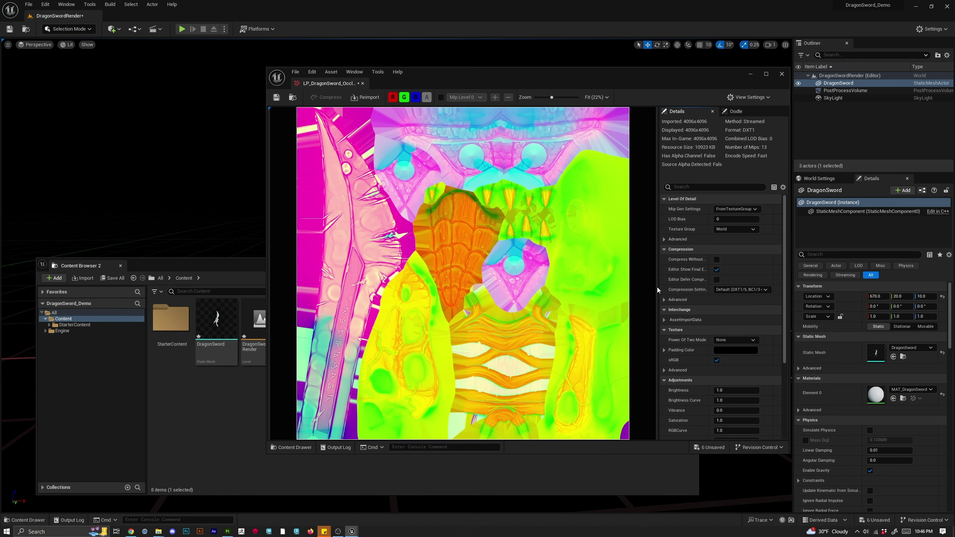
drag(658, 287, 616, 288)
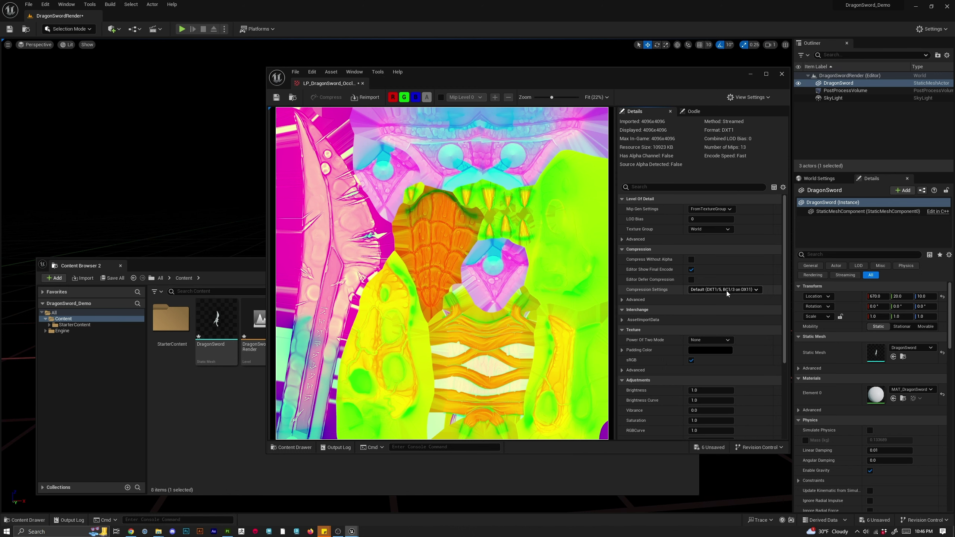
Try the Normalmap compression setting on the OcclusionRoughnessMetallic texture and restore the Default compression.
click(703, 291)
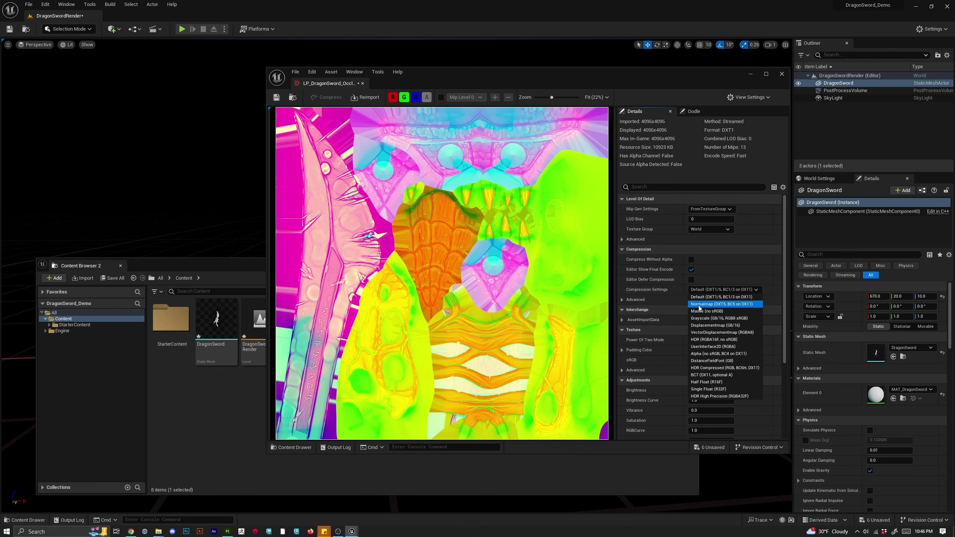
click(699, 305)
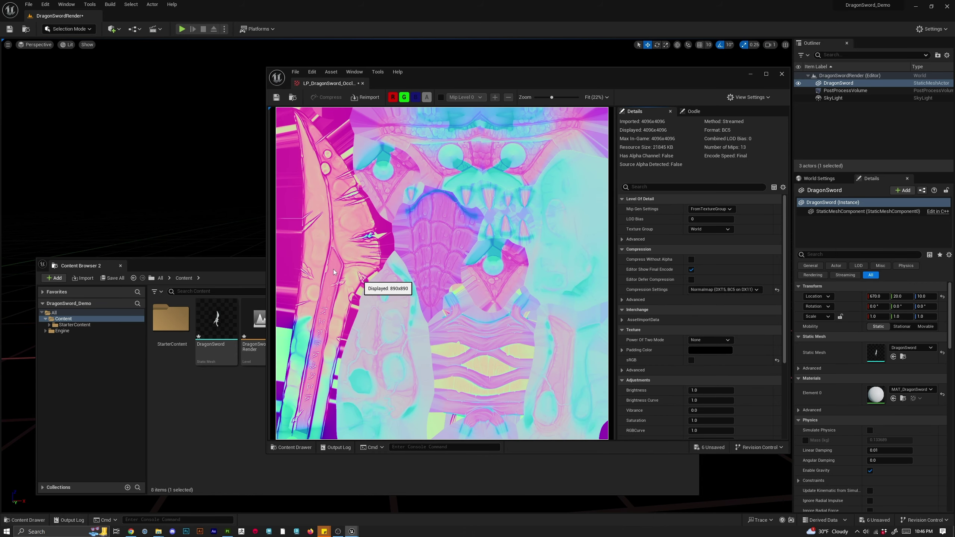
click(703, 289)
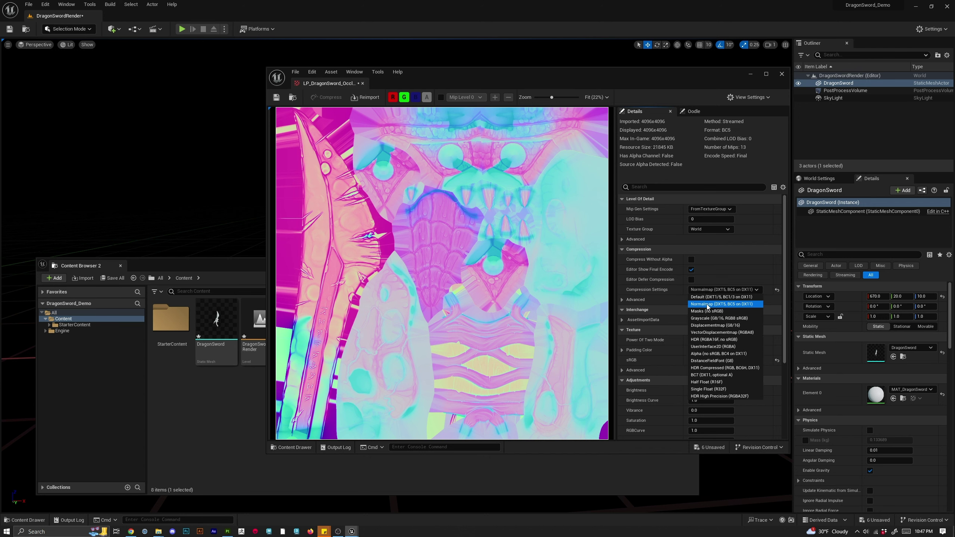
click(719, 297)
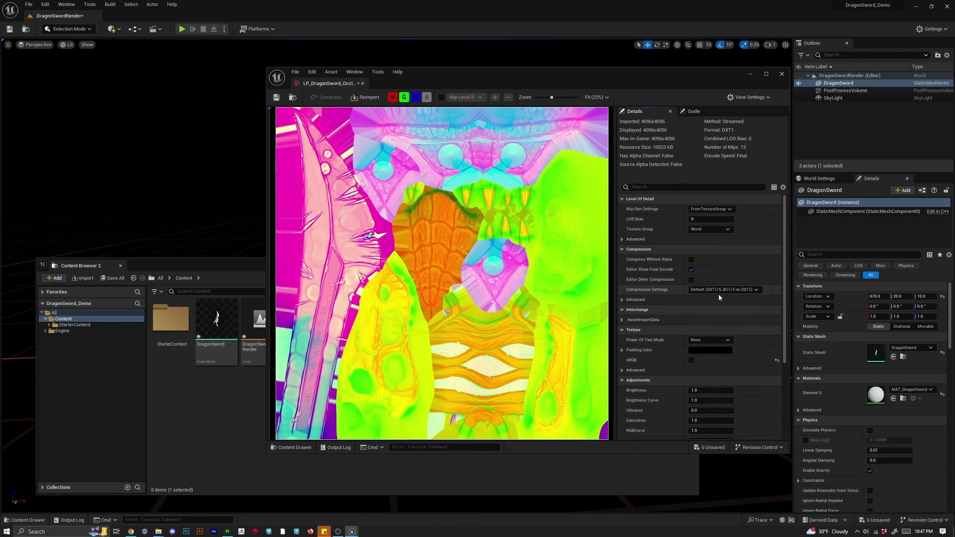
Turn off sRGB for the OcclusionRoughnessMetallic texture.
click(691, 361)
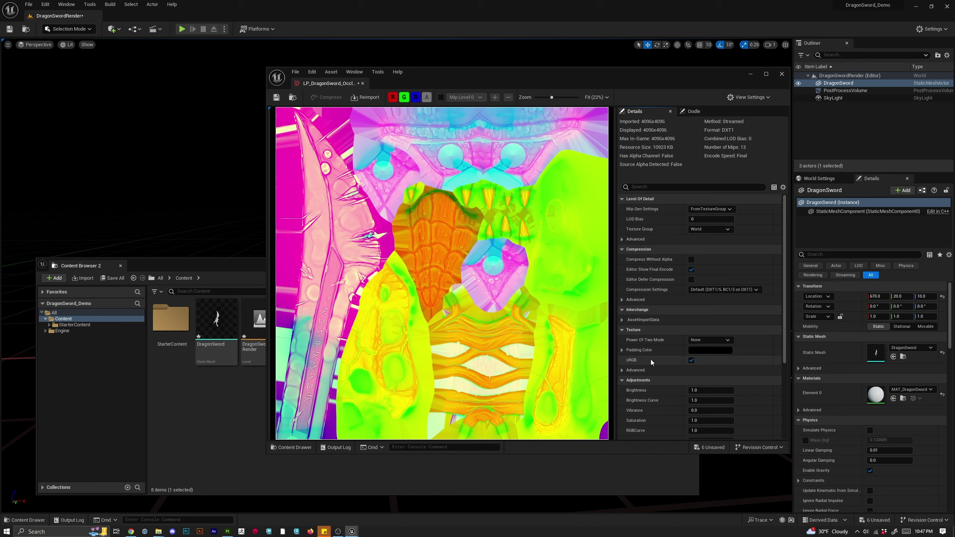
click(691, 361)
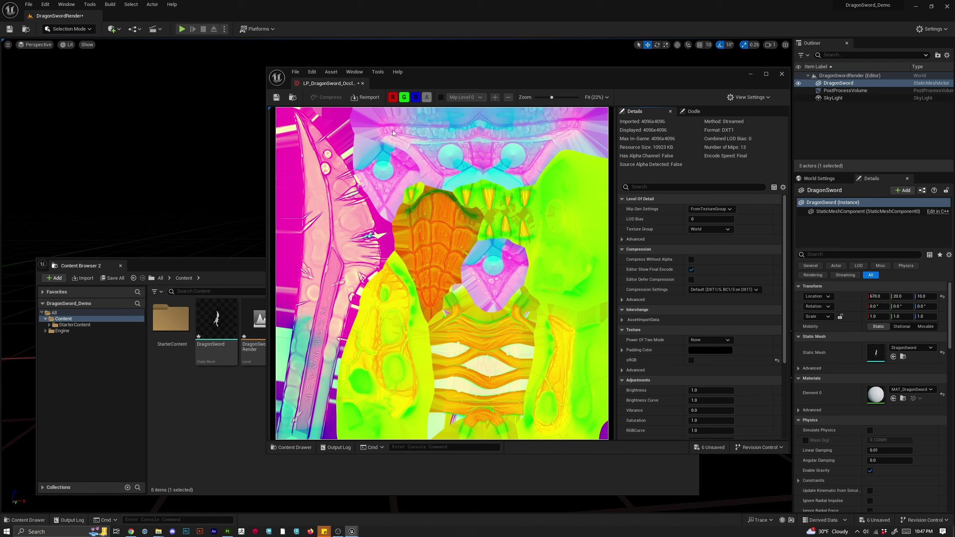
Examine the texture's red, green and blue channels one at a time, and display all three together again.
click(394, 99)
click(404, 98)
click(415, 99)
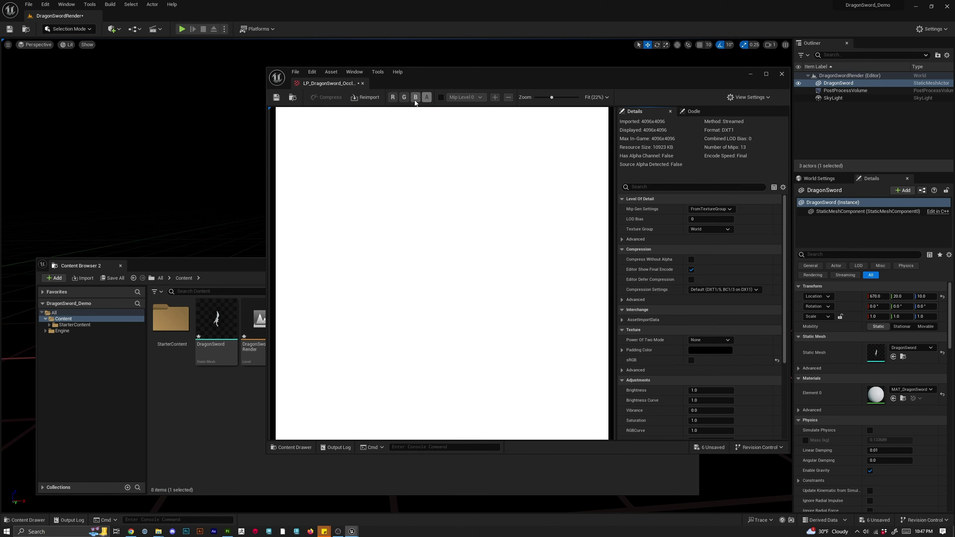
click(415, 100)
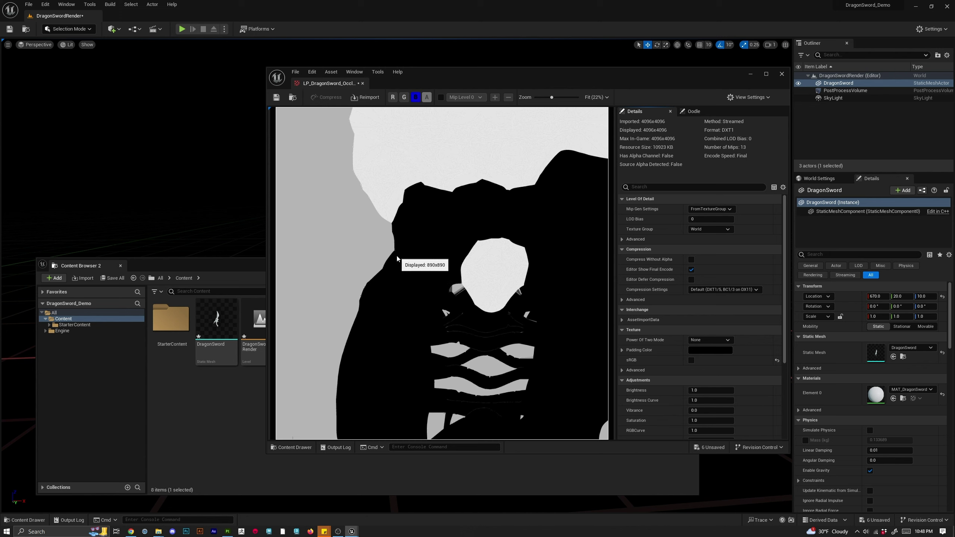
click(416, 97)
click(404, 97)
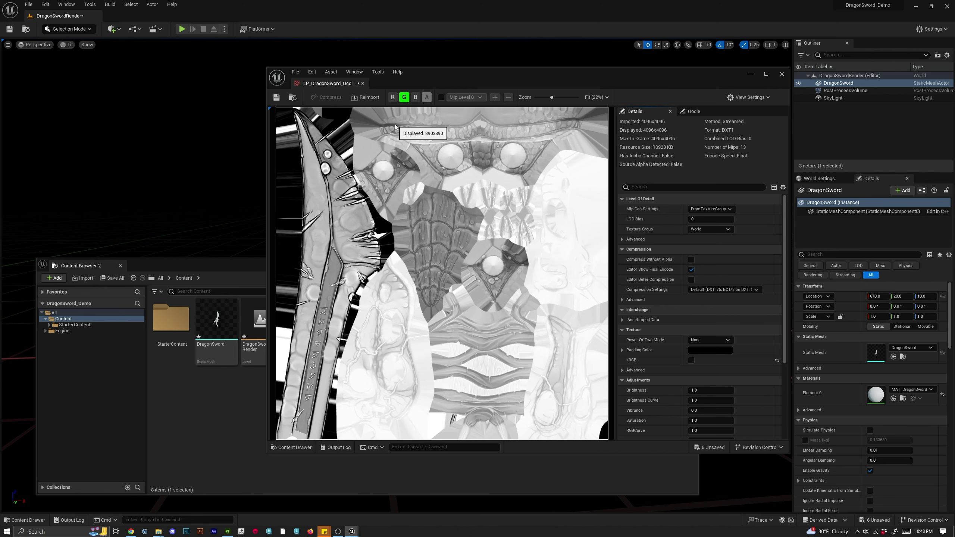
click(404, 97)
click(392, 97)
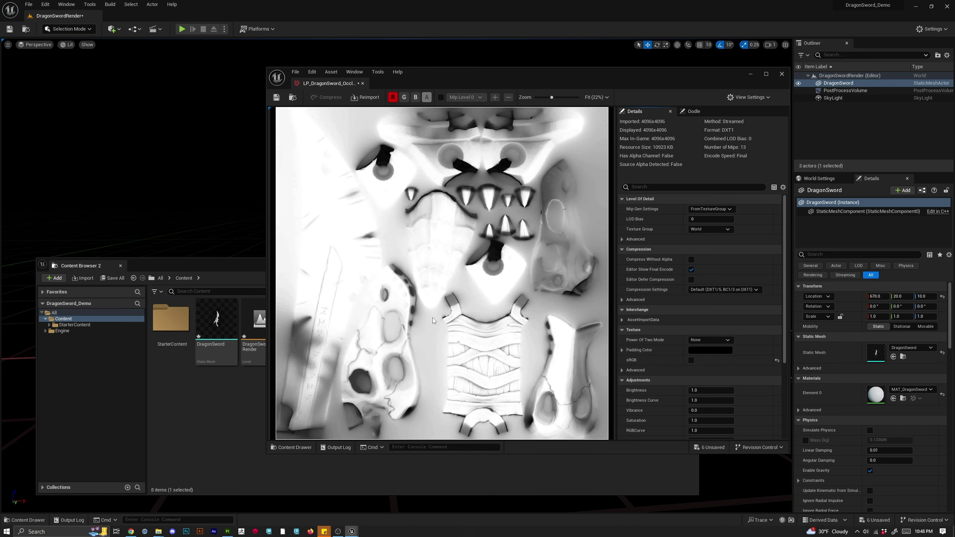
click(404, 97)
click(416, 97)
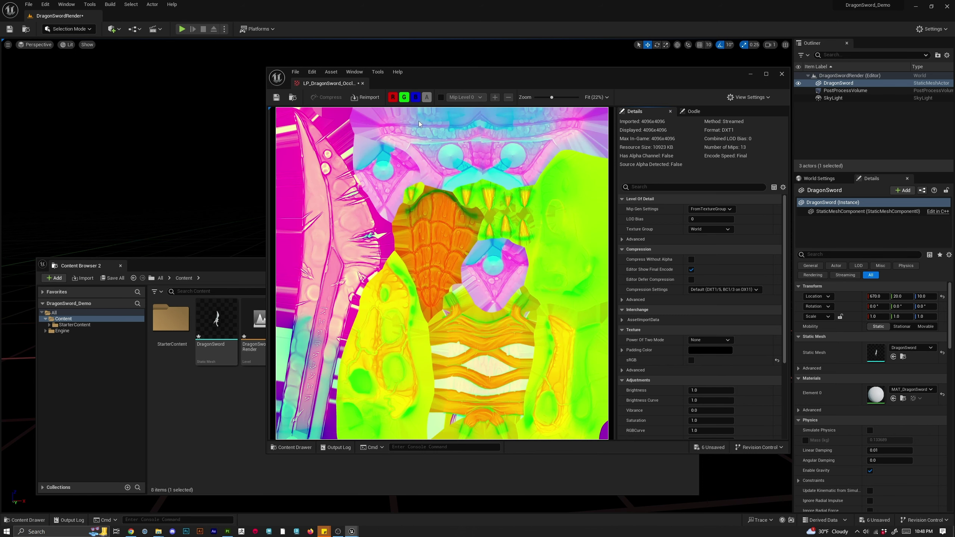
click(404, 97)
click(393, 97)
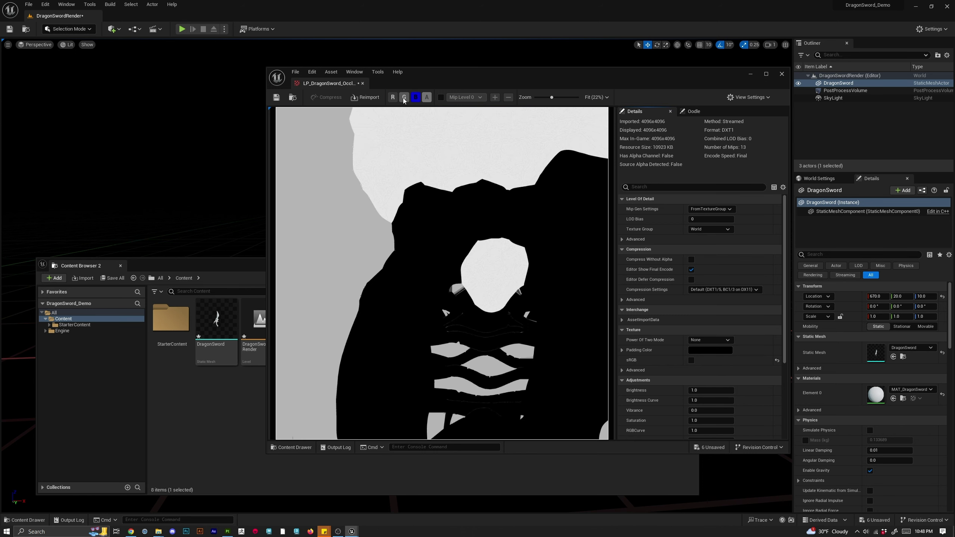
click(405, 97)
click(417, 97)
click(393, 97)
click(416, 97)
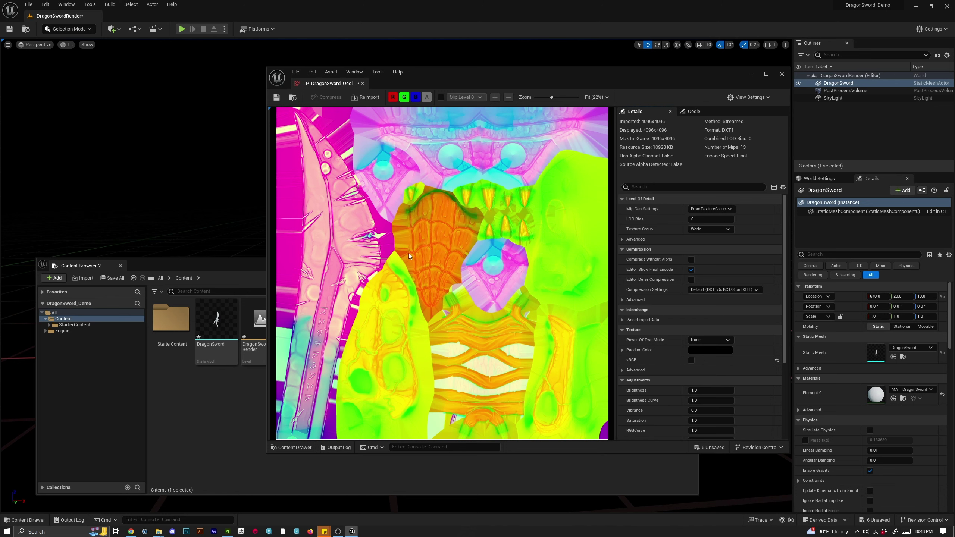
Save the OcclusionRoughnessMetallic texture and close its editor window.
click(277, 98)
click(781, 75)
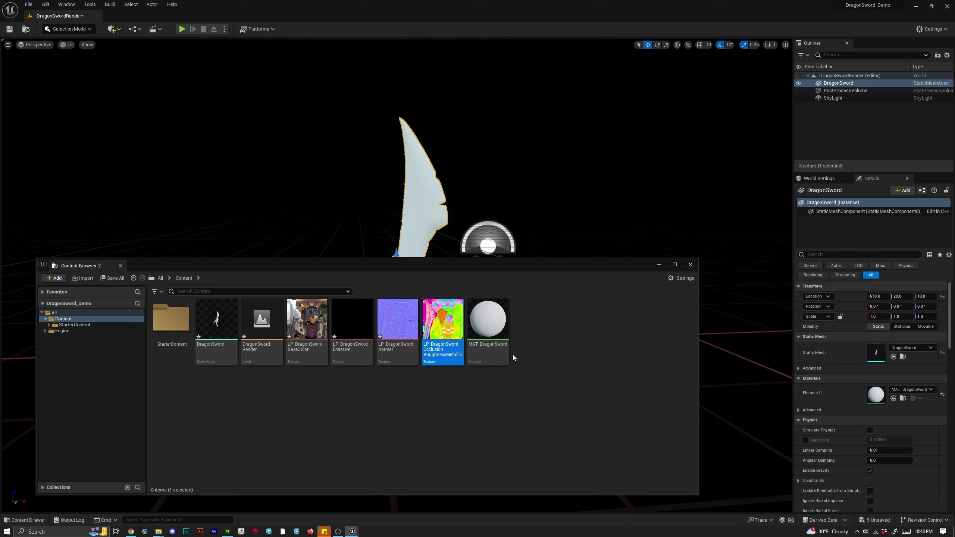
Open the MAT_DragonSword material and arrange a narrower content browser beside its graph so the textures and nodes are both accessible.
double_click(502, 322)
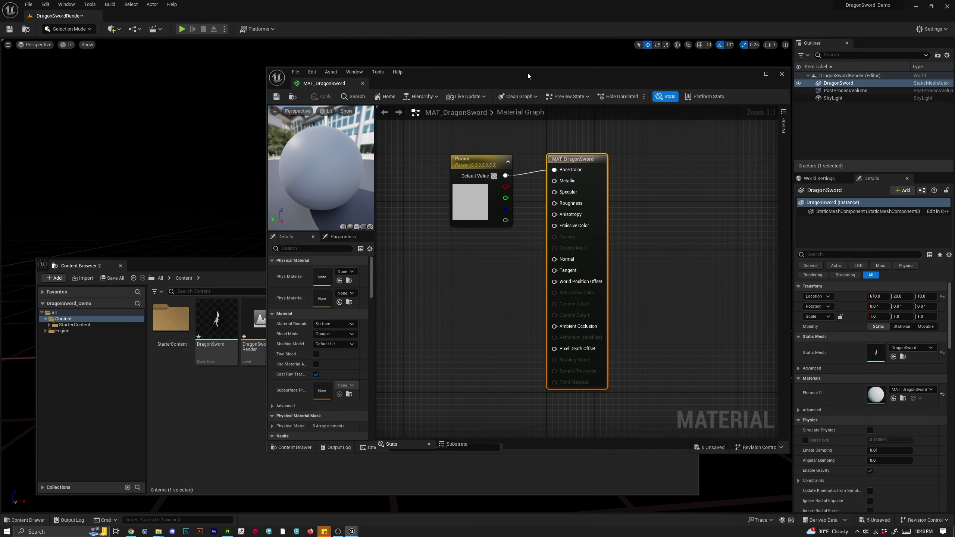
drag(528, 74, 634, 73)
drag(331, 263, 301, 276)
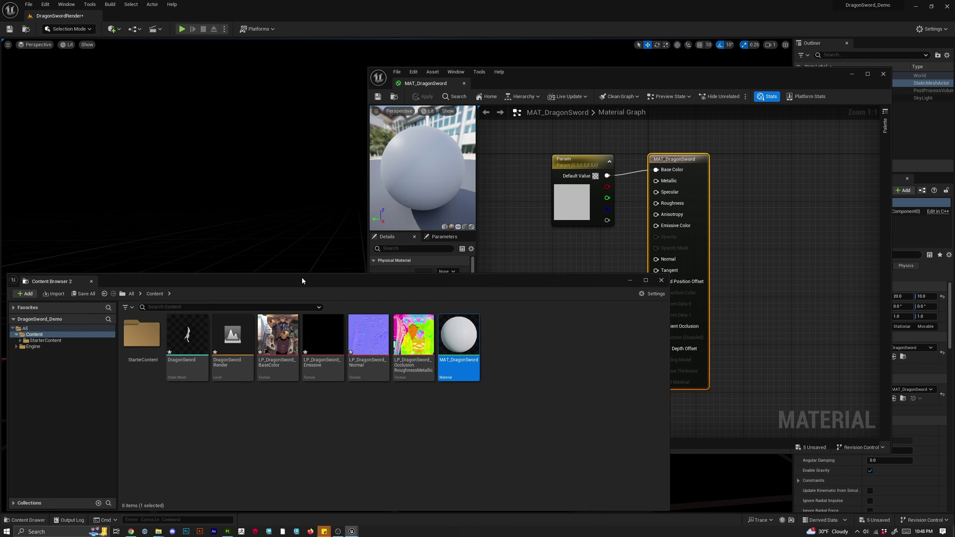
drag(669, 315, 354, 316)
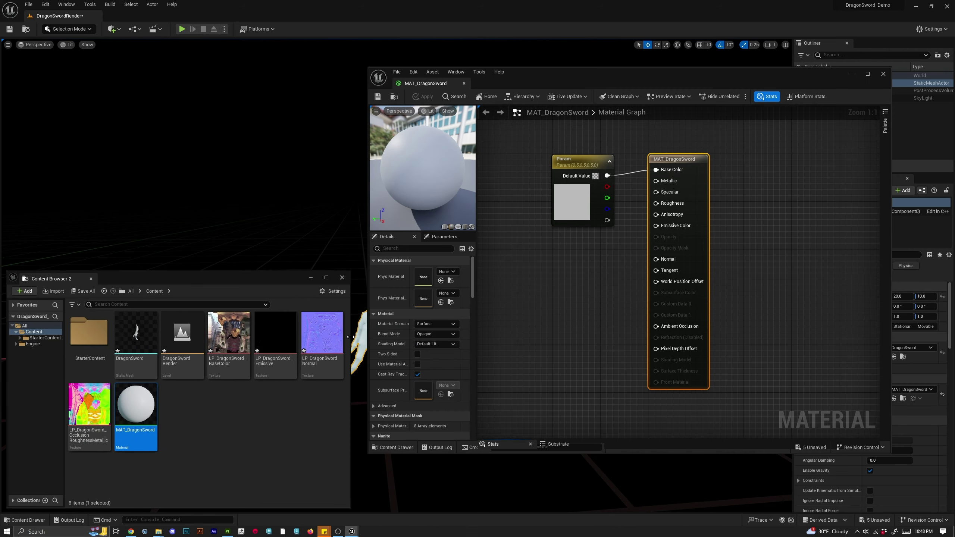
Delete the Param color node feeding Base Color from the MAT_DragonSword material graph.
double_click(581, 162)
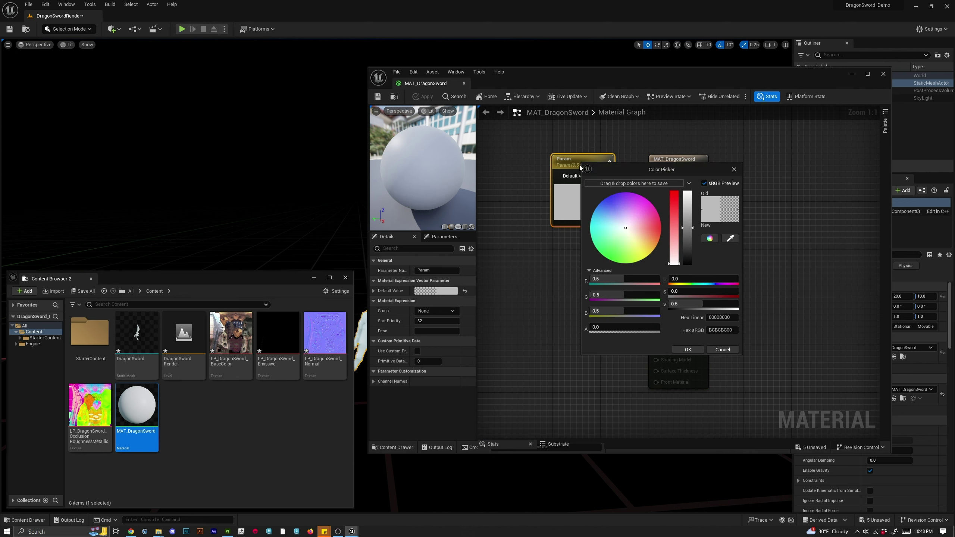
click(580, 157)
click(583, 157)
click(583, 158)
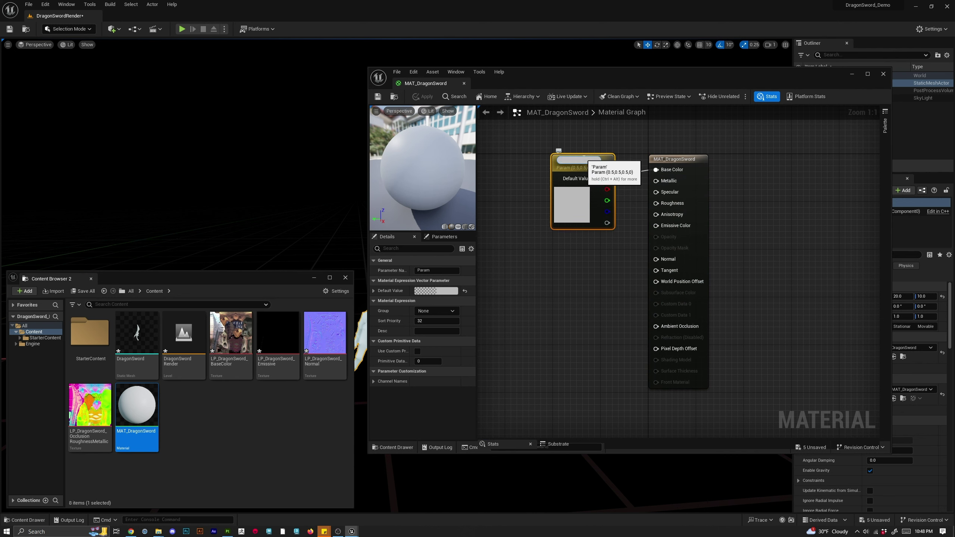
click(601, 152)
click(598, 157)
key(Delete)
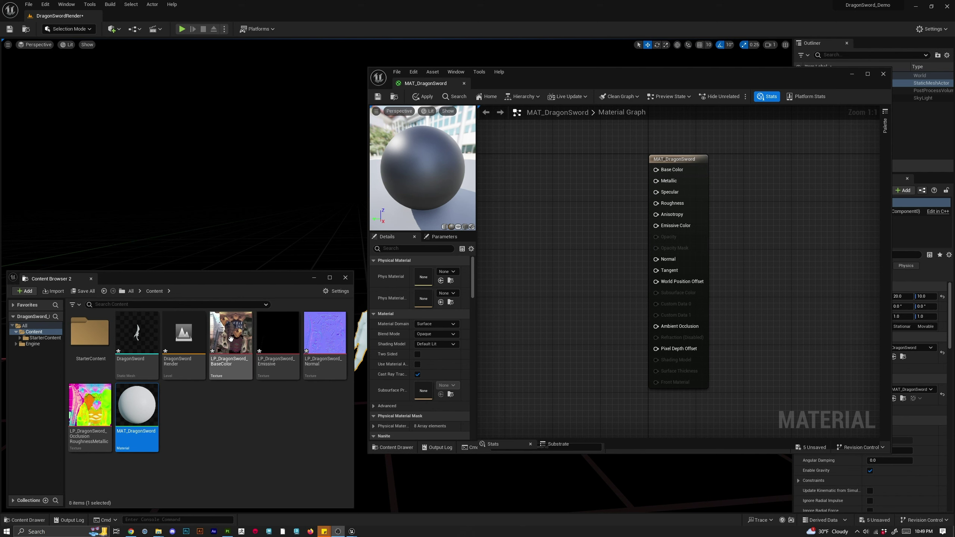
Add the LP_DragonSword_BaseColor texture to the graph, connect its RGB output to Base Color, and save the material.
drag(231, 333, 552, 154)
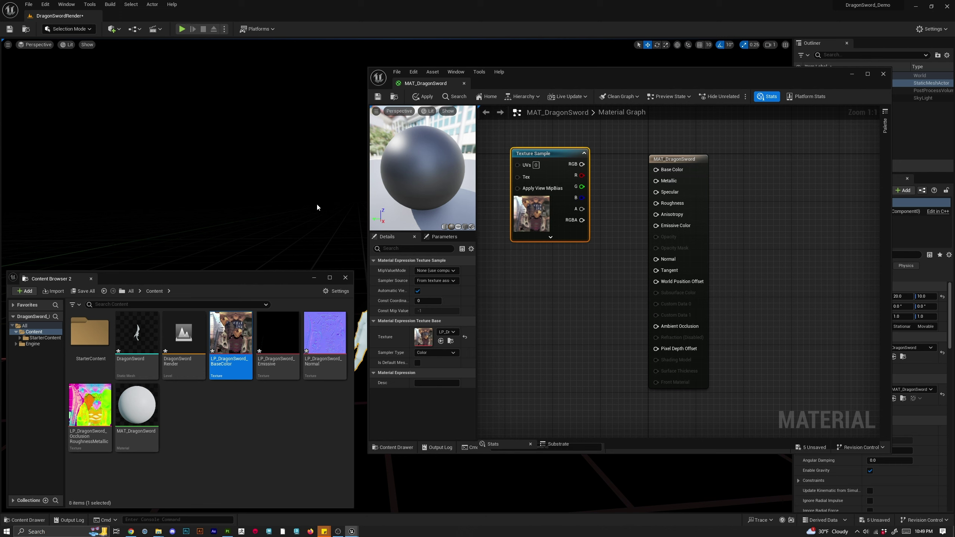
key(f)
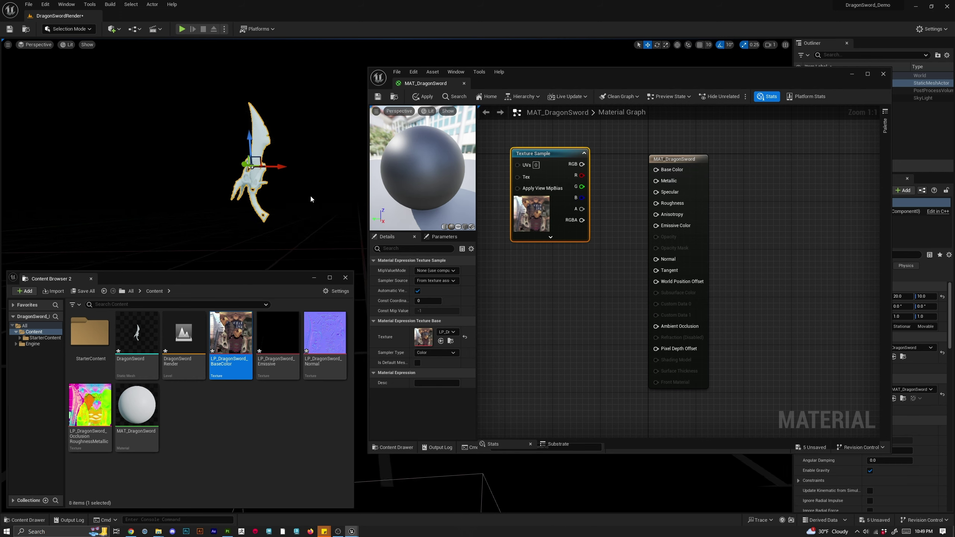
scroll(311, 199, up, 3)
right_drag(262, 166, 286, 179)
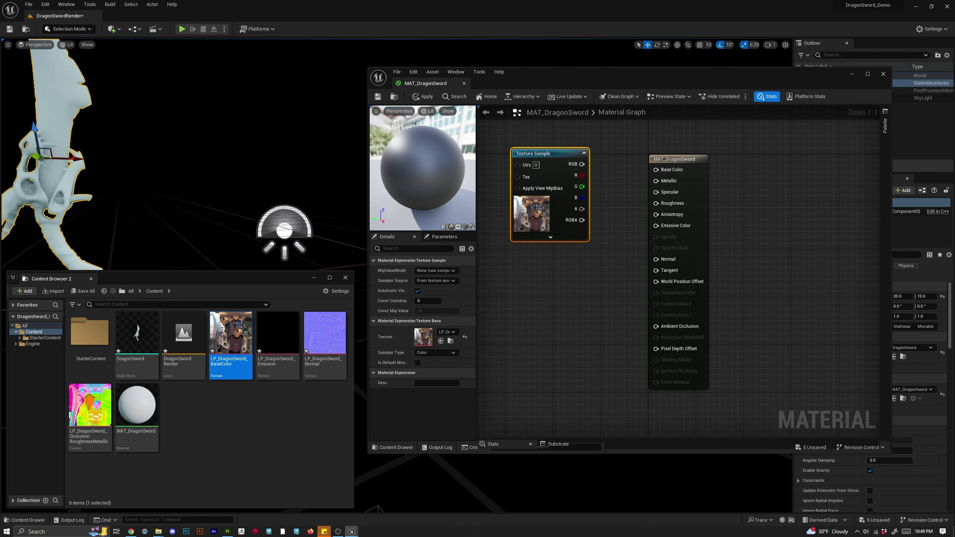
right_drag(207, 177, 173, 173)
right_click(222, 188)
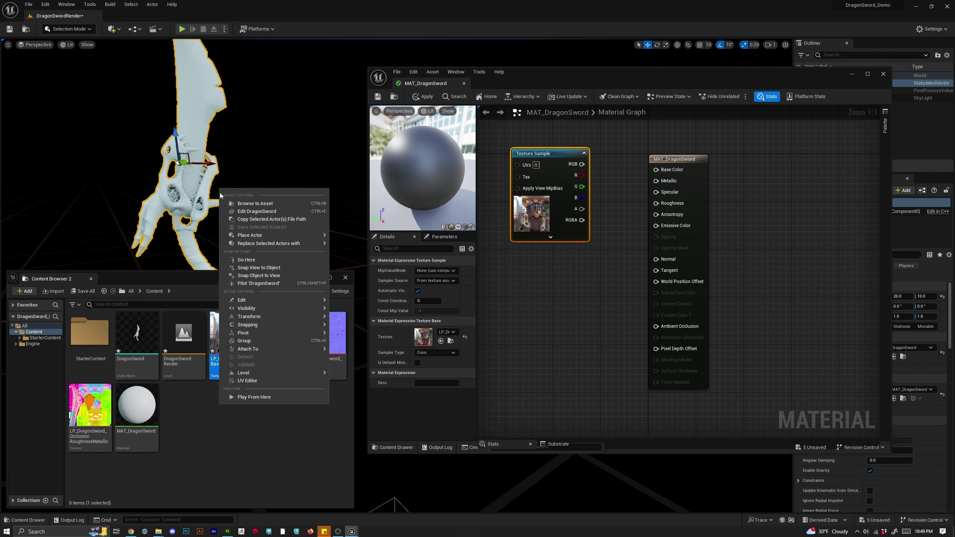
click(195, 277)
drag(194, 277, 202, 303)
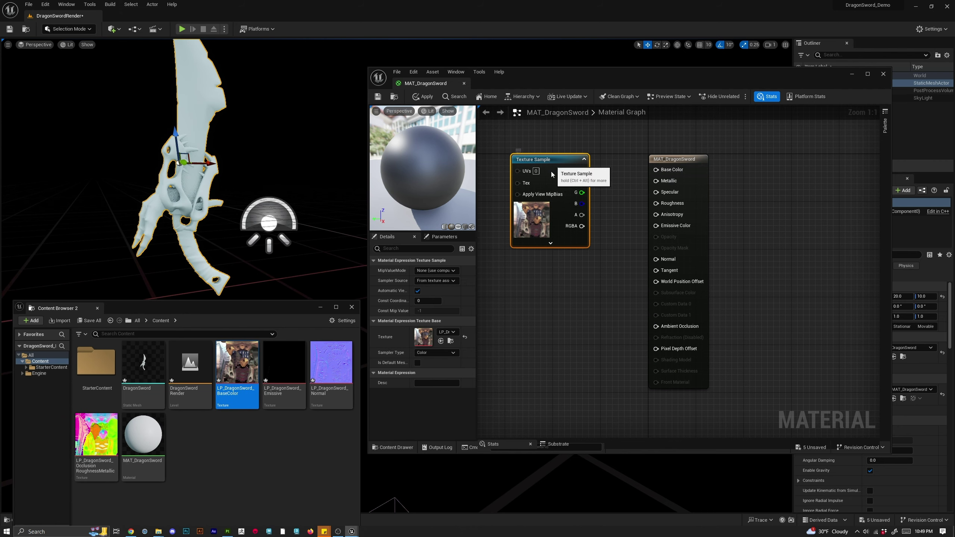
drag(562, 155, 656, 170)
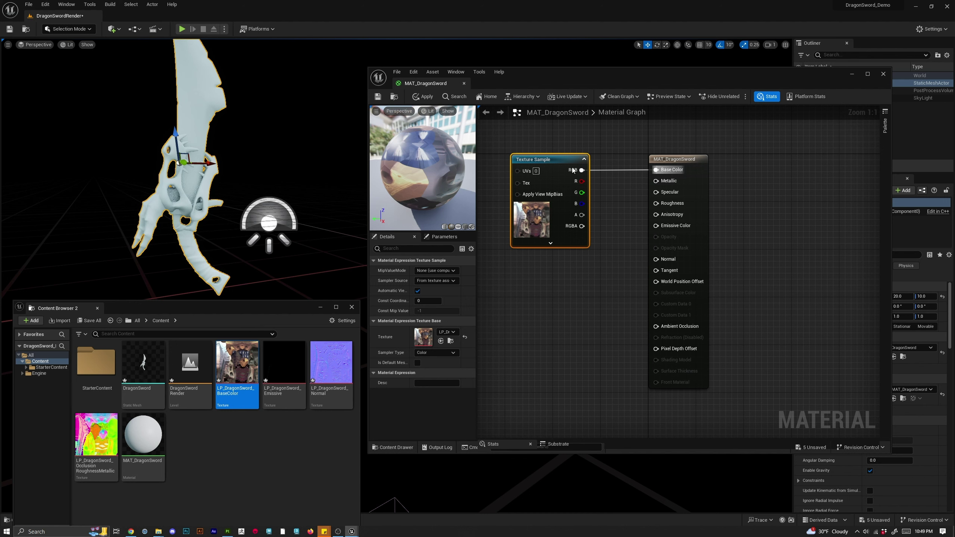
click(379, 96)
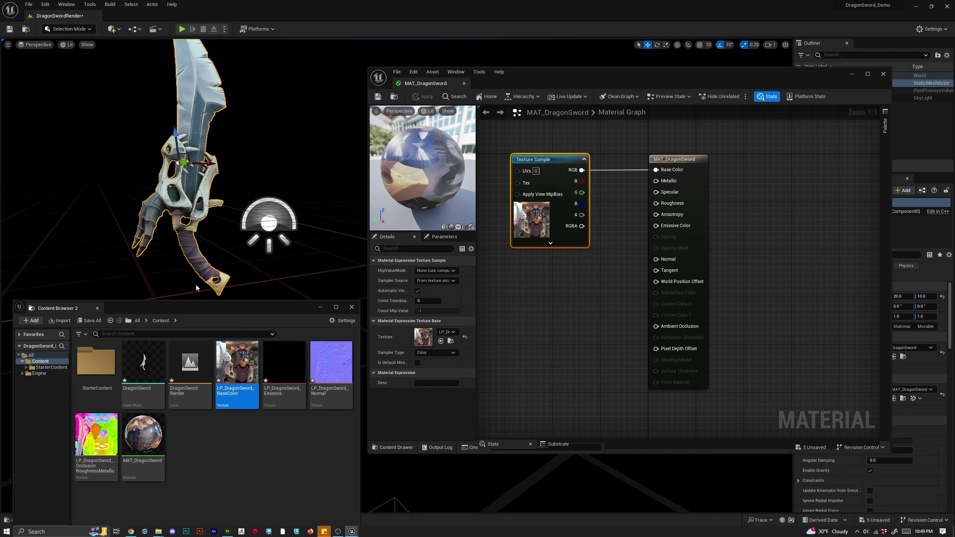
Add the LP_DragonSword_Normal texture to the graph, connect its RGB output to Normal, and save the material.
drag(331, 373, 532, 272)
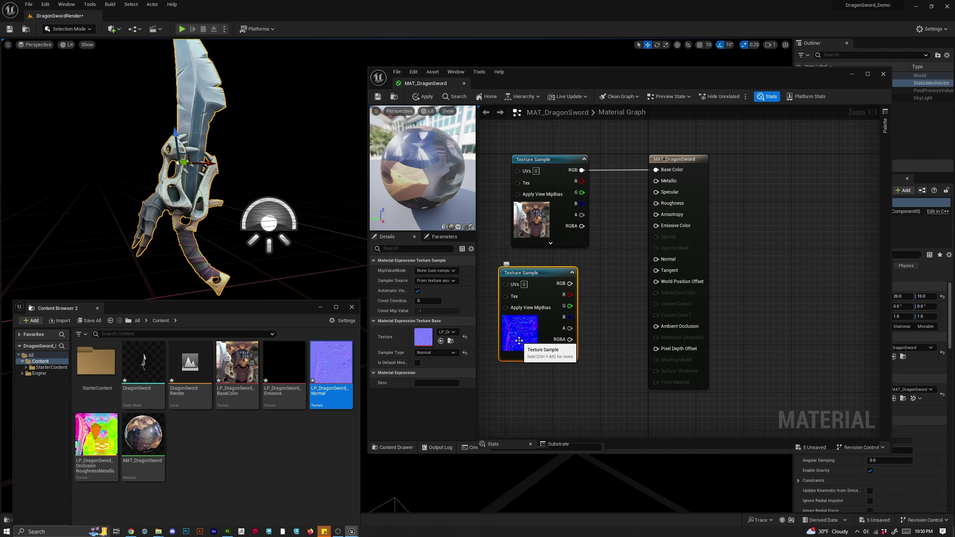
double_click(342, 375)
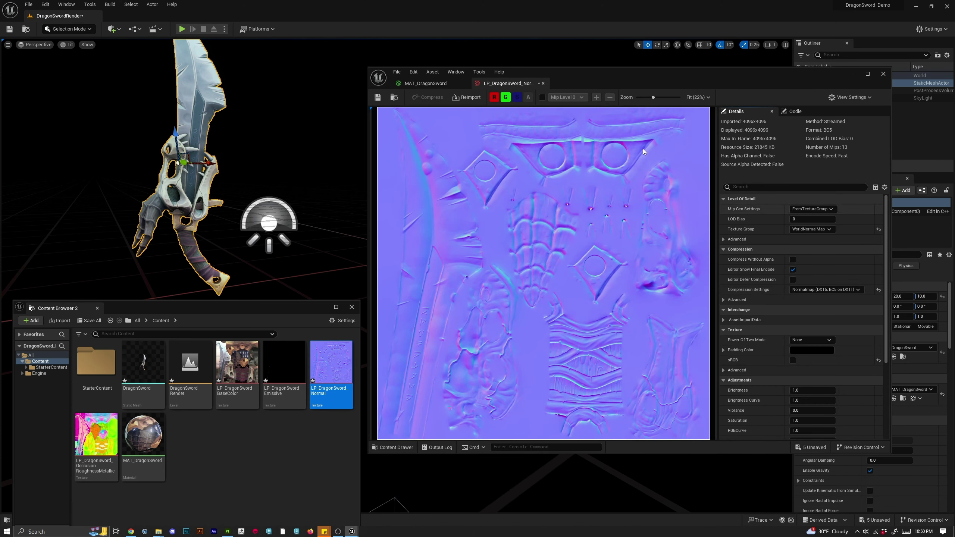
click(543, 84)
drag(570, 283, 656, 260)
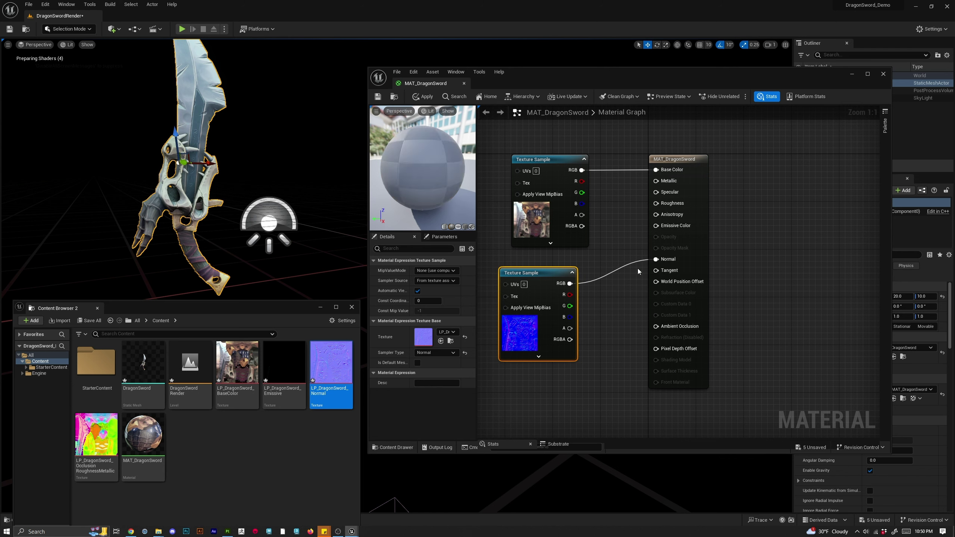
click(378, 97)
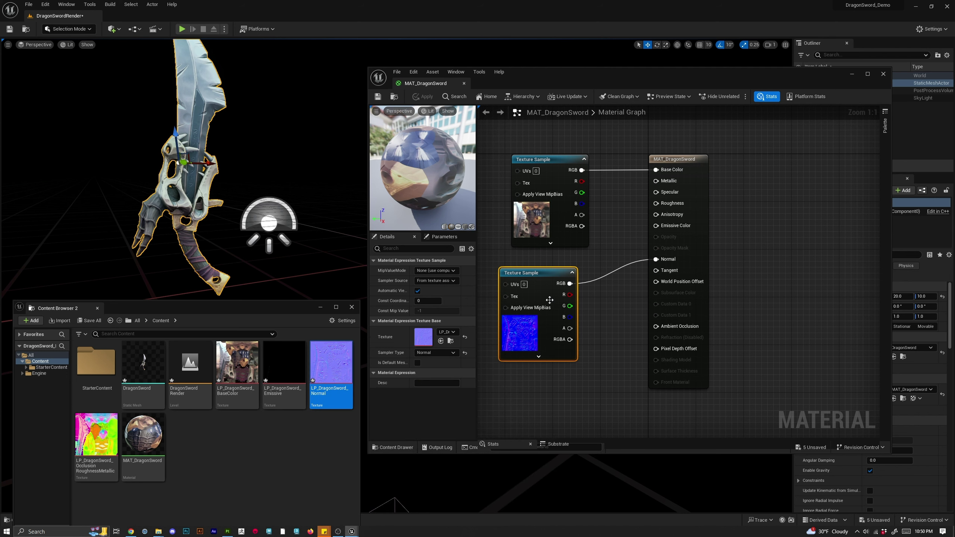
Space out the base color and normal nodes and add the LP_DragonSword_OcclusionRoughnessMetallic texture below them in the graph.
drag(541, 273, 522, 255)
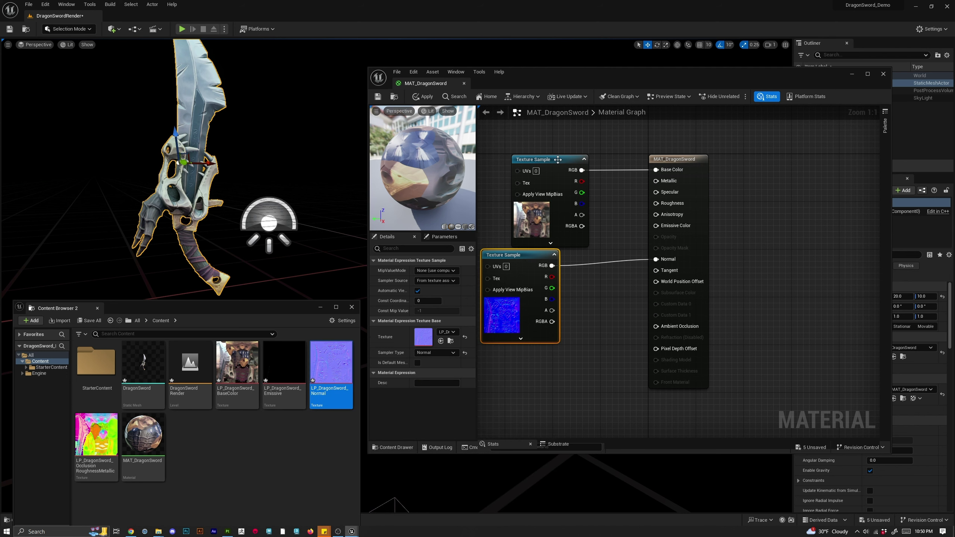
drag(558, 160, 564, 147)
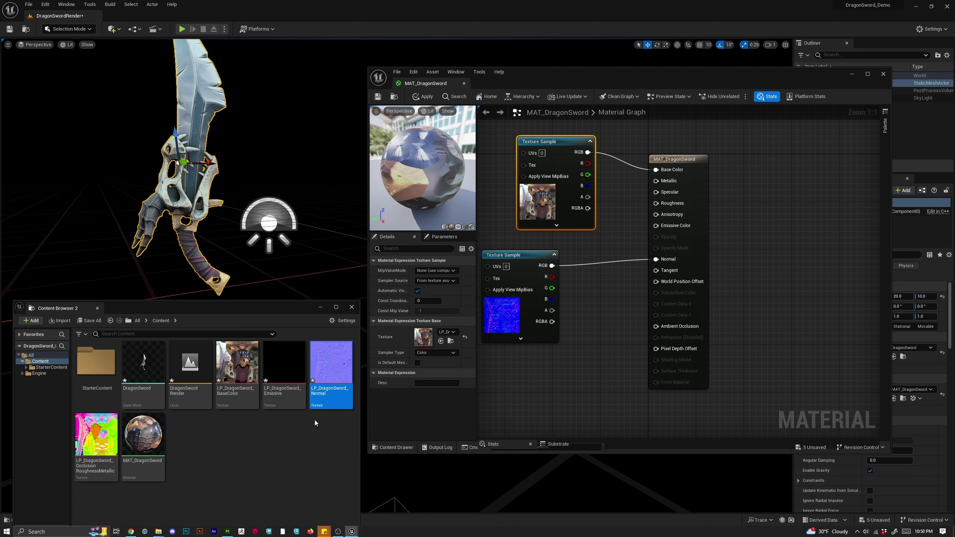
click(99, 436)
drag(98, 437, 528, 367)
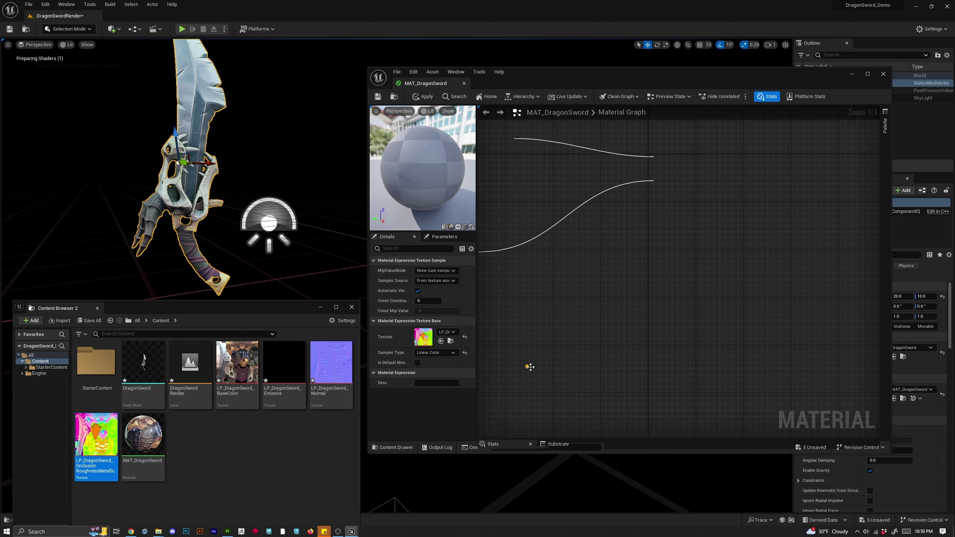
right_drag(602, 343, 641, 275)
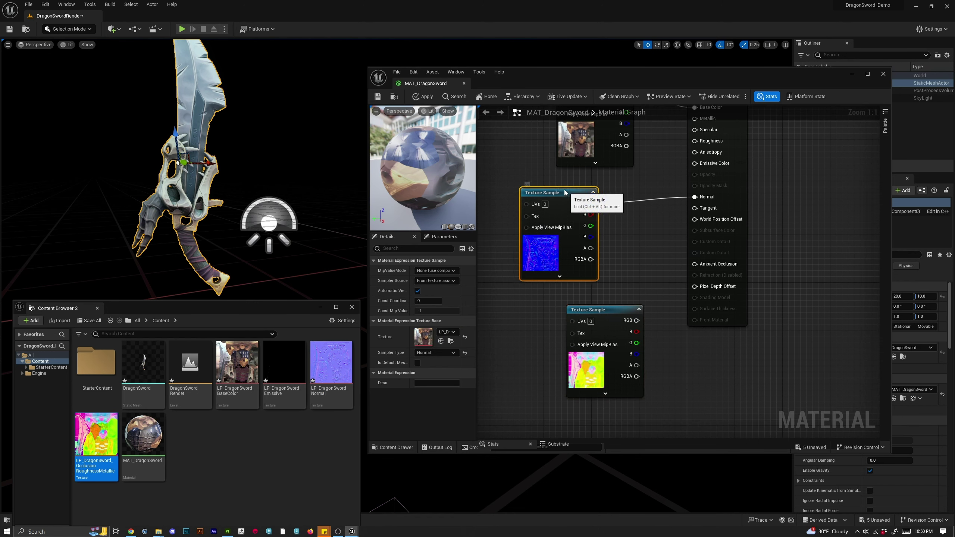
drag(547, 194, 530, 188)
Examine the OcclusionRoughnessMetallic texture's blue, green and red channels separately, redisplay all three, and close its editor.
double_click(604, 313)
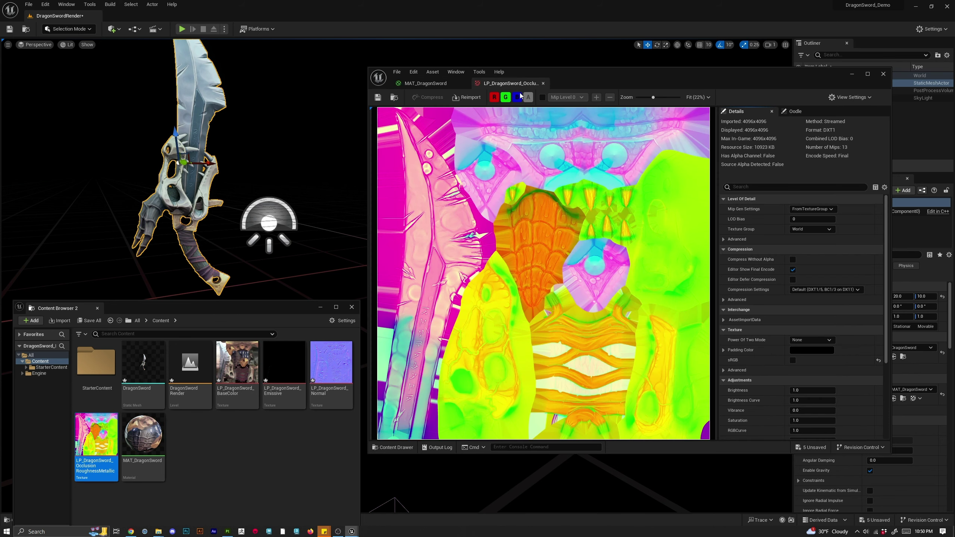
click(494, 97)
click(505, 97)
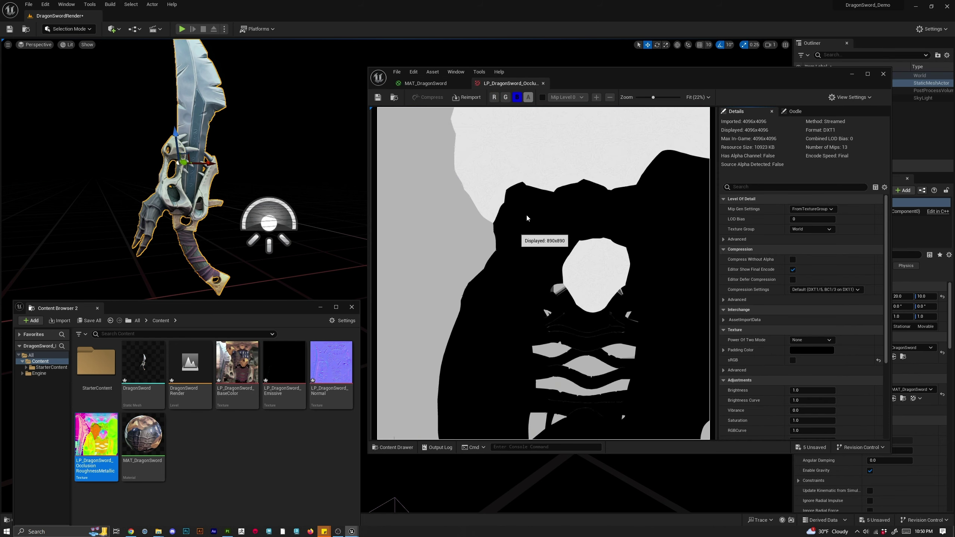
click(506, 97)
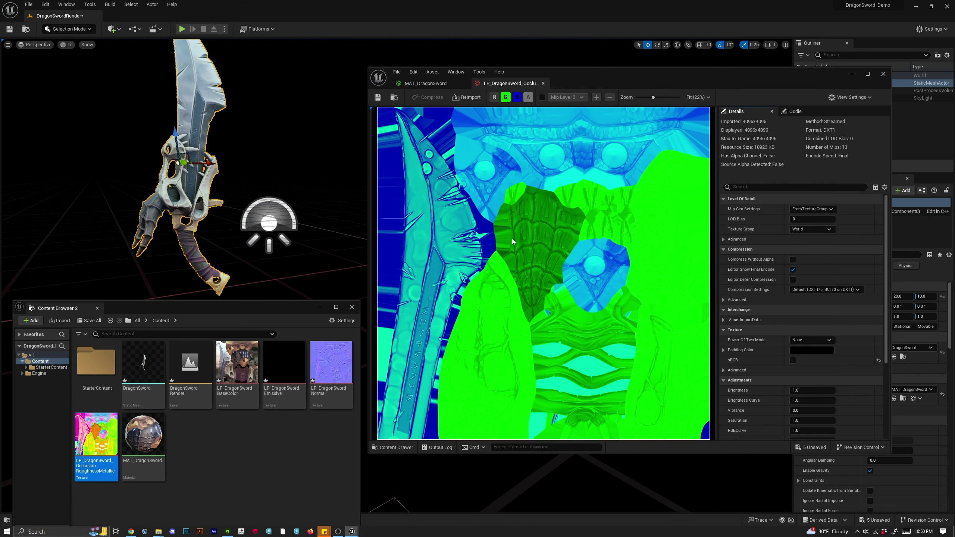
click(517, 97)
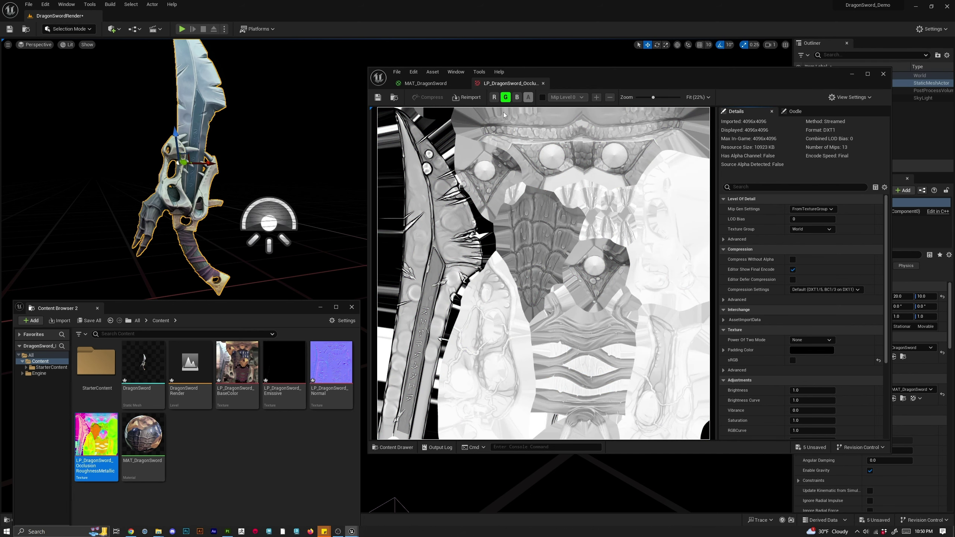
click(506, 98)
click(494, 97)
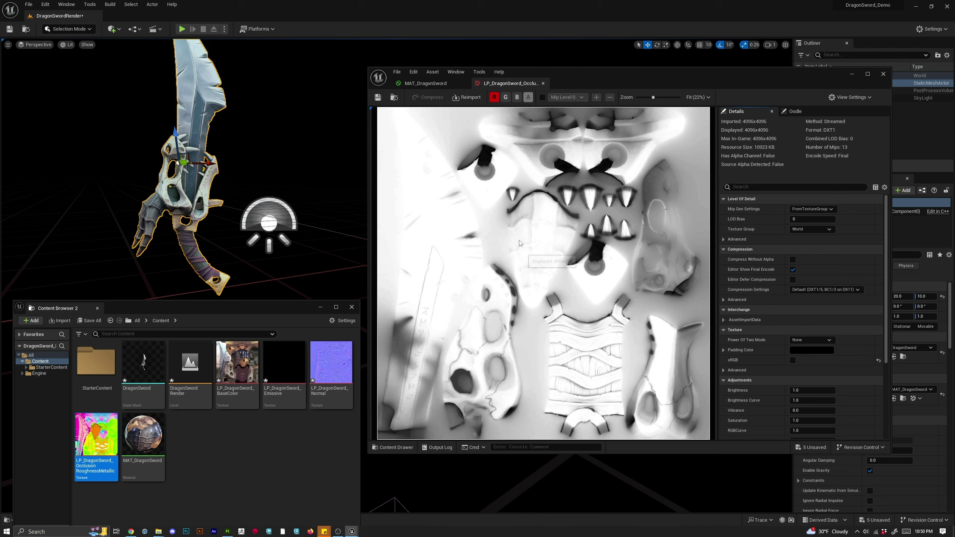
click(505, 97)
click(517, 97)
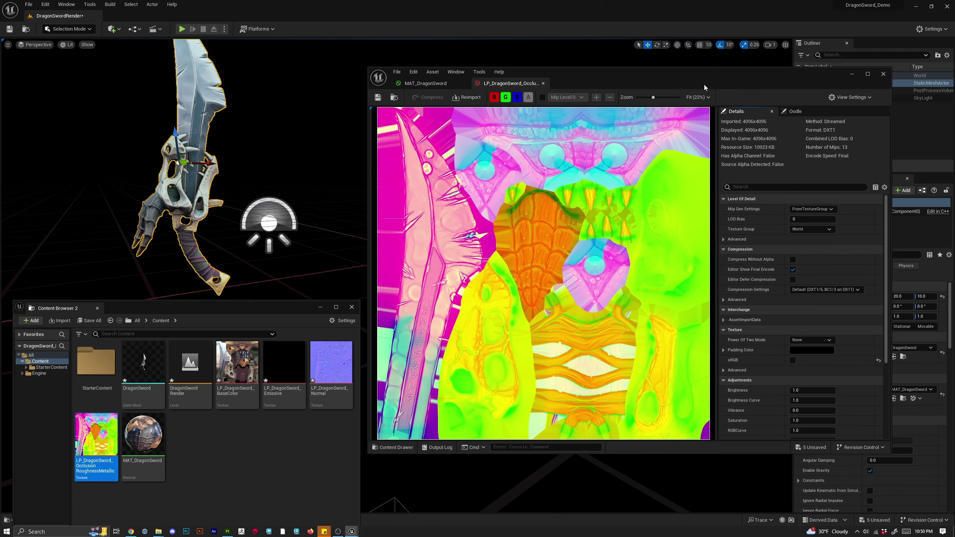
click(544, 83)
Connect the OcclusionRoughnessMetallic sample's blue output to Metallic, green to Roughness and red to Ambient Occlusion, and save the material.
right_drag(608, 327, 603, 384)
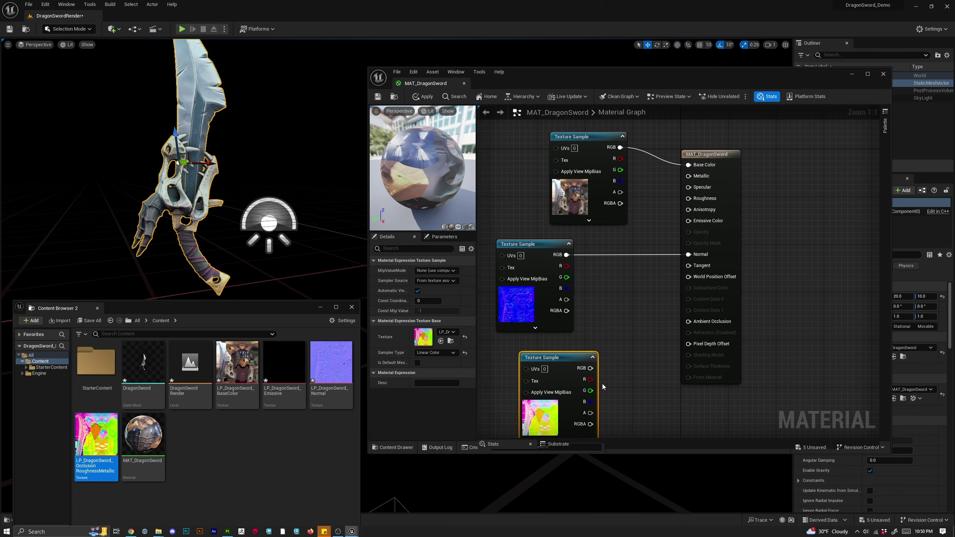
drag(591, 402, 688, 177)
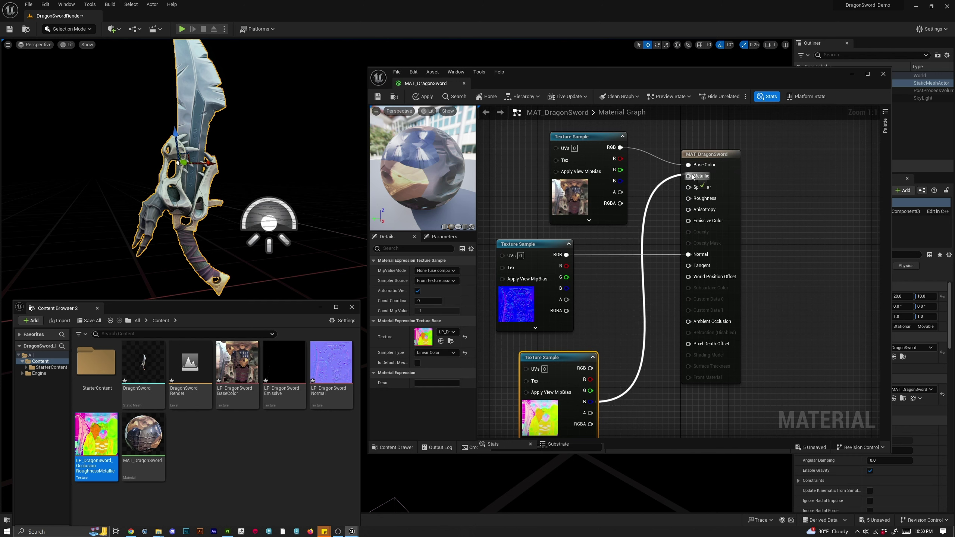
drag(590, 391, 688, 198)
mouse_move(591, 380)
mouse_down()
mouse_move(621, 395)
mouse_move(680, 328)
mouse_move(691, 356)
mouse_move(689, 322)
mouse_up()
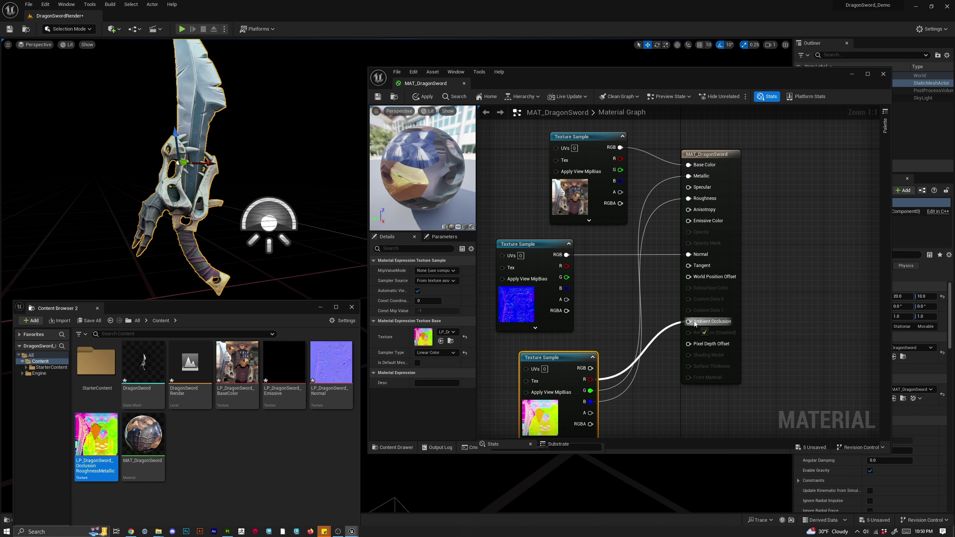
mouse_move(578, 359)
mouse_down()
mouse_move(619, 275)
mouse_move(598, 279)
mouse_move(569, 354)
mouse_up()
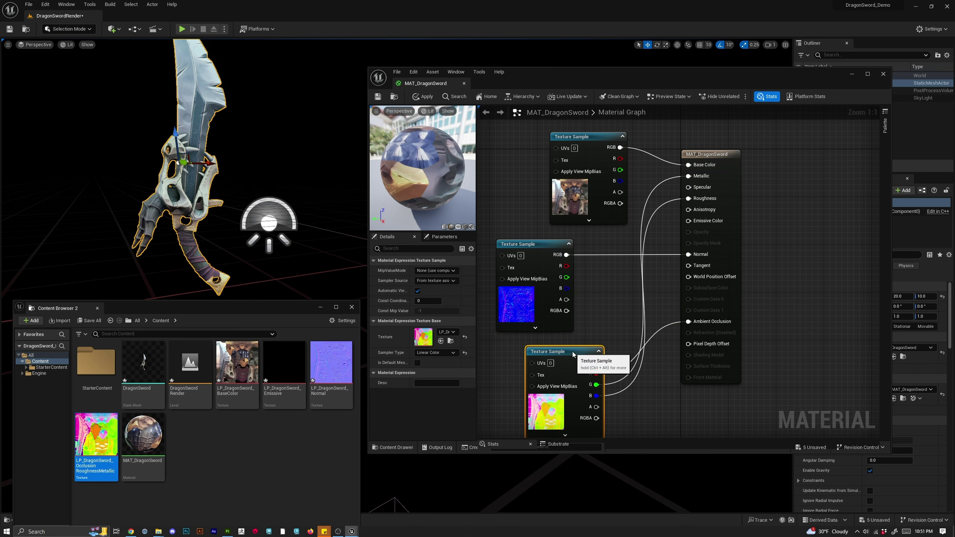
click(380, 100)
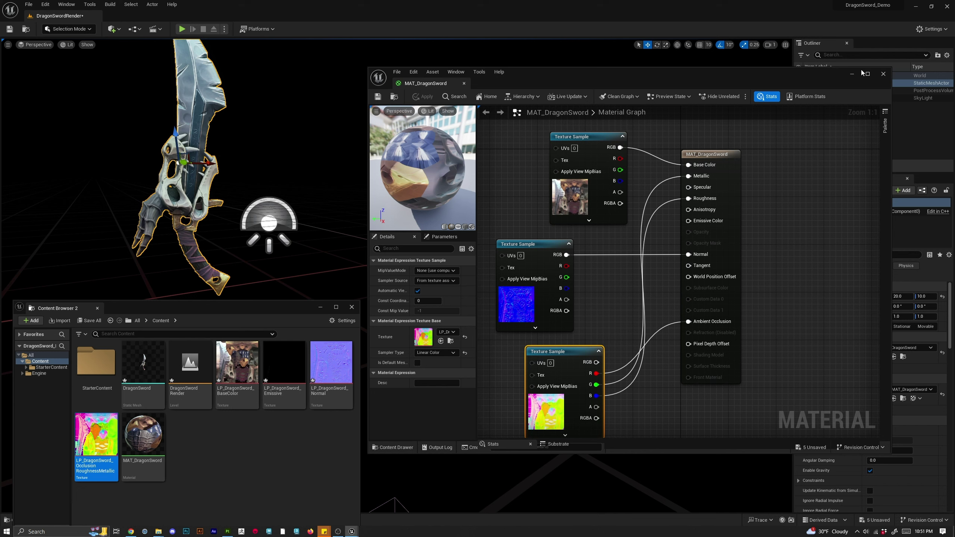
Minimize the material editor and examine the textured dragon sword from several angles in the Lit view mode.
click(853, 75)
scroll(210, 185, up, 2)
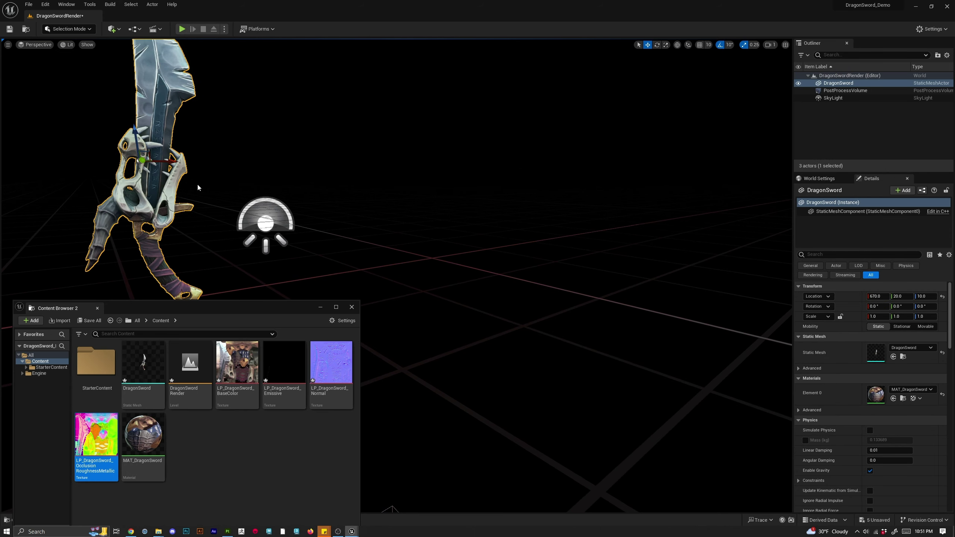
key(f)
alt+drag(470, 266, 399, 264)
scroll(470, 266, up, 4)
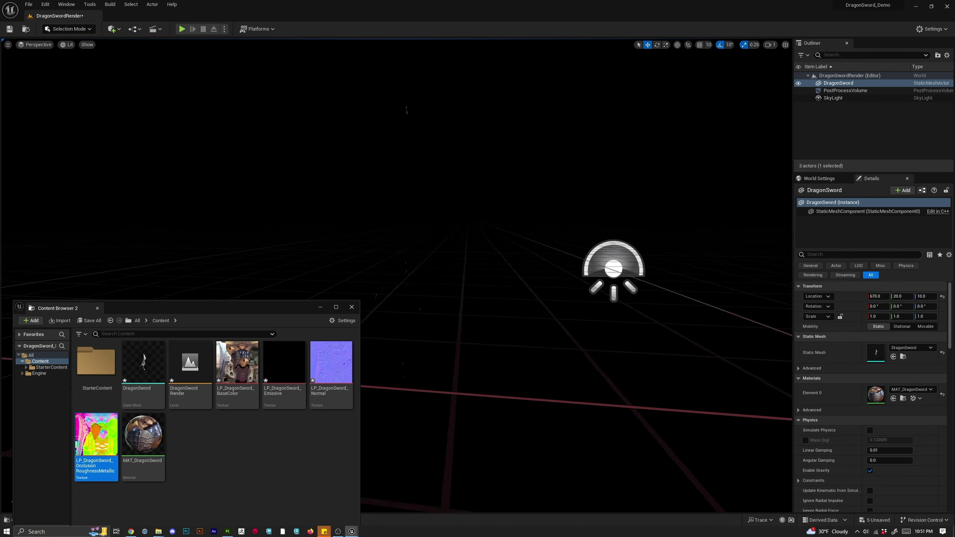
scroll(471, 266, down, 3)
alt+drag(470, 267, 523, 266)
click(65, 48)
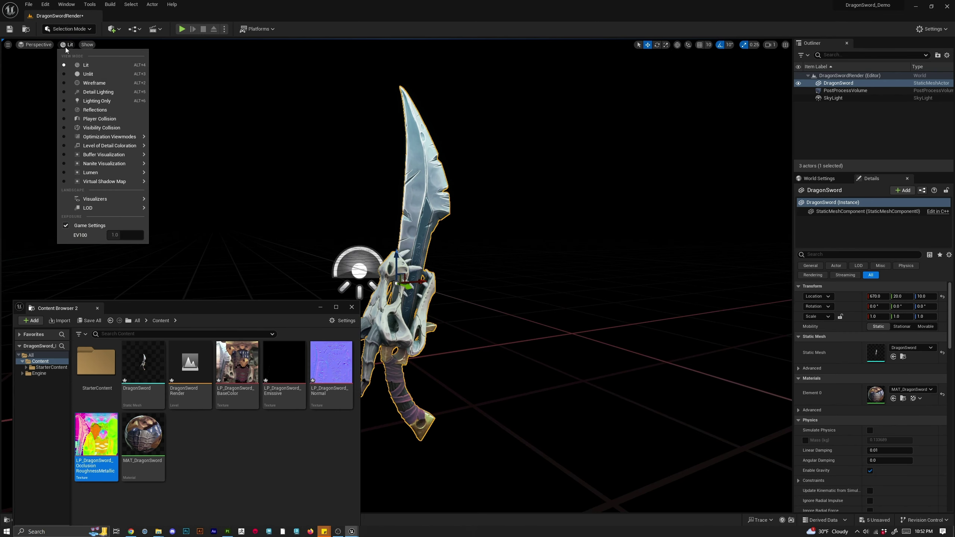
click(88, 67)
alt+drag(456, 282, 402, 320)
Try rotating the dragon sword in the level and undo the rotation.
key(e)
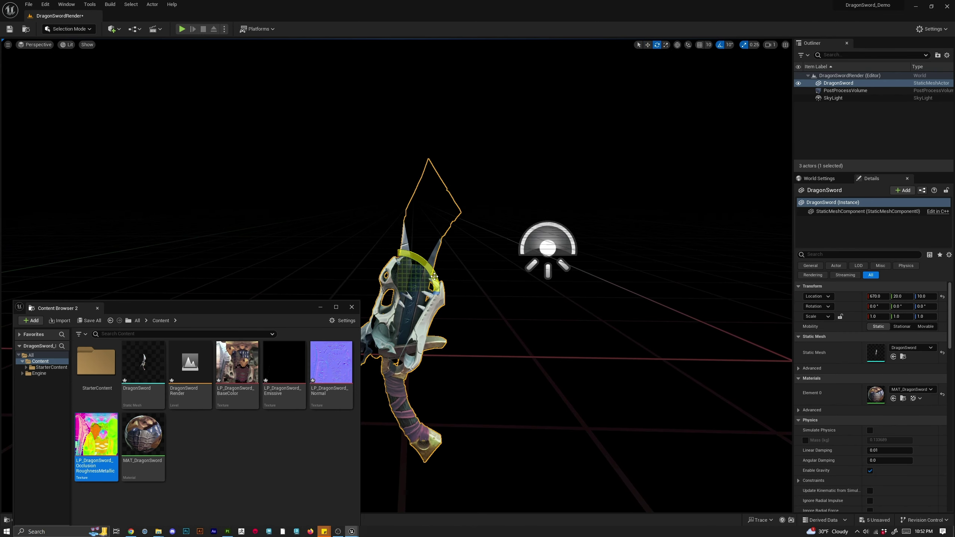
drag(432, 273, 491, 306)
key(ctrl+z)
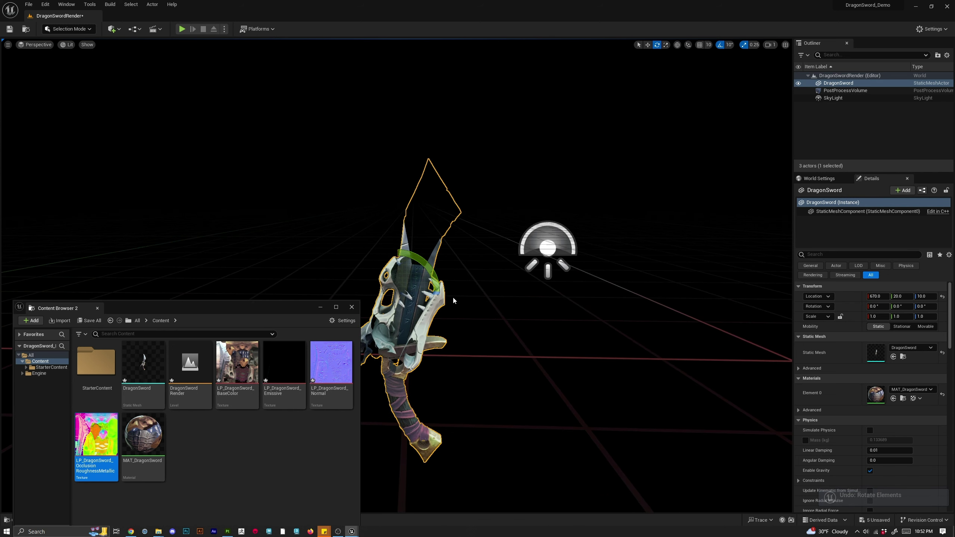
mouse_move(463, 332)
alt+right_down()
mouse_move(523, 333)
mouse_move(451, 332)
alt+right_up()
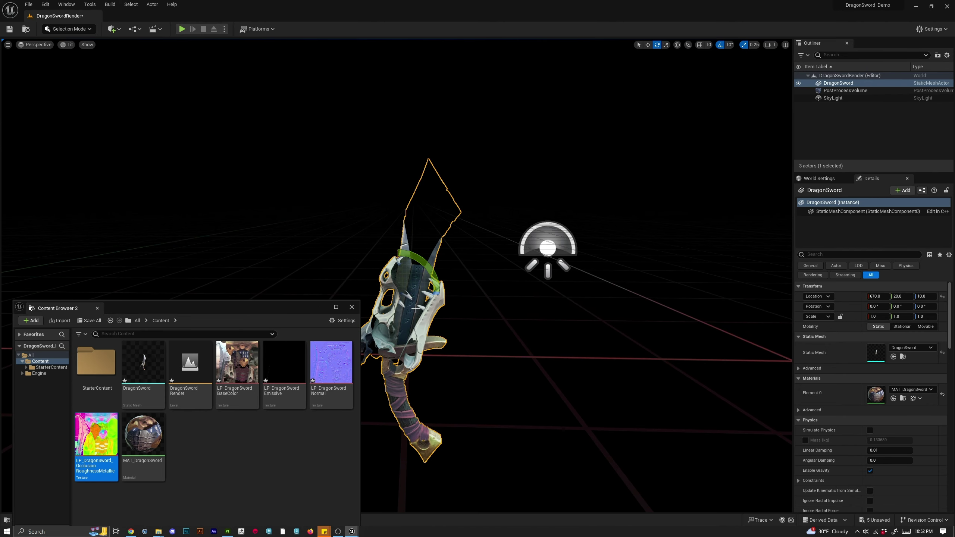
Move the floating Content Browser window clear of the console command input.
alt+drag(416, 309, 378, 306)
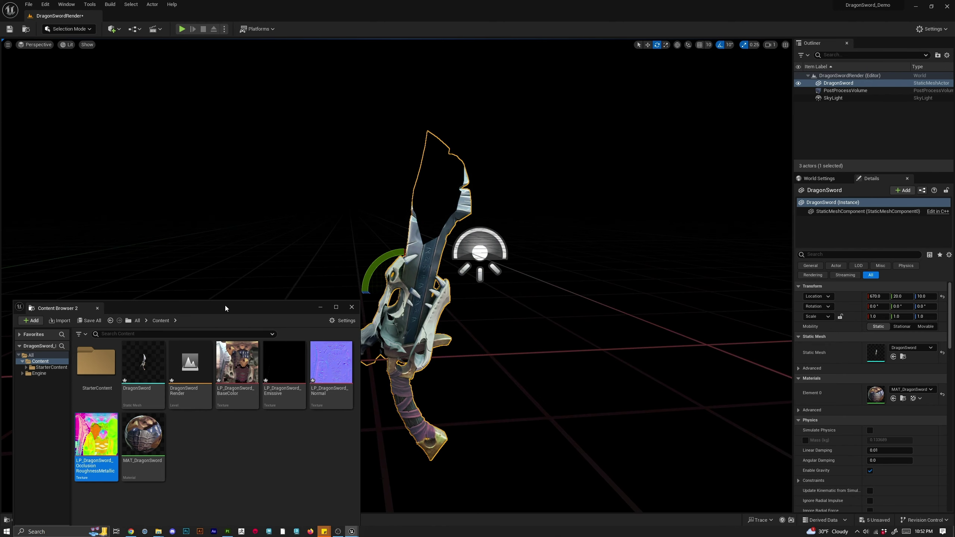
drag(225, 309, 736, 217)
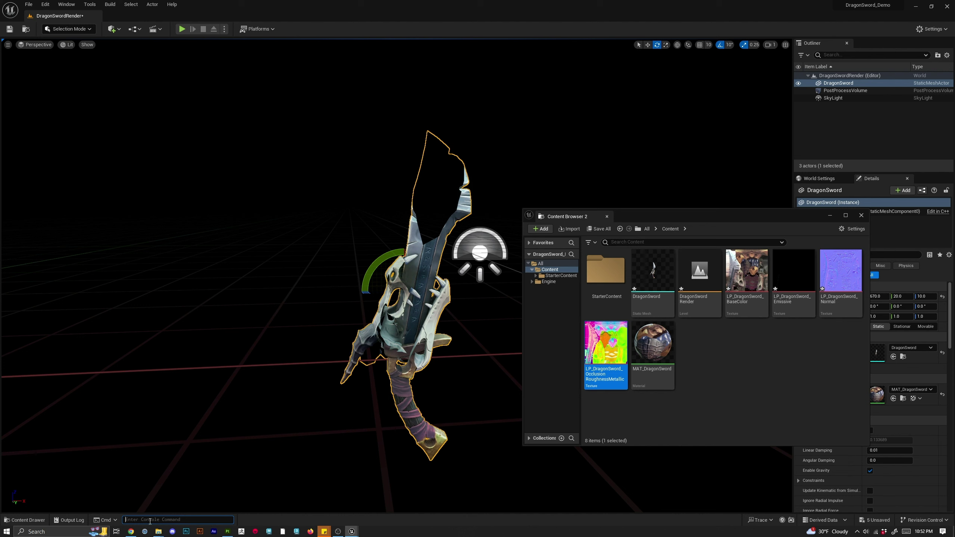
text(screen)
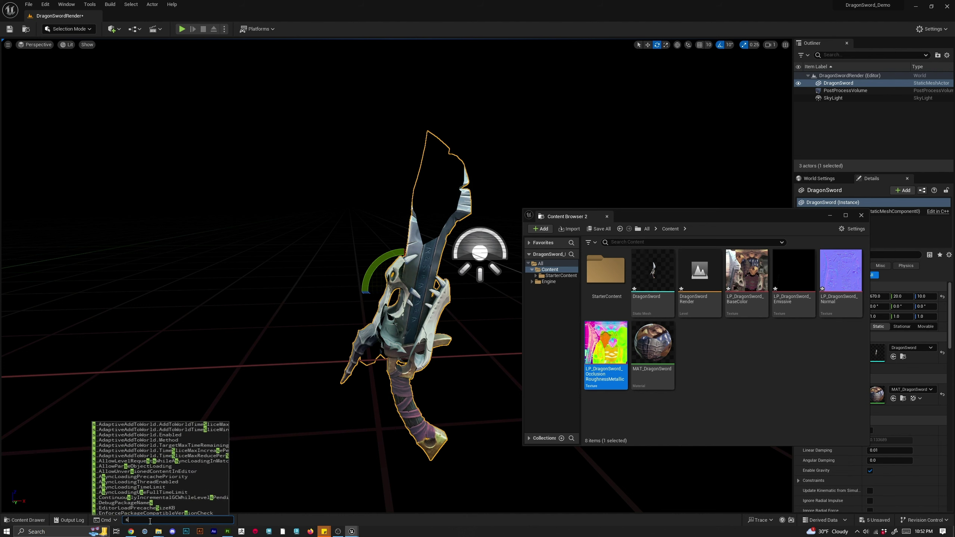
key(BackSpace)
key(BackSpace)
key(BackSpace)
key(BackSpace)
key(BackSpace)
key(BackSpace)
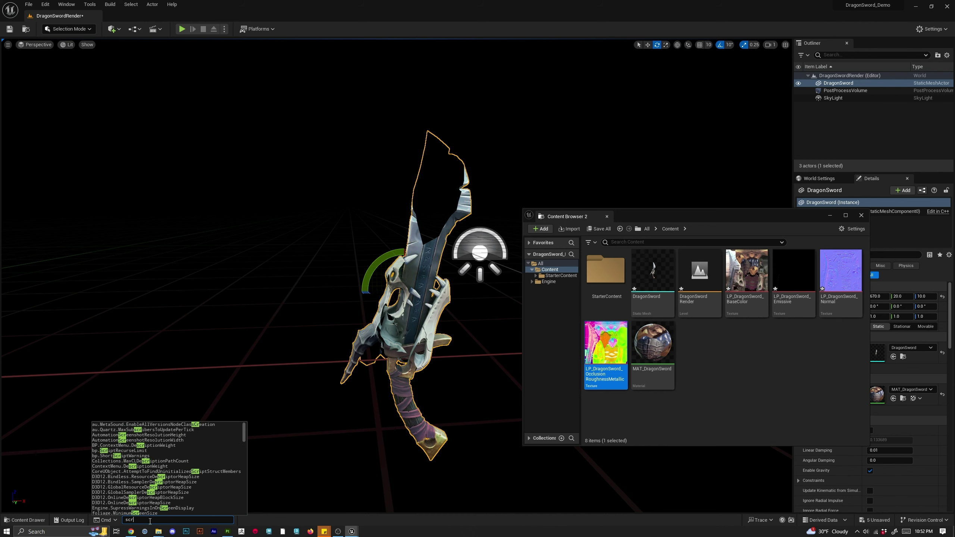
text(clip)
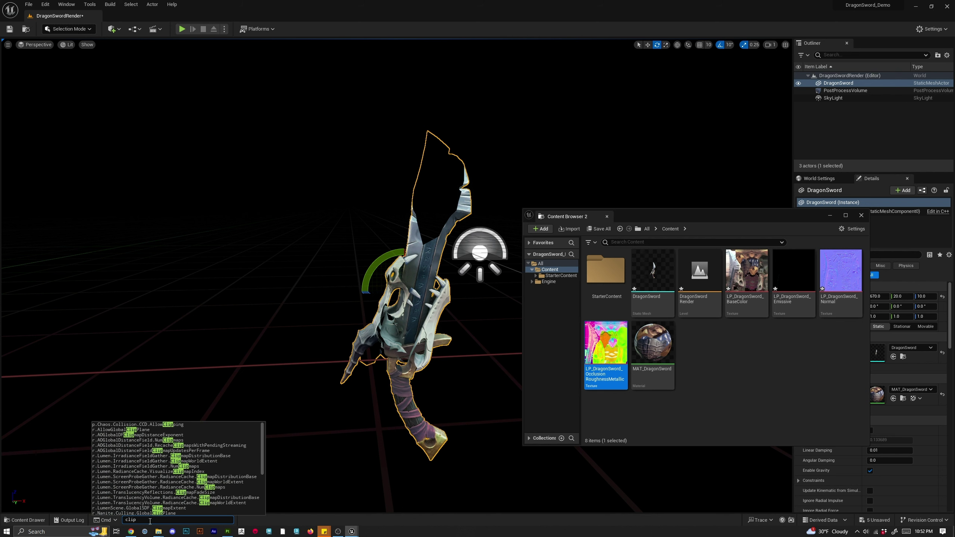
text(ing)
key(BackSpace)
key(BackSpace)
key(BackSpace)
key(BackSpace)
key(BackSpace)
key(BackSpace)
key(BackSpace)
Find the r.SetNearClipPlane console command by searching for nearclip and run it to fix the clipped sword.
text(near)
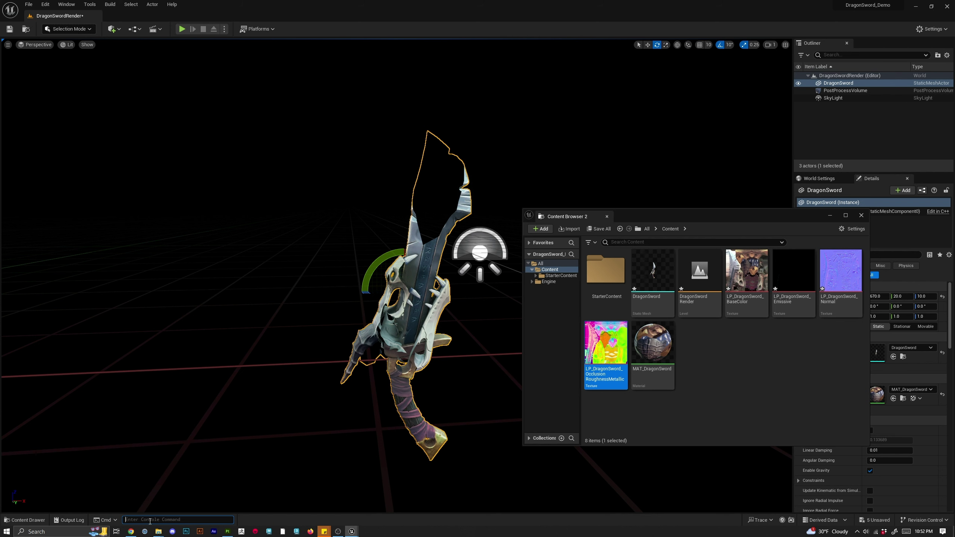
text(clip)
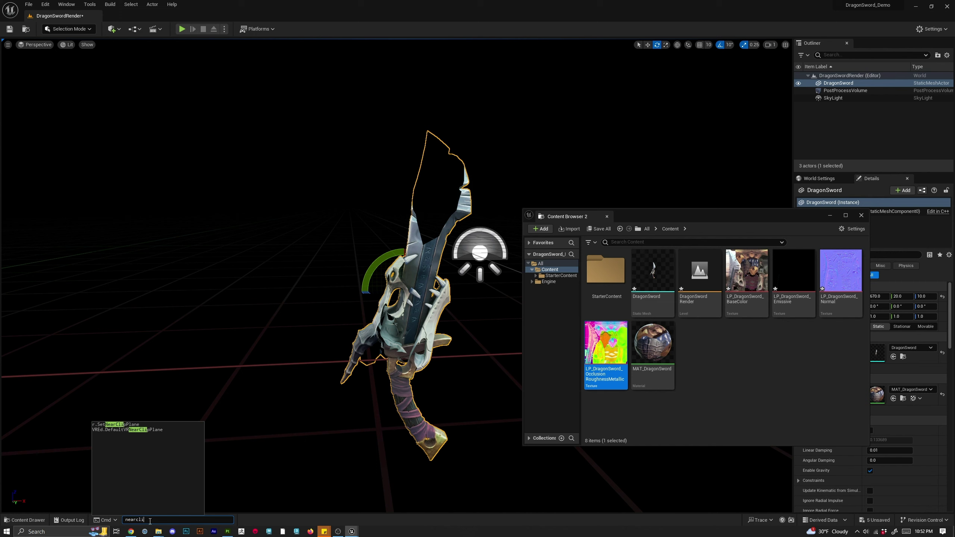
click(108, 425)
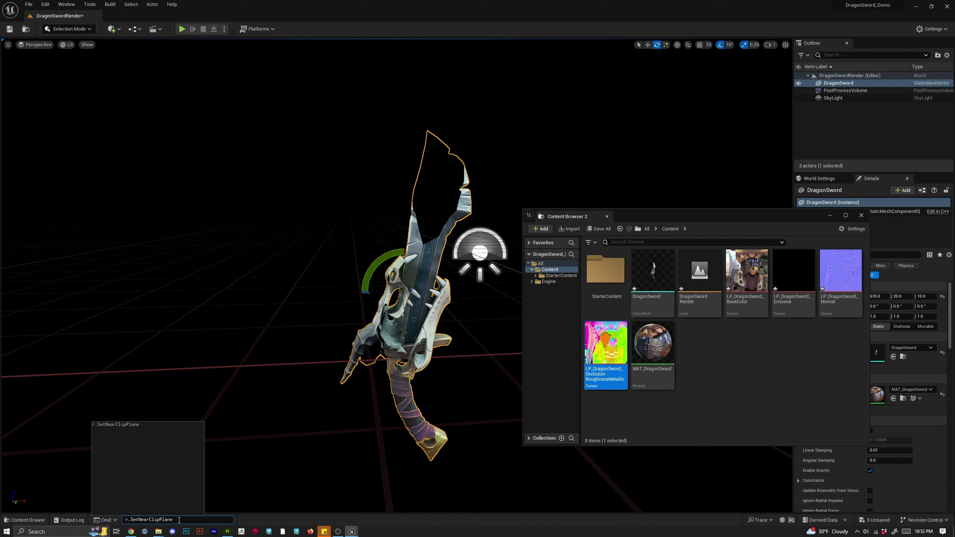
key(Return)
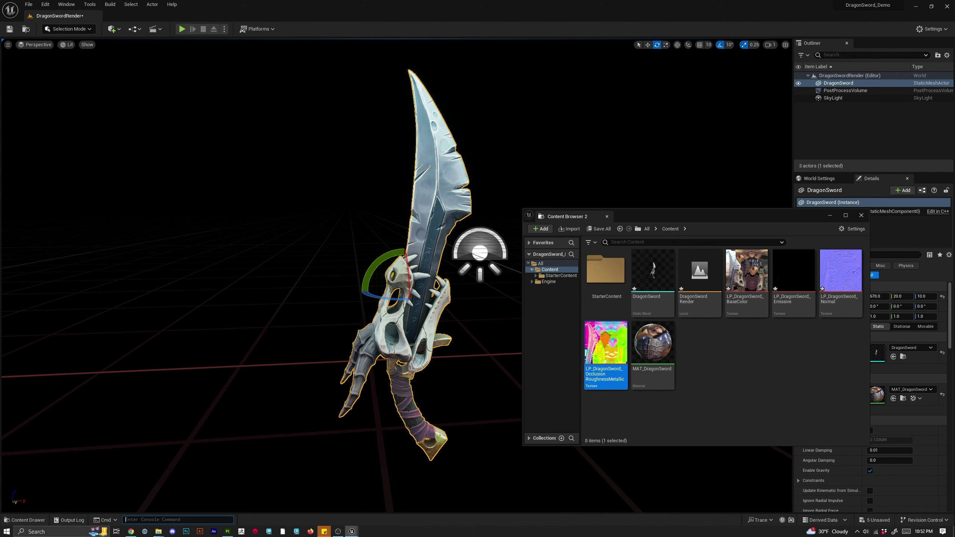
View the sword up close and move the Content Browser window out of the viewport's way.
right_drag(376, 286, 316, 268)
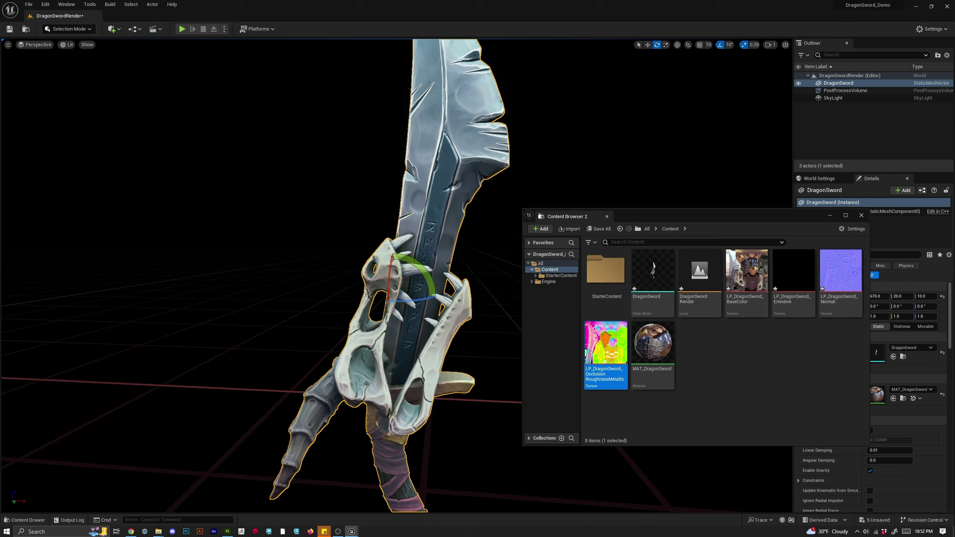
mouse_move(754, 143)
alt+mouse_down()
mouse_move(730, 135)
mouse_move(754, 124)
alt+mouse_up()
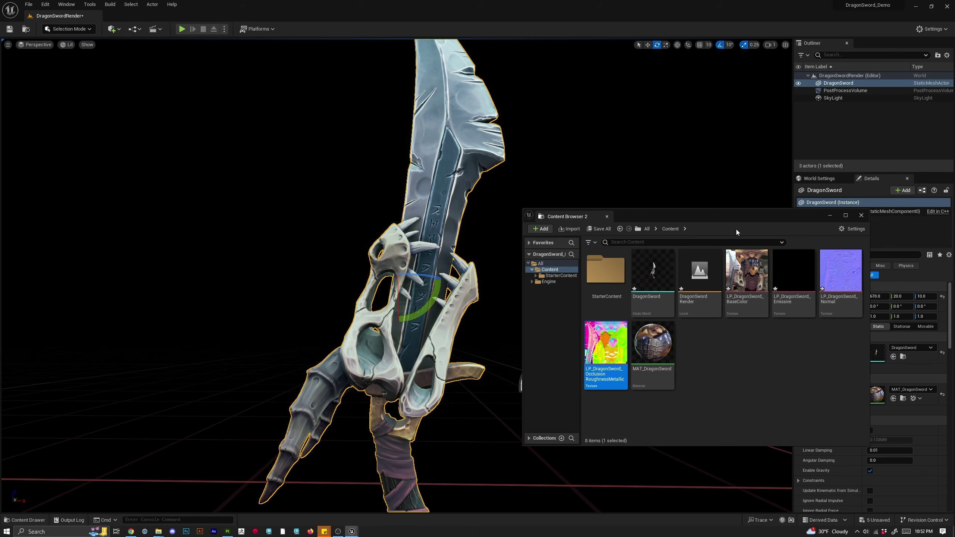
drag(726, 215, 191, 166)
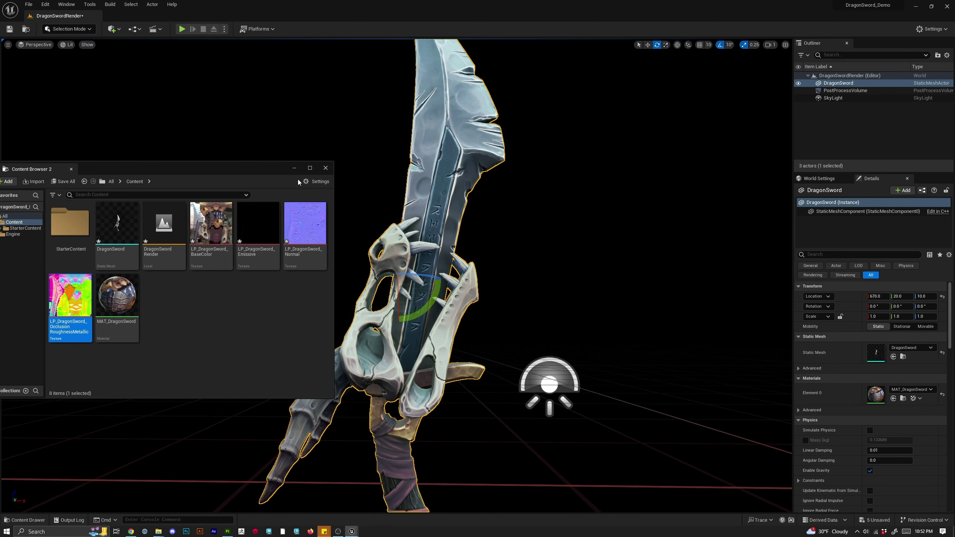
drag(276, 171, 0, 199)
Rotate the dragon sword freehand to about 19.4°, -58.5° and -26.7° on X, Y and Z.
alt+right_drag(414, 320, 380, 290)
alt+drag(380, 290, 414, 339)
alt+drag(448, 247, 372, 319)
alt+right_drag(386, 267, 426, 286)
alt+drag(425, 286, 451, 282)
alt+drag(364, 288, 371, 344)
alt+right_drag(370, 344, 274, 150)
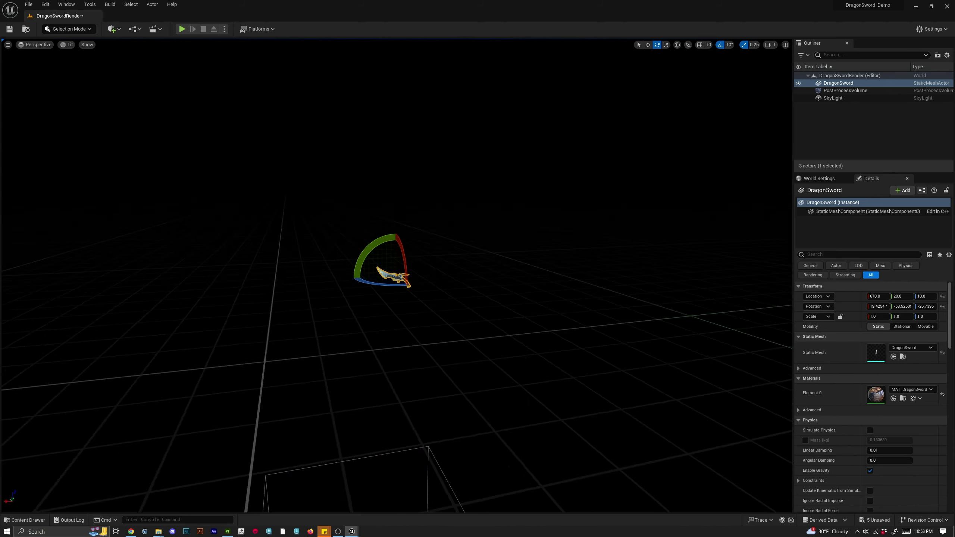
Add a Plane shape to the level.
alt+drag(274, 150, 274, 159)
click(113, 30)
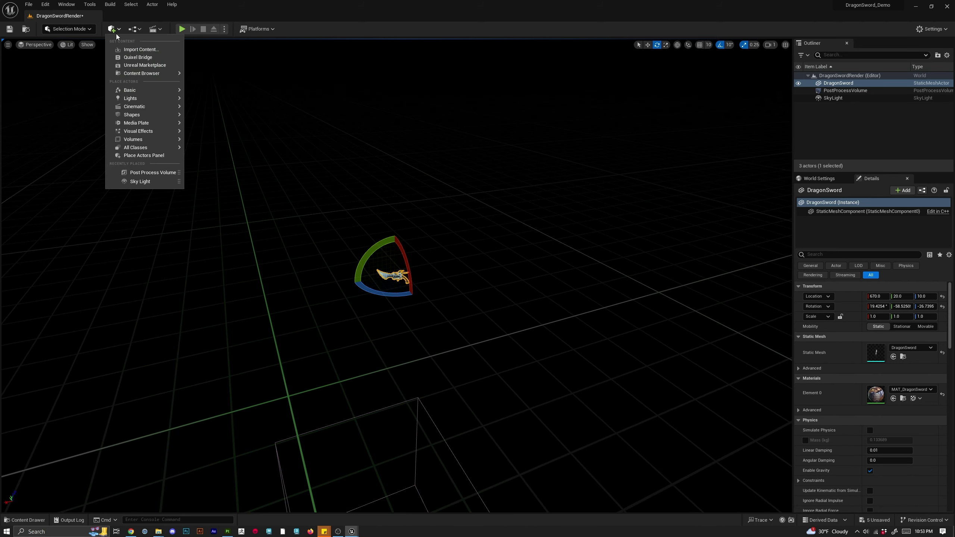
mouse_move(140, 135)
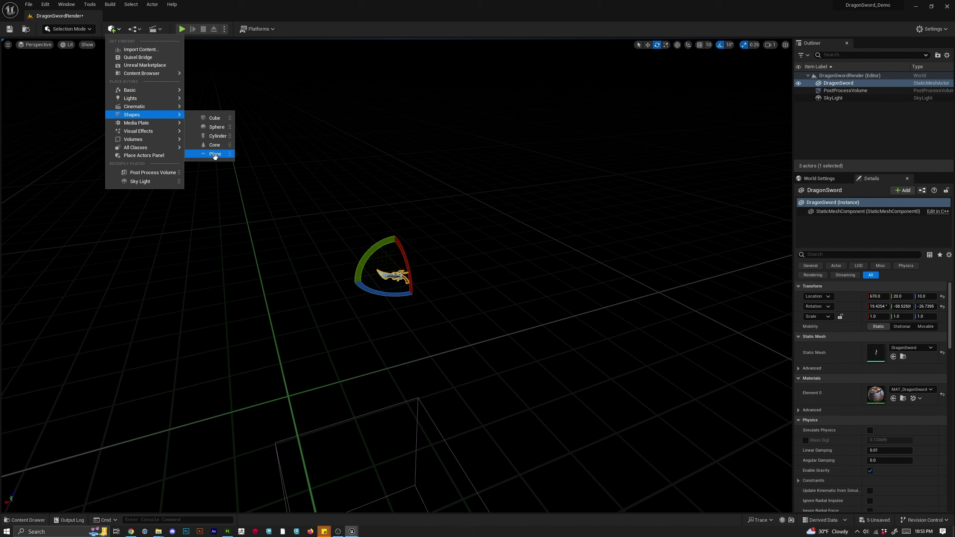
click(214, 153)
Set the plane's X rotation to 0°.
alt+drag(399, 253, 465, 335)
key(w)
key(e)
click(879, 304)
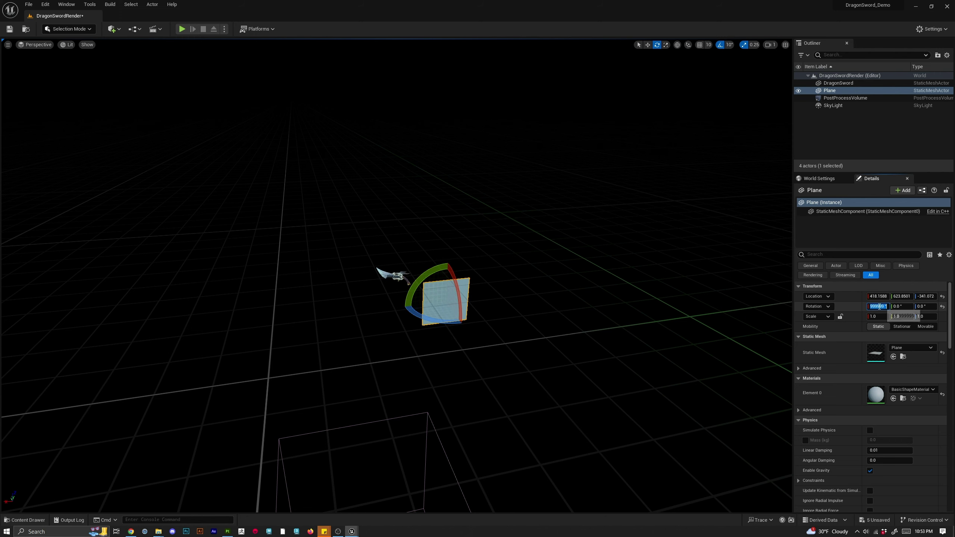
text(0)
key(Return)
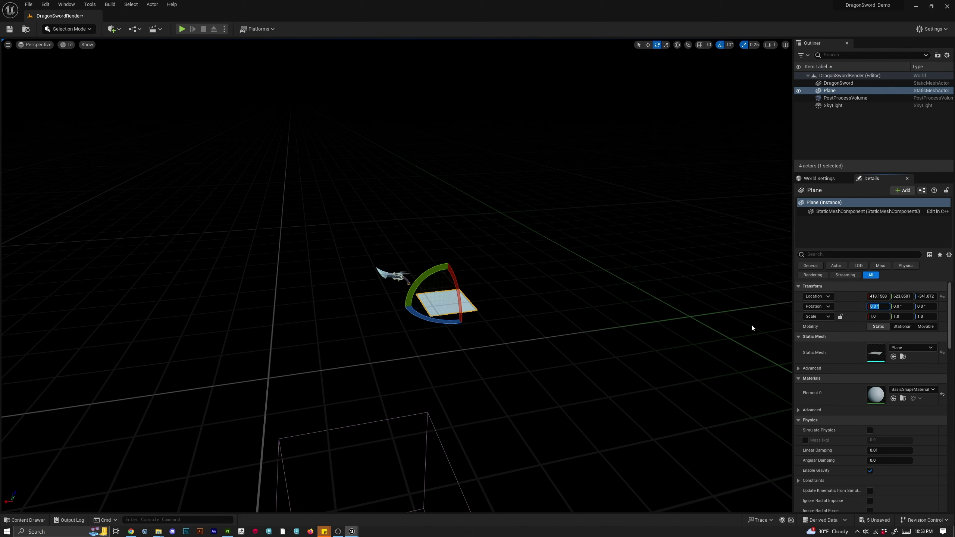
Stand the plane upright by rotating it to about -90° on X, and shift its position in the level.
alt+drag(293, 347, 333, 367)
key(w)
key(e)
key(w)
drag(357, 421, 359, 259)
alt+drag(361, 274, 367, 170)
drag(395, 99, 399, 221)
alt+drag(399, 221, 519, 150)
right_drag(507, 341, 508, 344)
mouse_move(577, 350)
right_down()
mouse_move(617, 339)
mouse_move(577, 350)
right_up()
Set the plane's location to 0, 0, 0.
click(878, 297)
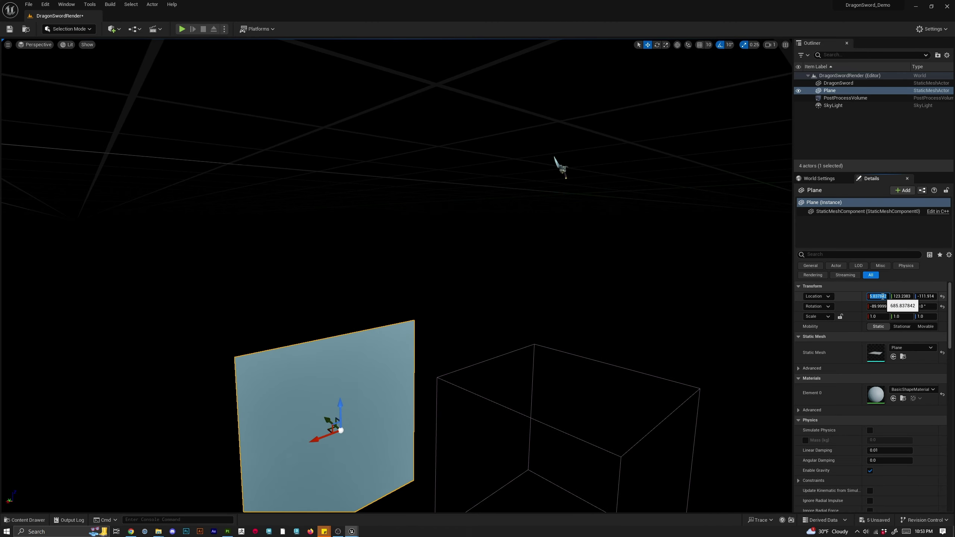
text(0)
key(Return)
click(911, 298)
text(0)
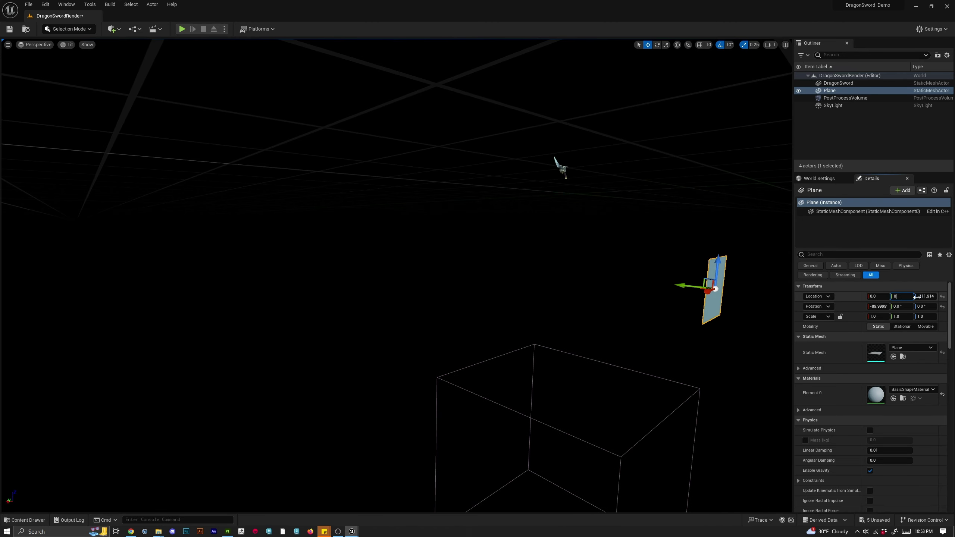
click(923, 298)
text(0)
key(Return)
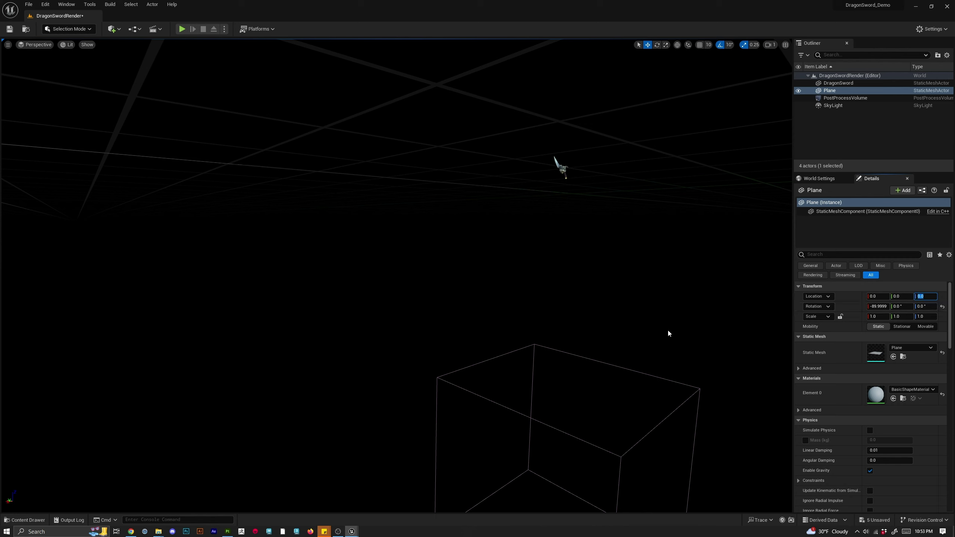
Set the dragon sword's location to 0, 0, 0.
click(559, 166)
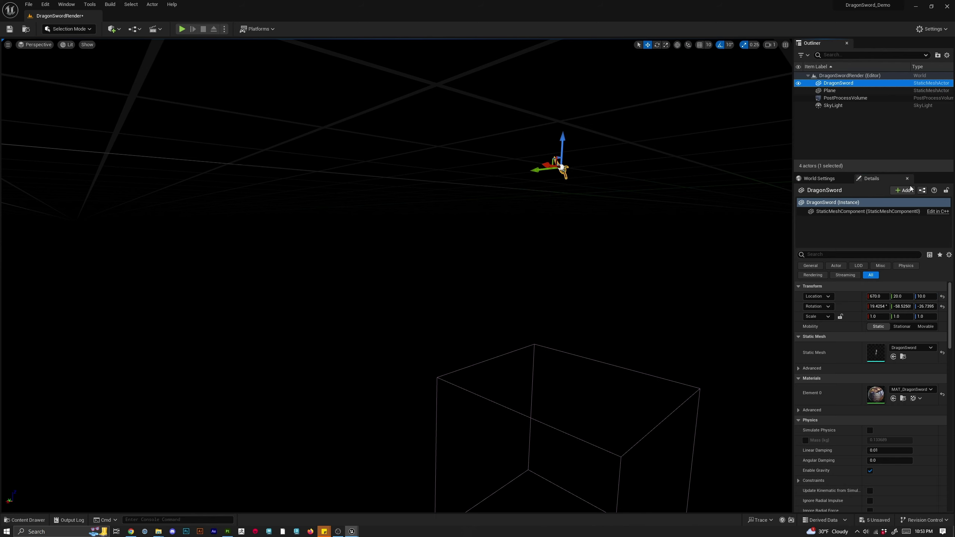
click(875, 296)
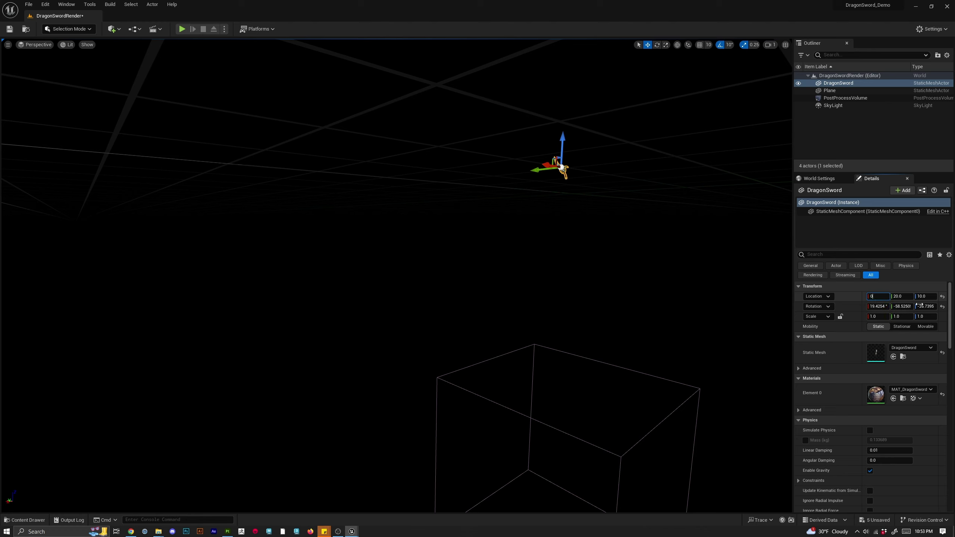
key(Tab)
text(0)
key(Tab)
text(0)
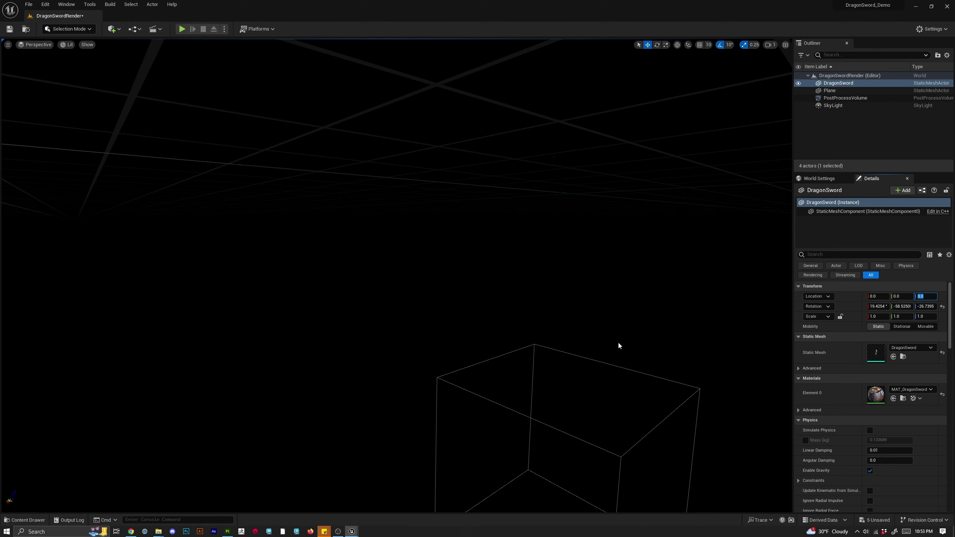
Select the sword and the plane together and raise both to a Z location of about 21.2.
text(f)
scroll(512, 340, down, 10)
alt+drag(512, 340, 461, 350)
key(f)
scroll(453, 299, up, 3)
scroll(453, 299, down, 3)
scroll(453, 299, up, 3)
scroll(462, 300, down, 10)
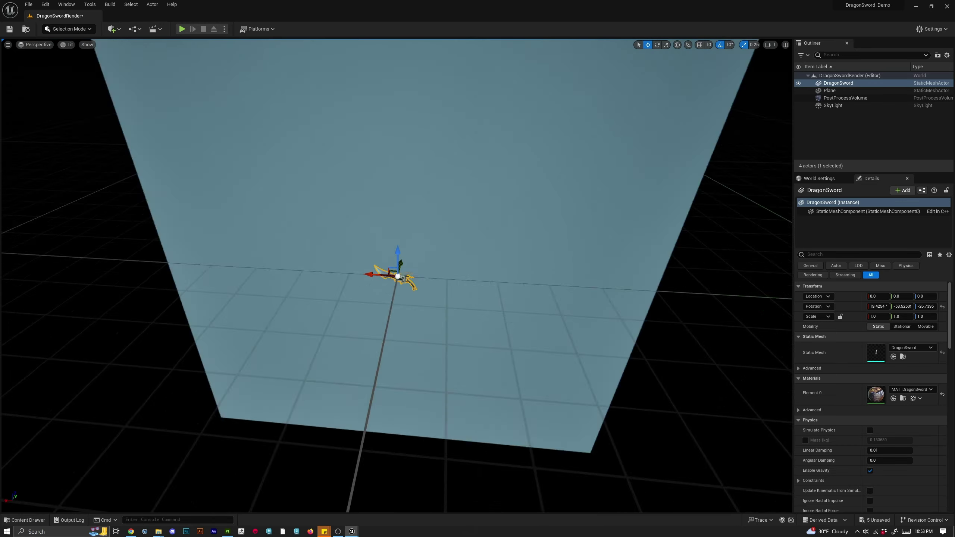
scroll(471, 301, up, 10)
scroll(470, 301, down, 10)
alt+drag(471, 301, 422, 307)
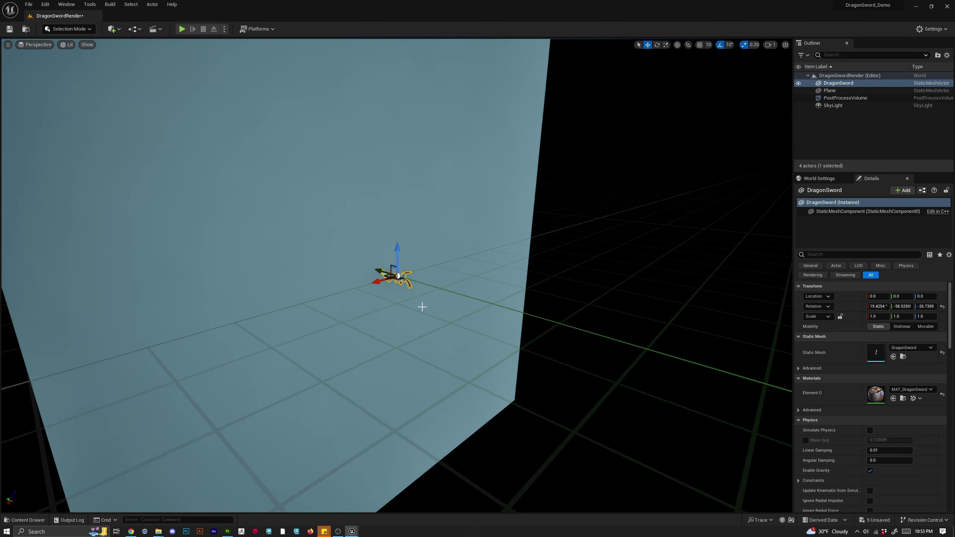
shift+click(413, 249)
drag(397, 250, 397, 126)
Move only the plane back behind the sword to a Y location of about 44.4.
alt+drag(454, 216, 424, 221)
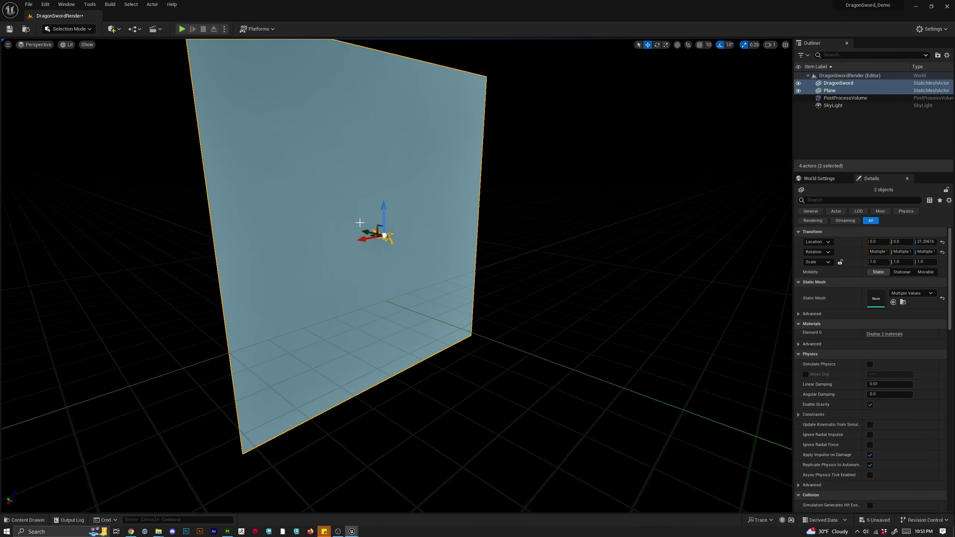
click(363, 232)
drag(363, 232, 290, 217)
alt+drag(401, 277, 382, 212)
alt+right_drag(382, 212, 429, 211)
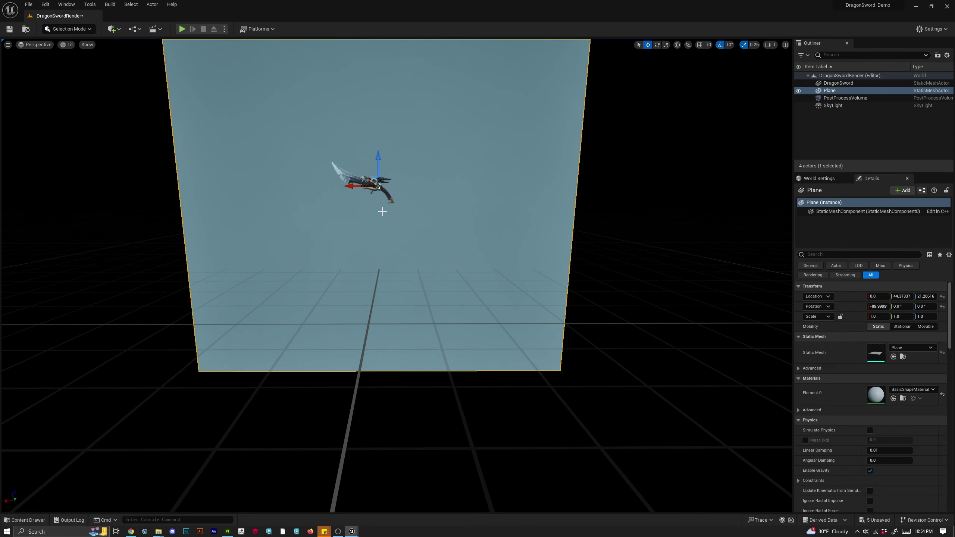
Enlarge the backdrop plane to a scale of 50 on X, Y and Z.
click(380, 187)
key(f)
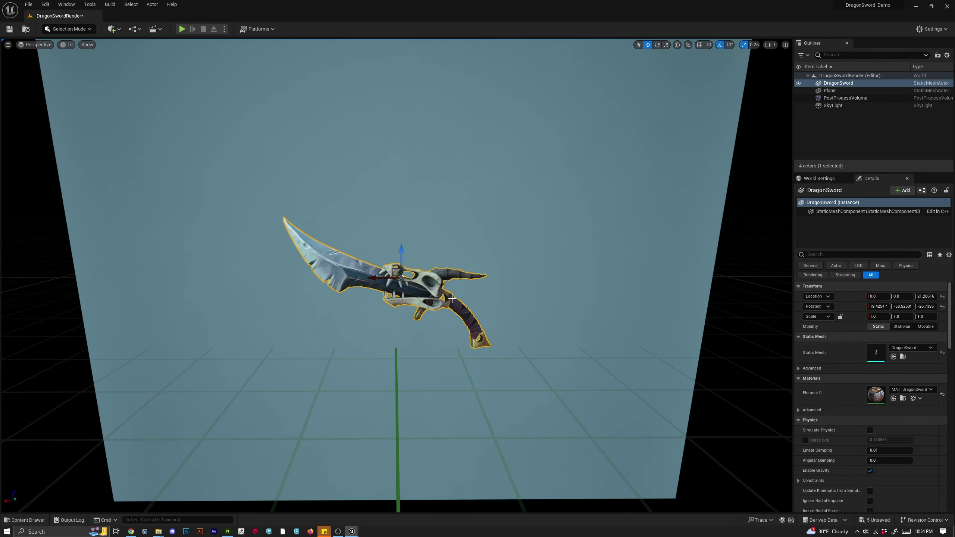
click(652, 271)
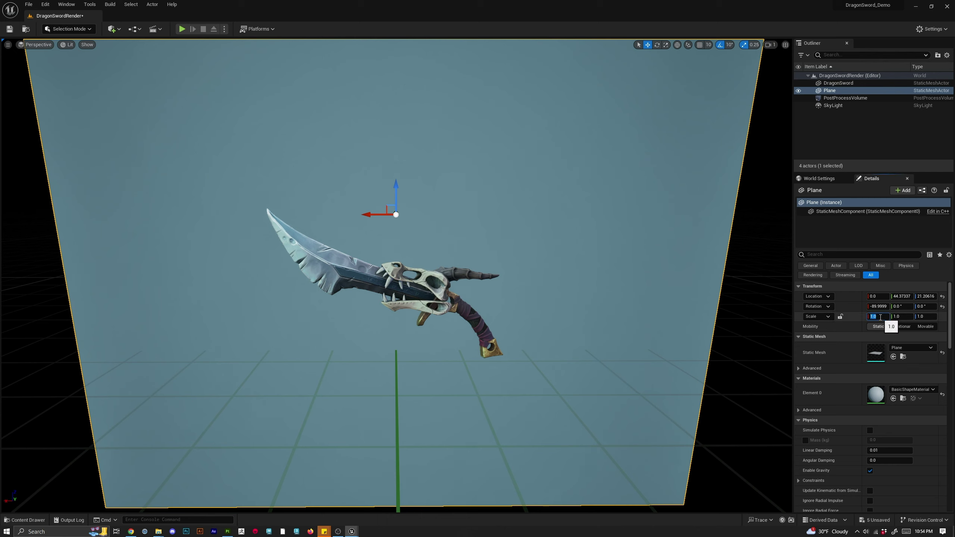
click(909, 317)
text(50)
click(925, 317)
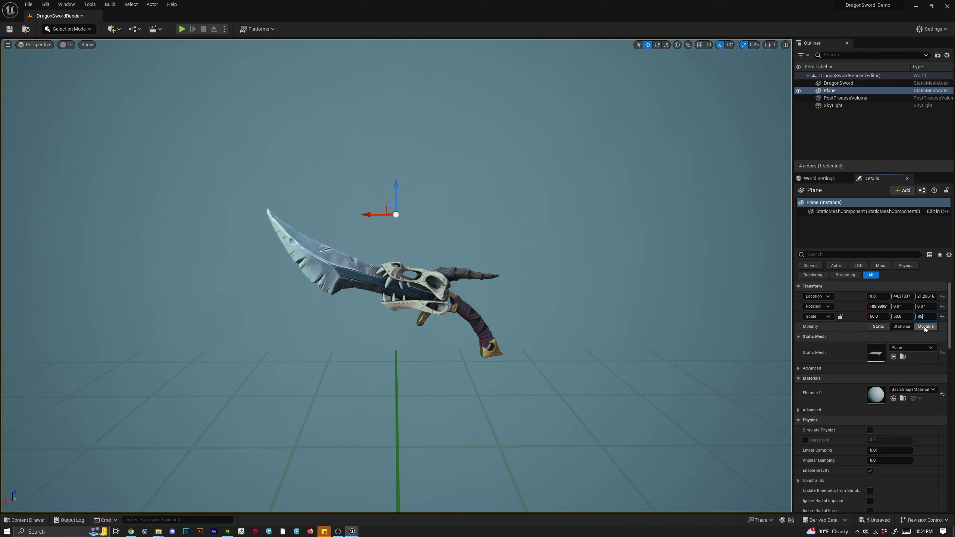
text(05)
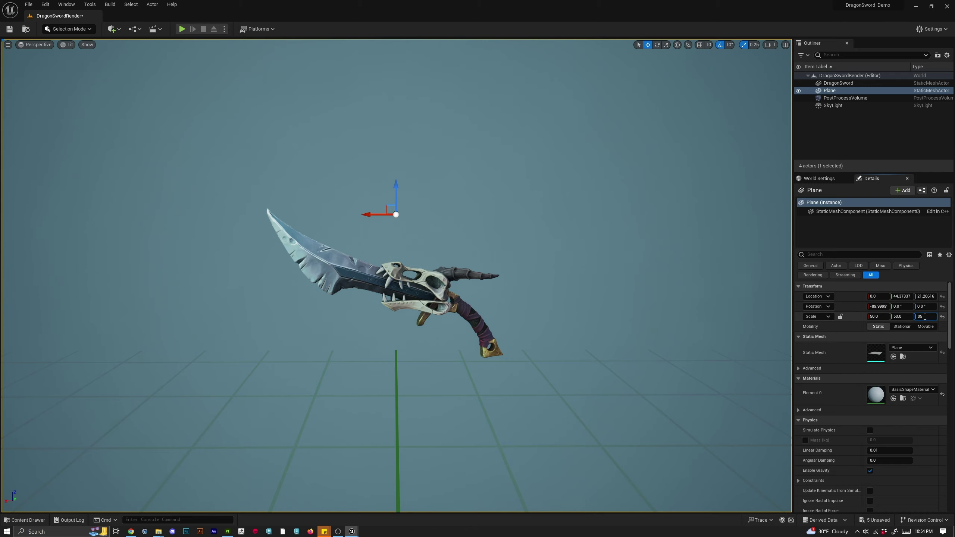
text(0)
key(Return)
Set the SkyLight's Intensity Scale to 2.0.
alt+drag(464, 352, 436, 347)
mouse_move(435, 348)
alt+right_down()
mouse_move(497, 350)
mouse_move(445, 348)
alt+right_up()
alt+drag(445, 348, 489, 333)
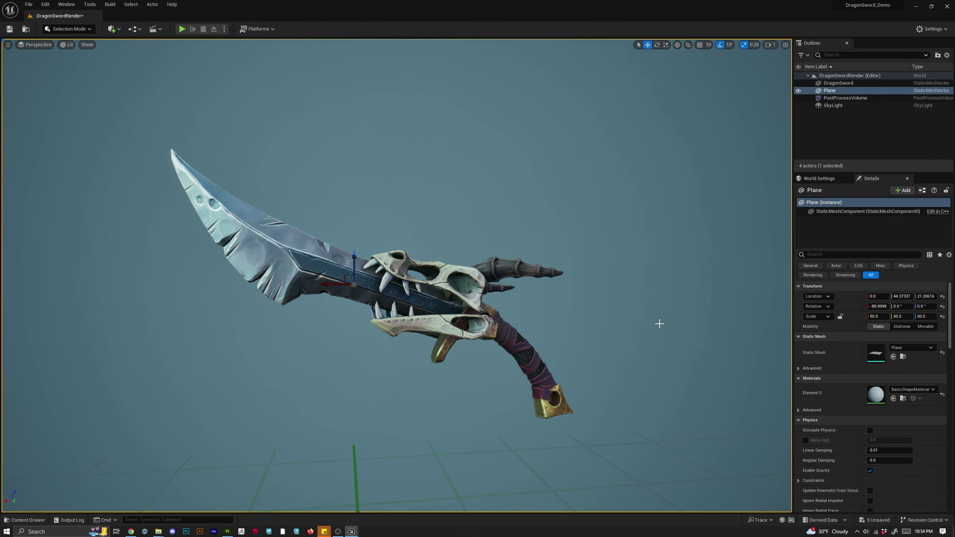
click(833, 106)
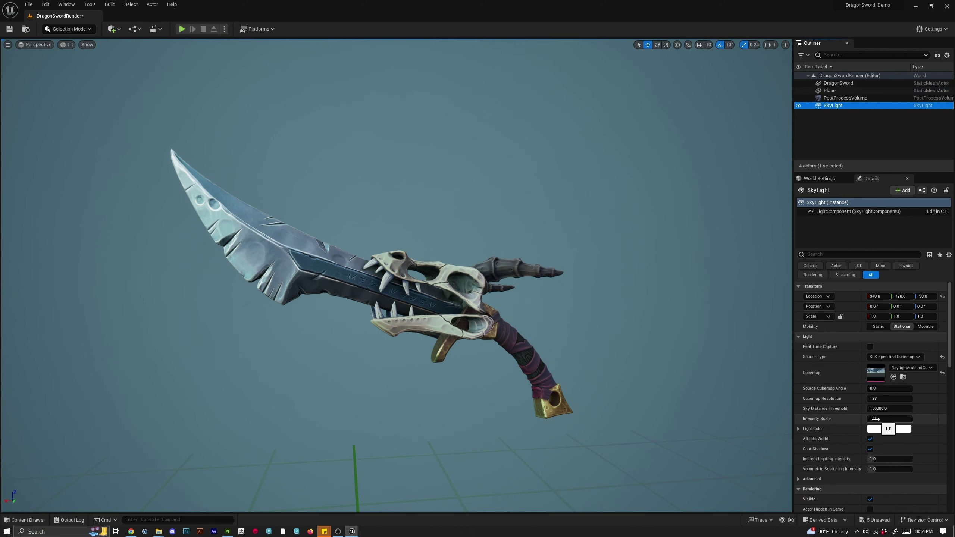
click(898, 419)
text(2.2)
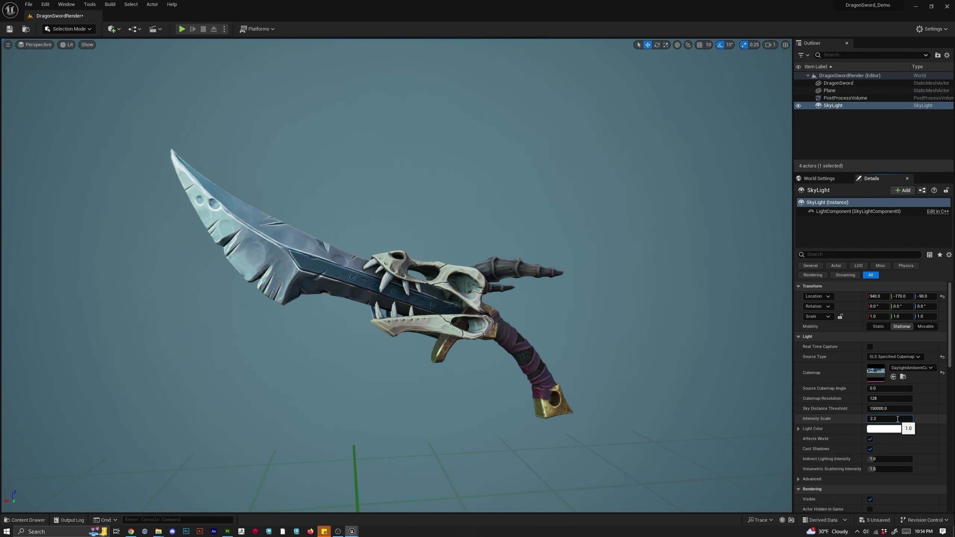
key(Return)
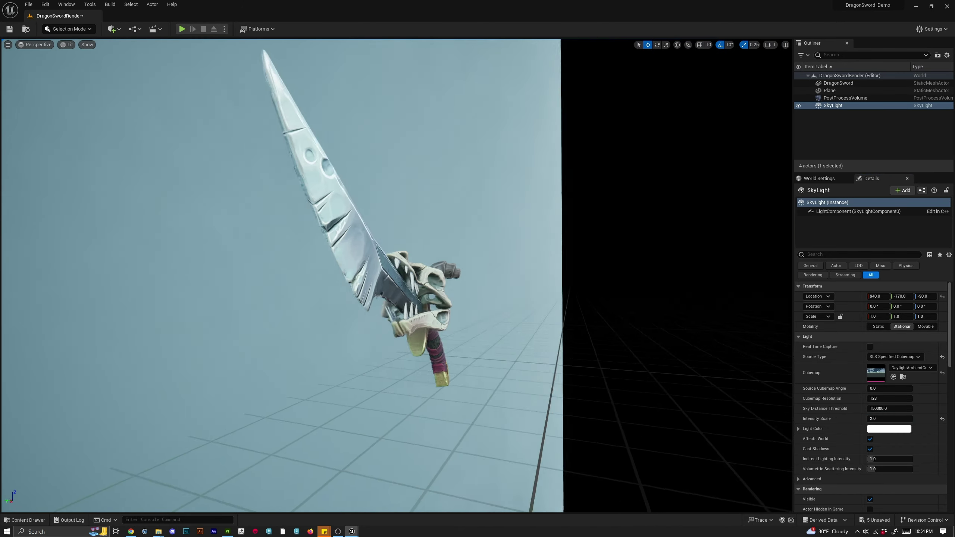
Open the backdrop plane's BasicShapeMaterial, check its Color parameter in the colour picker, and close the material without changing it.
alt+drag(395, 275, 568, 263)
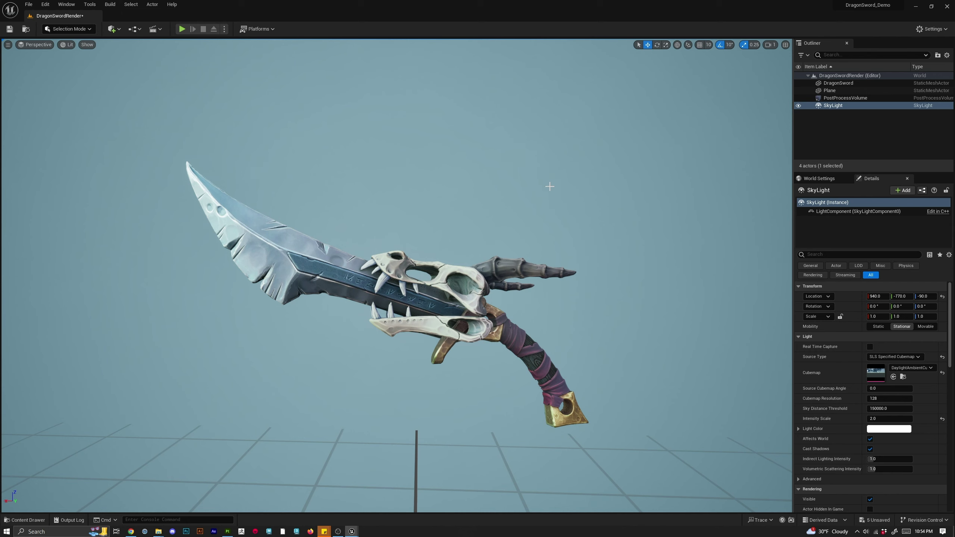
mouse_move(461, 280)
alt+mouse_down()
mouse_move(502, 279)
mouse_move(462, 278)
alt+mouse_up()
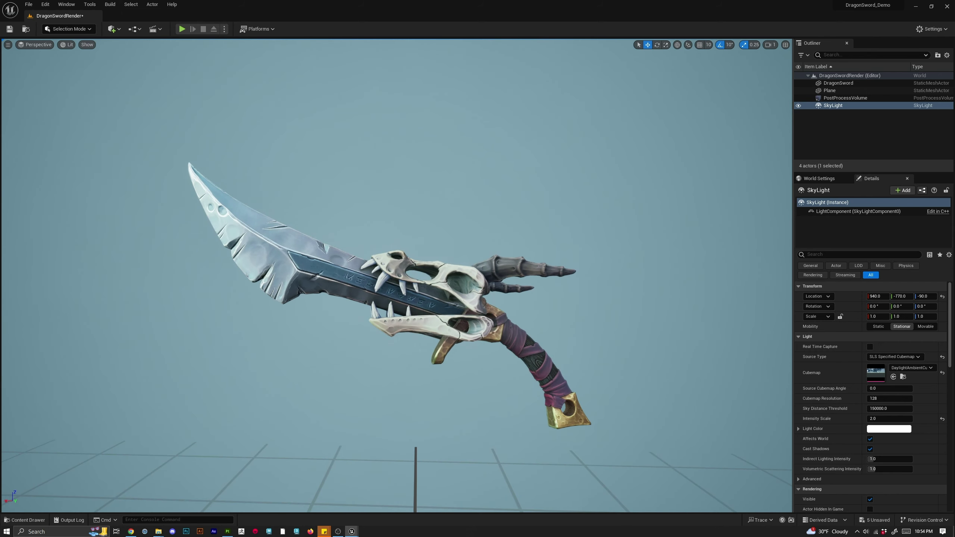
click(481, 187)
double_click(876, 374)
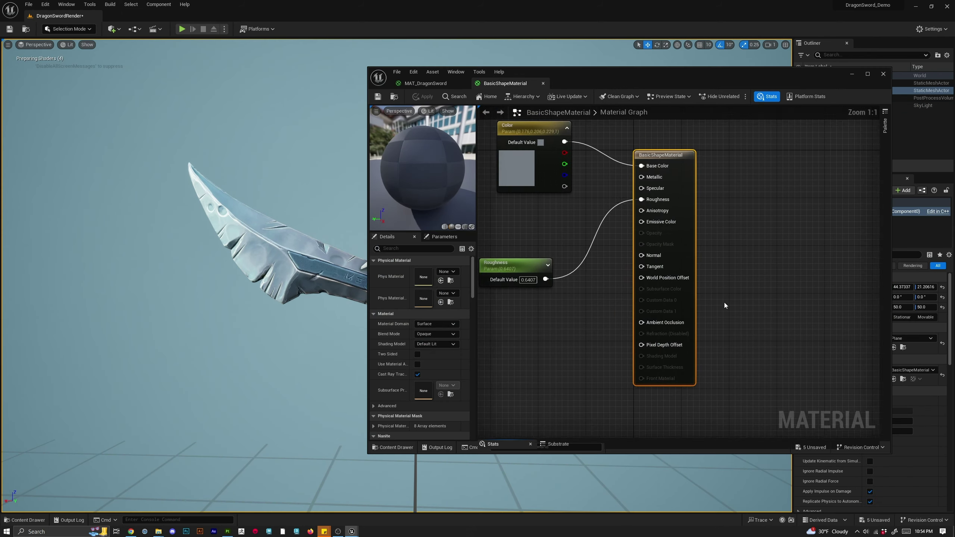
double_click(536, 173)
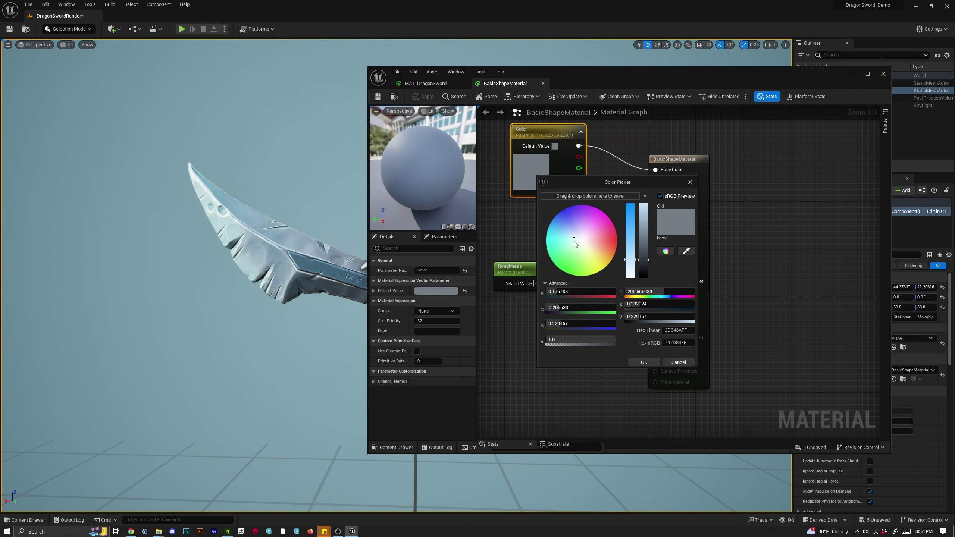
click(689, 182)
click(884, 74)
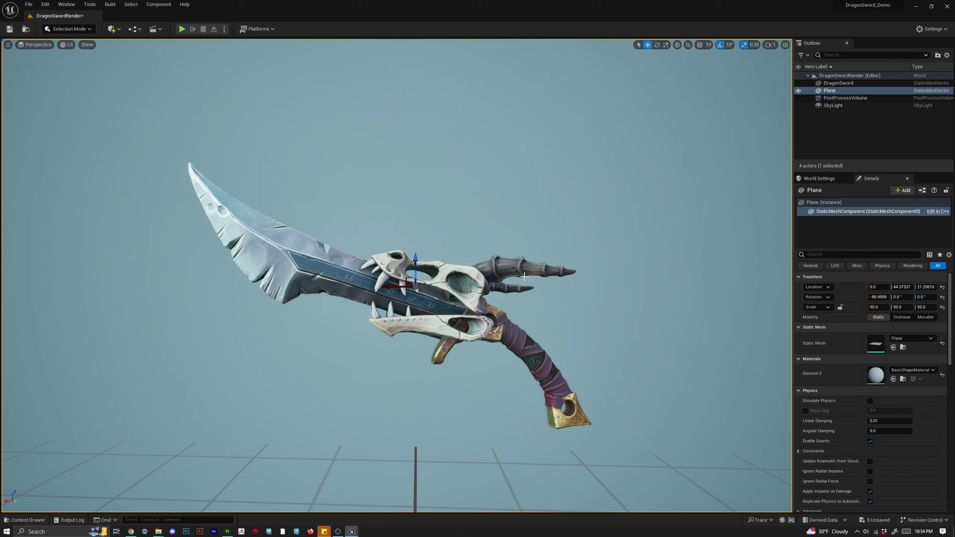
Hide the SkyLight in the level so that it no longer lights the sword and the backdrop.
alt+drag(467, 310, 477, 311)
alt+right_drag(471, 310, 500, 310)
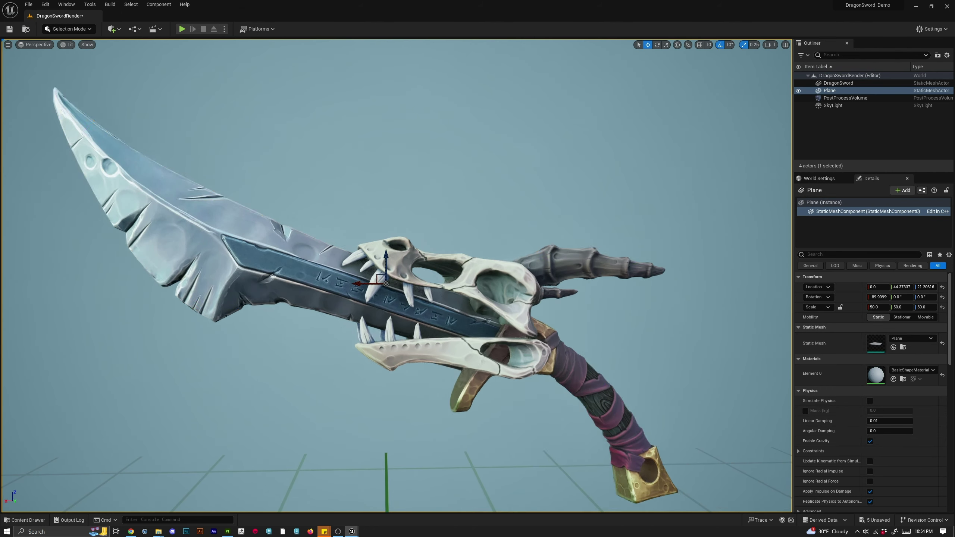
right_click(470, 309)
click(829, 91)
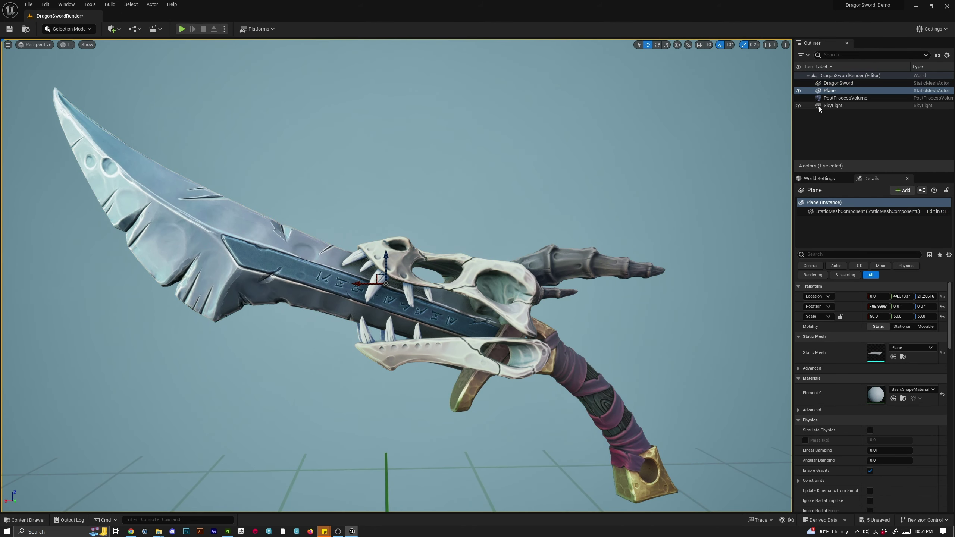
click(798, 106)
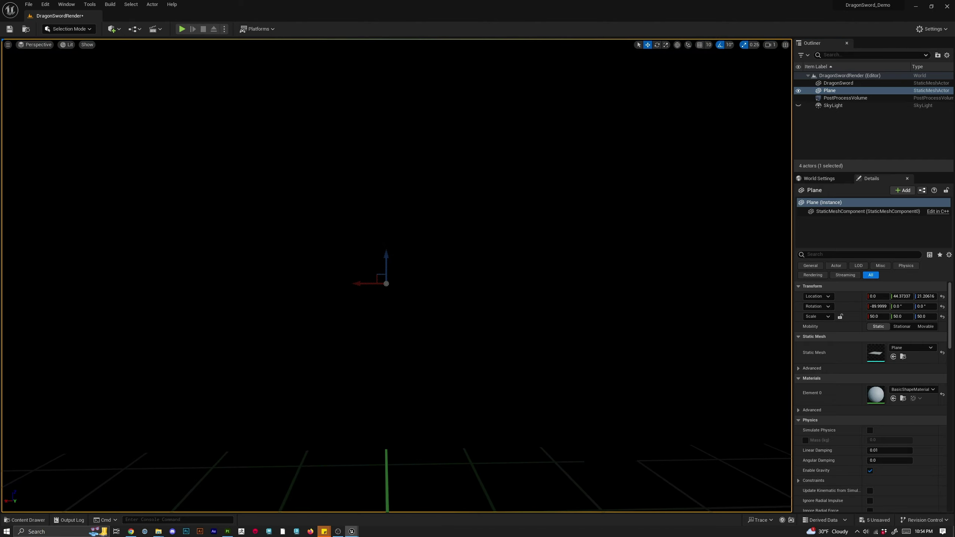
alt+right_drag(428, 276, 416, 275)
key(ctrl+z)
Add a Spot Light to the level and set its location to 0 on X, Y and Z.
click(111, 30)
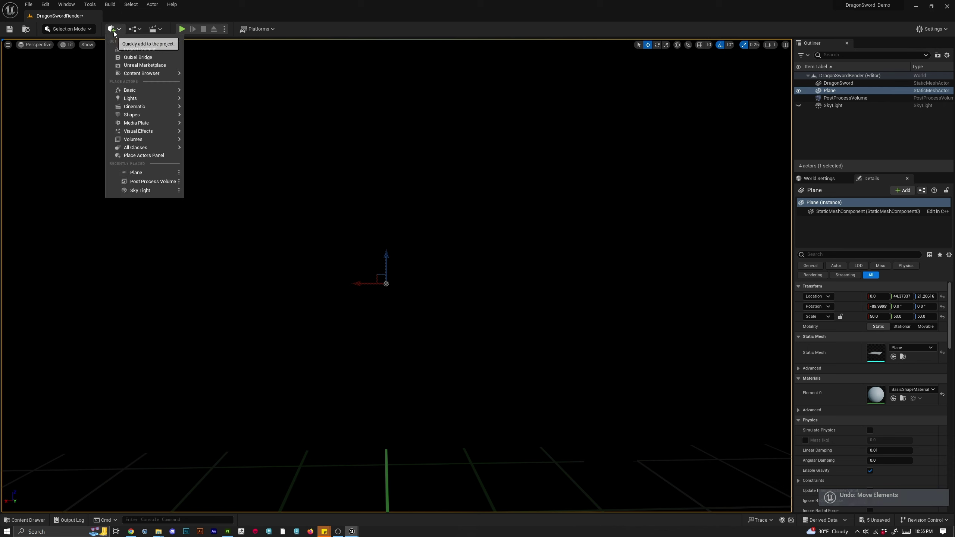
mouse_move(150, 96)
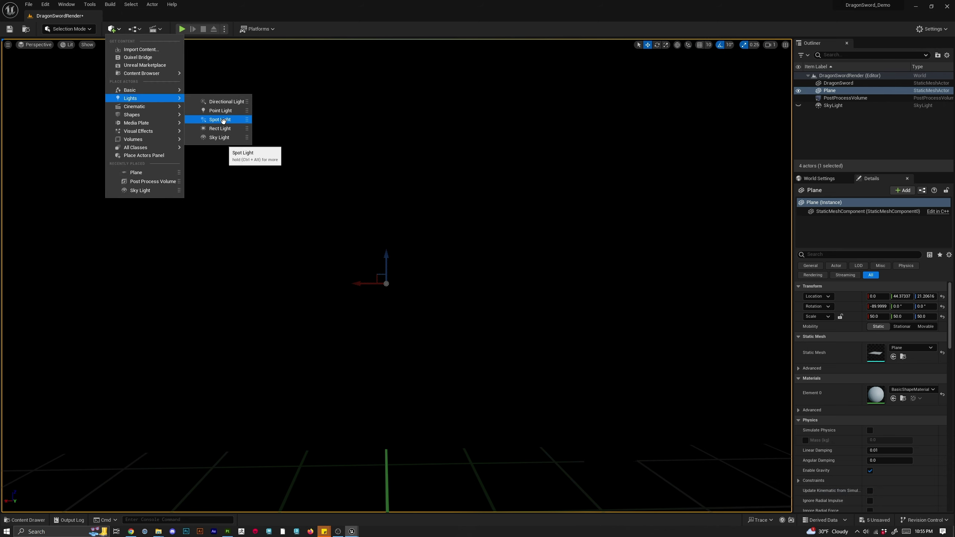
click(222, 120)
right_drag(403, 353, 442, 369)
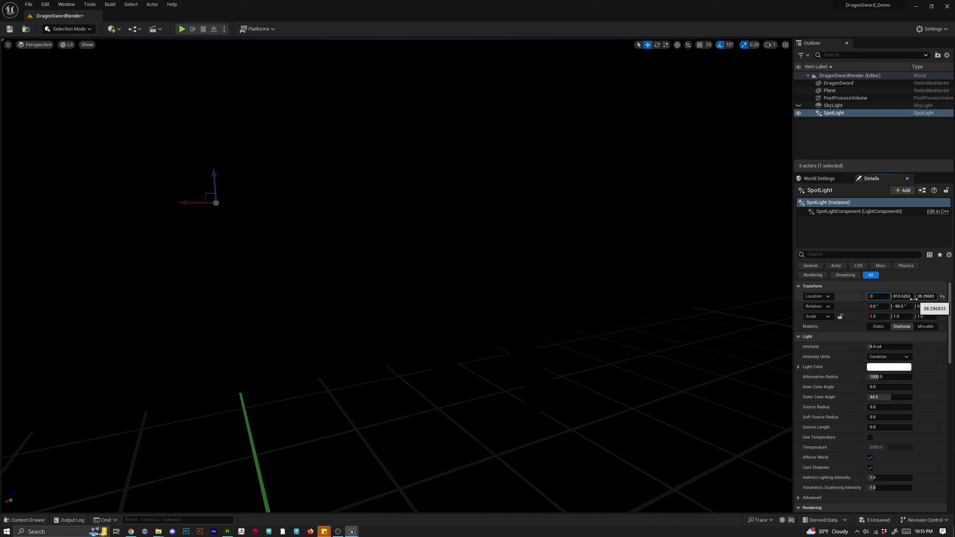
key(Tab)
text(0)
key(Return)
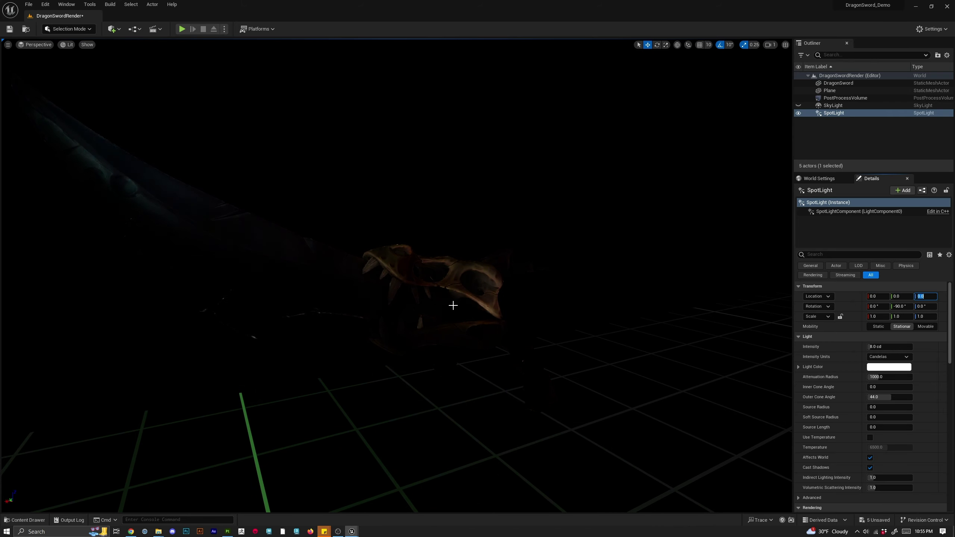
Raise the spot light above the sword to a Z location of about 80.4.
key(f)
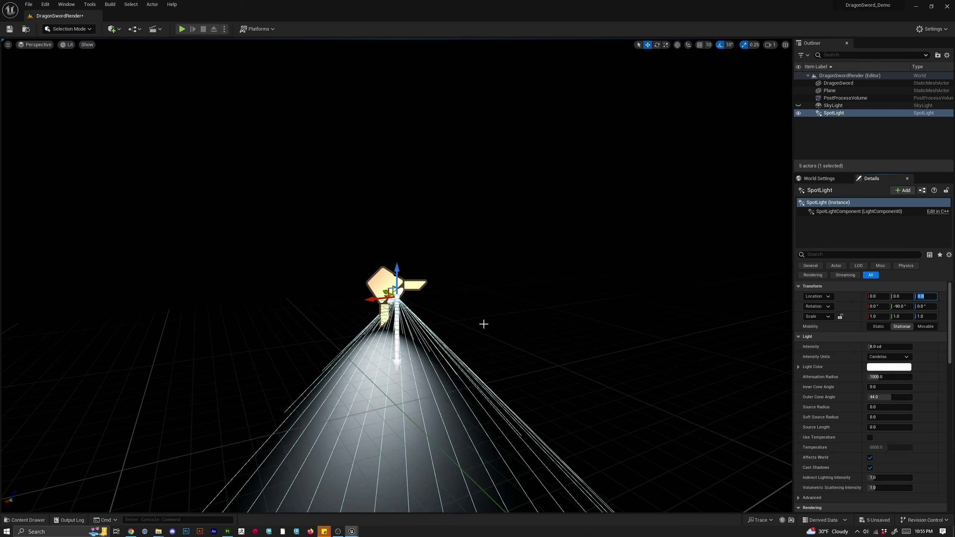
drag(395, 284, 396, 124)
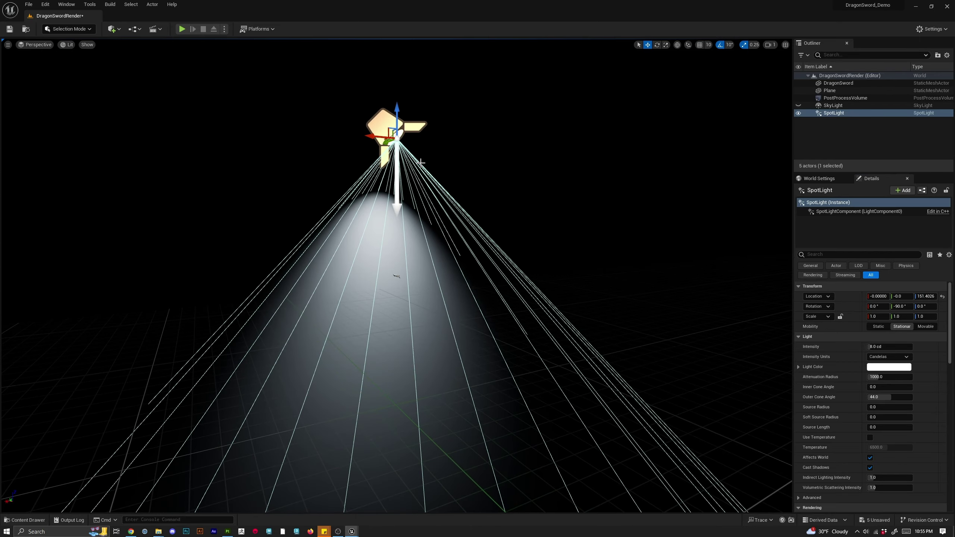
scroll(419, 124, up, 5)
alt+right_drag(420, 124, 512, 124)
alt+drag(419, 125, 331, 123)
alt+right_drag(331, 123, 237, 123)
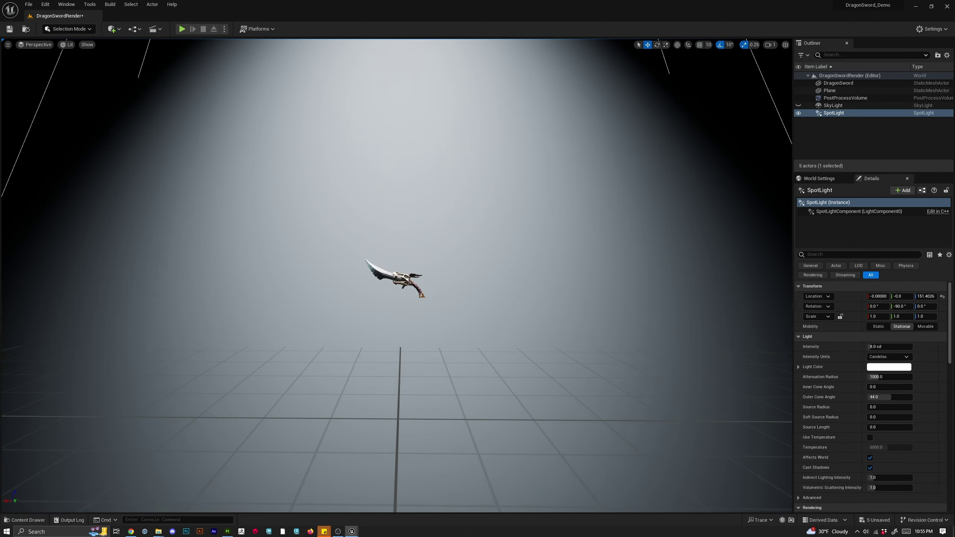
alt+right_drag(464, 140, 363, 139)
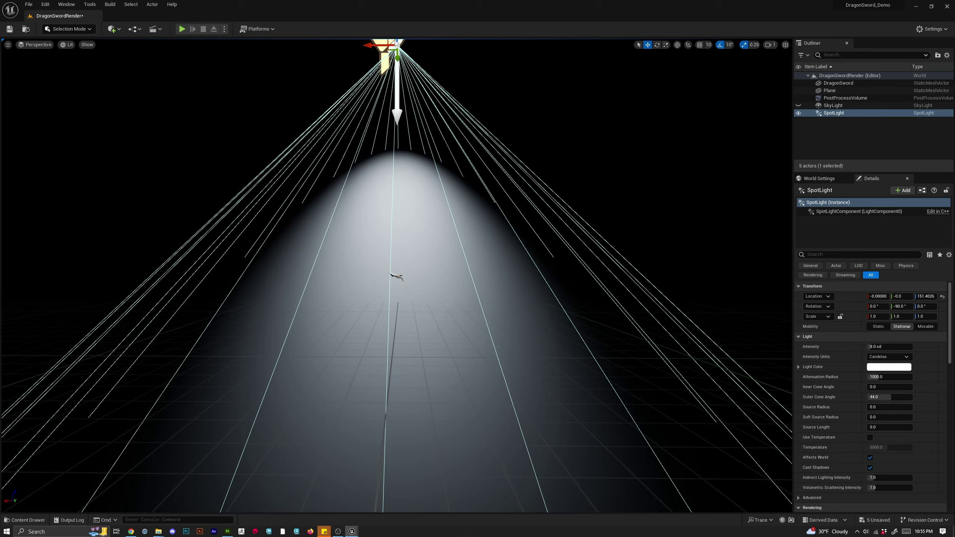
alt+middle_drag(422, 91, 432, 126)
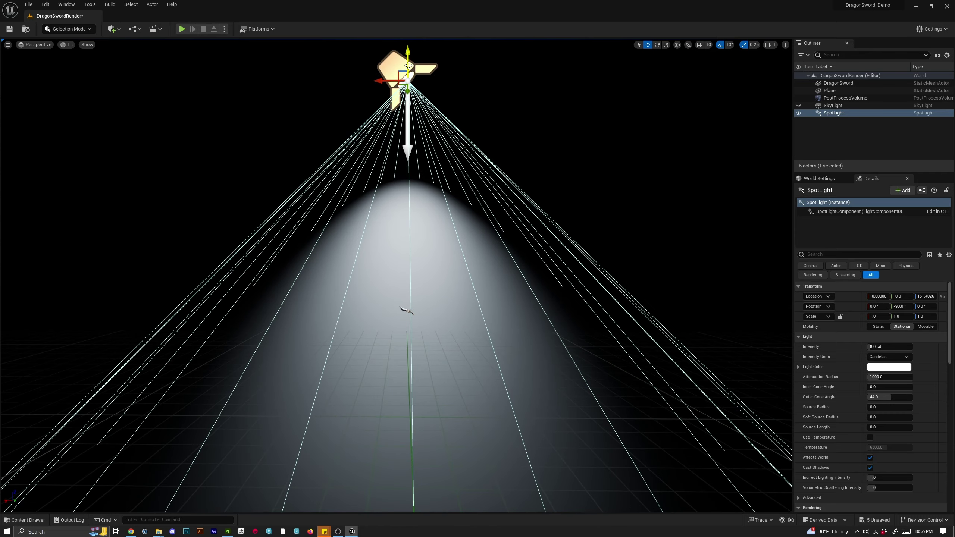
drag(409, 66, 409, 194)
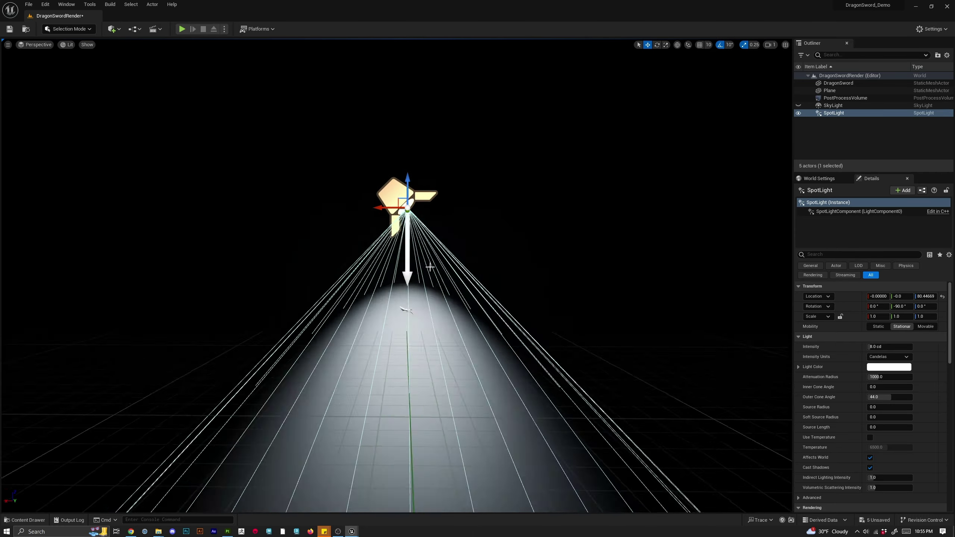
Tilt the spot light to -70° on Y and shift it to about X -18.5 and Z 66.6, aimed at the sword.
scroll(430, 268, up, 3)
key(e)
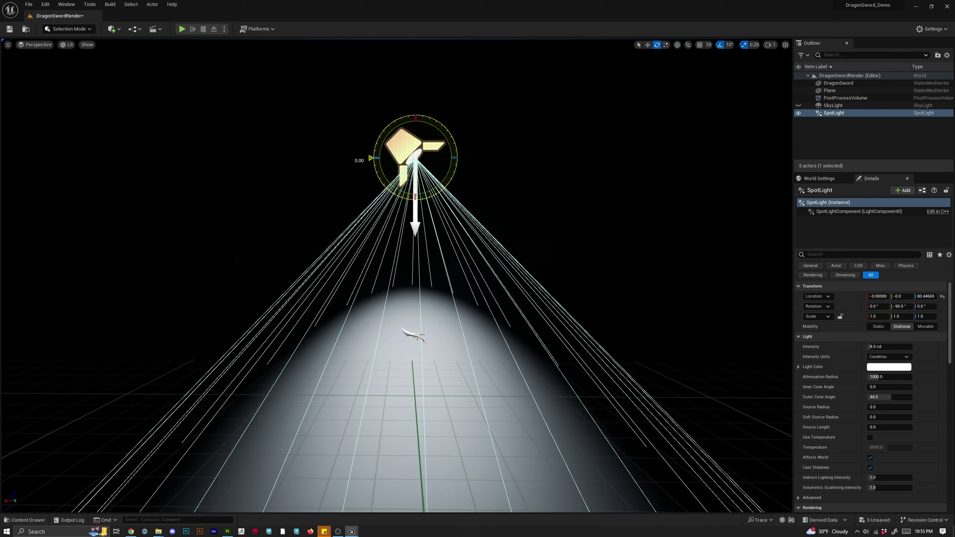
drag(372, 158, 472, 183)
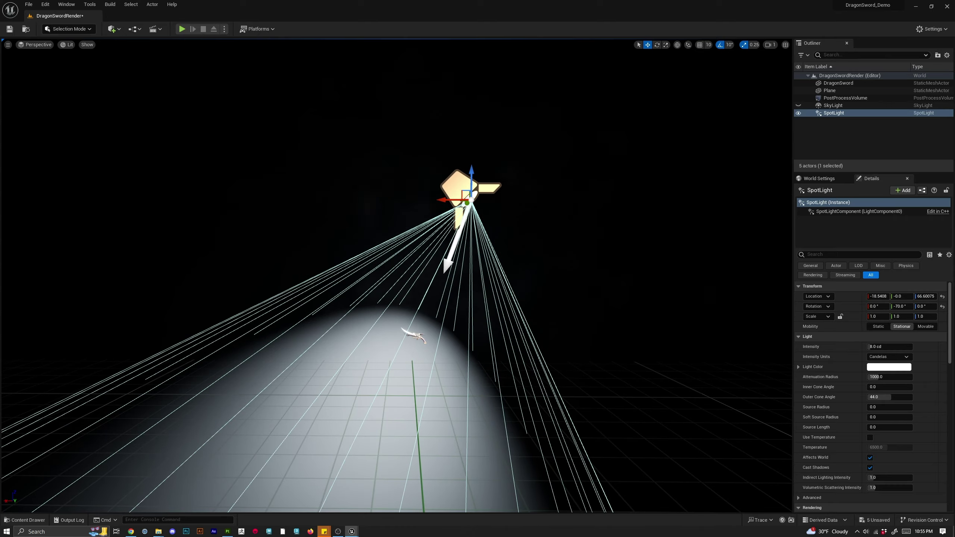
scroll(444, 349, up, 6)
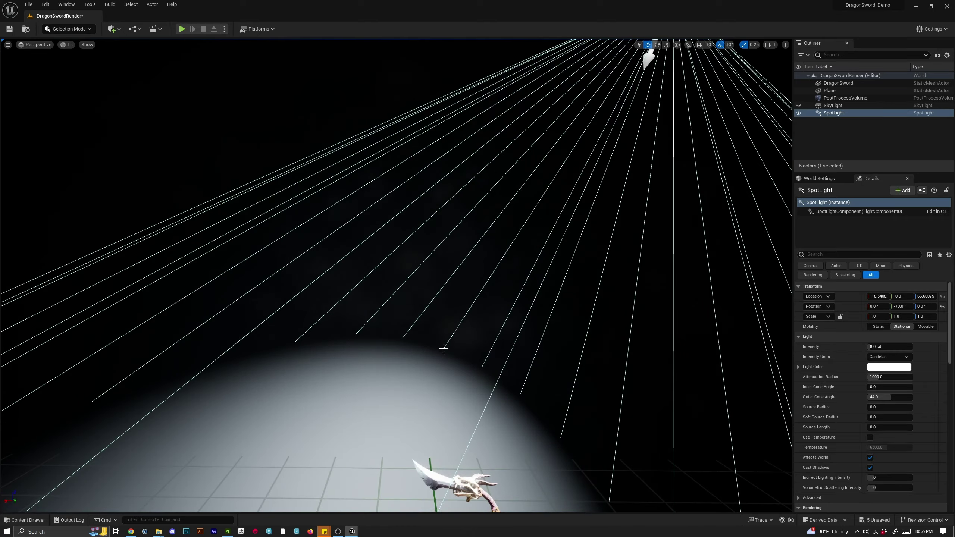
right_drag(444, 349, 453, 378)
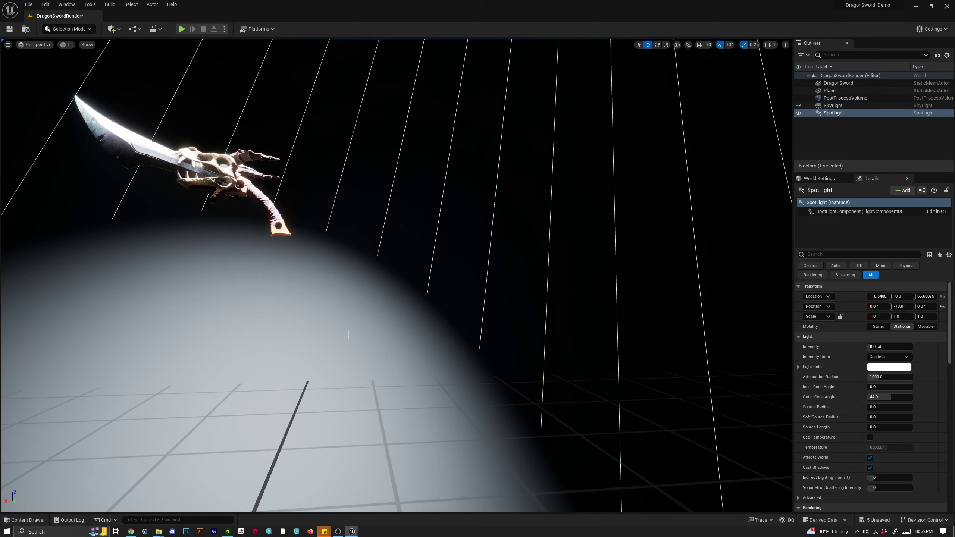
right_drag(352, 334, 376, 316)
right_drag(423, 229, 423, 230)
Rotate the spot light to about -46.8°, -62.0°, 43.2° towards the backdrop and move it sideways to about X -33.1.
key(e)
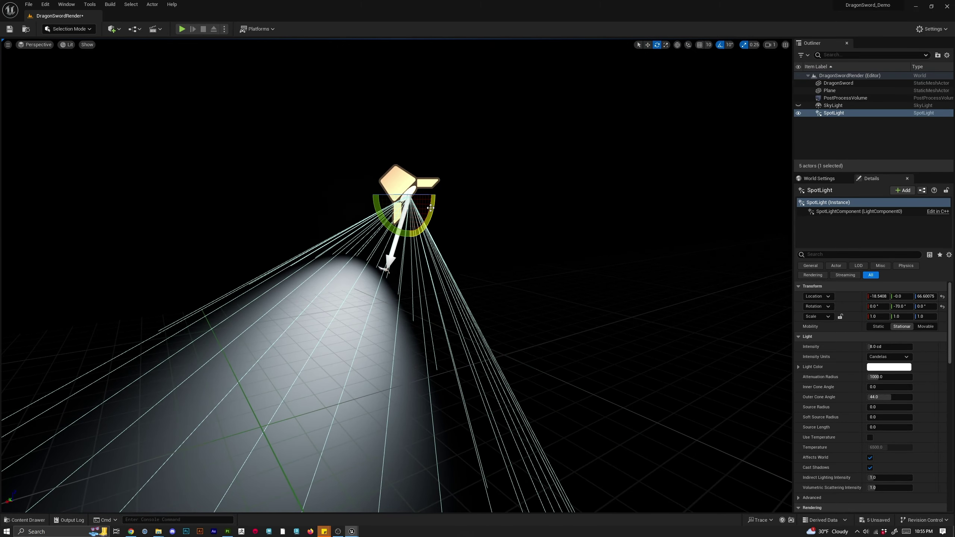
drag(424, 229, 413, 235)
key(w)
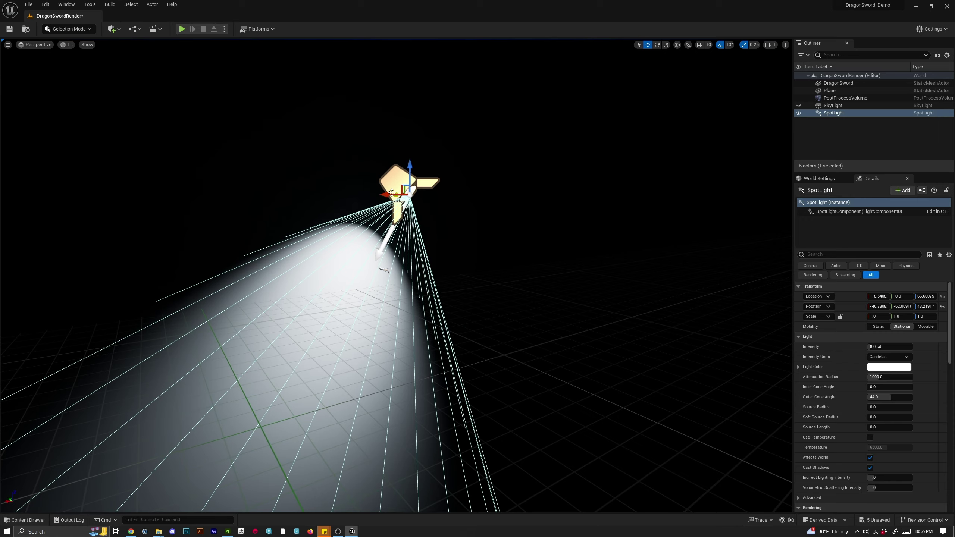
drag(392, 192, 411, 194)
scroll(401, 287, down, 3)
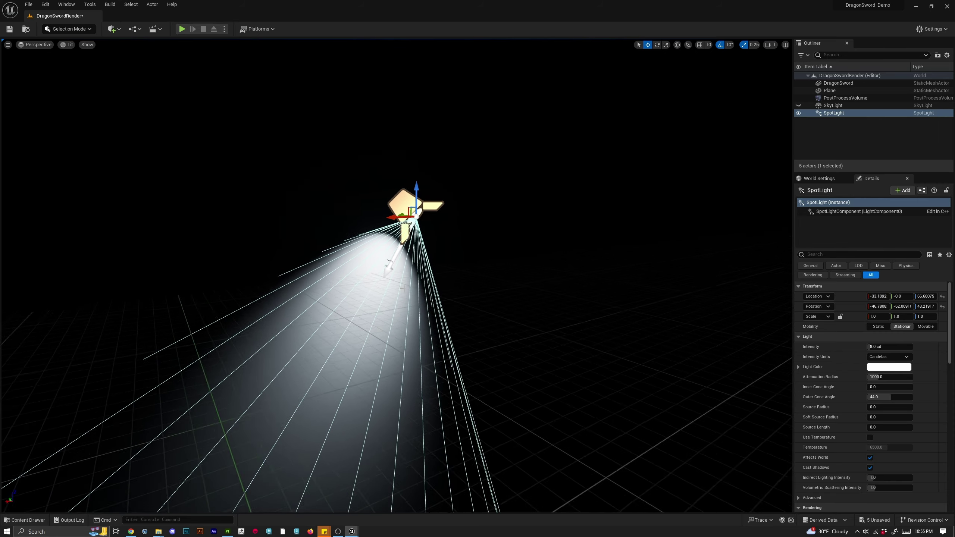
scroll(380, 252, up, 10)
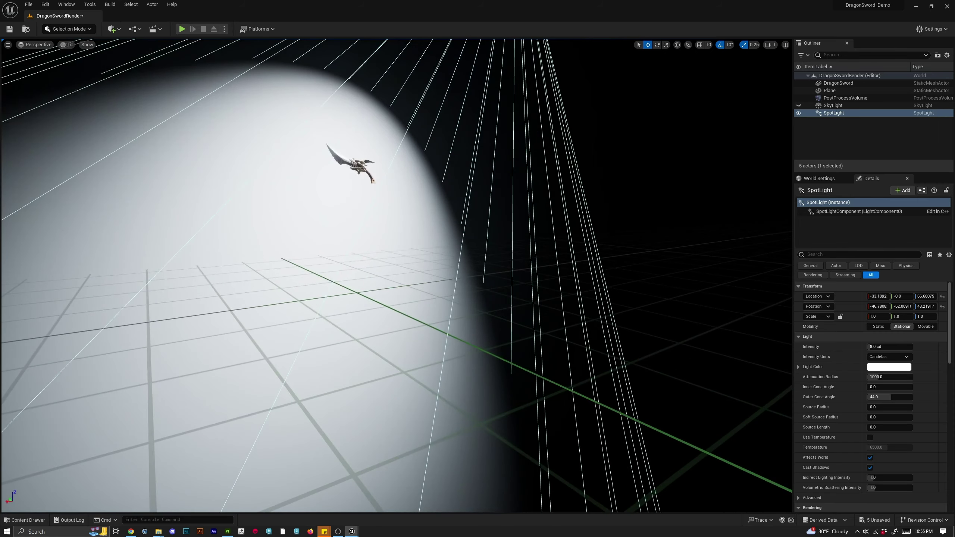
Select and frame the dragon sword to examine how the spot light falls on it and the backdrop.
click(355, 165)
key(f)
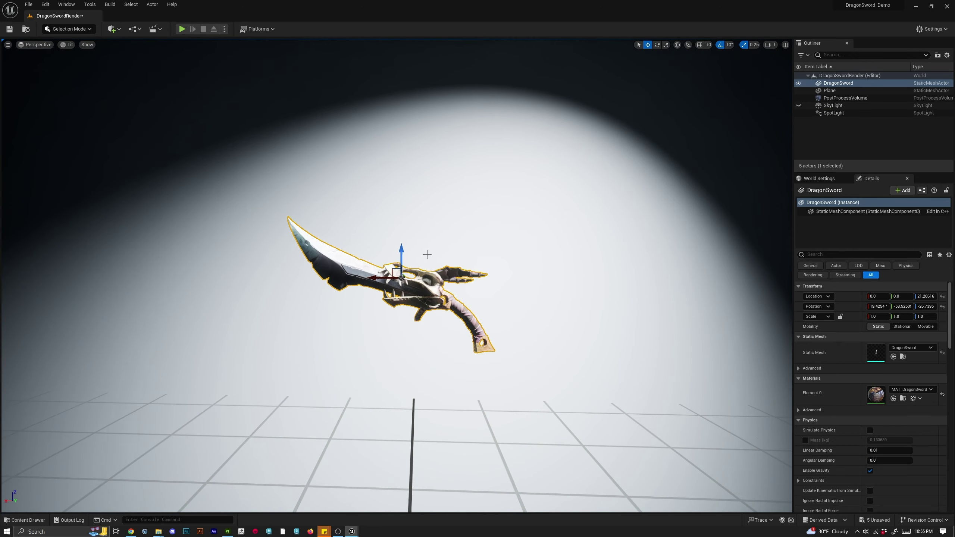
scroll(427, 255, up, 5)
scroll(443, 301, down, 6)
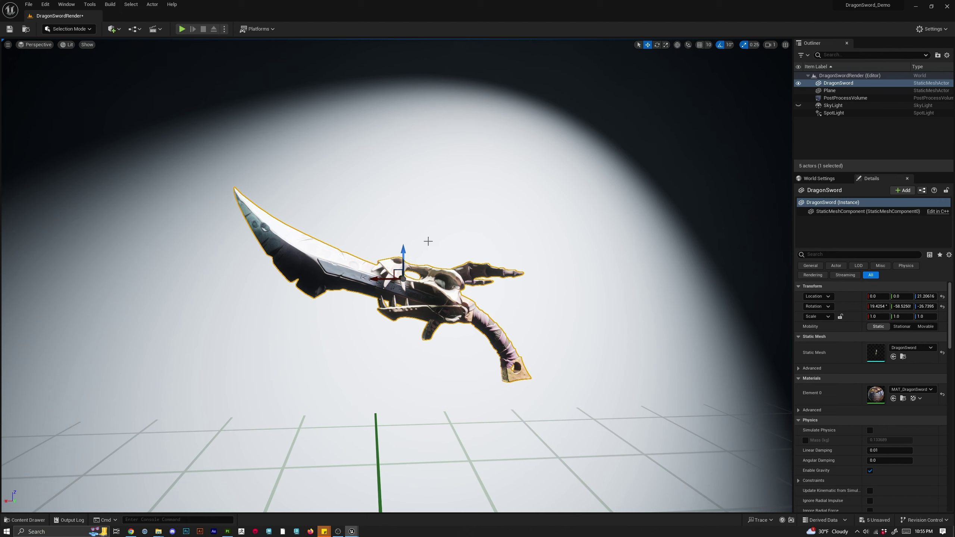
alt+drag(444, 274, 396, 249)
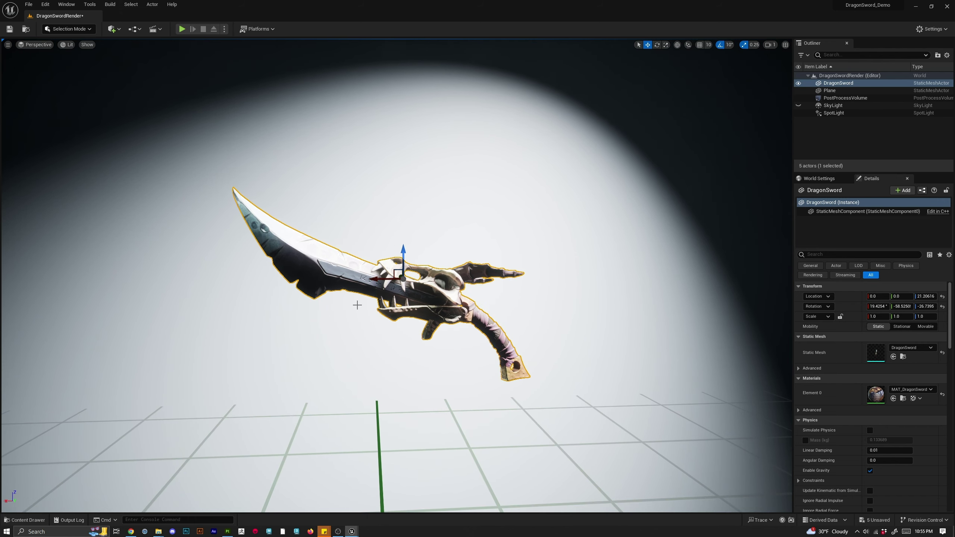
alt+drag(357, 305, 383, 315)
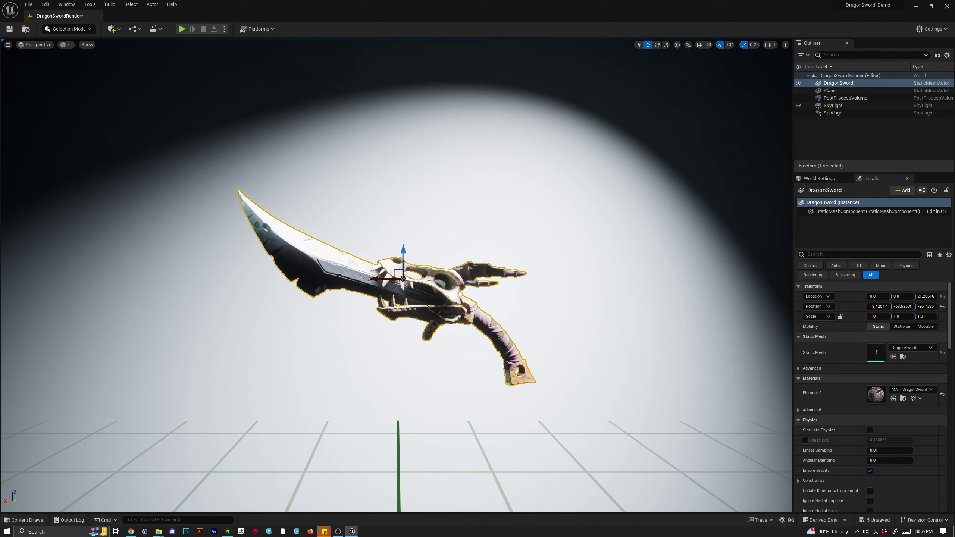
Adjust the spot light's Intensity, trying 1.0 cd and 1.5 cd and settling on 3.0 cd.
click(833, 113)
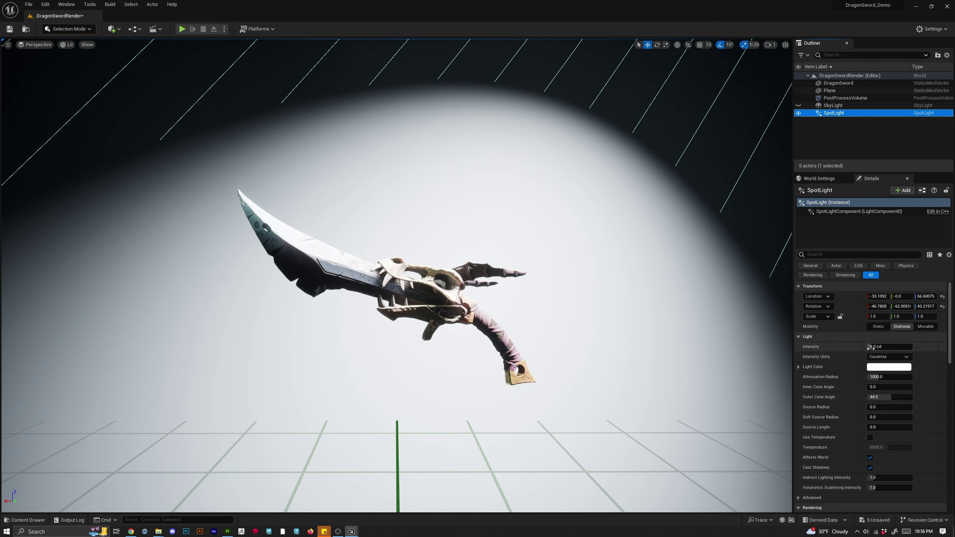
click(871, 347)
text(1)
key(Return)
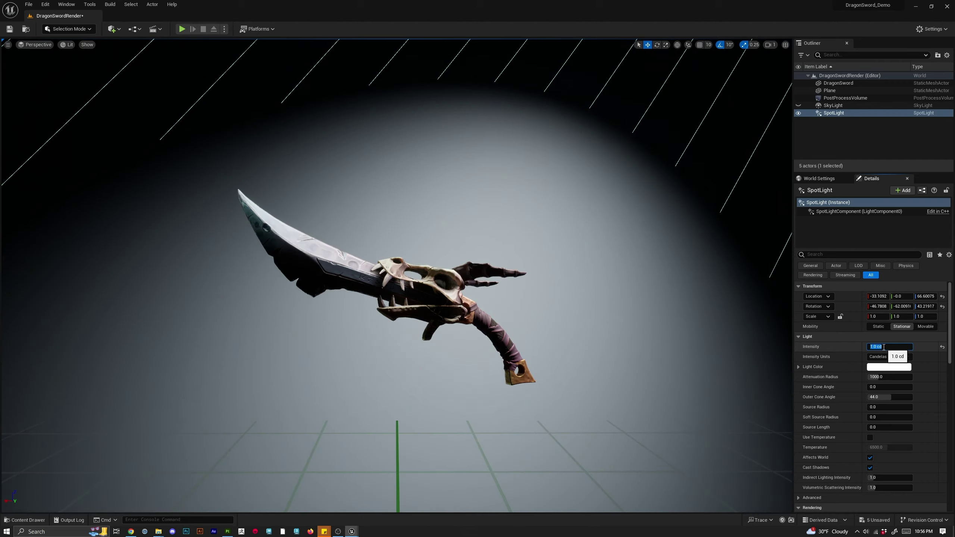
mouse_move(534, 343)
alt+right_down()
mouse_move(602, 343)
mouse_move(534, 344)
alt+right_up()
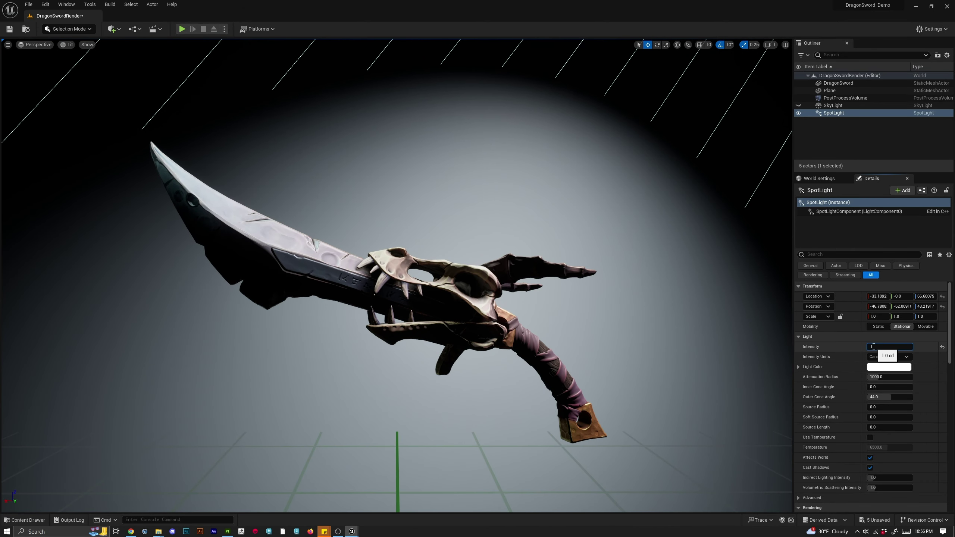
key(Return)
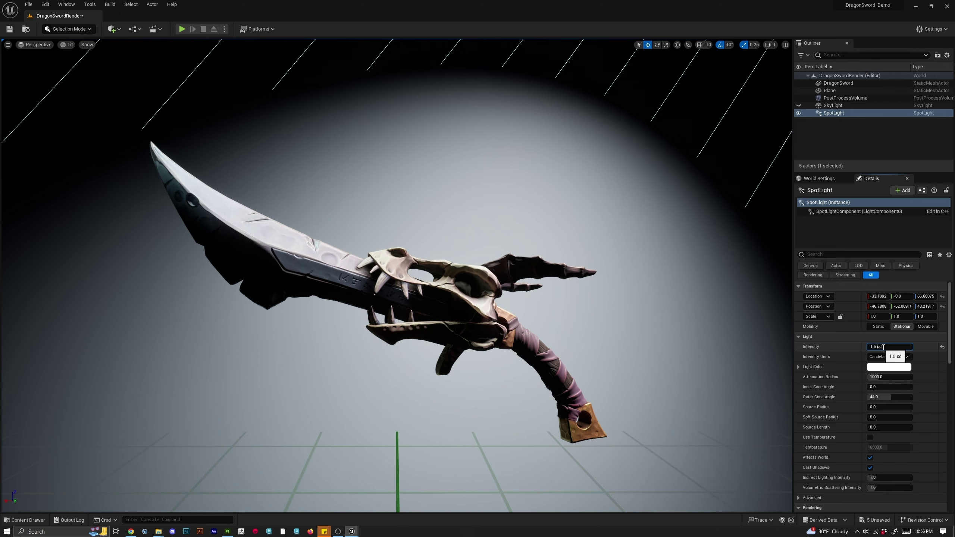
text(3)
key(Return)
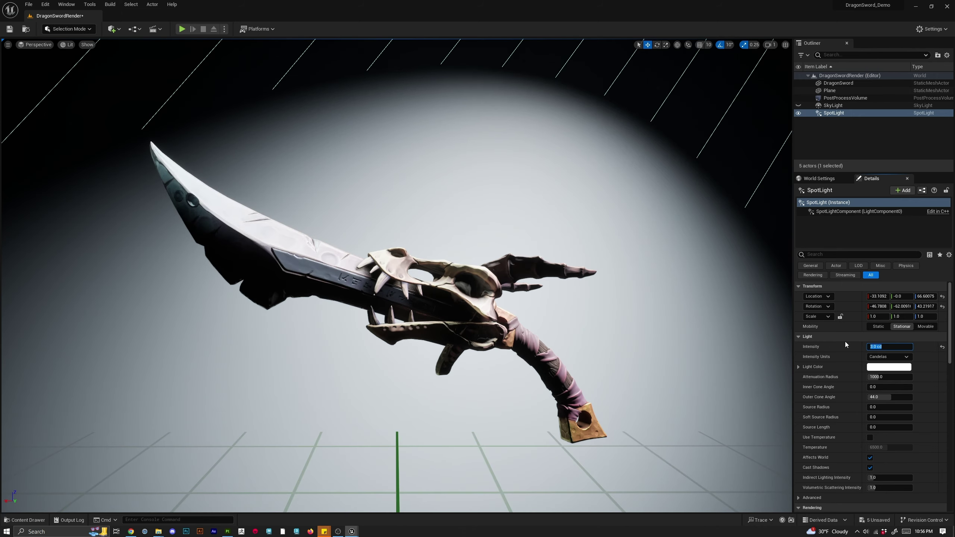
Widen and soften the spot light: inner cone angle about 21.9, outer cone angle about 66.7, attenuation radius about 114.2.
alt+drag(612, 340, 635, 343)
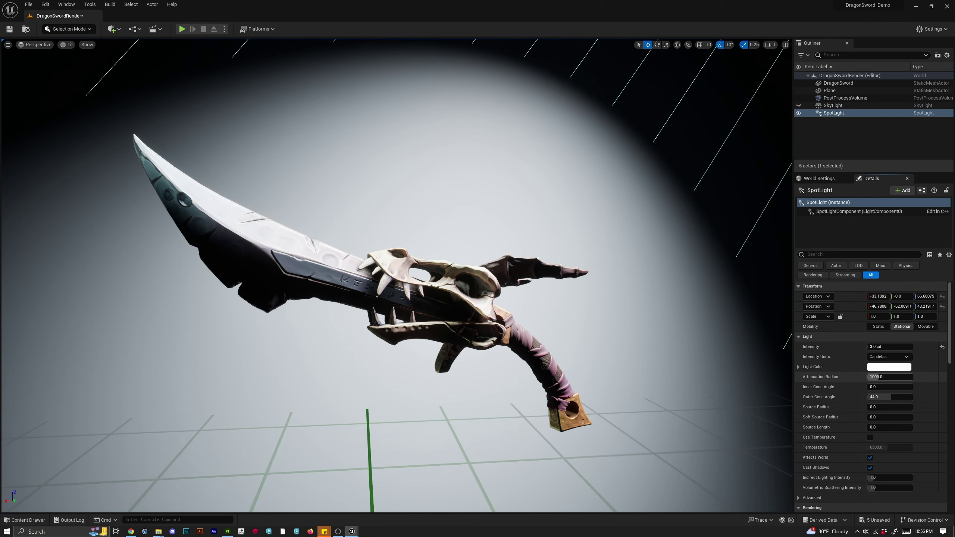
mouse_move(888, 377)
mouse_down()
mouse_move(861, 377)
mouse_move(877, 377)
mouse_move(880, 397)
mouse_move(913, 398)
mouse_move(880, 387)
mouse_up()
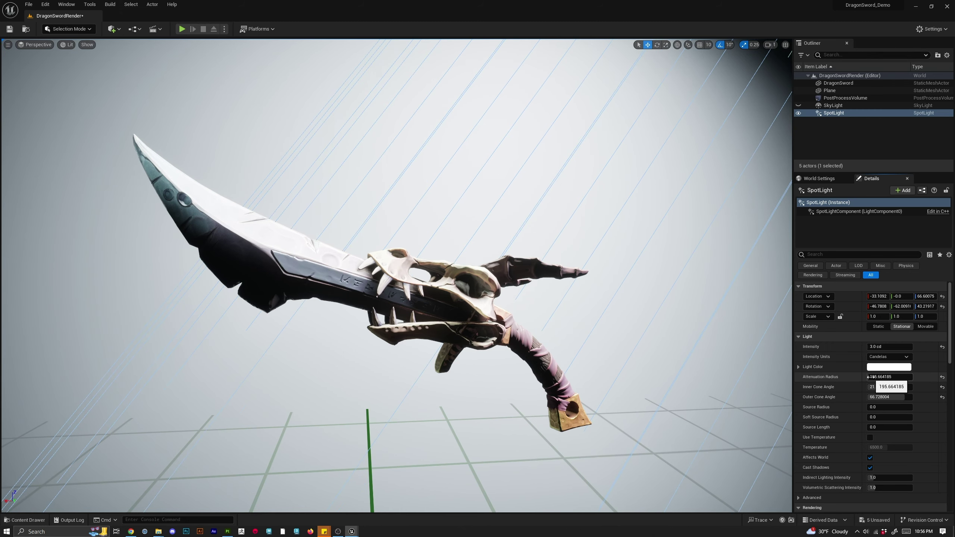
mouse_move(870, 376)
mouse_down()
mouse_move(847, 376)
mouse_move(878, 376)
mouse_move(862, 376)
mouse_up()
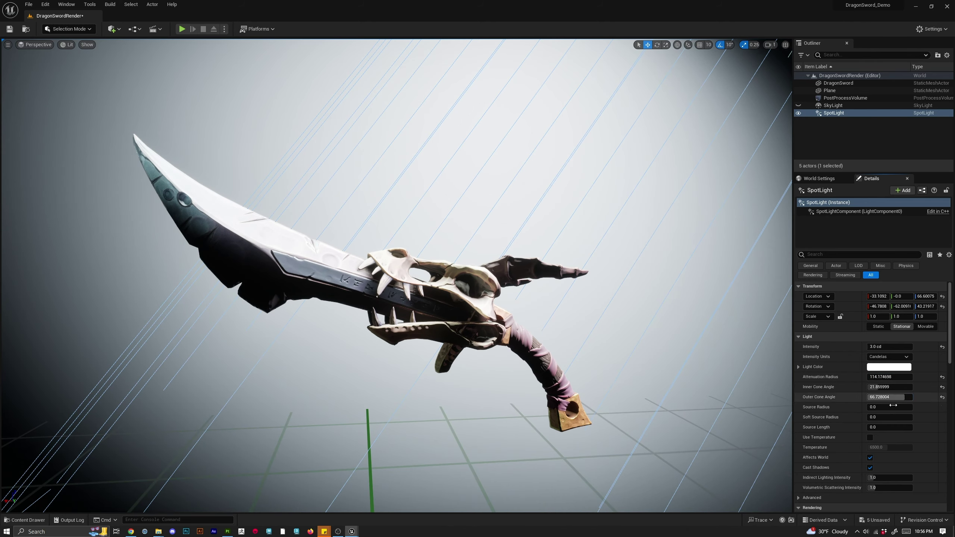
click(872, 407)
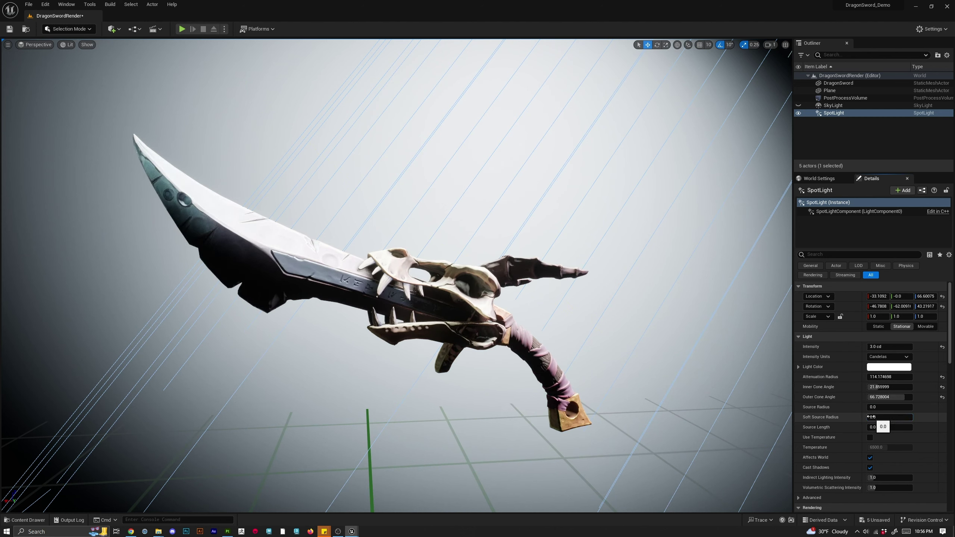
drag(869, 416, 888, 426)
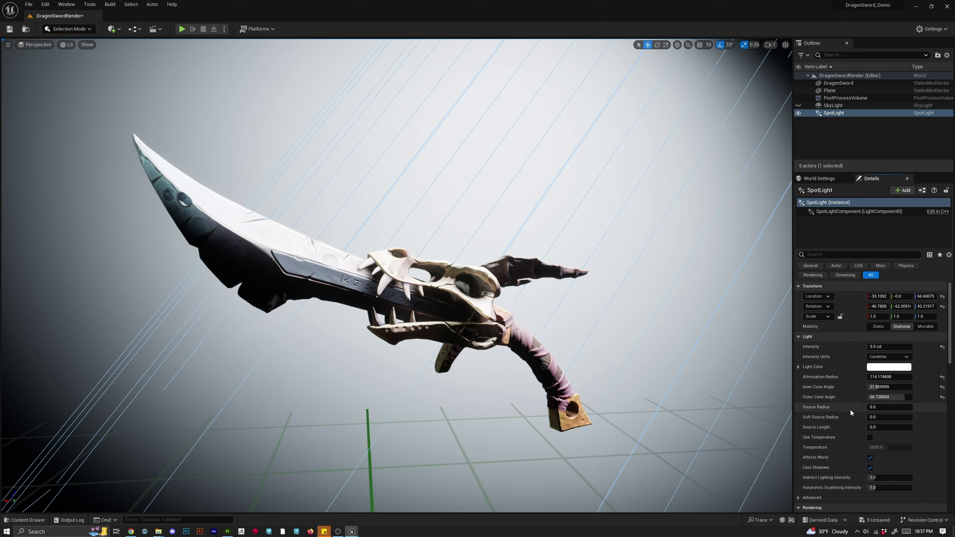
Lower the spot light's Intensity, trying 2.0 cd and settling on 0.5 cd.
mouse_move(529, 384)
alt+mouse_down()
mouse_move(433, 380)
mouse_move(521, 378)
alt+mouse_up()
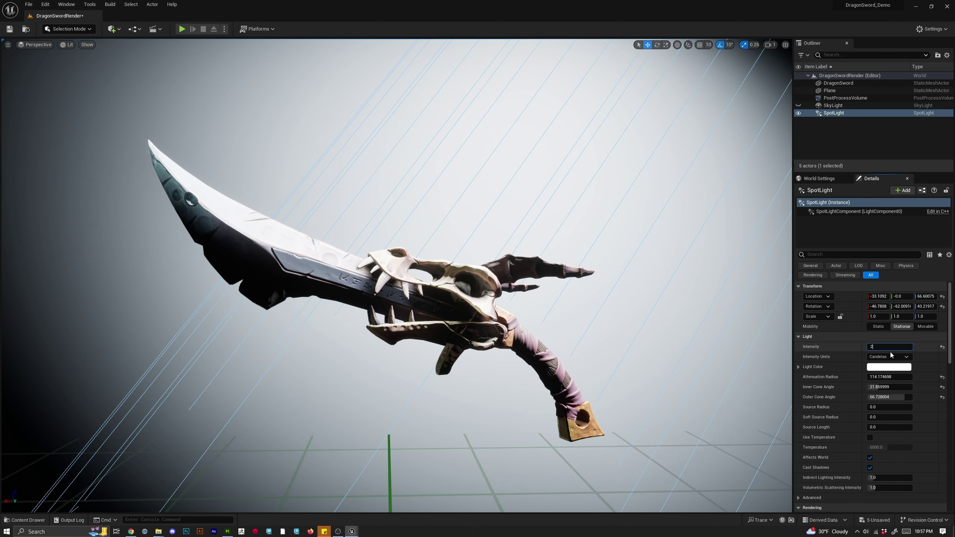
text(2)
key(Return)
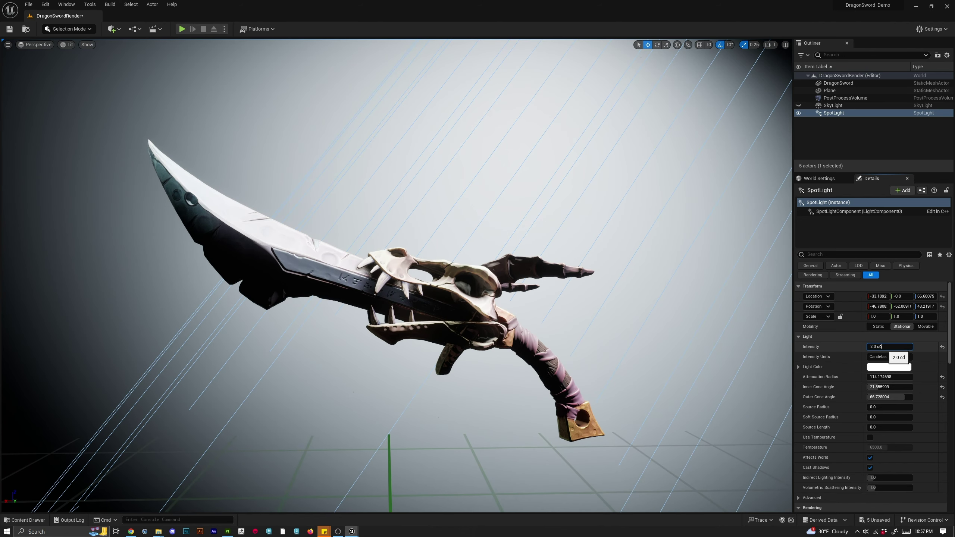
key(BackSpace)
key(Return)
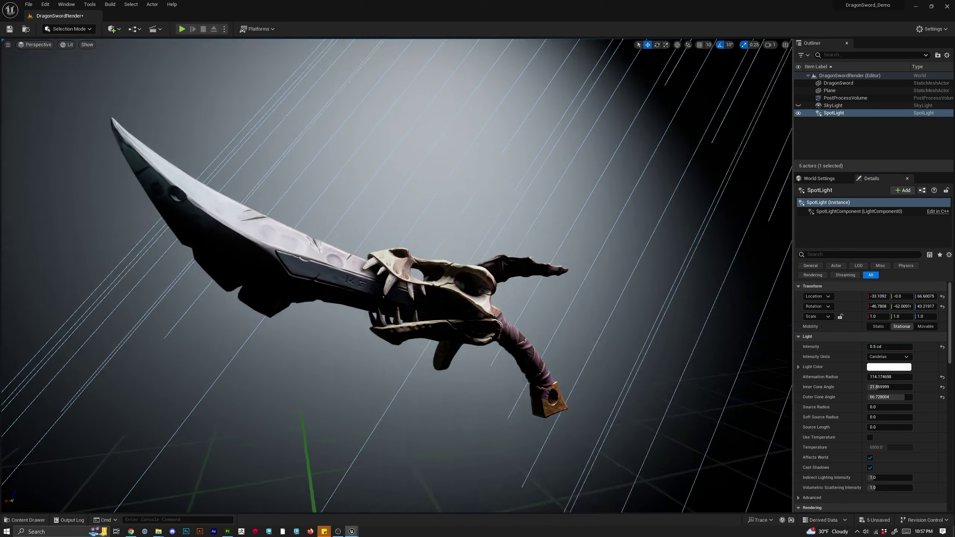
Examine the dragon sword and backdrop under the dimmed spot light from several angles, up close and from farther away.
alt+drag(376, 274, 327, 275)
alt+drag(491, 362, 527, 362)
mouse_move(552, 390)
alt+right_down()
mouse_move(440, 391)
mouse_move(534, 390)
alt+right_up()
alt+drag(513, 380, 444, 378)
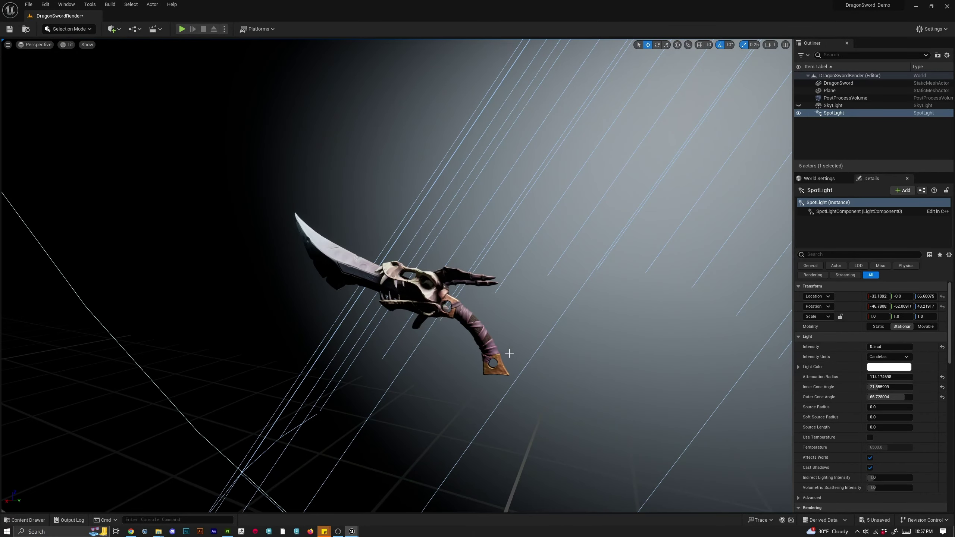
alt+right_drag(513, 380, 602, 380)
alt+right_drag(509, 355, 432, 354)
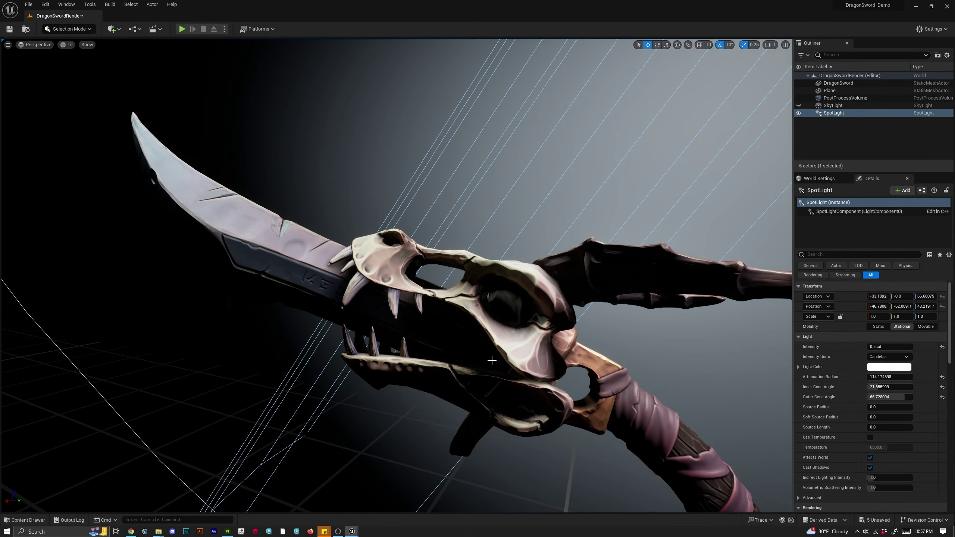
mouse_move(492, 361)
alt+right_down()
mouse_move(399, 361)
mouse_move(481, 361)
alt+right_up()
alt+drag(492, 361, 440, 344)
alt+right_drag(440, 344, 516, 371)
alt+drag(516, 372, 478, 349)
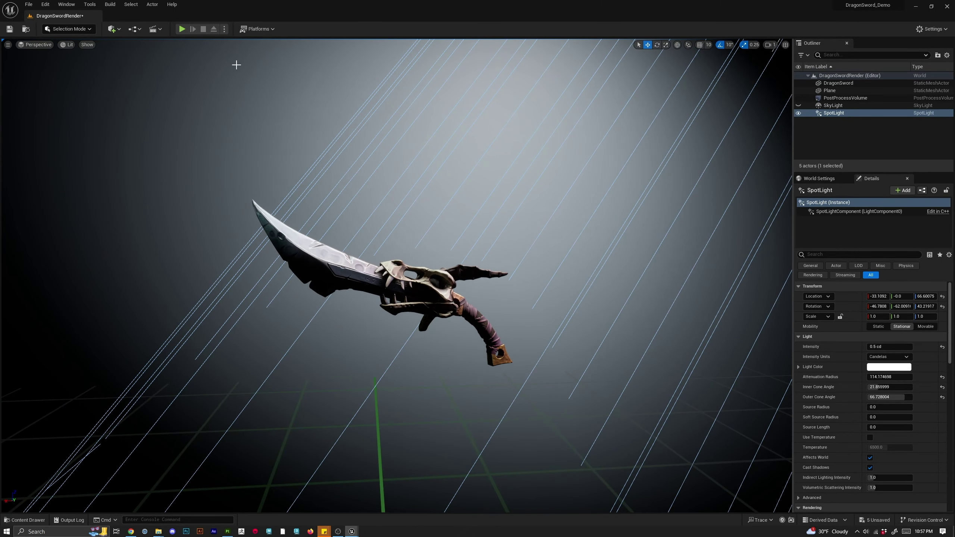
Add a second spot light to the level and set its location to 0, 0, 0.
click(113, 29)
mouse_move(146, 99)
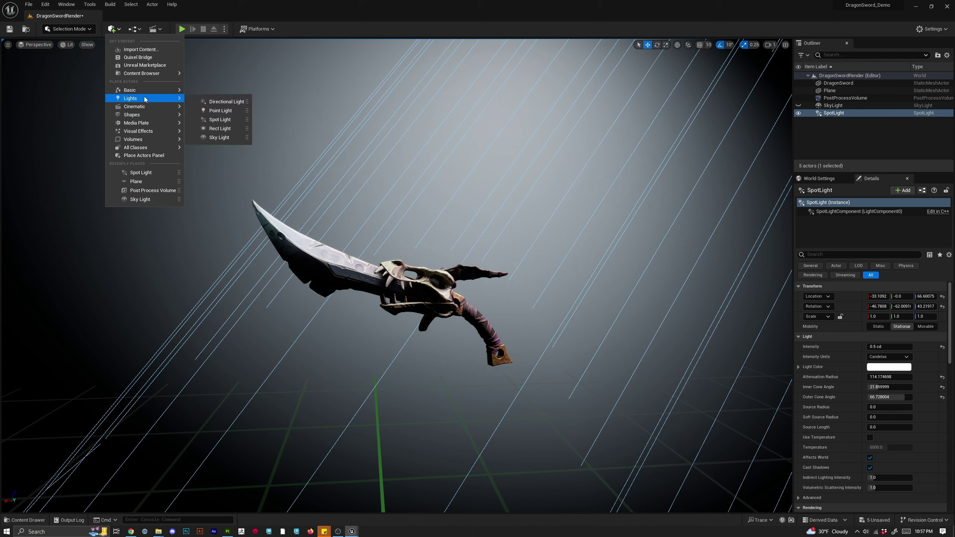
click(220, 120)
key(f)
scroll(418, 326, up, 5)
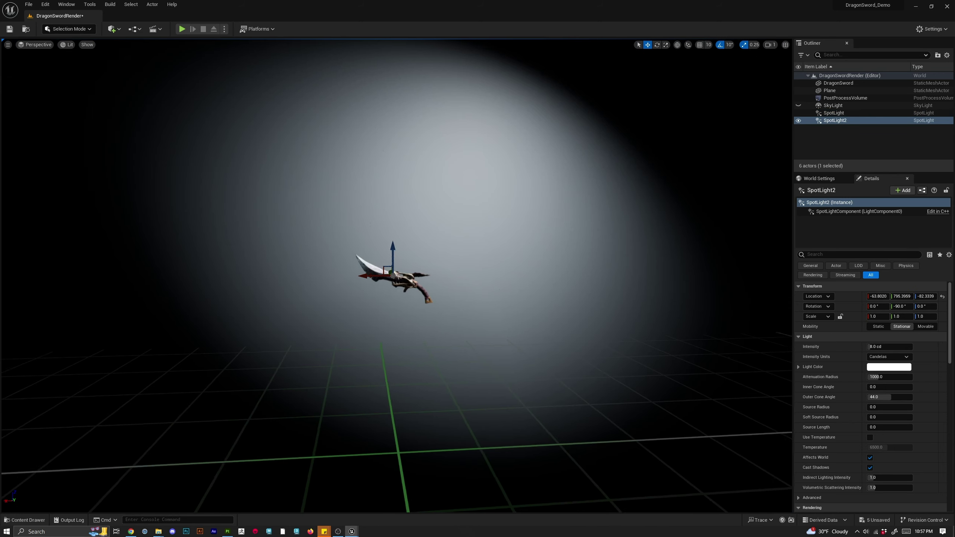
alt+drag(418, 326, 485, 337)
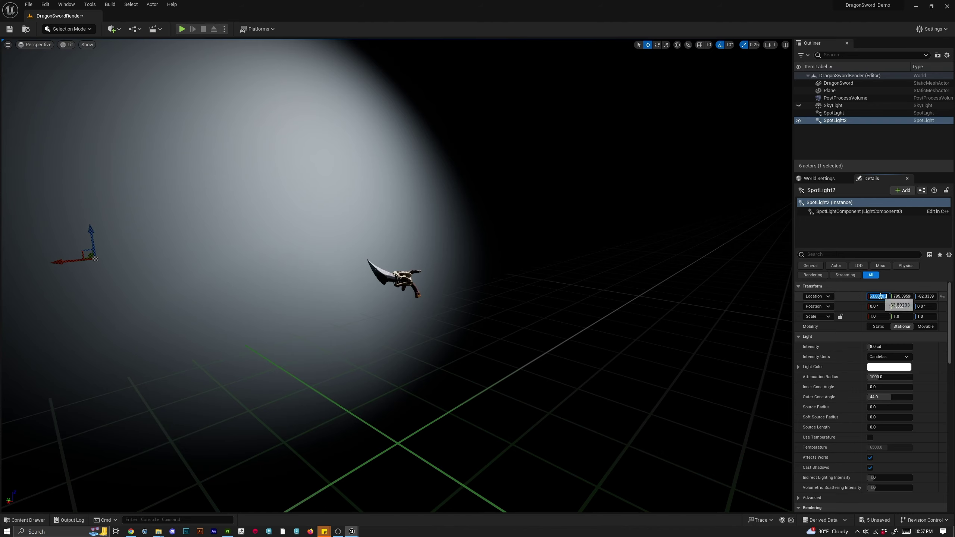
click(929, 297)
text(0)
key(Return)
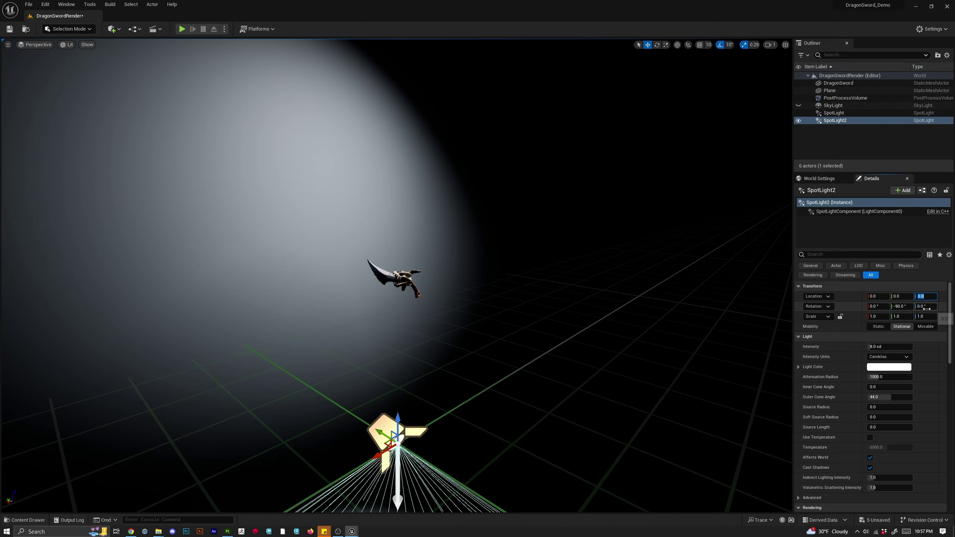
Rotate the second spot light to -90°, -10°, 90° towards the backdrop and place it at about Y -10.9 and Z 20.1.
drag(413, 435, 521, 241)
key(e)
key(w)
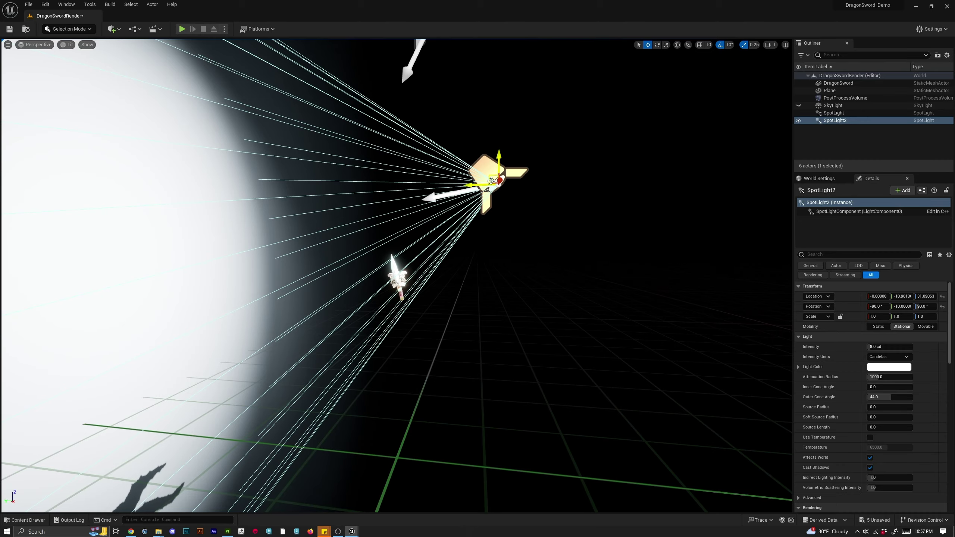
drag(498, 163, 498, 269)
alt+drag(568, 320, 425, 324)
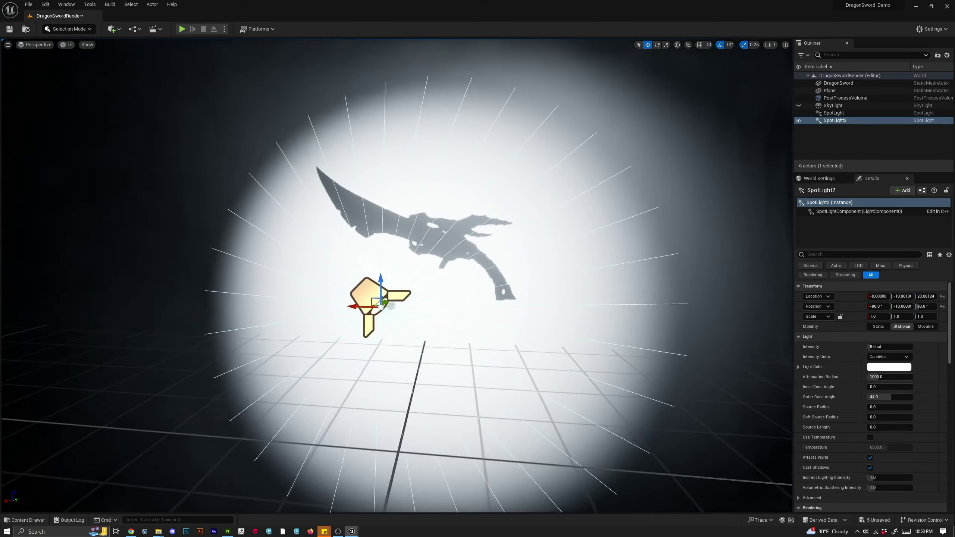
Move the second spot light to about X 45.5, Y -69.8, Z -6.5 and rotate it to -90°, 20°, 120° towards the sword.
scroll(568, 321, up, 6)
scroll(542, 320, down, 6)
alt+drag(419, 276, 556, 374)
key(e)
key(w)
key(f)
scroll(660, 396, down, 3)
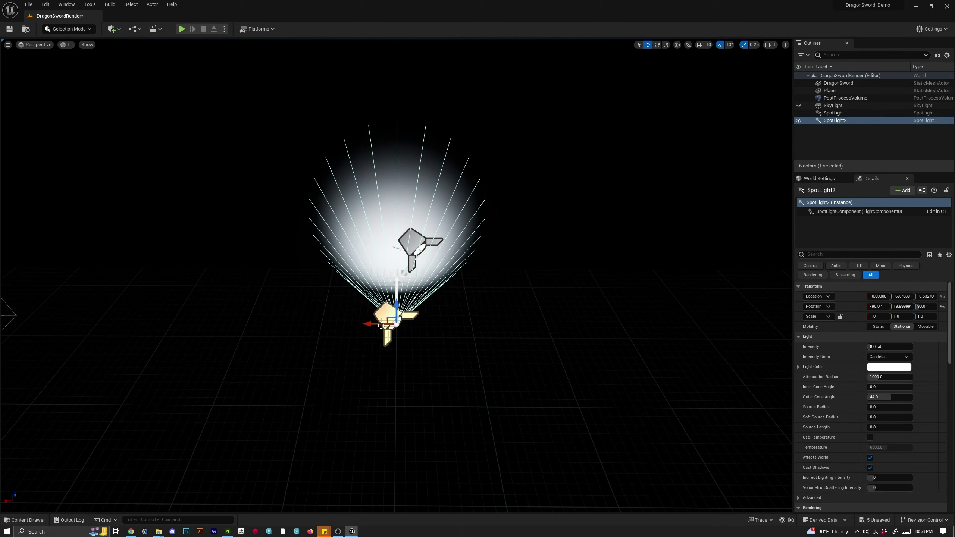
drag(381, 326, 327, 342)
alt+right_drag(328, 343, 527, 341)
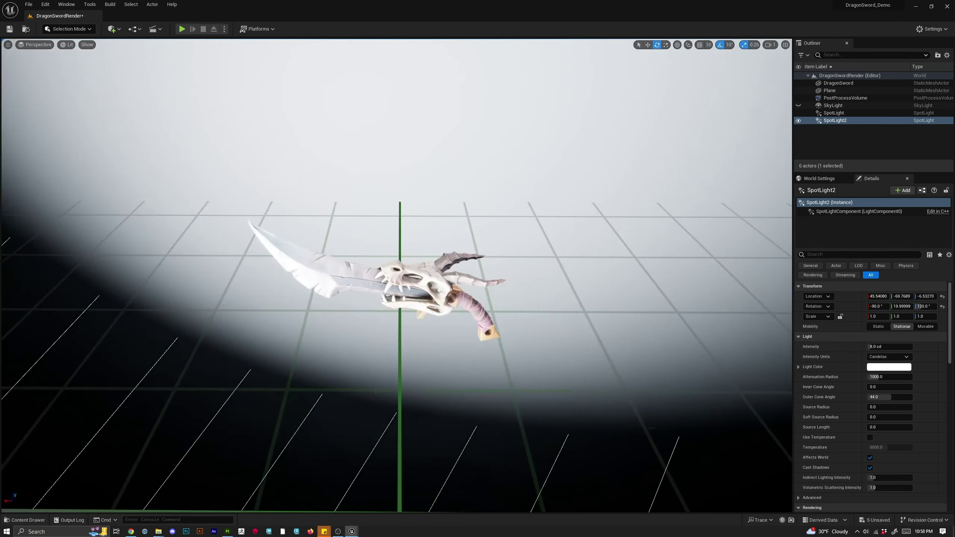
alt+drag(527, 341, 526, 294)
alt+right_drag(527, 293, 646, 262)
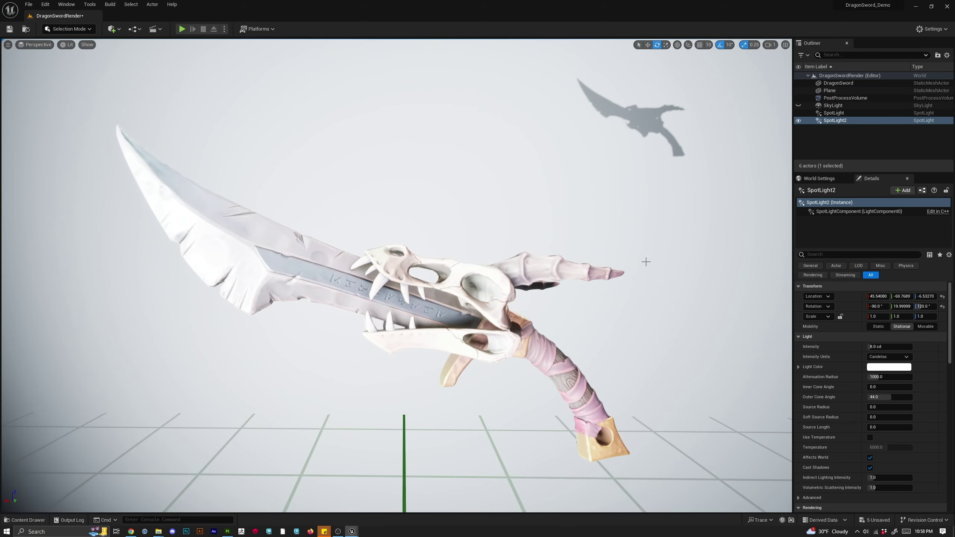
Hide the second spot light and show the sky light to compare the lighting, and select the dragon sword.
click(799, 120)
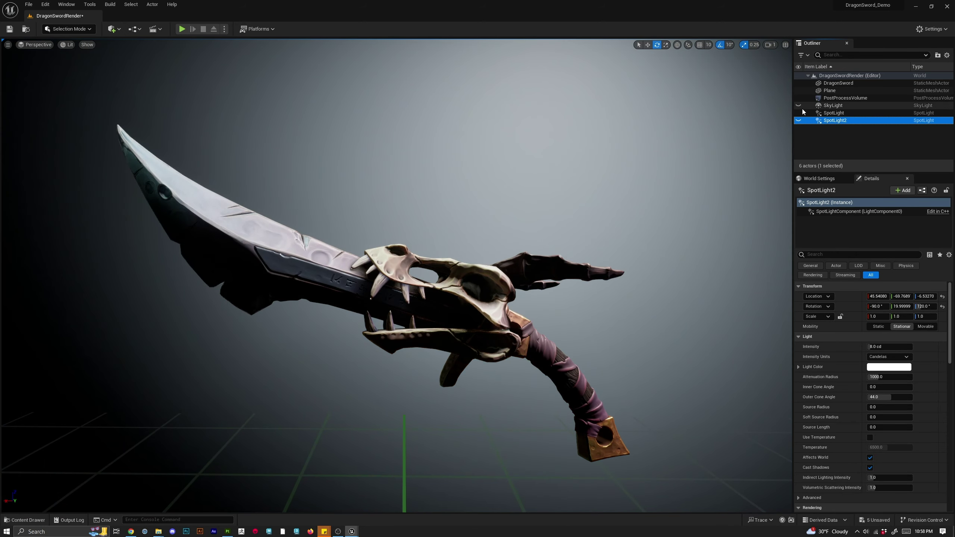
click(799, 106)
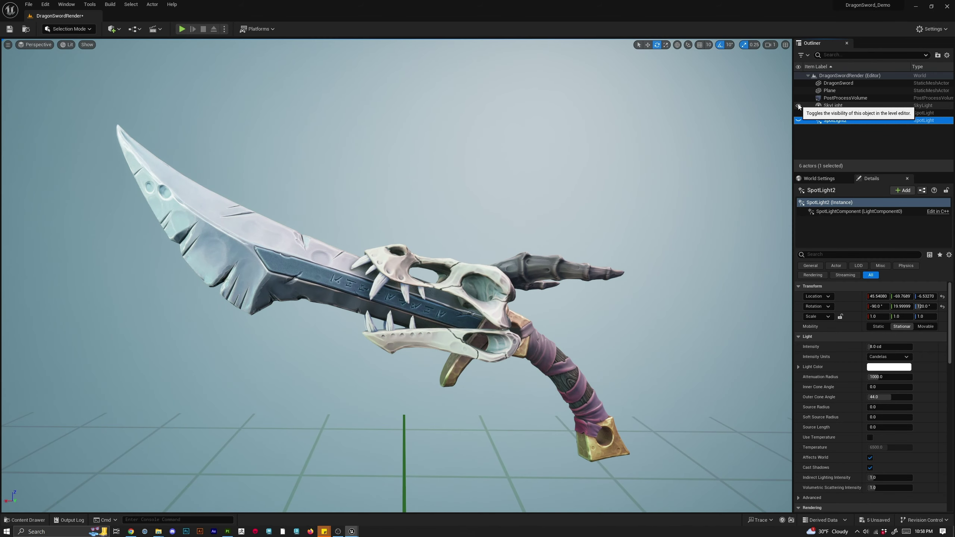
mouse_move(431, 285)
alt+mouse_down()
mouse_move(530, 311)
mouse_move(430, 292)
alt+mouse_up()
click(348, 282)
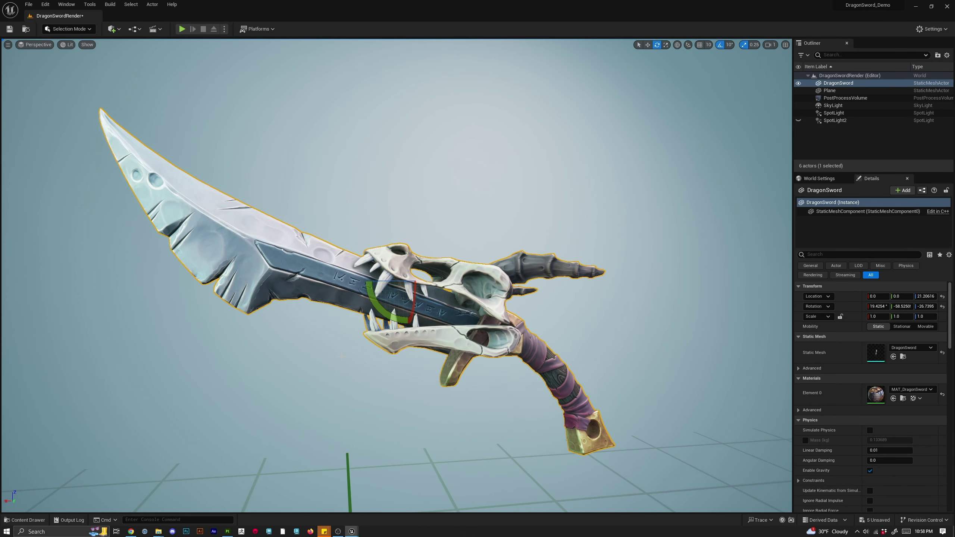
Review the MAT_DragonSword material graph, move its output node farther from the texture samples, and minimise the material editor.
click(39, 521)
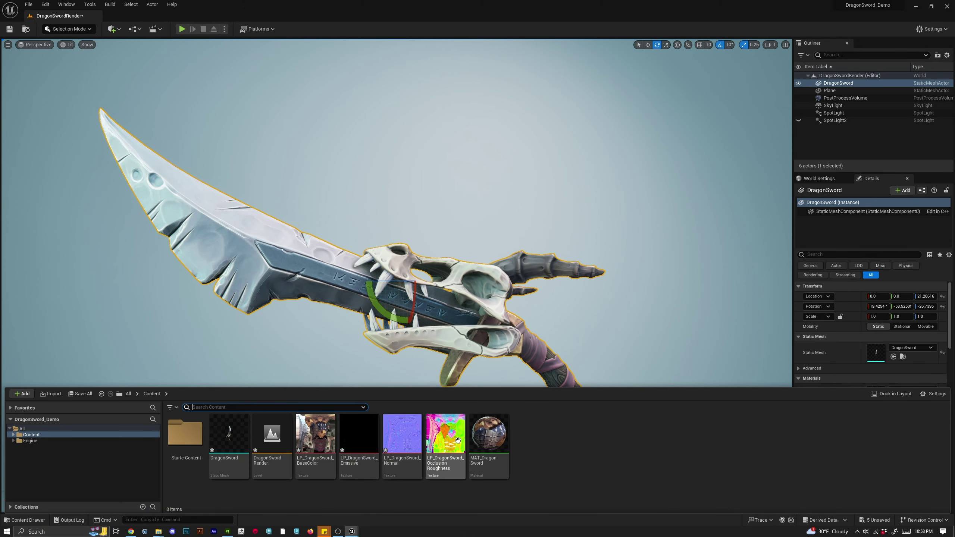
double_click(487, 437)
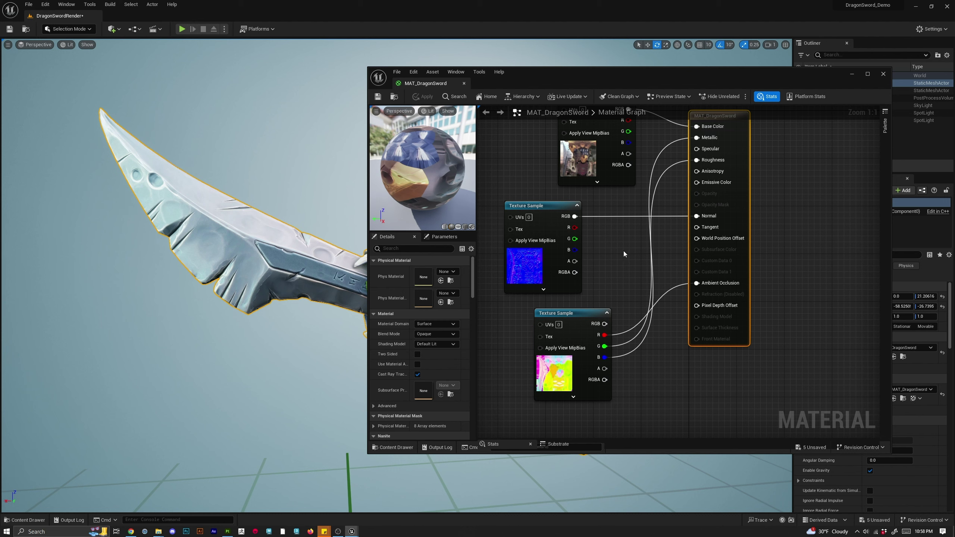
right_drag(779, 192, 775, 234)
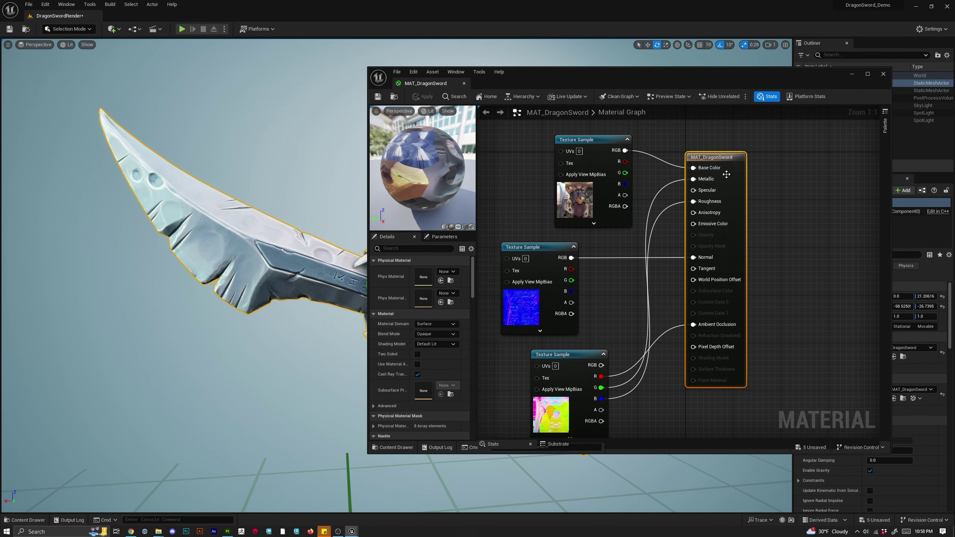
drag(736, 169, 771, 168)
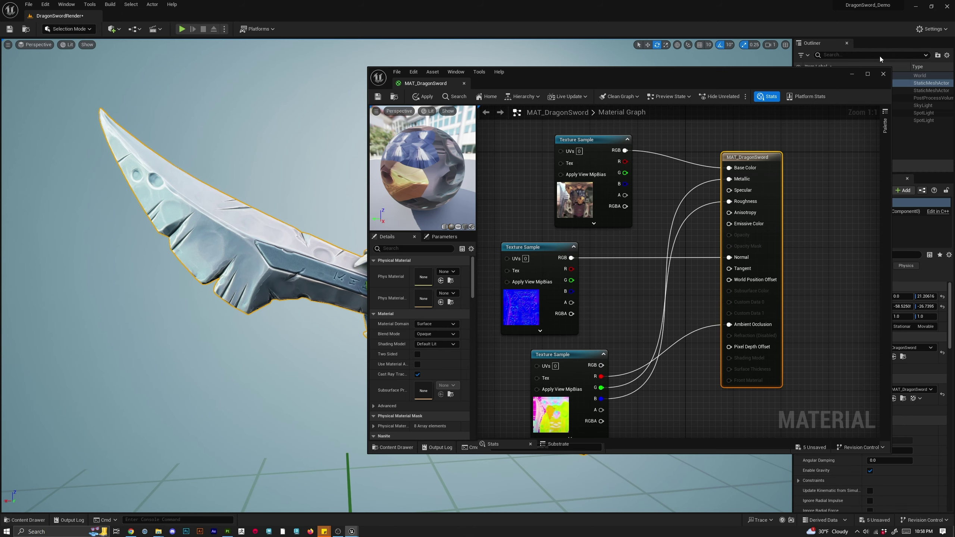
click(856, 74)
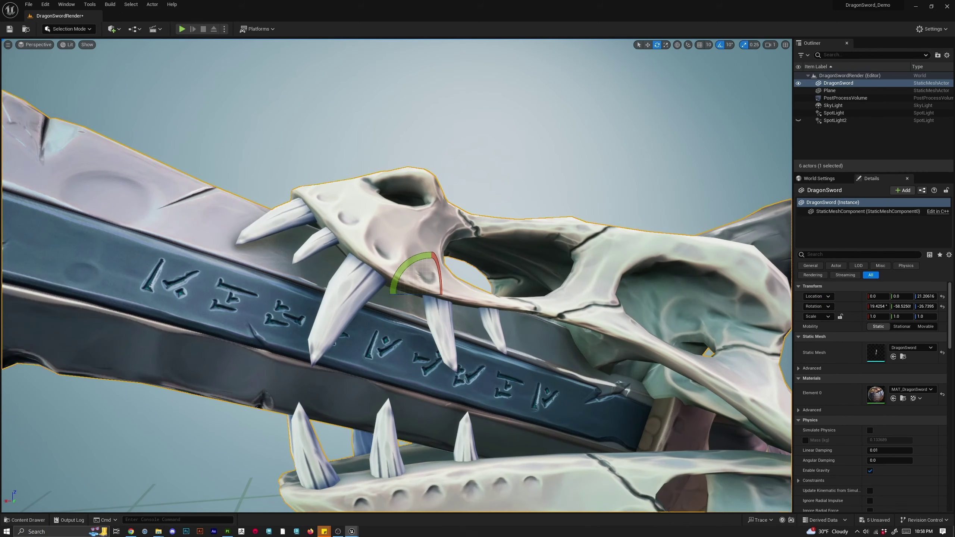
Inspect the sword's skull and blade under the sky light, and switch back to the second spot light with the sky light hidden.
alt+drag(376, 263, 466, 280)
mouse_move(547, 360)
alt+right_down()
mouse_move(452, 360)
mouse_move(547, 360)
alt+right_up()
alt+drag(547, 359, 581, 349)
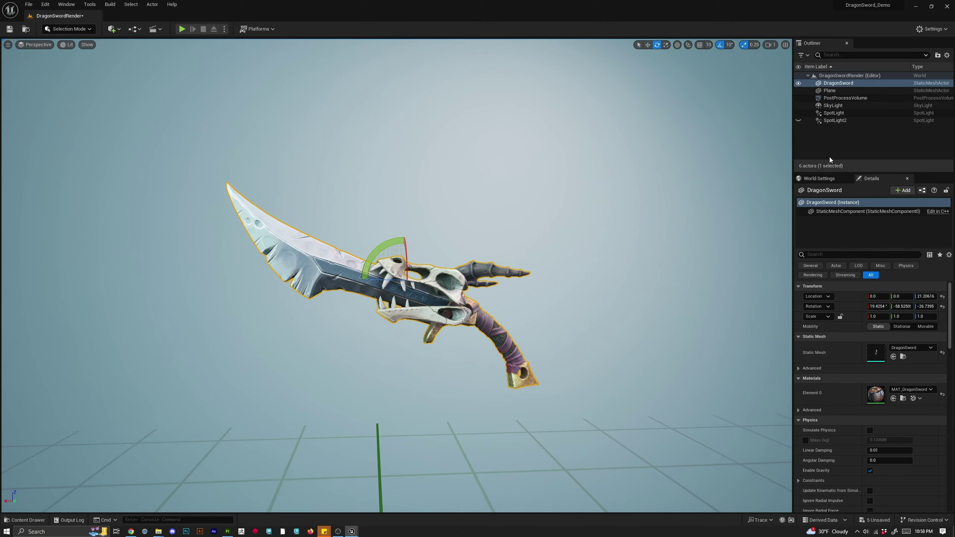
click(799, 106)
click(798, 106)
mouse_move(639, 233)
alt+right_down()
mouse_move(549, 233)
mouse_move(655, 234)
alt+right_up()
click(799, 121)
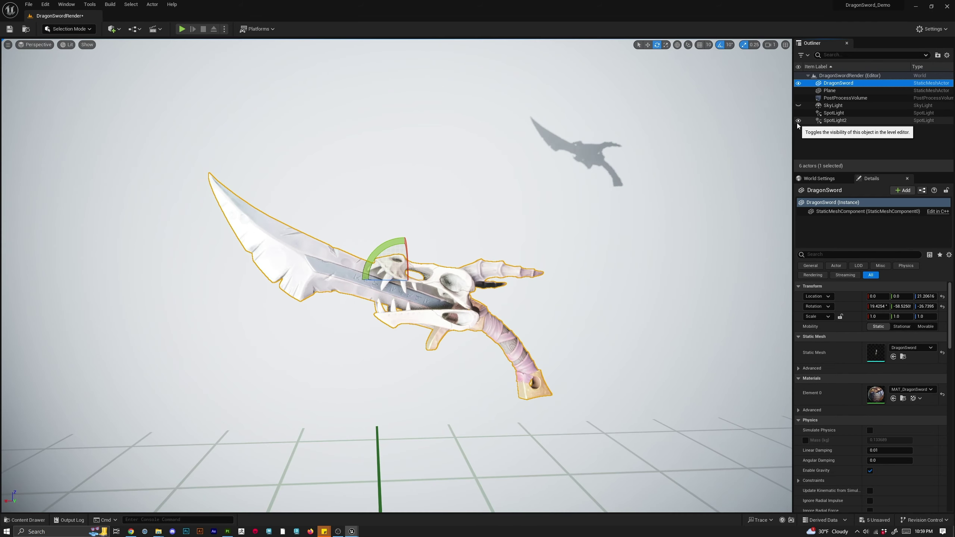
scroll(502, 296, down, 1)
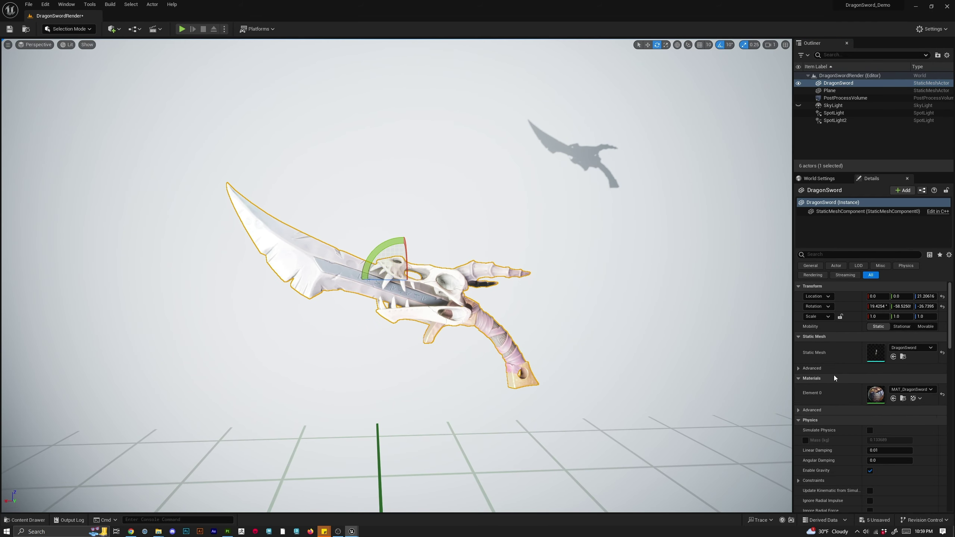
Reduce the second spot light's Intensity, trying 2.0 cd and settling on 1.0 cd, and check the sword up close.
click(835, 120)
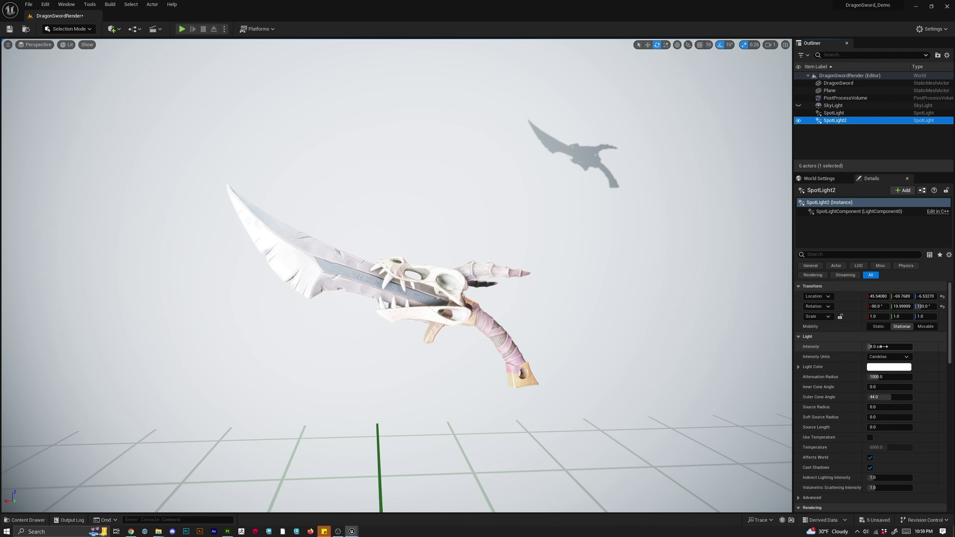
click(872, 346)
text(2)
key(Return)
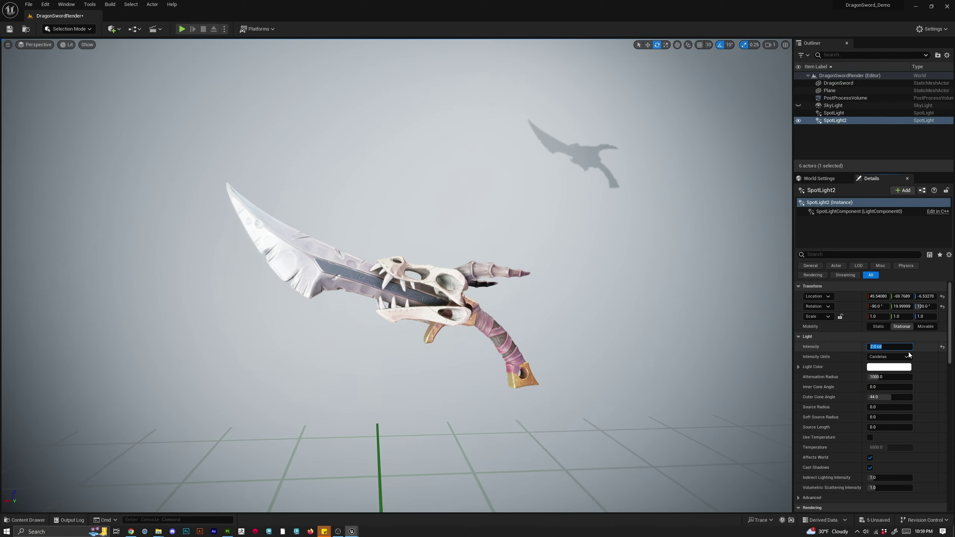
text(1)
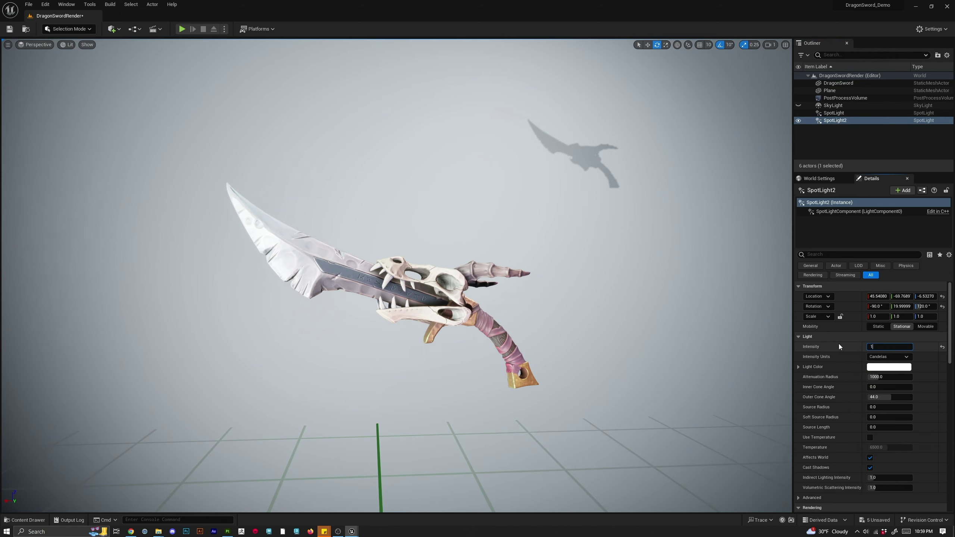
key(Return)
alt+right_drag(506, 344, 545, 344)
alt+drag(504, 340, 525, 323)
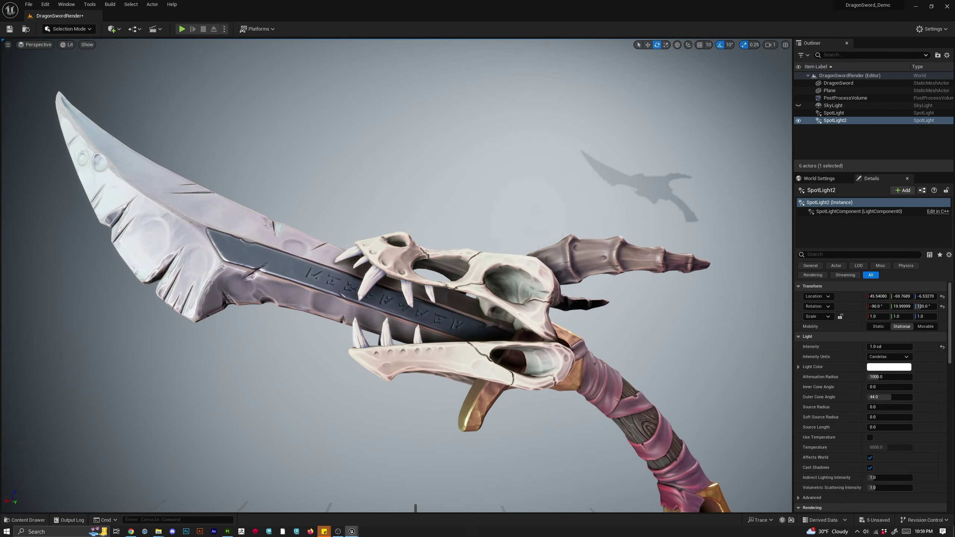
Set the second spot light's Intensity to 0.5 cd, and select the dragon sword to check it from a slightly different angle.
alt+right_drag(525, 324, 489, 324)
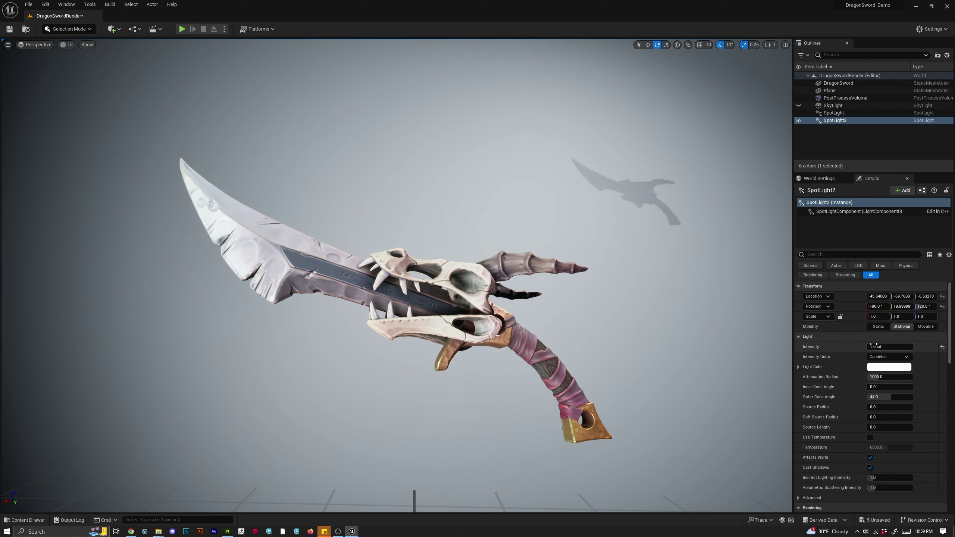
key(Return)
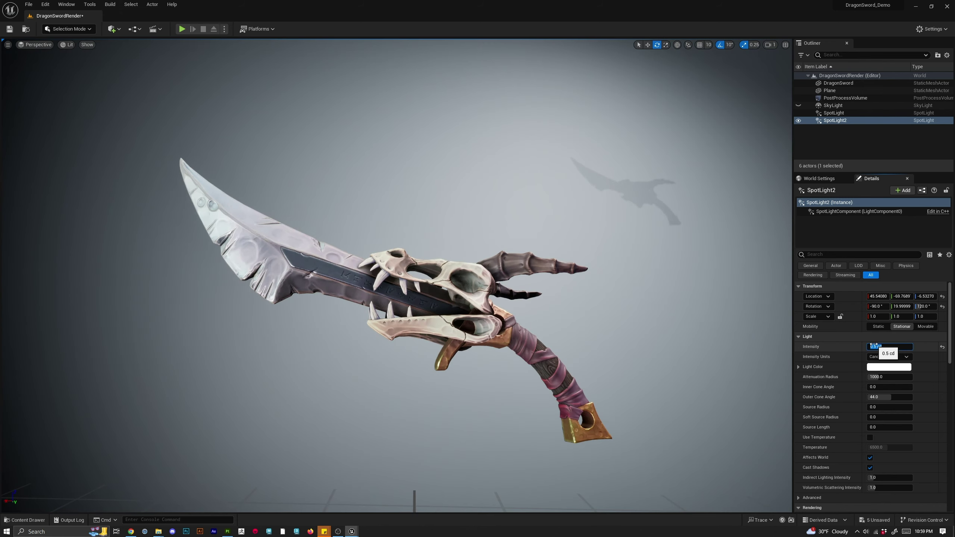
alt+drag(650, 347, 584, 353)
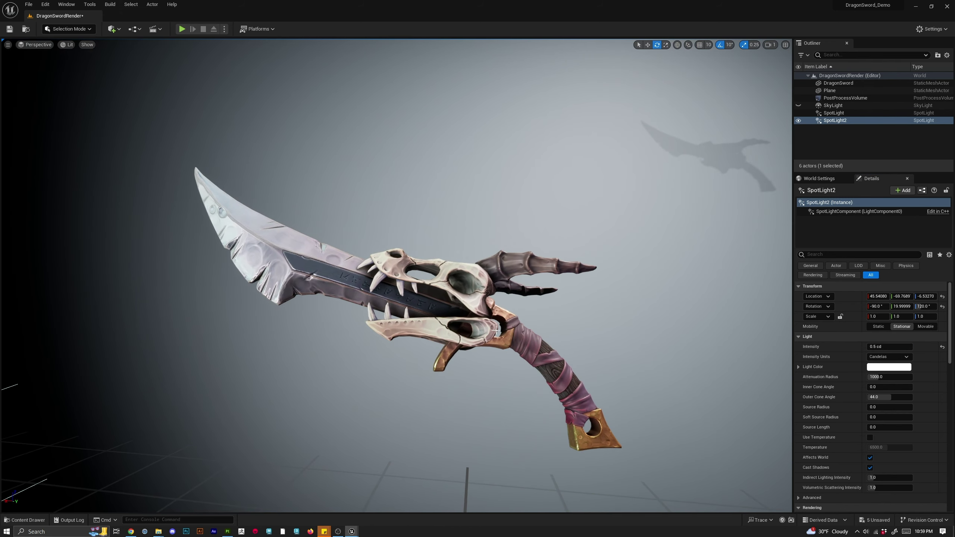
mouse_move(493, 327)
alt+right_down()
mouse_move(534, 327)
mouse_move(512, 327)
alt+right_up()
click(493, 327)
alt+middle_drag(494, 328, 617, 354)
key(f)
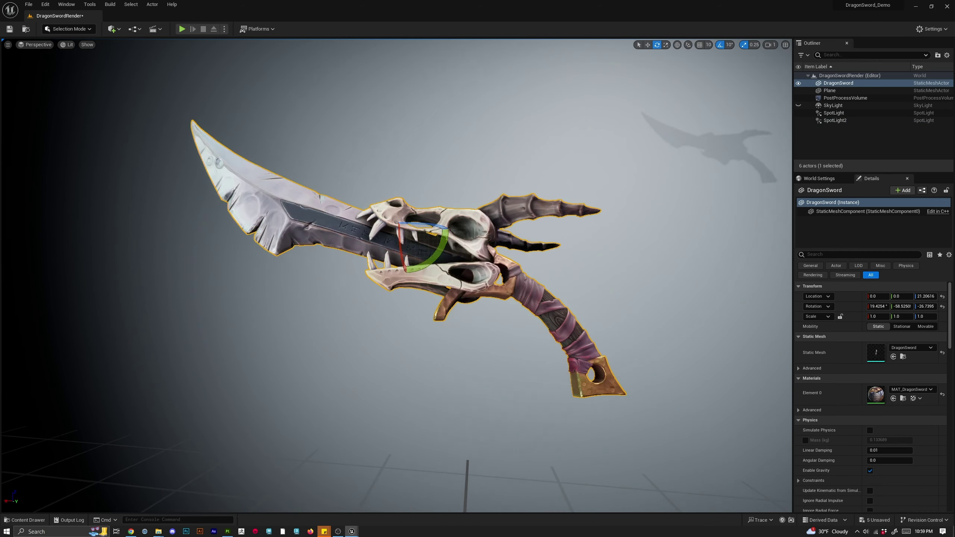
alt+drag(493, 327, 496, 341)
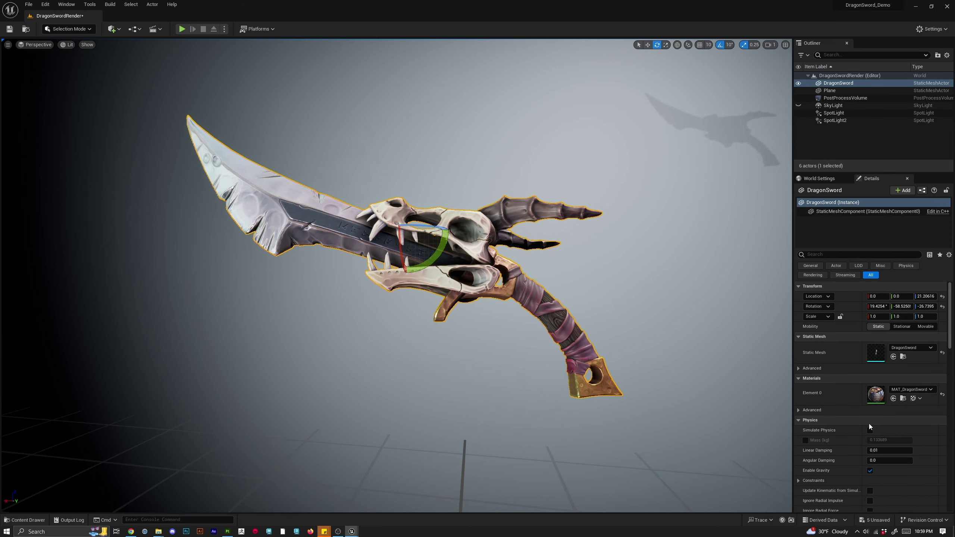
Tint the second spot light's Light Color a very pale warm white, about hue 32.6 and saturation 0.1.
click(833, 120)
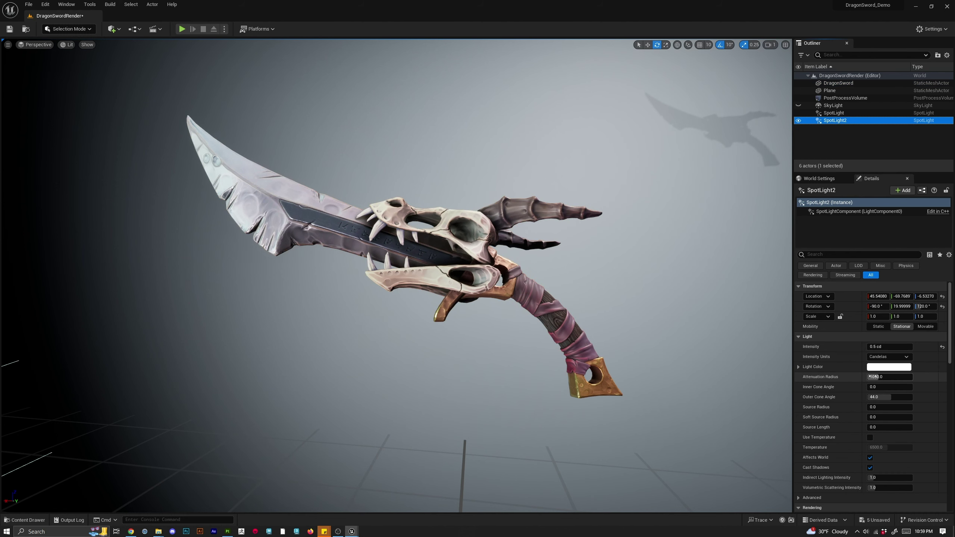
drag(877, 377, 895, 377)
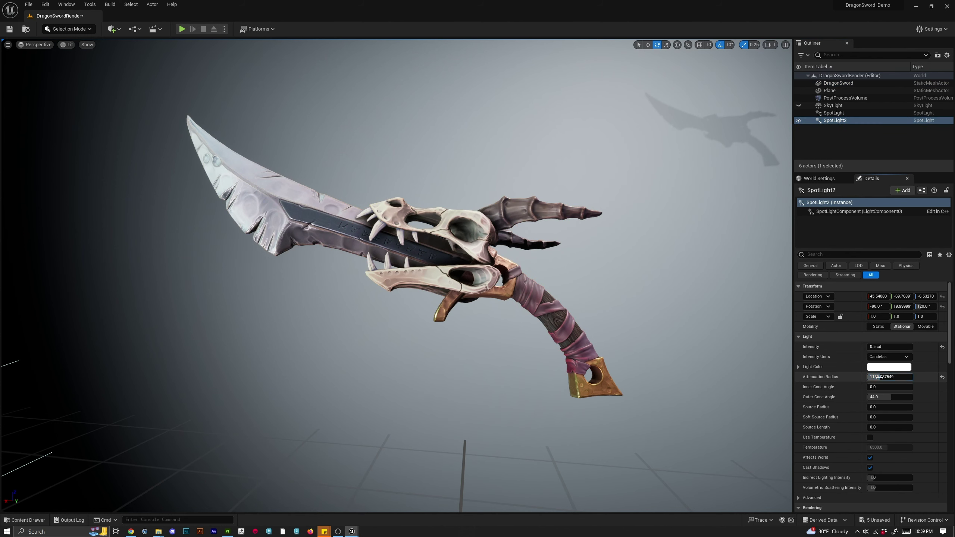
key(ctrl+z)
click(889, 367)
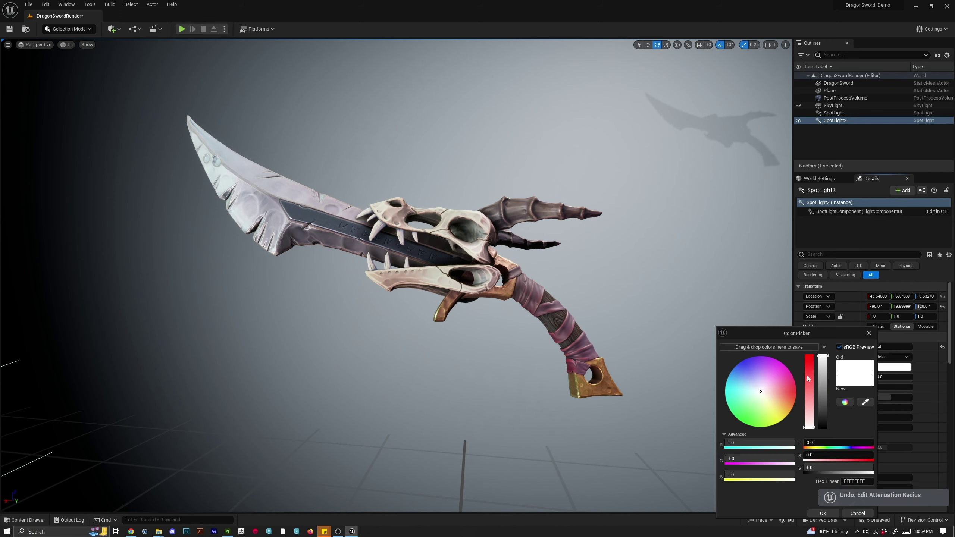
click(788, 393)
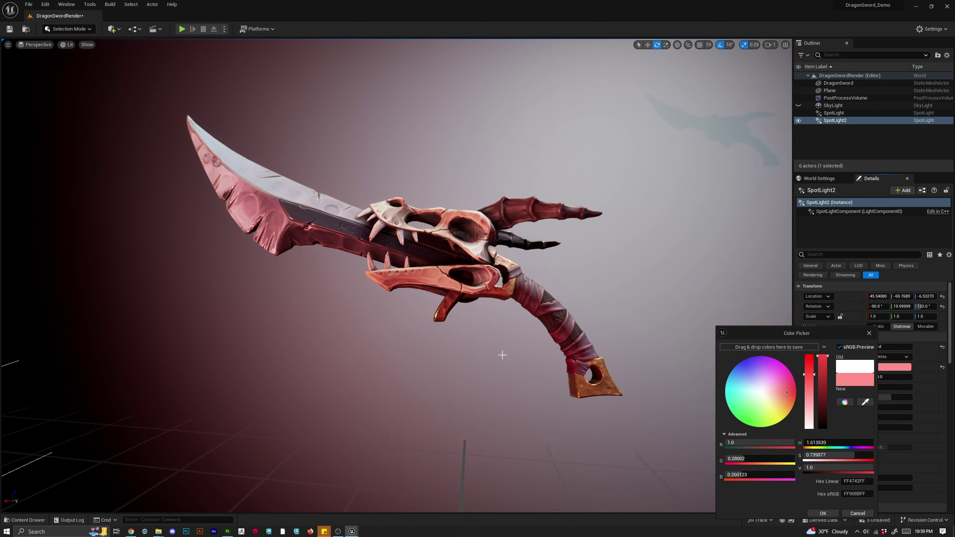
alt+drag(503, 355, 536, 355)
drag(811, 380, 808, 404)
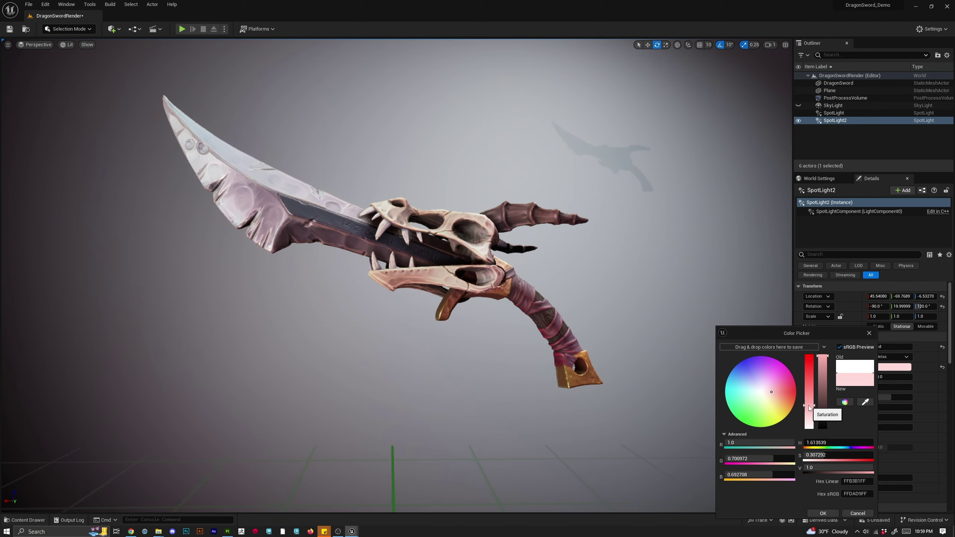
drag(770, 397, 810, 416)
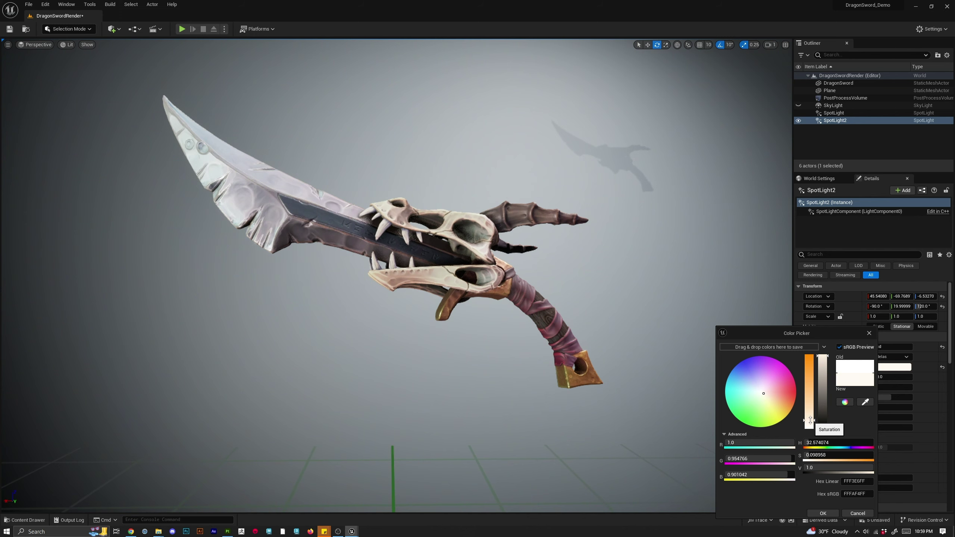
click(869, 334)
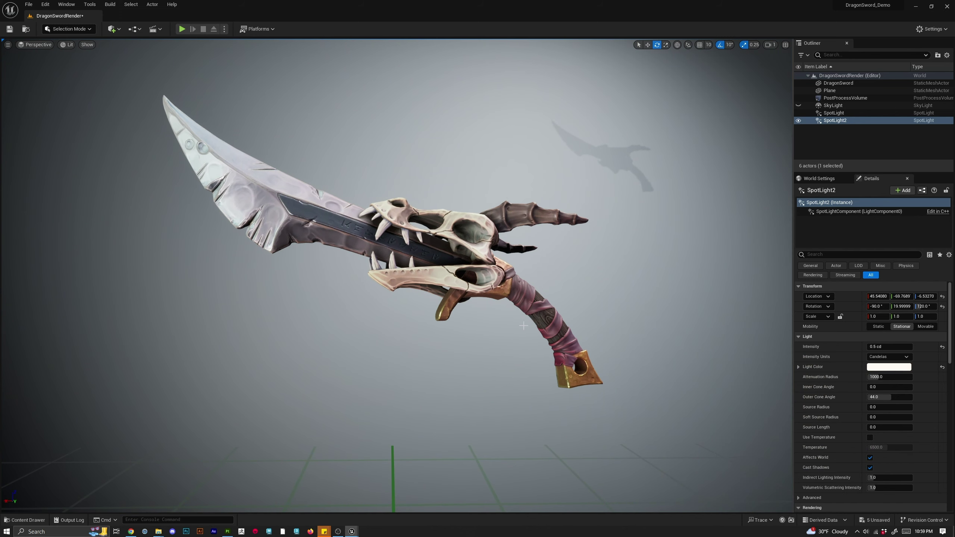
Turn the second spot light to a Z rotation of 130° and move it to about X 68.2, checking the light on the sword.
alt+drag(625, 331, 557, 348)
alt+right_drag(532, 348, 488, 348)
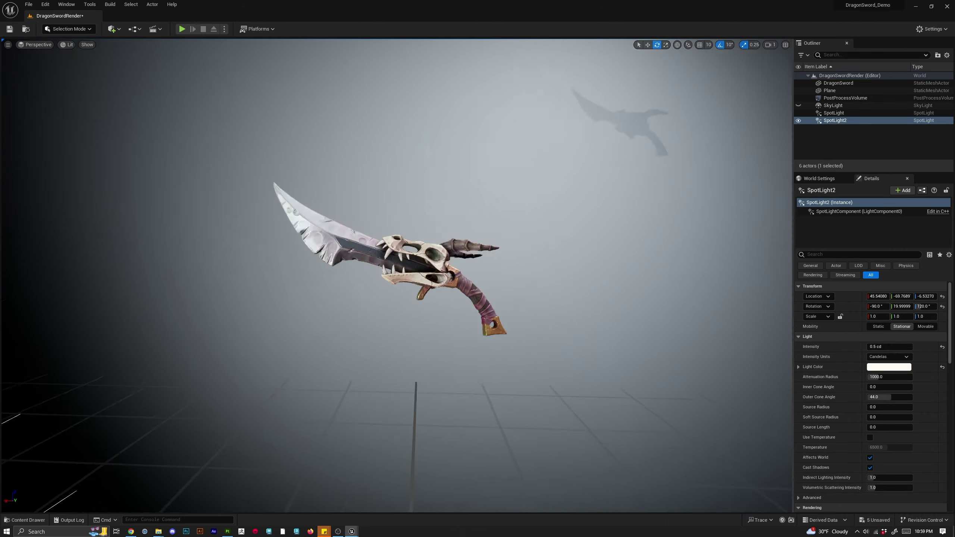
alt+right_drag(524, 378, 410, 379)
alt+drag(486, 379, 457, 390)
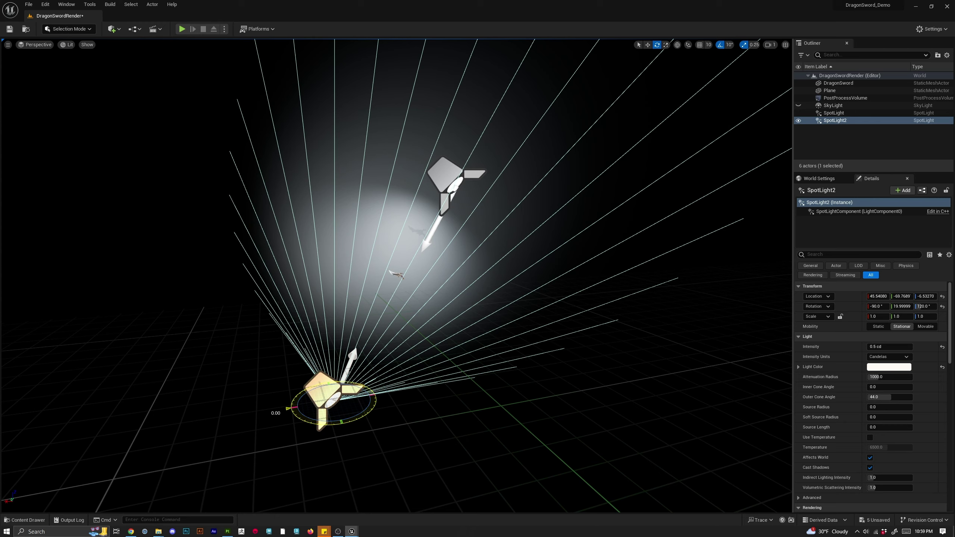
drag(326, 422, 243, 414)
key(w)
alt+right_drag(340, 290, 369, 290)
alt+drag(369, 290, 331, 282)
alt+right_drag(392, 294, 425, 293)
alt+drag(392, 294, 440, 288)
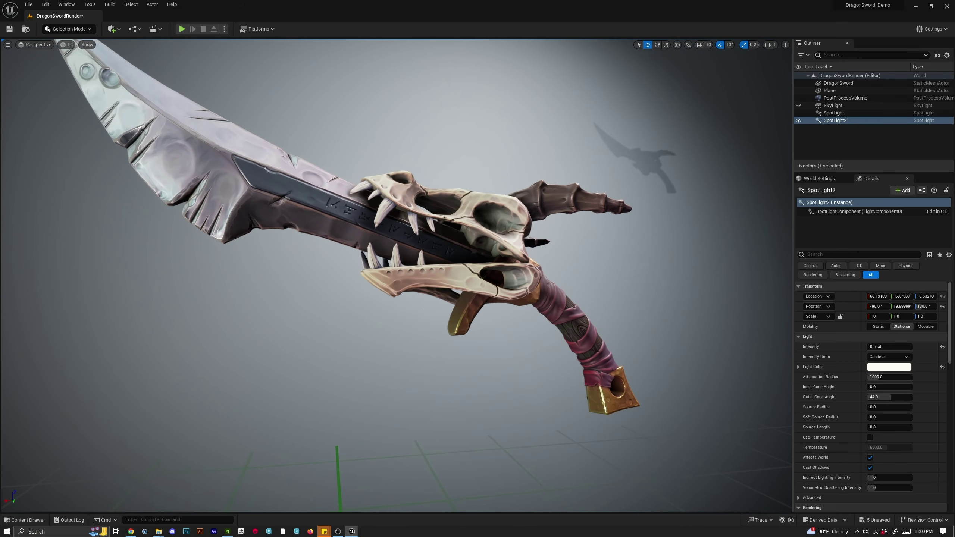
alt+right_drag(437, 325, 391, 326)
alt+drag(440, 311, 441, 325)
alt+right_drag(441, 325, 418, 325)
Widen the first spot light's cone to an Inner Cone Angle of about 57.2 and an Outer Cone Angle of about 69.9.
right_click(443, 323)
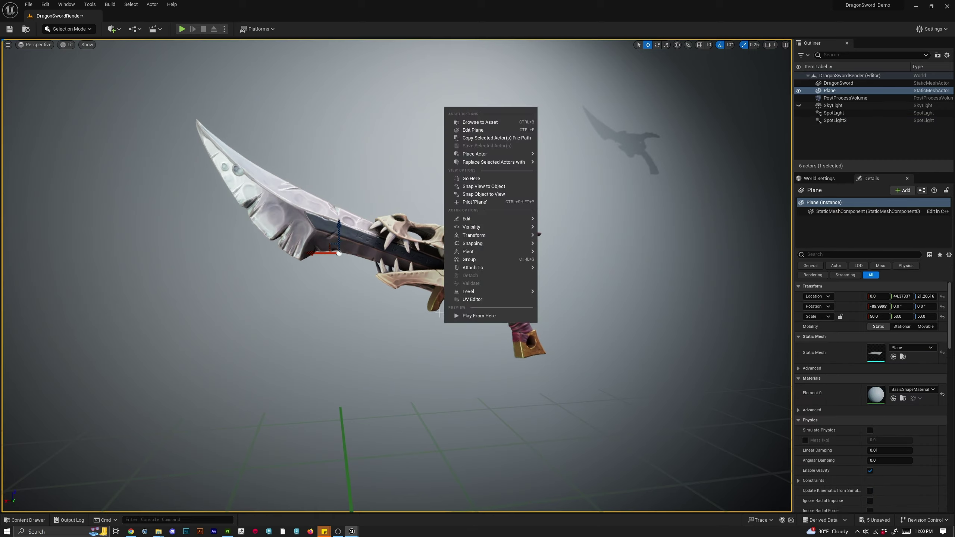
mouse_move(444, 323)
alt+middle_down()
mouse_move(443, 313)
mouse_move(485, 293)
mouse_move(426, 323)
mouse_move(443, 315)
alt+middle_up()
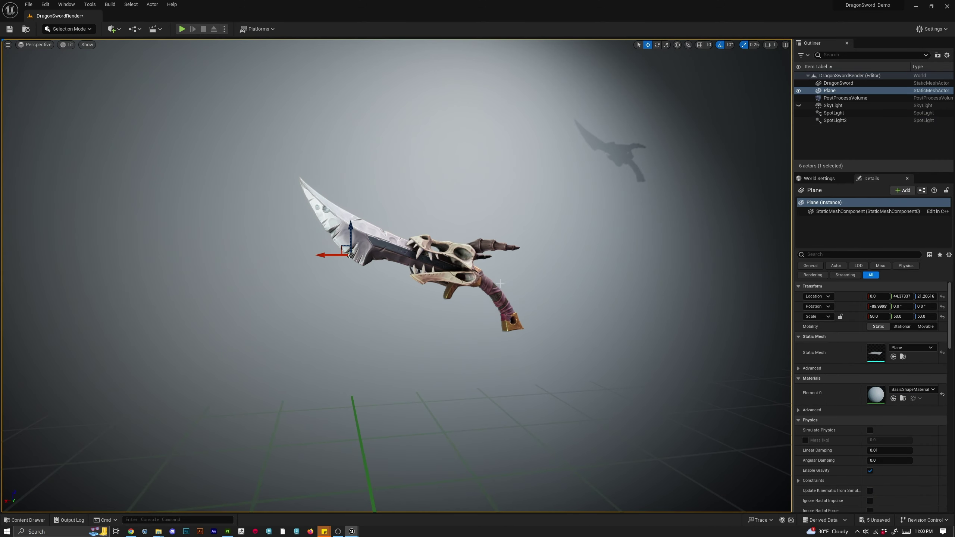
alt+drag(443, 269, 474, 289)
alt+right_drag(443, 269, 485, 275)
alt+drag(443, 269, 736, 288)
alt+drag(666, 313, 624, 265)
alt+right_drag(626, 329, 527, 327)
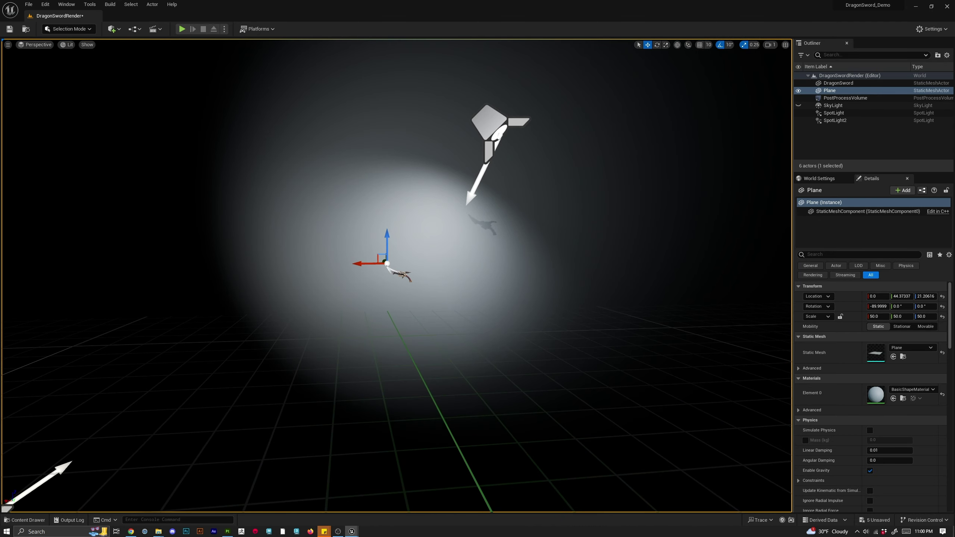
click(489, 121)
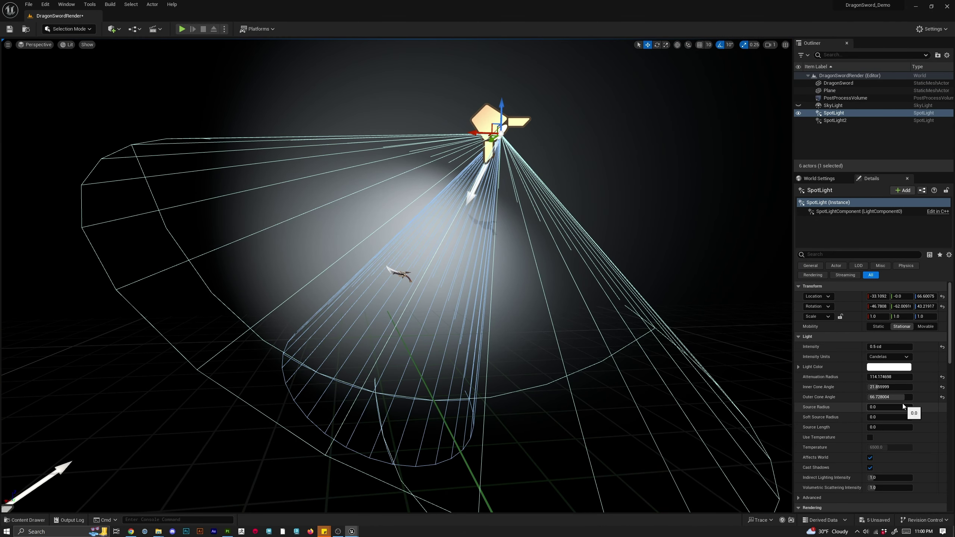
drag(884, 397, 900, 387)
alt+right_drag(591, 325, 574, 337)
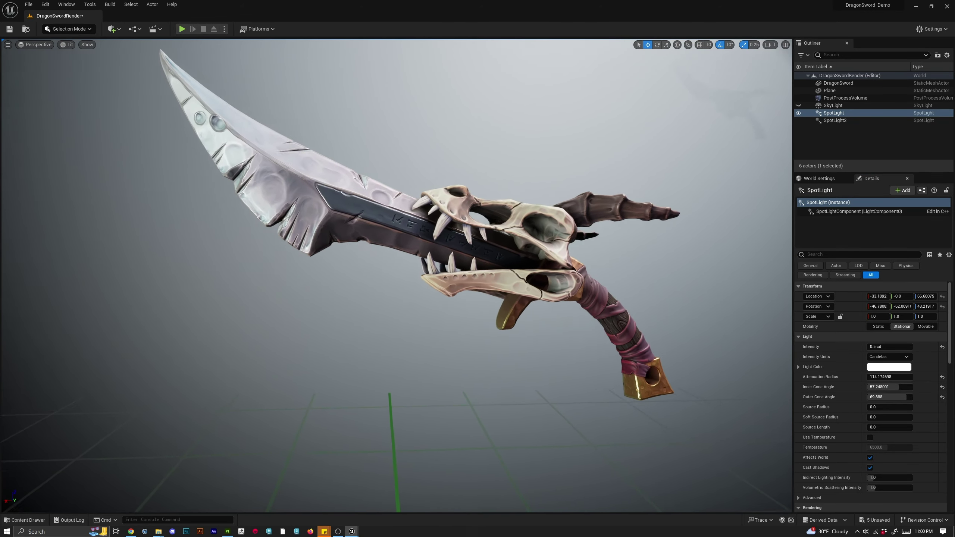
alt+drag(574, 339, 582, 338)
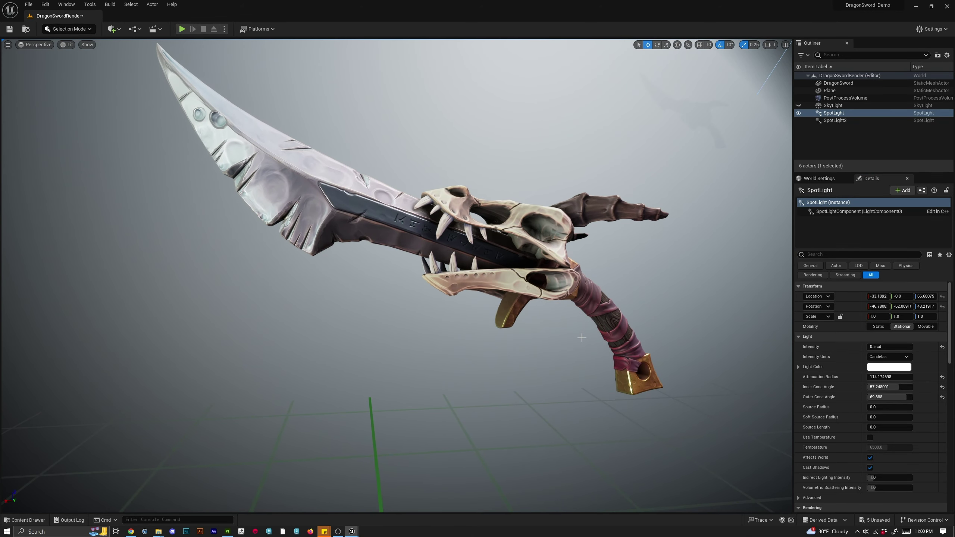
Add a directional light to the level.
mouse_move(570, 334)
alt+middle_down()
mouse_move(538, 278)
mouse_move(546, 278)
mouse_move(565, 342)
alt+middle_up()
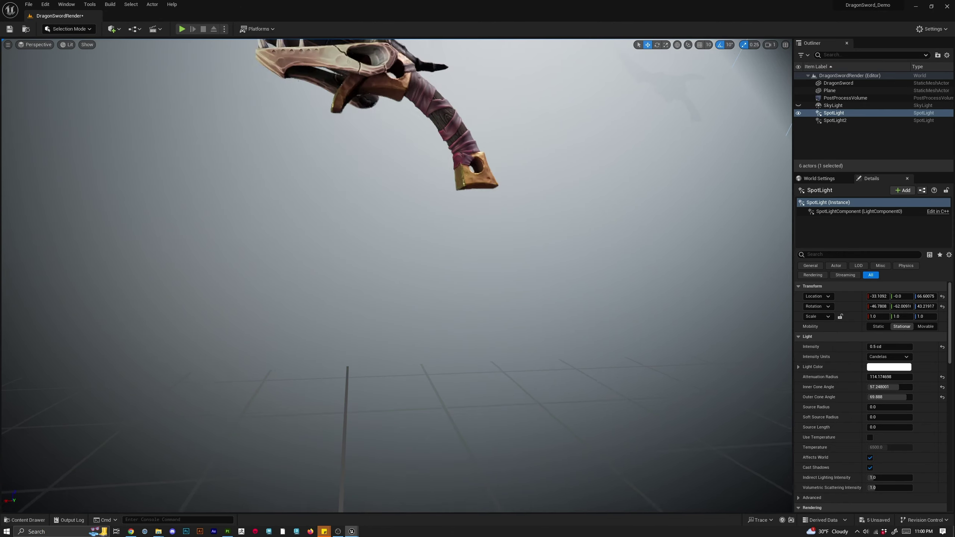
alt+drag(564, 338, 555, 334)
mouse_move(445, 311)
alt+mouse_down()
mouse_move(534, 338)
mouse_move(444, 312)
alt+mouse_up()
key(f)
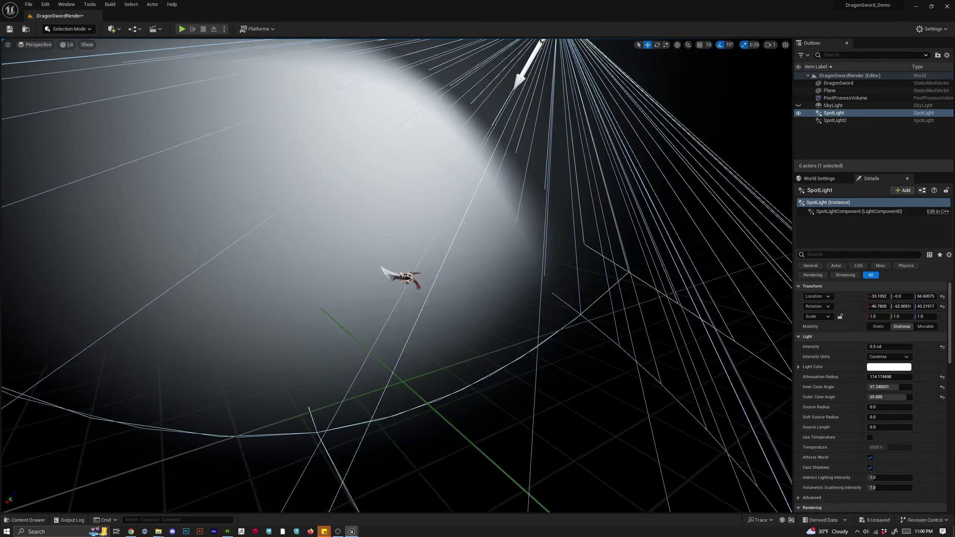
click(118, 30)
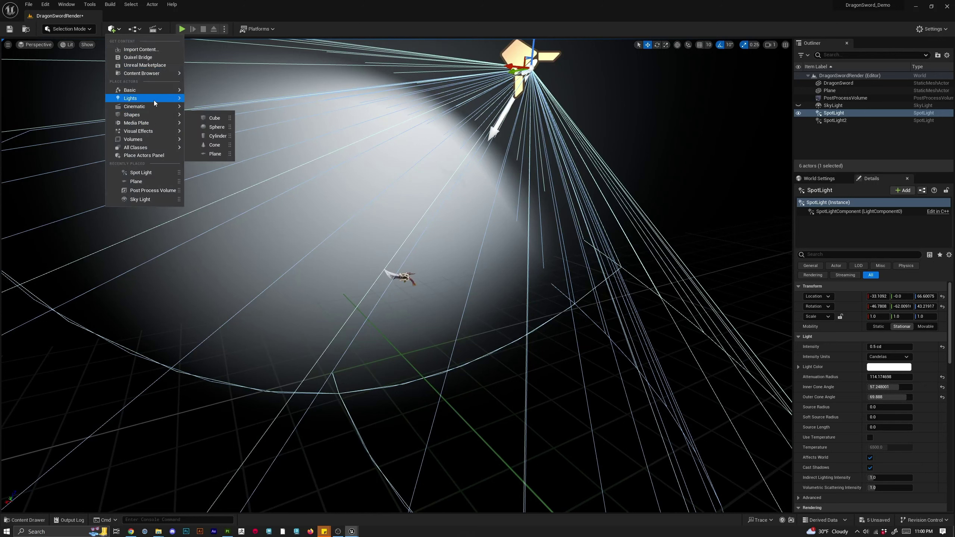
mouse_move(155, 102)
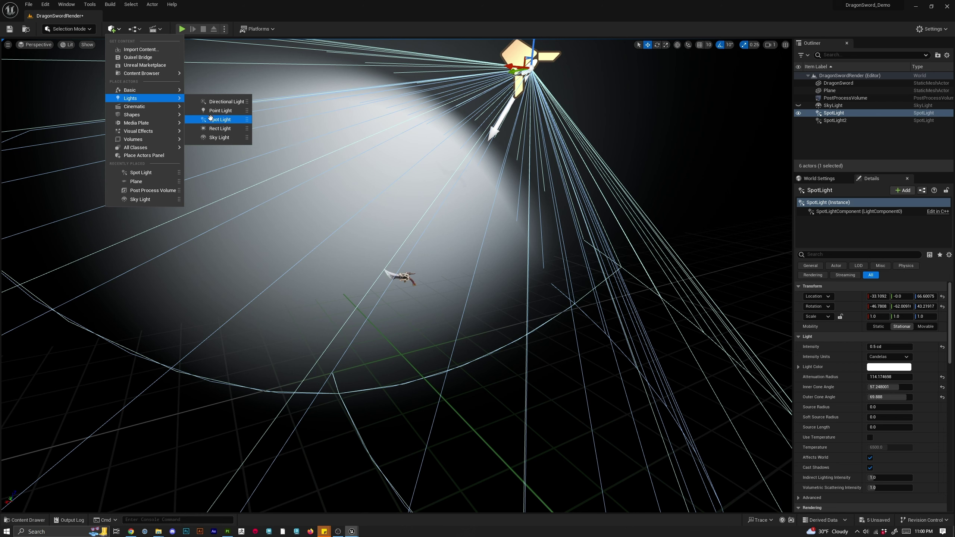
click(231, 102)
key(f)
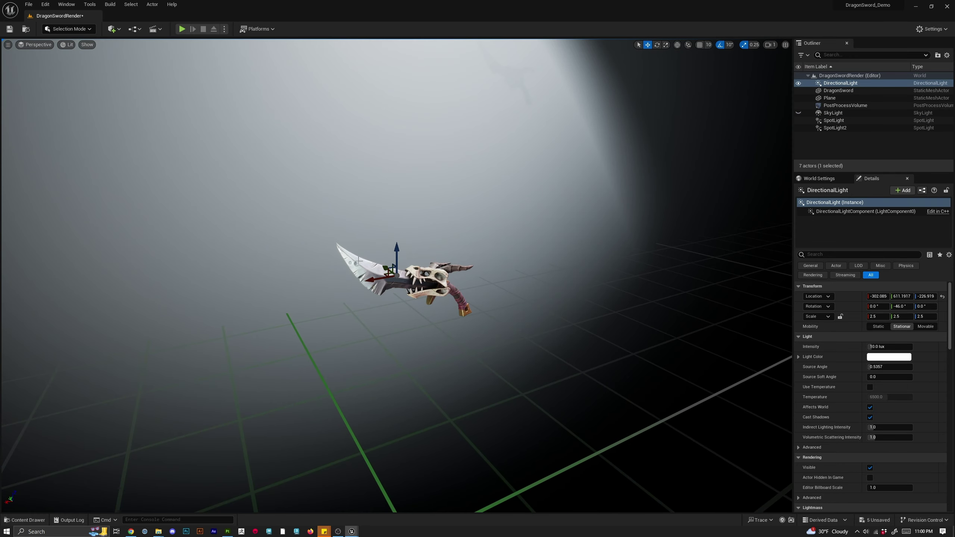
Raise the directional light to about Z -38.6, move it to about Y 96.1 and change its rotation.
drag(396, 255, 394, 132)
key(e)
mouse_move(379, 177)
mouse_down()
mouse_move(385, 143)
mouse_move(387, 179)
mouse_up()
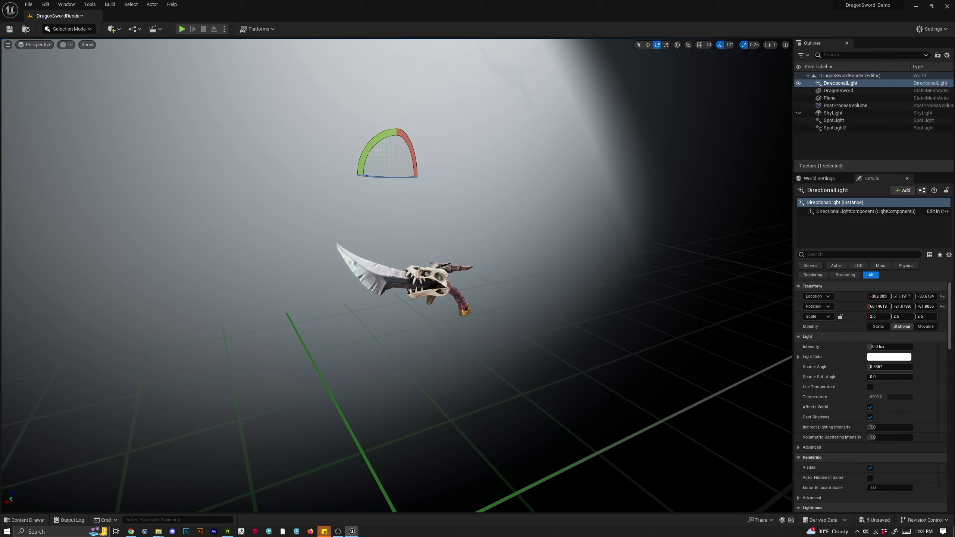
drag(370, 146, 660, 302)
key(w)
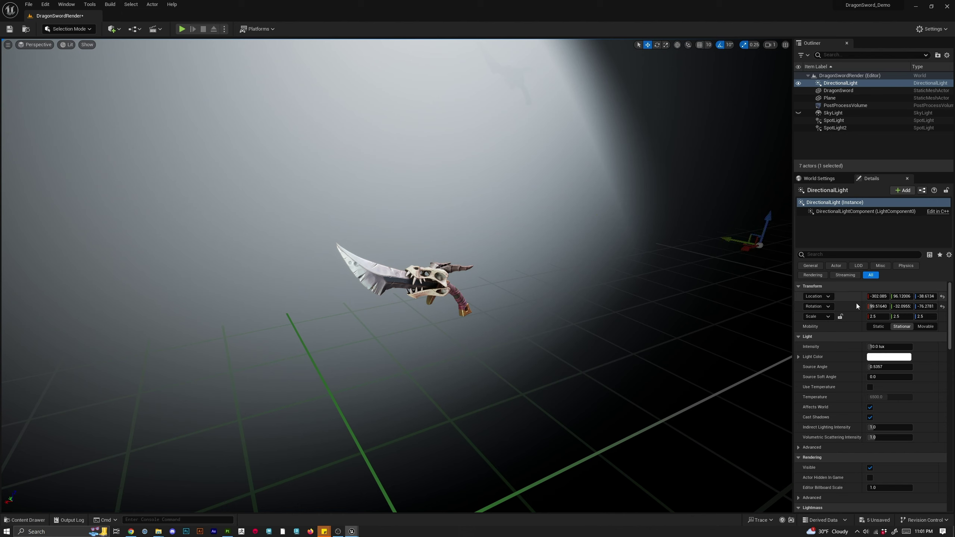
Reset the directional light's Location to 0, 0, 0 and raise it to about Z 44.2, above the sword.
key(Return)
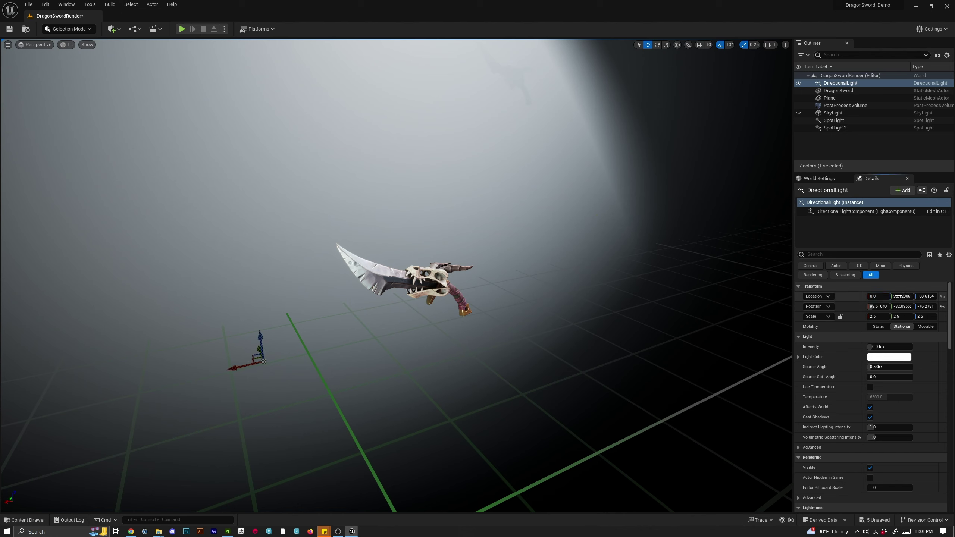
key(Return)
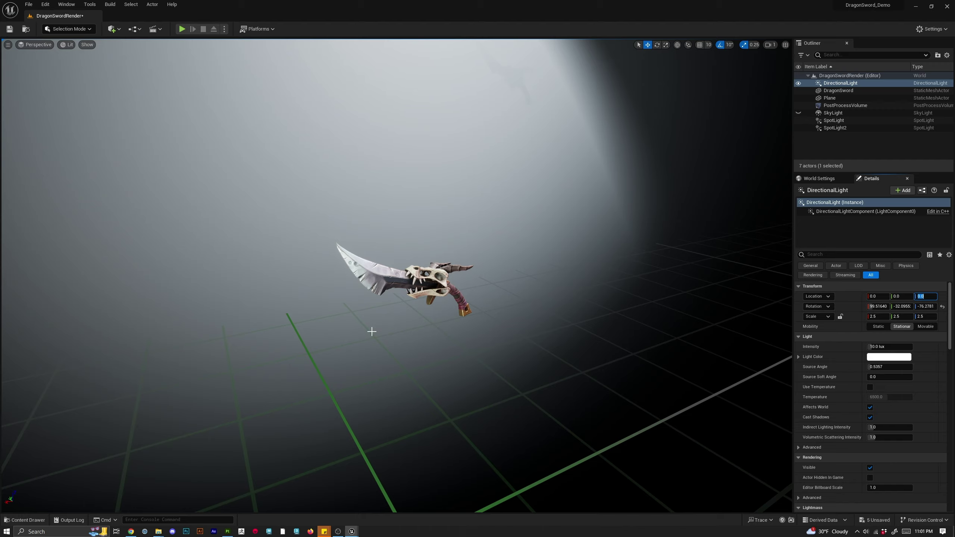
key(f)
scroll(372, 331, up, 3)
alt+drag(384, 344, 493, 340)
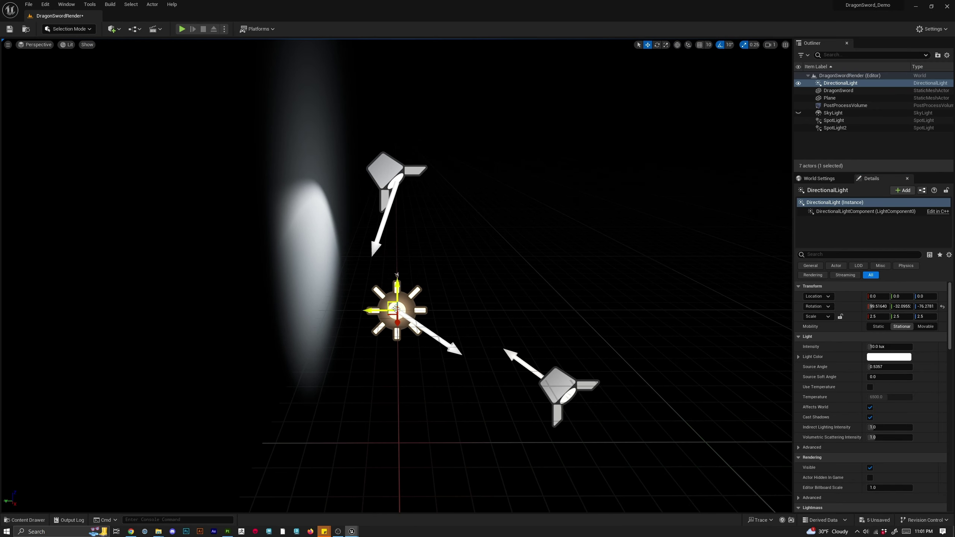
drag(397, 295, 397, 217)
scroll(425, 270, up, 6)
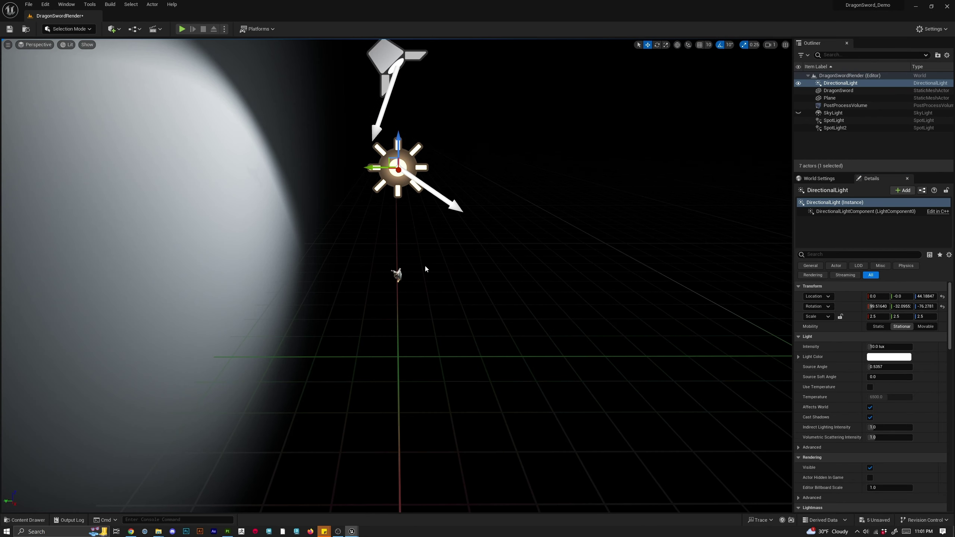
Rotate the directional light so it points down at the sword, and delete it from the level.
alt+drag(425, 269, 457, 254)
key(e)
mouse_move(431, 144)
mouse_down()
mouse_move(441, 168)
mouse_move(341, 150)
mouse_move(438, 154)
mouse_up()
scroll(431, 151, up, 8)
key(f)
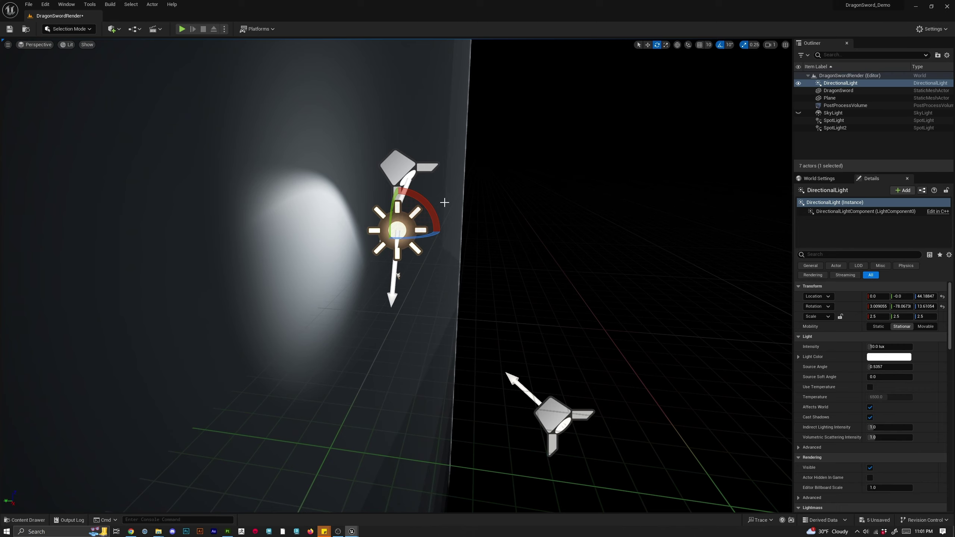
key(Delete)
Add a third spot light to the level.
alt+drag(409, 268, 324, 241)
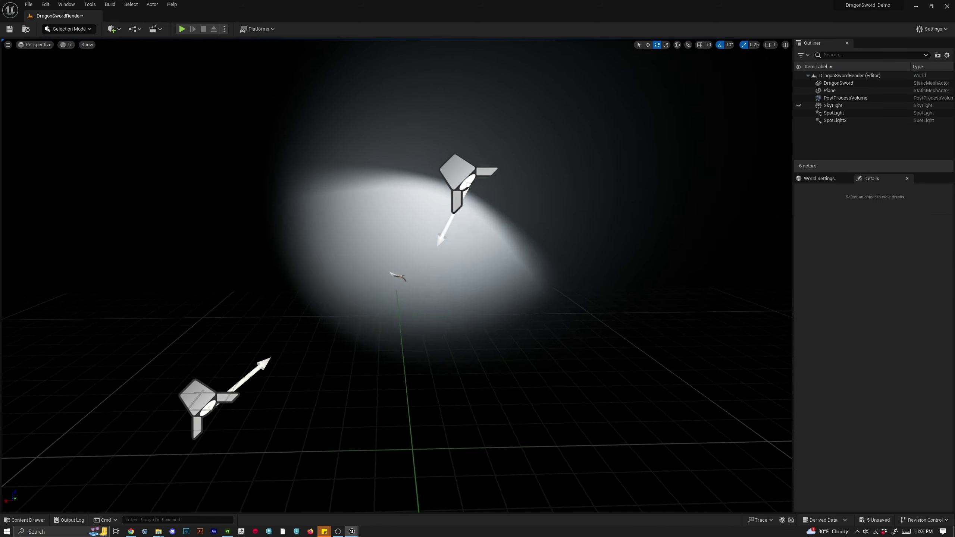
alt+right_drag(323, 241, 363, 228)
click(112, 29)
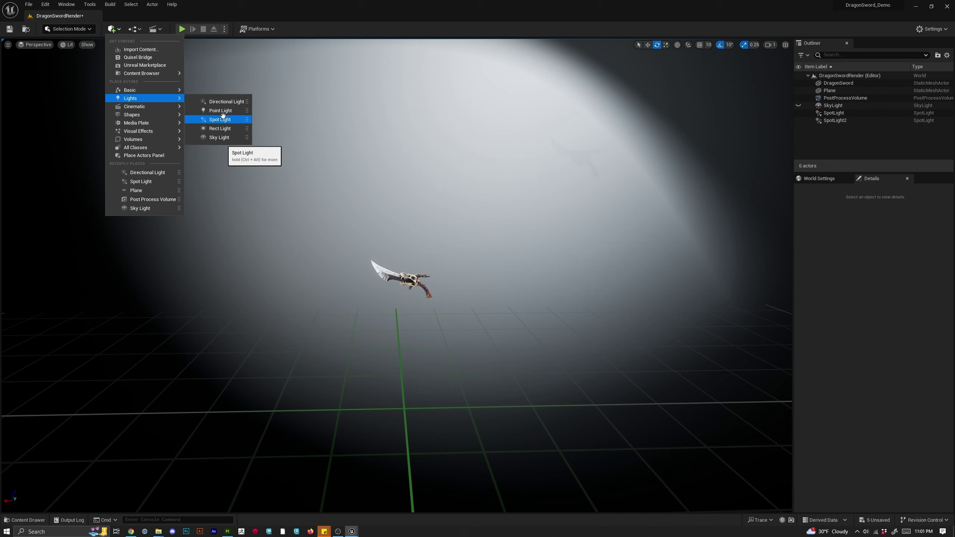
click(222, 120)
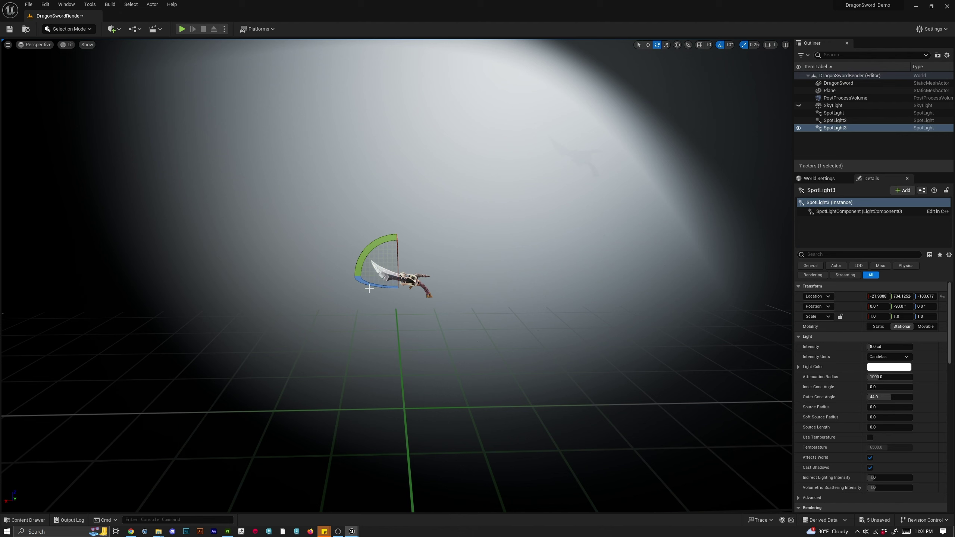
Duplicate the new spot light with a changed rotation, and delete that duplicate from the level.
alt+drag(369, 288, 407, 288)
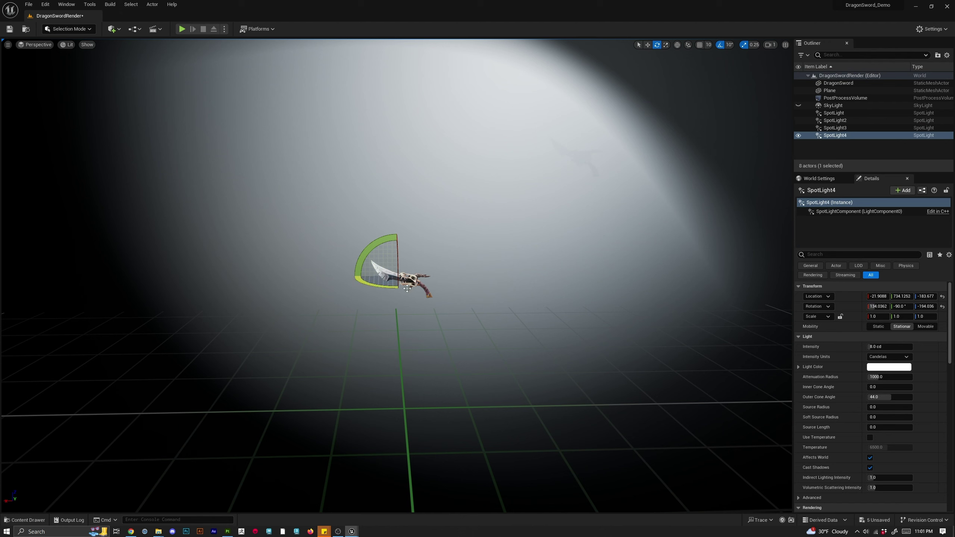
click(850, 148)
click(834, 136)
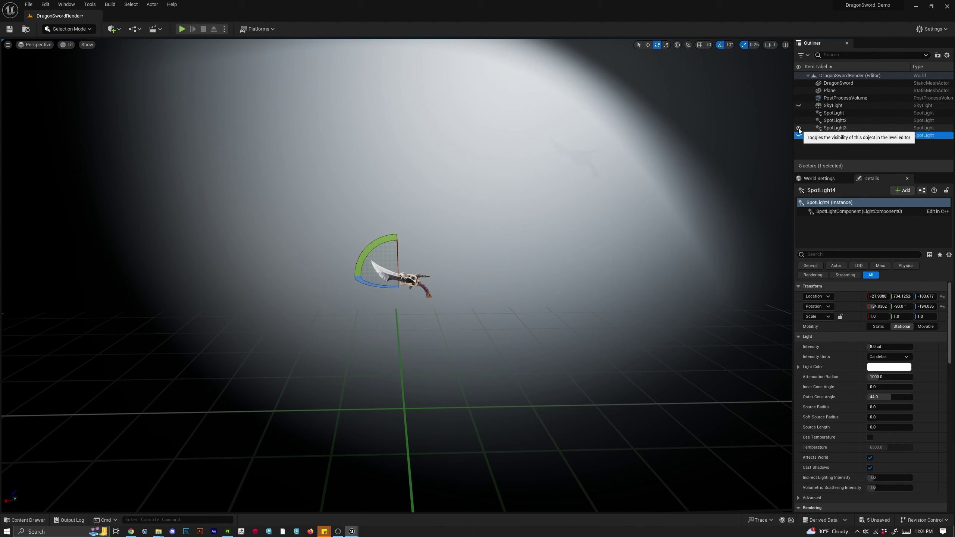
click(835, 136)
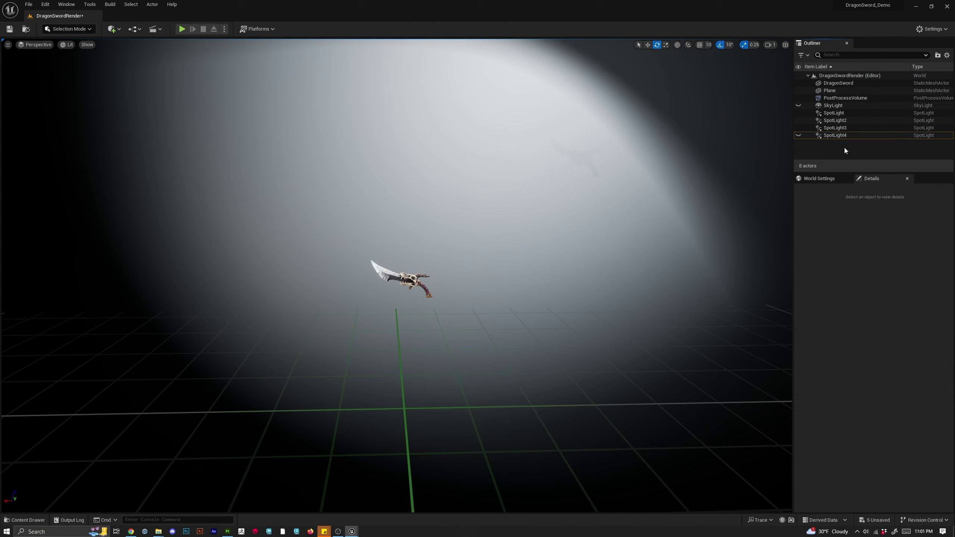
click(857, 135)
key(Delete)
Rename the newly added third spot light as SpotLight_RIM.
click(830, 128)
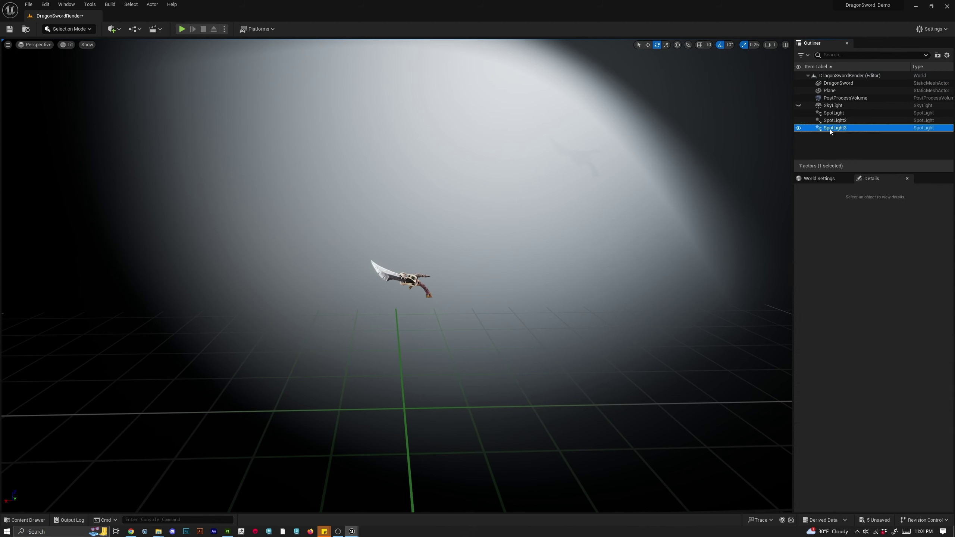
double_click(830, 129)
right_click(841, 129)
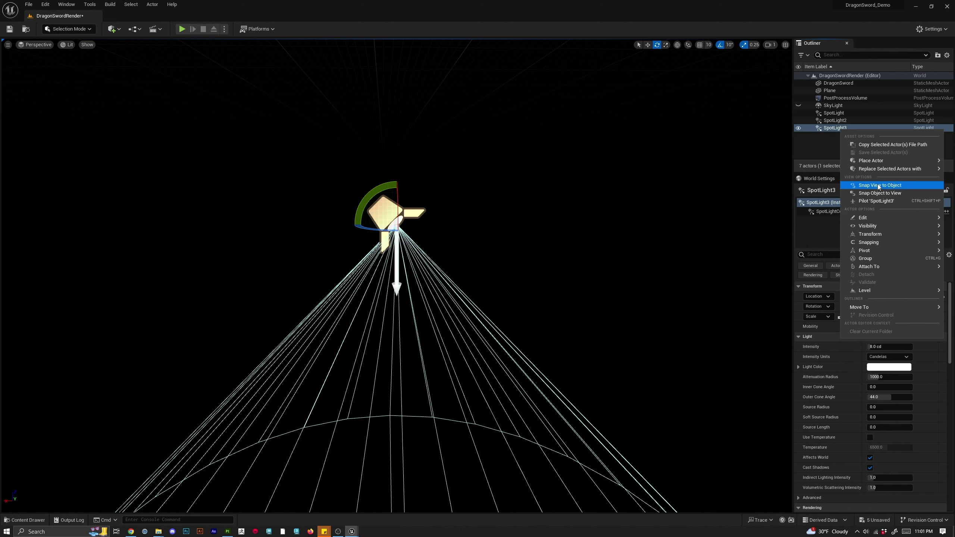
click(831, 145)
click(837, 141)
click(846, 129)
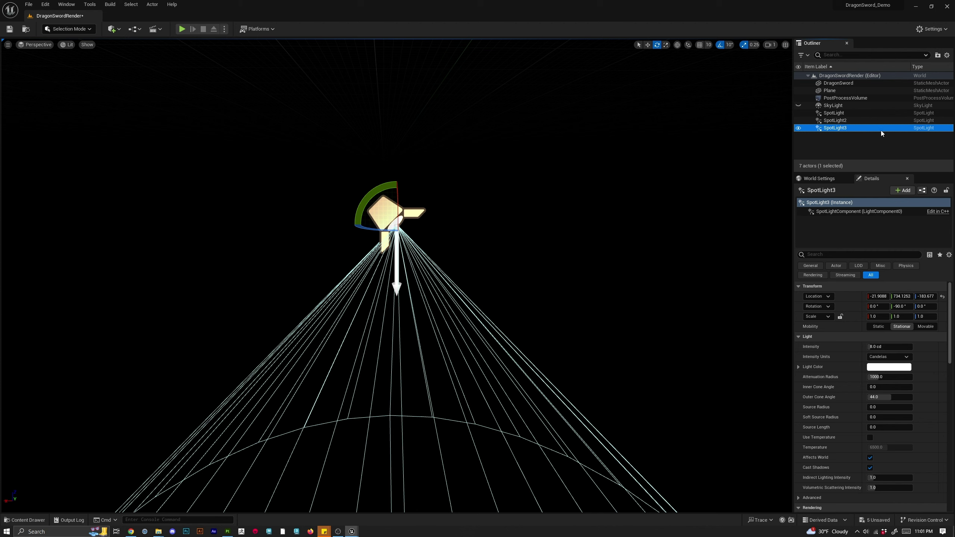
click(830, 128)
click(855, 128)
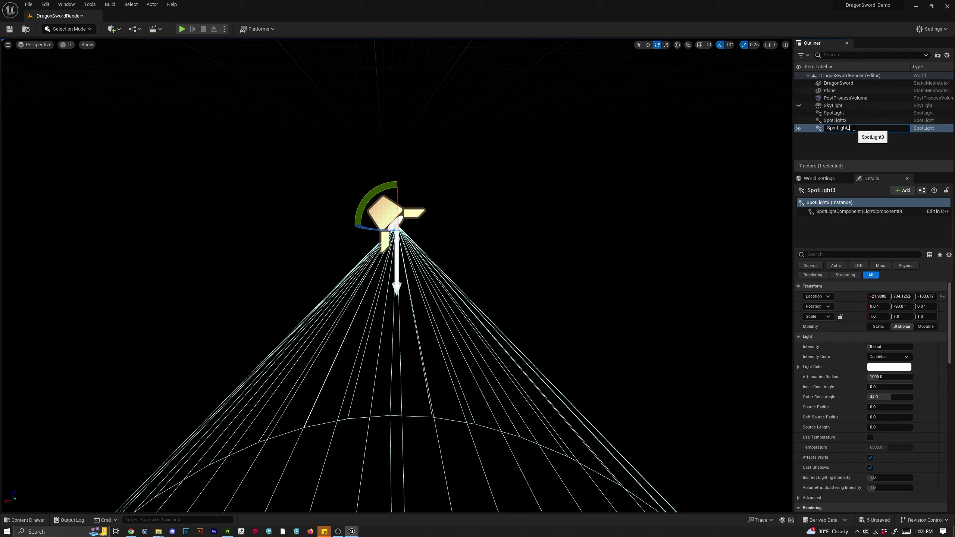
text(SpotLight_RIM)
key(Return)
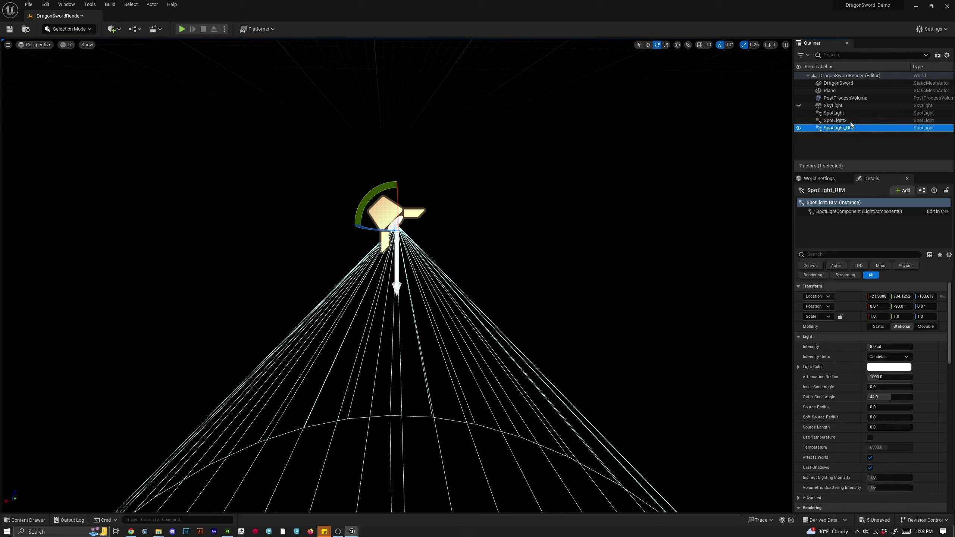
Rename SpotLight2 as SpotLight_Fill.
double_click(851, 121)
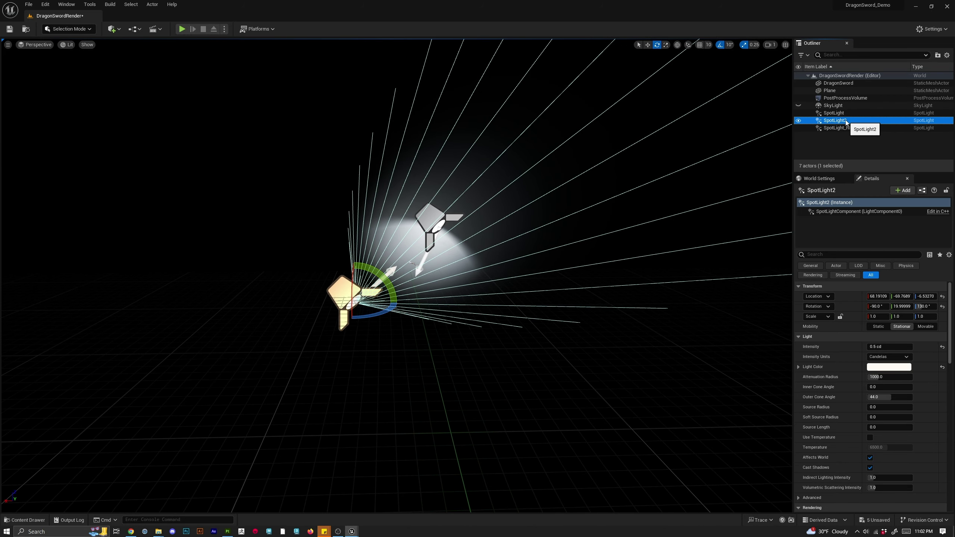
right_click(846, 120)
key(F2)
click(853, 120)
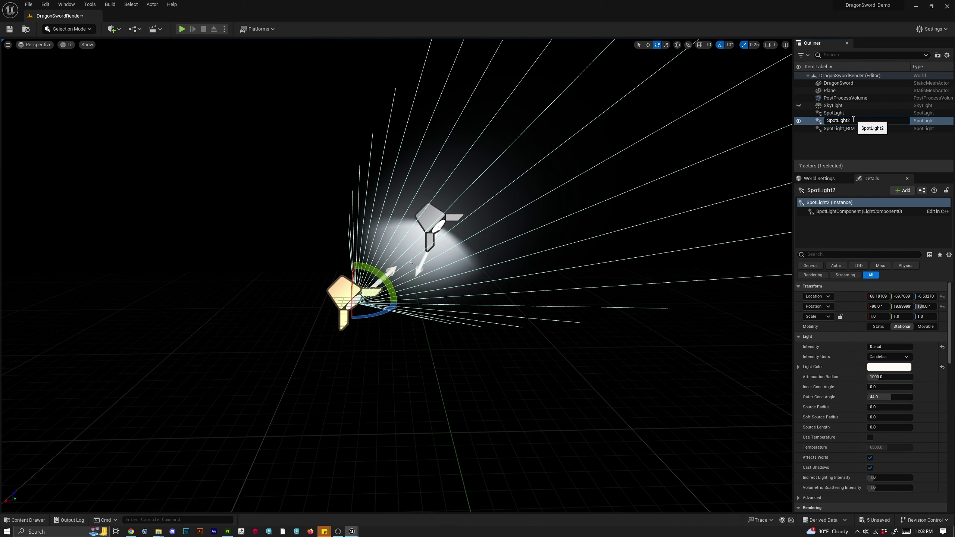
click(873, 122)
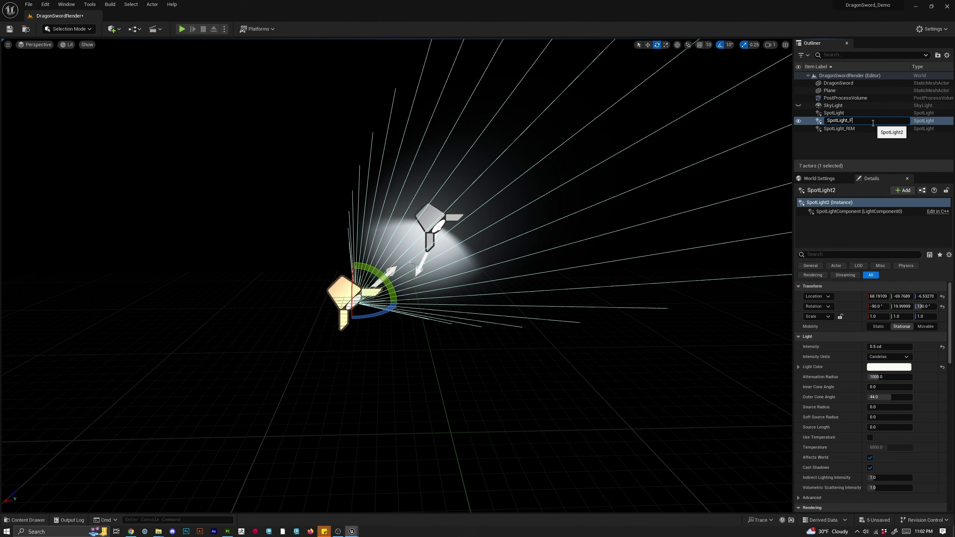
text(_Fill)
key(Return)
Rename the first spot light, SpotLight, with a name beginning SpotLight_K.
double_click(850, 114)
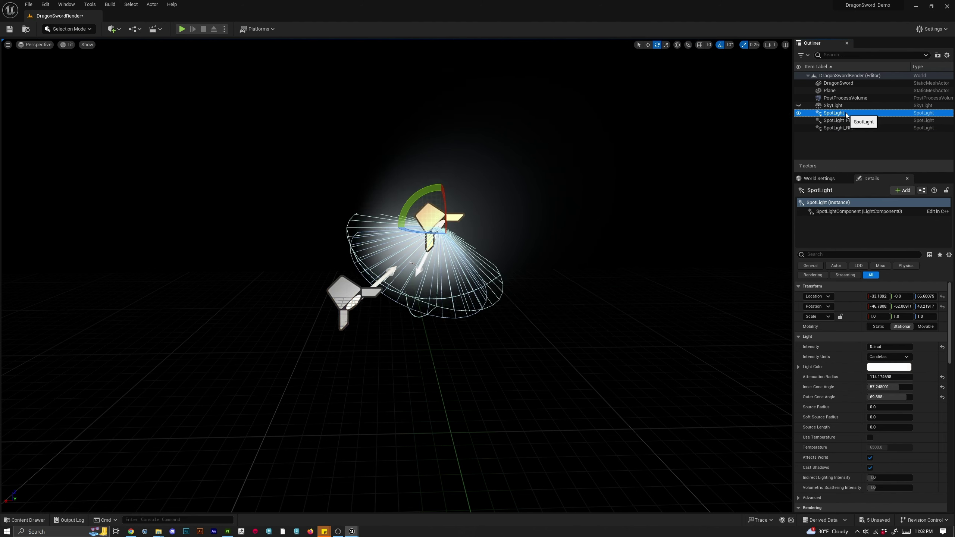
right_click(850, 116)
click(848, 113)
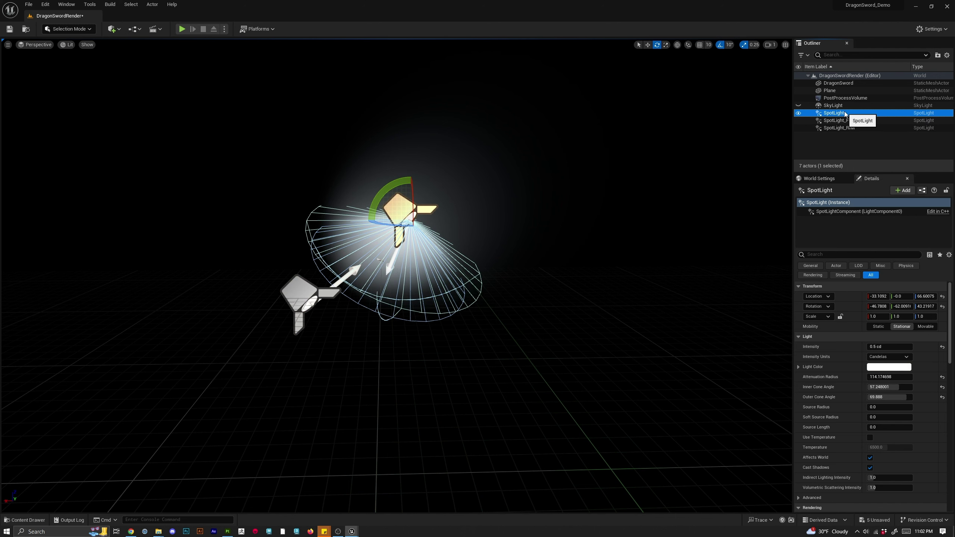
right_click(848, 112)
mouse_move(879, 232)
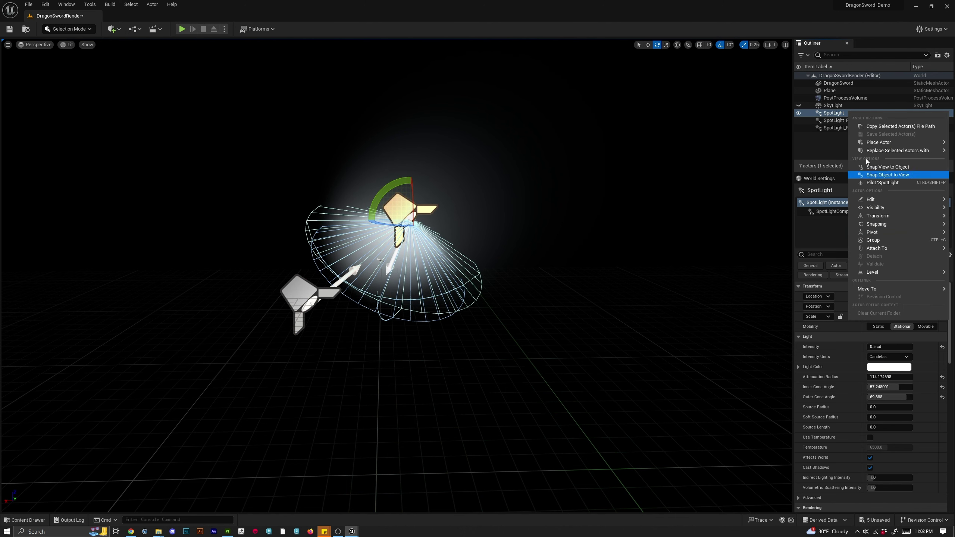
right_click(845, 113)
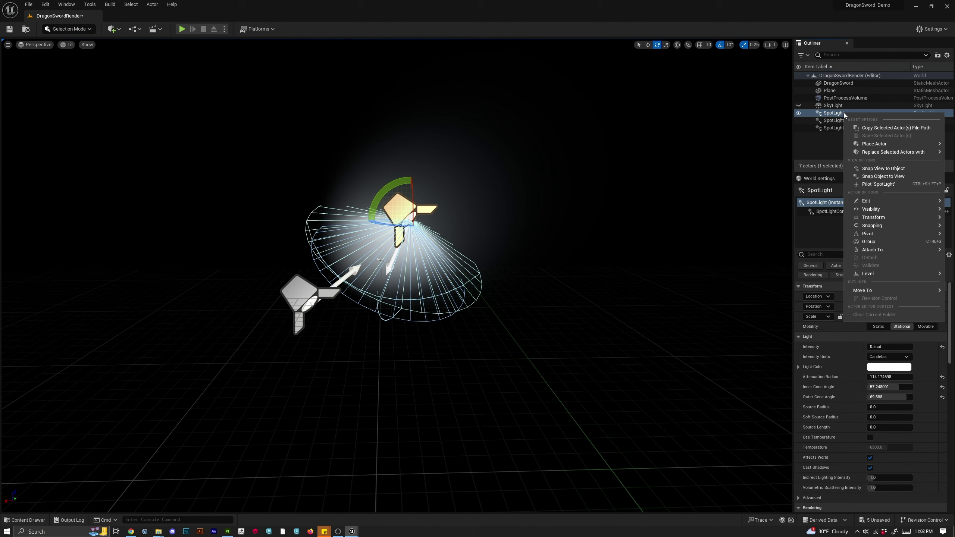
mouse_move(879, 205)
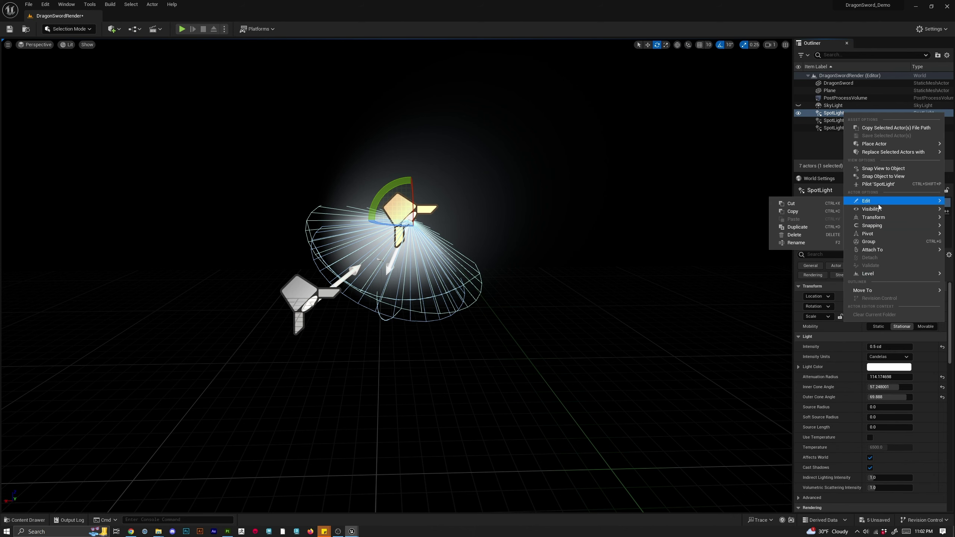
click(846, 114)
right_click(847, 114)
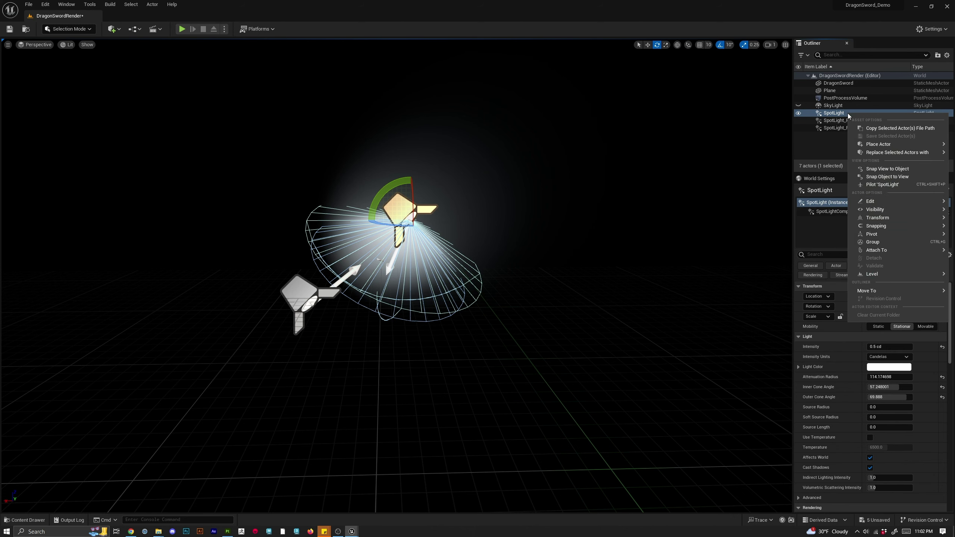
click(847, 115)
right_click(847, 114)
click(851, 112)
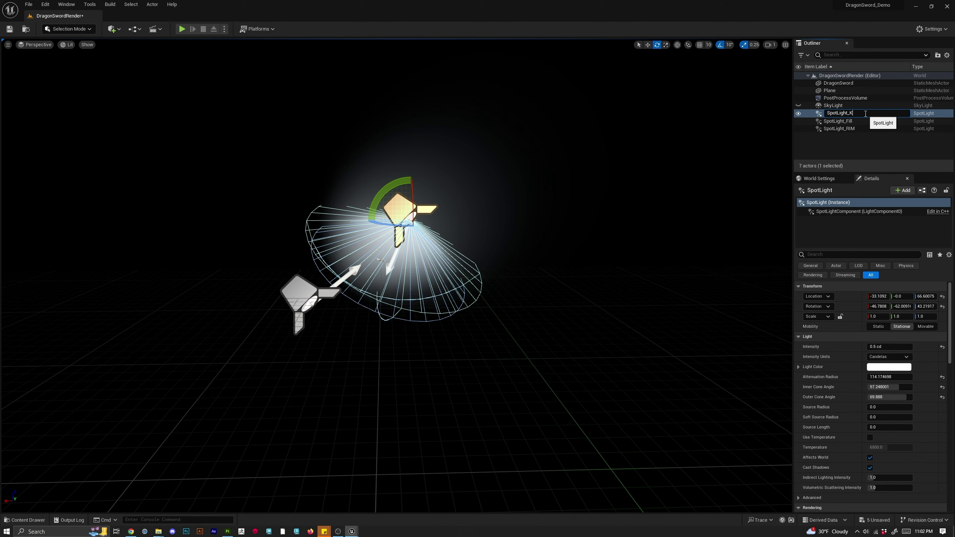
Rename the selected spotlight as SpotLight_Key.
text(_Key)
key(Return)
click(836, 146)
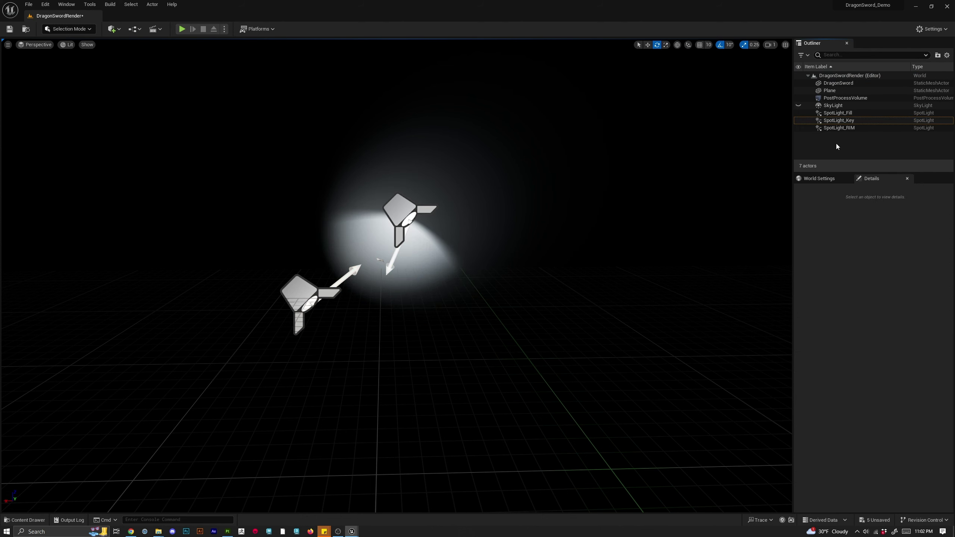
Set the location of SpotLight_RIM to 0, 0, 0.
click(839, 129)
scroll(433, 264, up, 8)
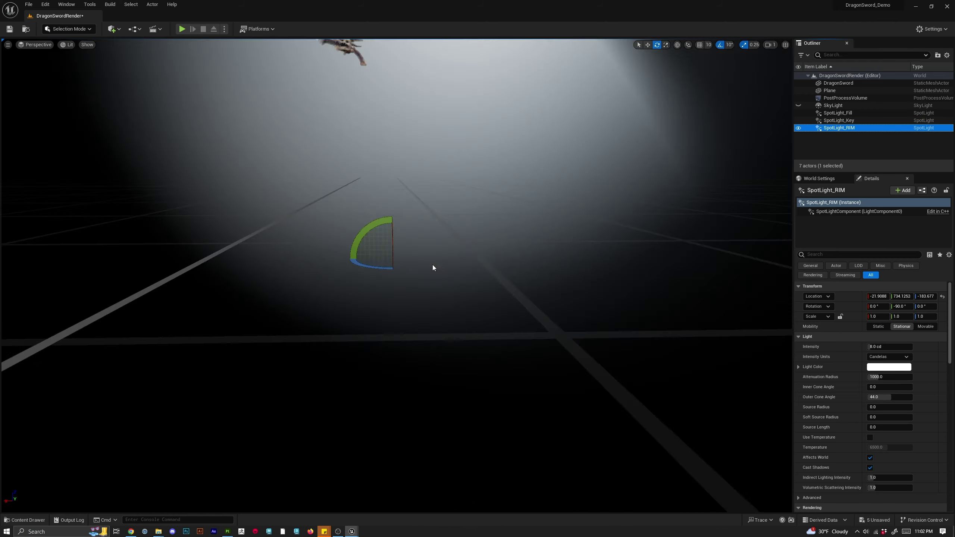
scroll(428, 293, down, 2)
scroll(439, 292, up, 1)
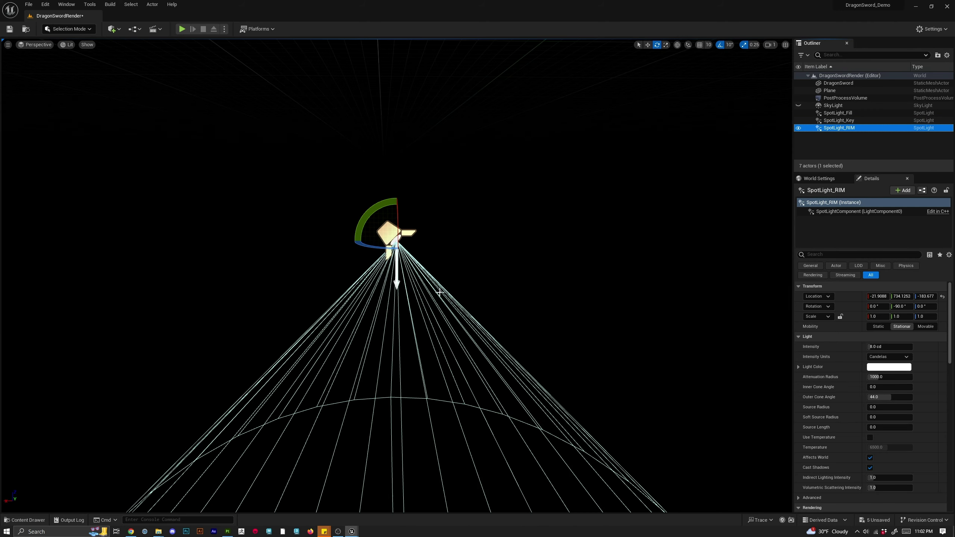
click(877, 298)
text(0)
click(914, 297)
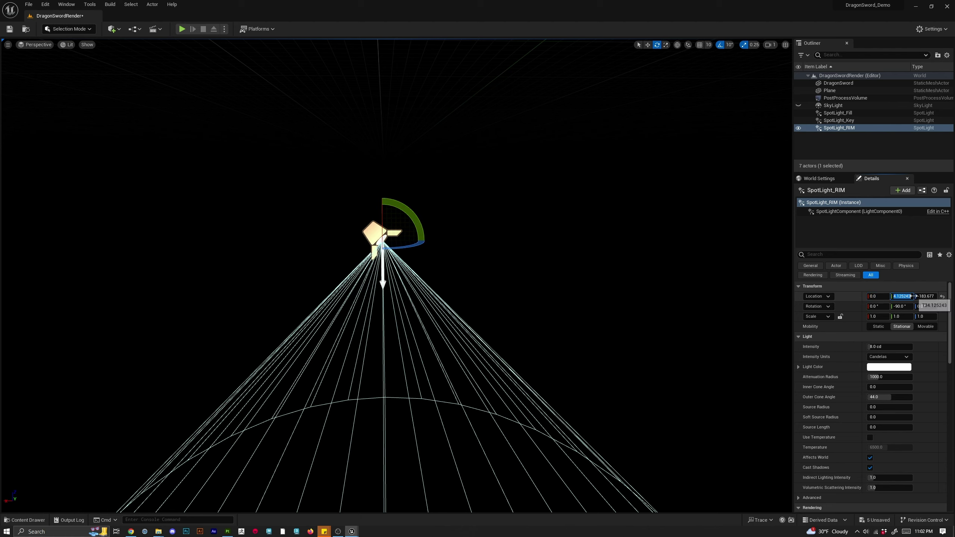
text(0)
key(Tab)
text(0)
key(Return)
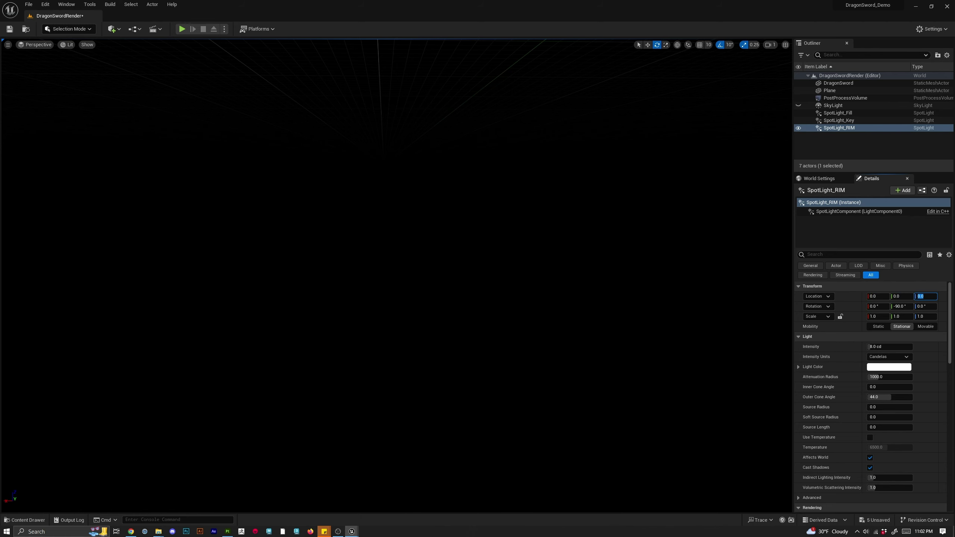
Raise the rim spotlight straight above the origin to a Z location of about 70.
key(f)
alt+drag(469, 320, 587, 320)
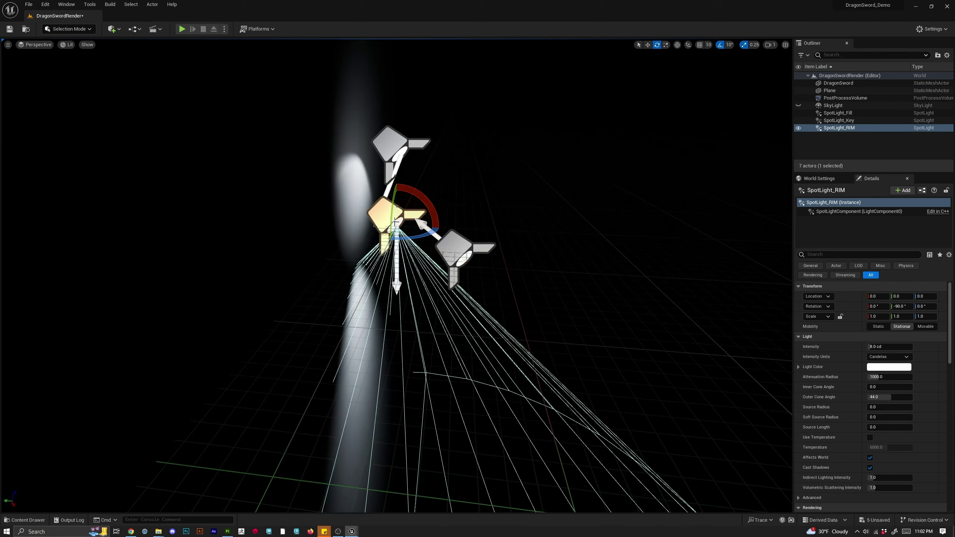
key(w)
drag(397, 216, 397, 146)
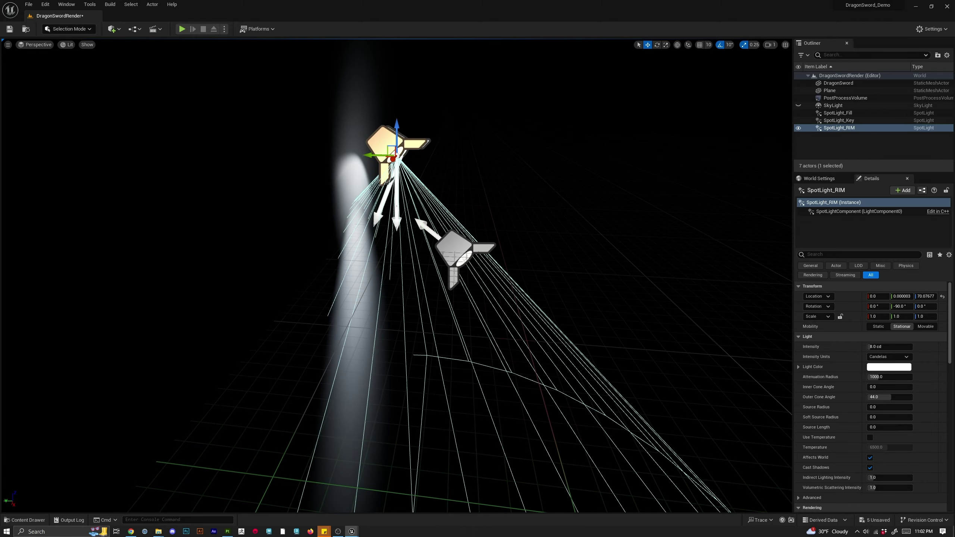
Move the rim spotlight sideways to the back of the dragon sword and rotate it to aim at the sword.
alt+right_drag(397, 263, 474, 263)
alt+drag(474, 263, 580, 267)
scroll(497, 256, up, 5)
drag(526, 65, 447, 69)
key(e)
drag(501, 97, 338, 241)
key(w)
Frame the dragon sword and examine from several angles how the lights fall on it.
mouse_move(591, 357)
alt+mouse_down()
mouse_move(489, 358)
mouse_move(590, 357)
alt+mouse_up()
click(590, 356)
key(f)
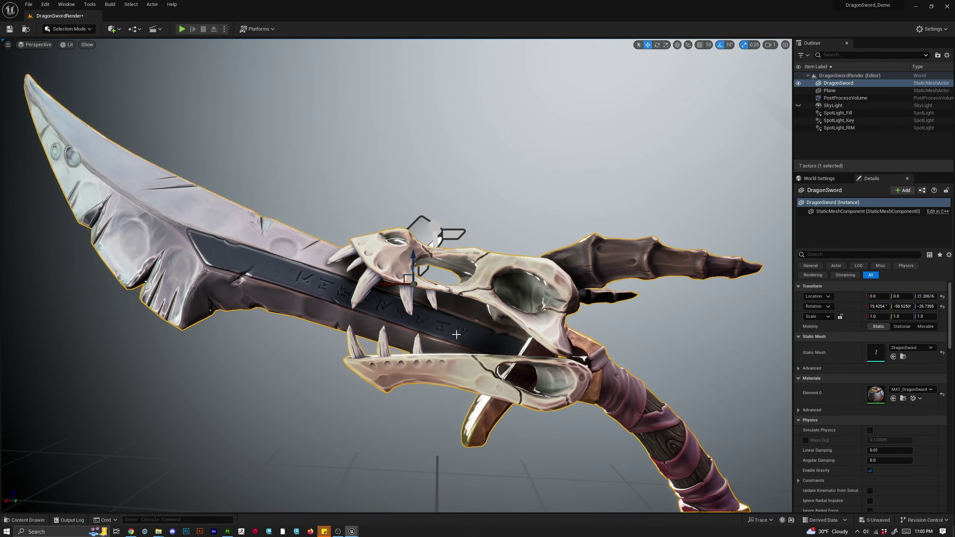
alt+drag(457, 334, 519, 335)
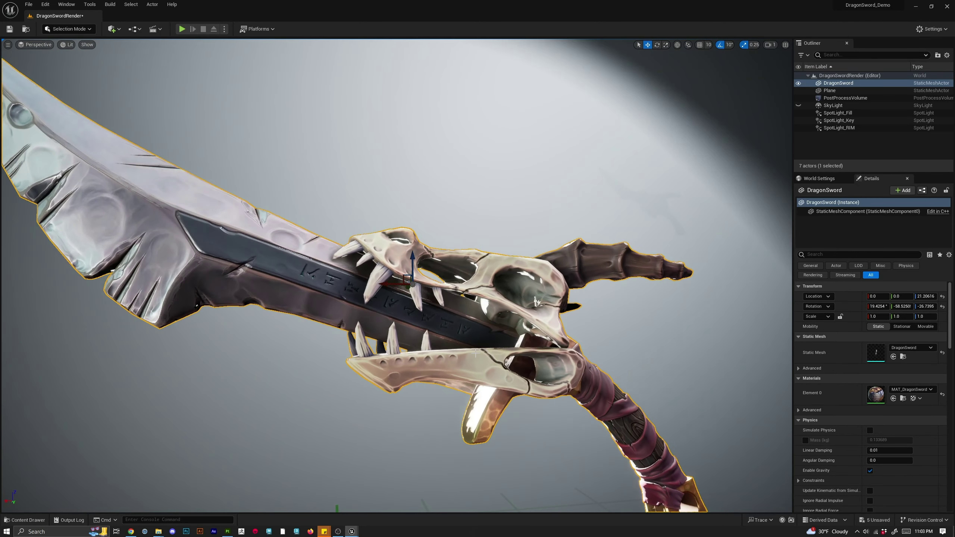
alt+right_drag(520, 334, 467, 334)
alt+drag(467, 335, 414, 343)
mouse_move(468, 349)
alt+right_down()
mouse_move(494, 349)
mouse_move(469, 349)
alt+right_up()
alt+drag(468, 348, 589, 384)
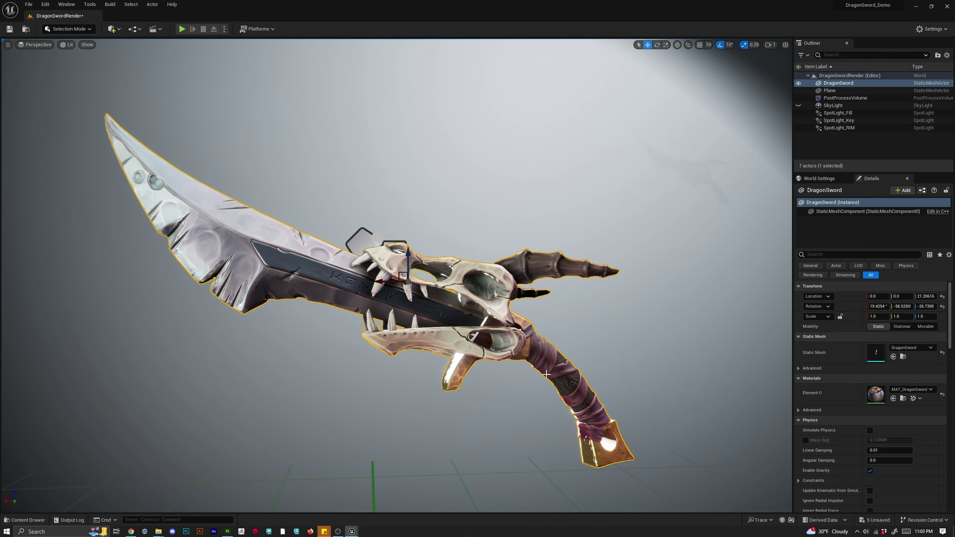
drag(408, 270, 519, 384)
key(ctrl+z)
Raise the rim spotlight to a Z location of about 27.7 and tilt it downward toward the sword.
click(839, 128)
key(e)
key(ctrl+z)
key(w)
scroll(350, 335, down, 10)
scroll(323, 263, up, 8)
scroll(322, 263, up, 2)
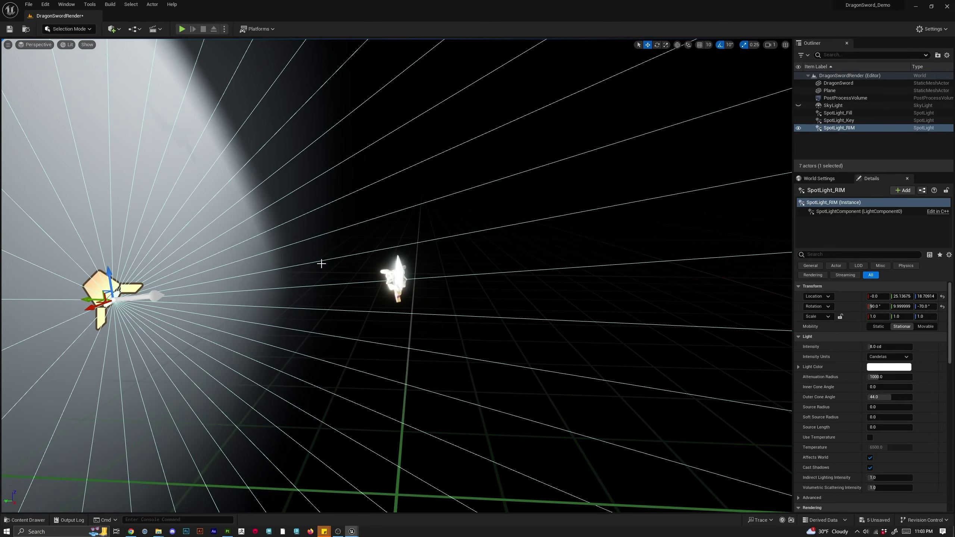
drag(112, 288, 115, 163)
key(e)
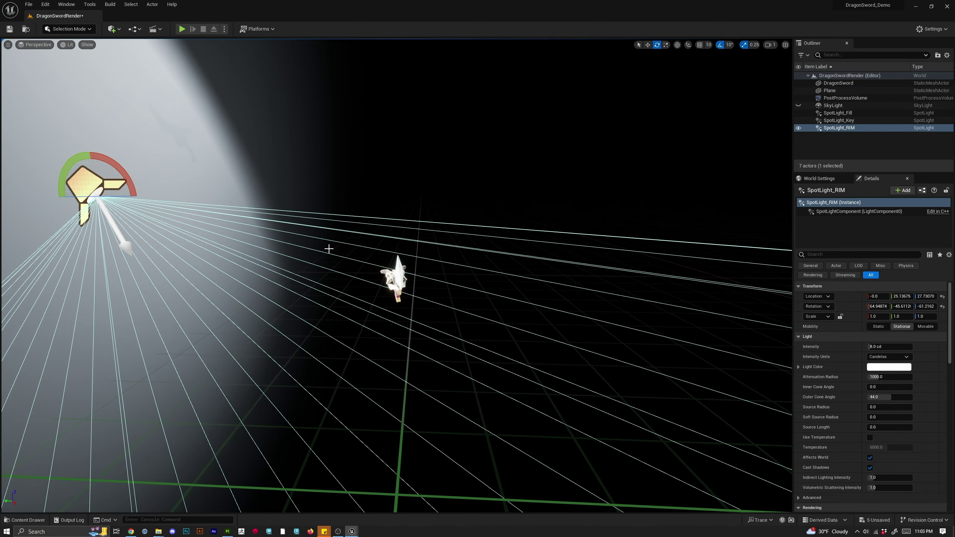
alt+drag(328, 248, 181, 245)
scroll(329, 248, up, 8)
scroll(396, 276, down, 6)
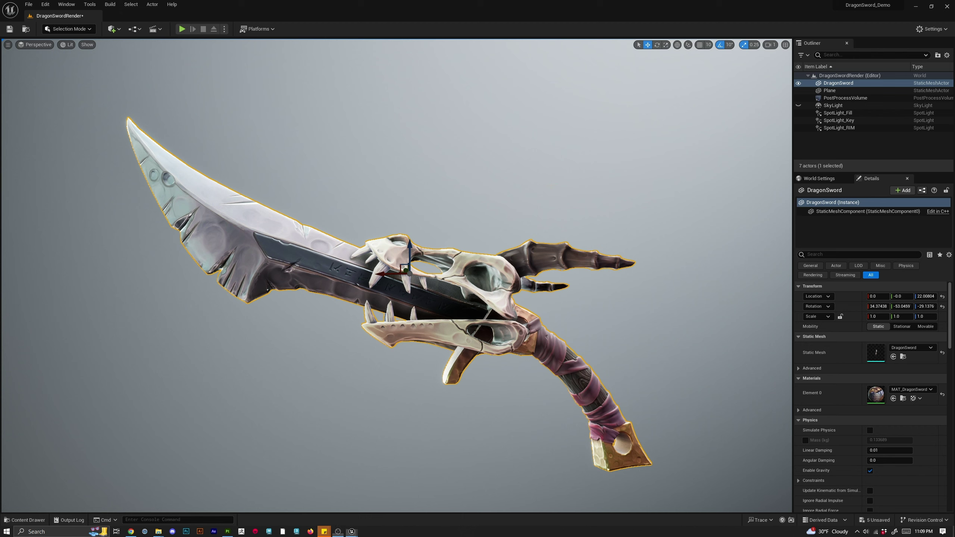
Open the Color parameter of the backdrop plane's BasicShapeMaterial for editing, with the material editor moved aside to uncover the sword.
click(389, 389)
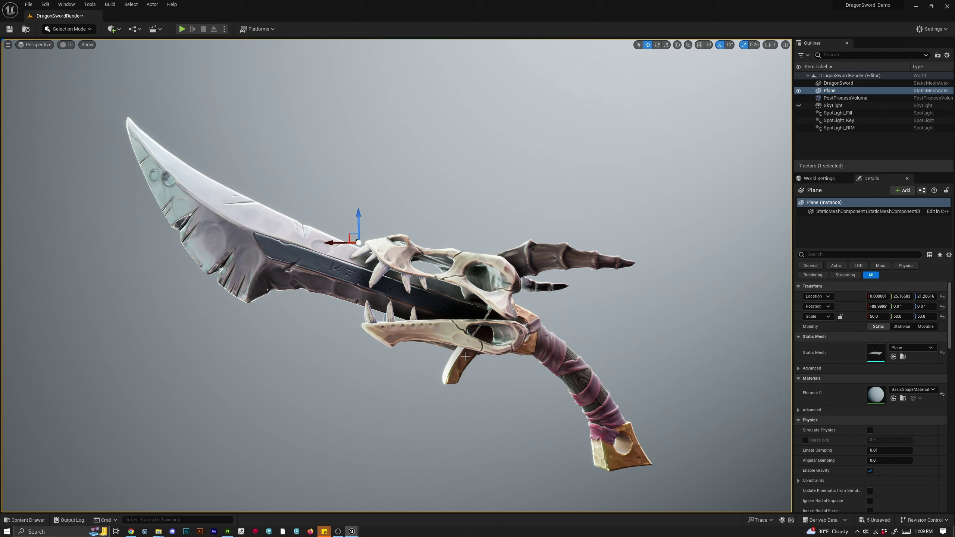
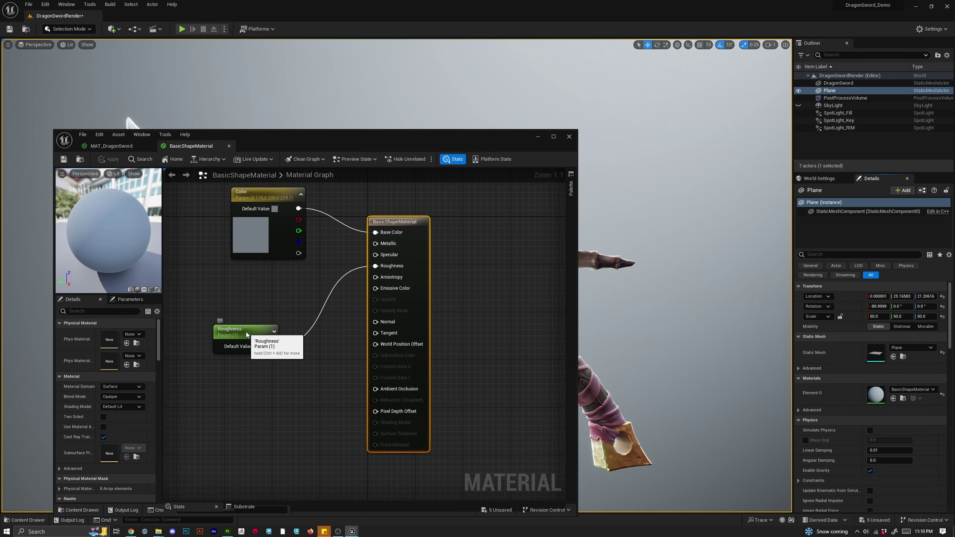
click(246, 334)
double_click(249, 238)
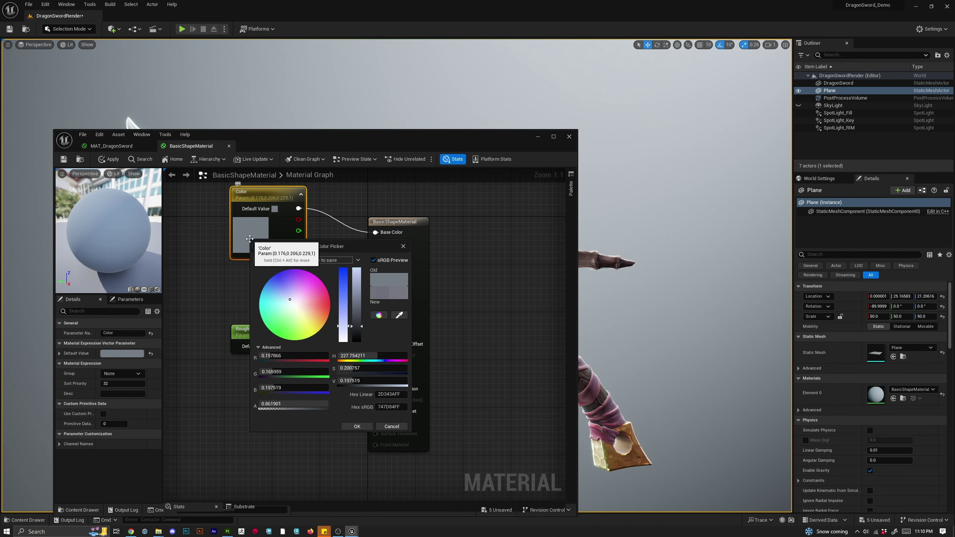
drag(402, 133, 855, 166)
drag(359, 248, 569, 233)
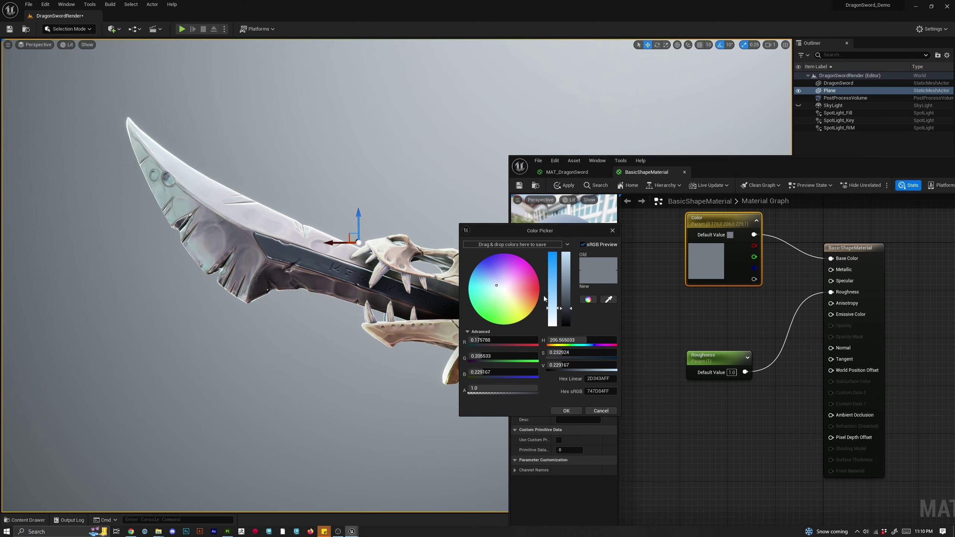
Try teal shades for the backdrop colour, settle on muted blue 617C98FF and save the material.
click(491, 288)
drag(490, 287, 488, 290)
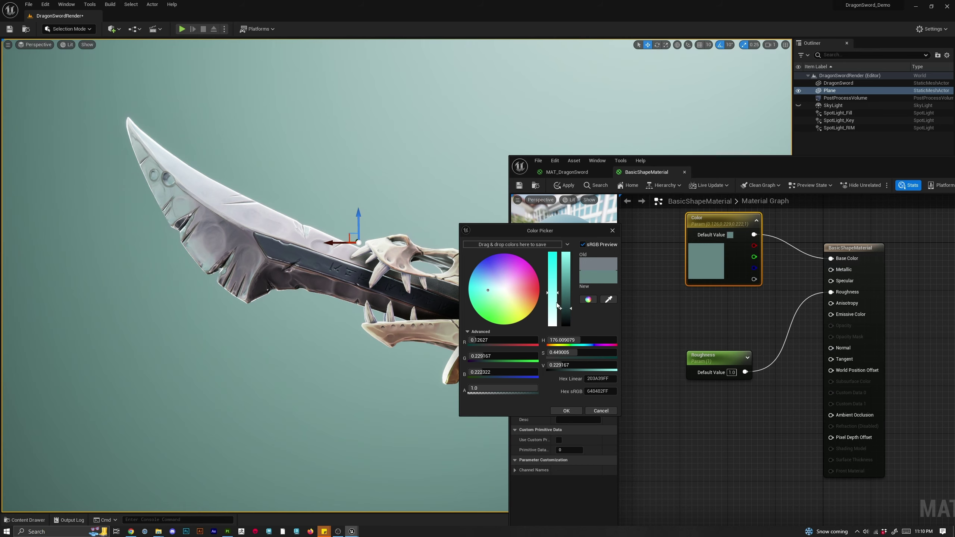
click(569, 292)
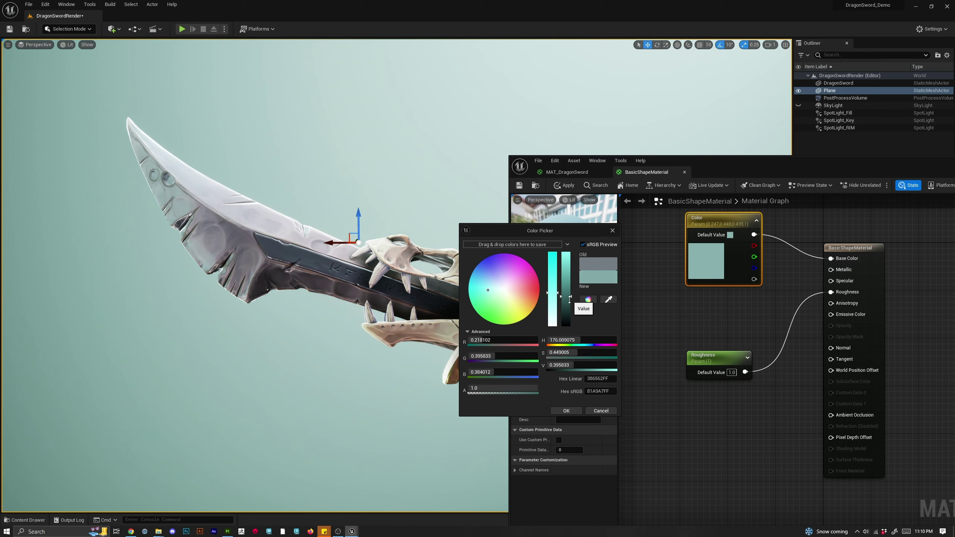
click(569, 303)
click(484, 291)
mouse_move(484, 291)
mouse_down()
mouse_move(499, 281)
mouse_move(487, 277)
mouse_up()
click(492, 281)
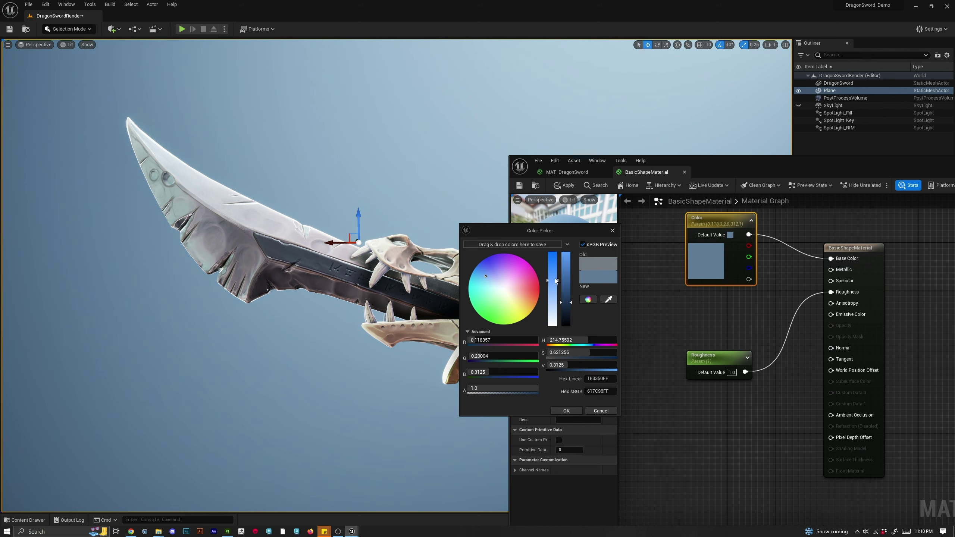
click(567, 410)
click(526, 186)
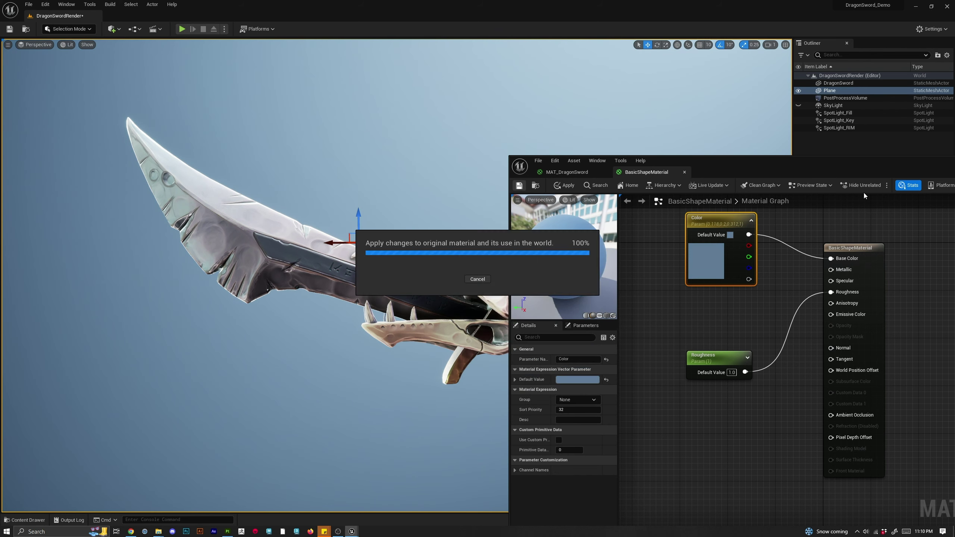
Set the backdrop colour to the darker blue 394F69FF, save the material and move its editor out of the viewport.
drag(736, 166, 781, 163)
double_click(803, 258)
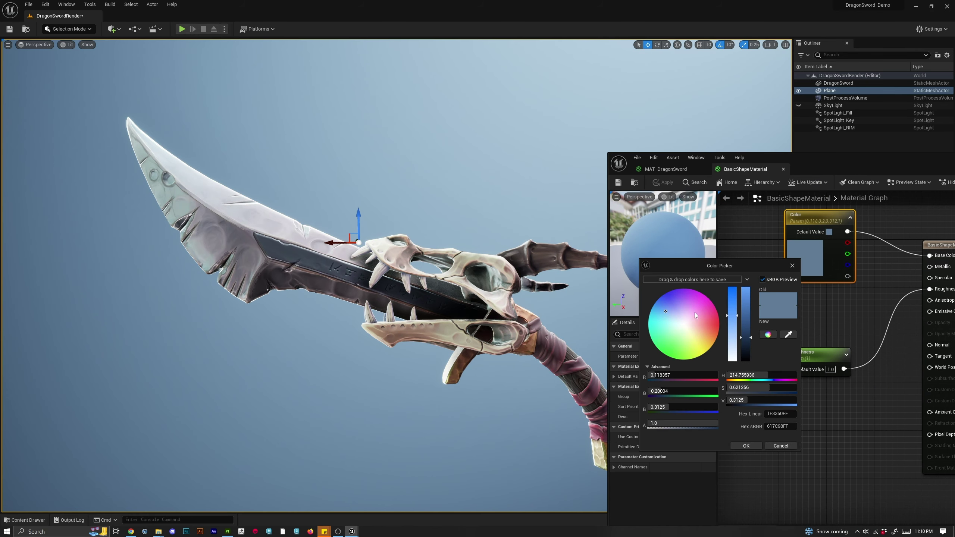
drag(750, 340, 750, 350)
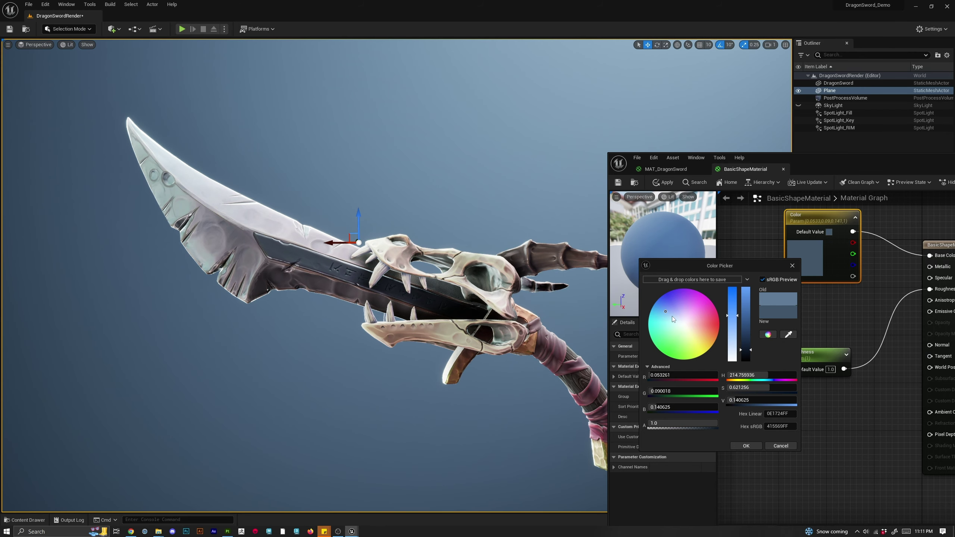
drag(666, 313, 664, 309)
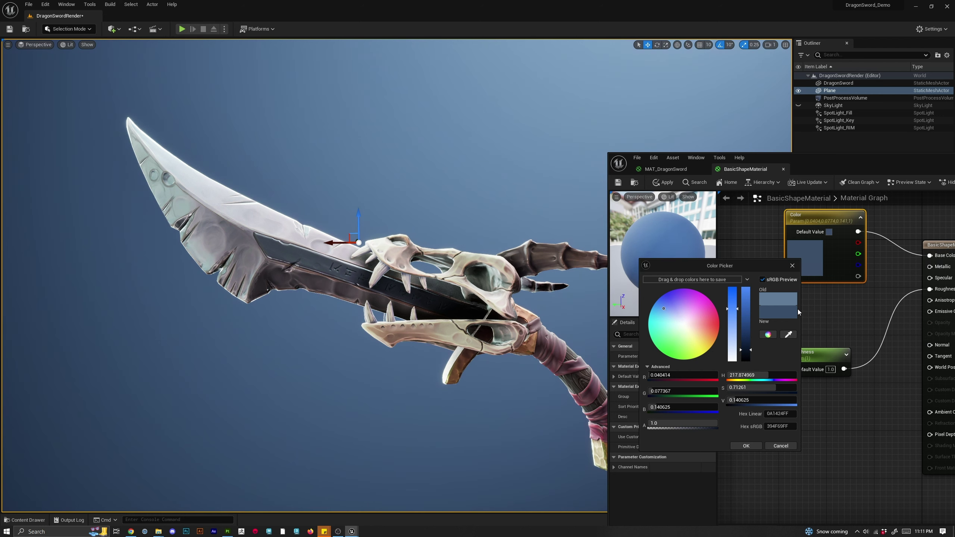
click(746, 445)
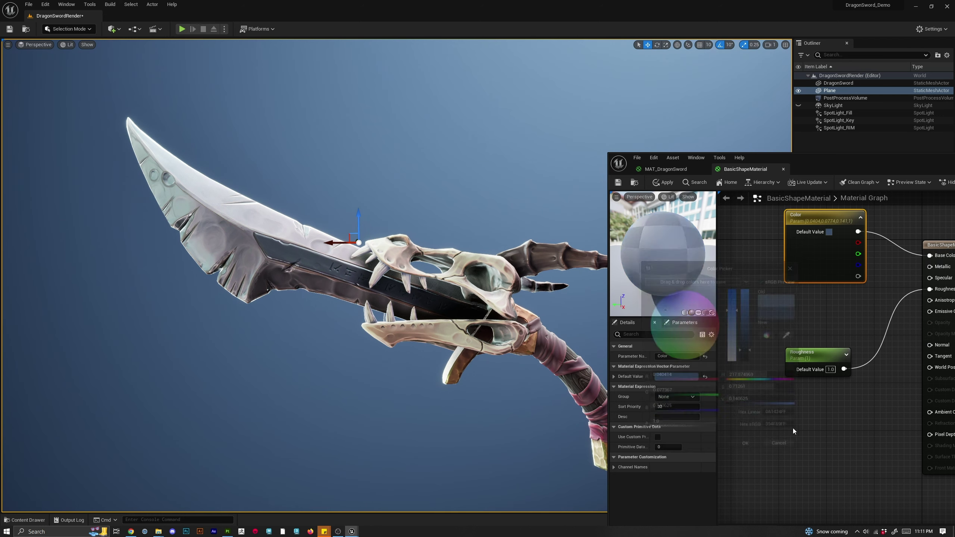
click(618, 183)
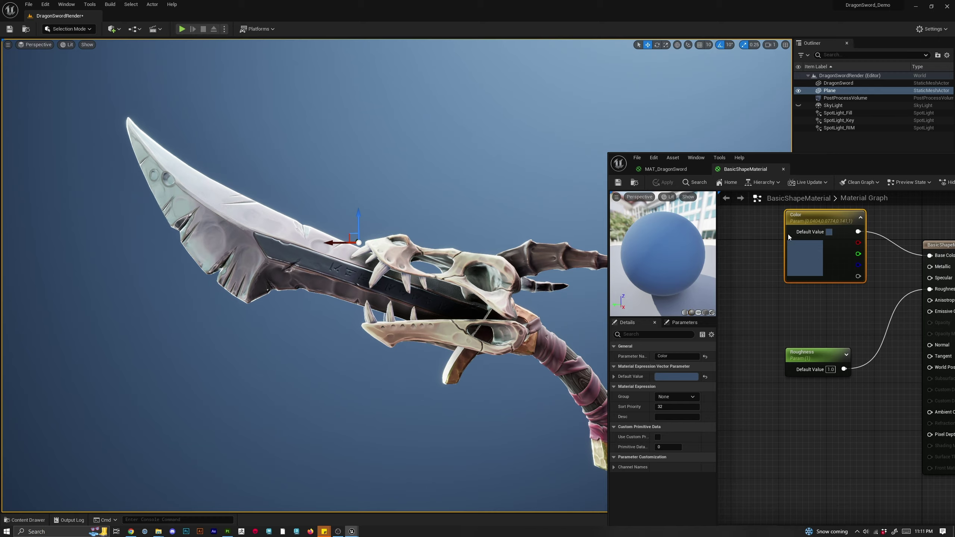
drag(830, 165, 0, 441)
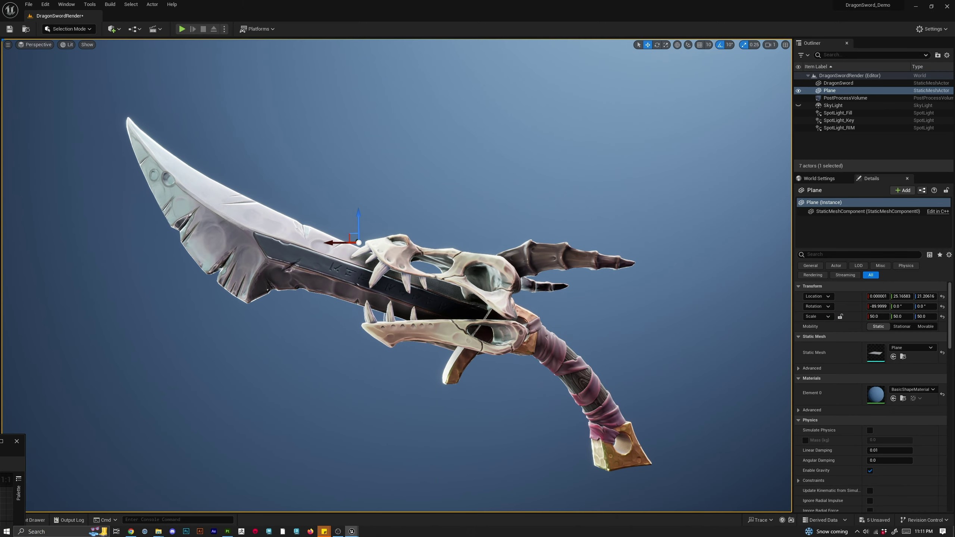
Set the intensity of SpotLight_RIM to 1.5 cd and compare the sword with the light hidden and shown.
click(842, 128)
click(899, 347)
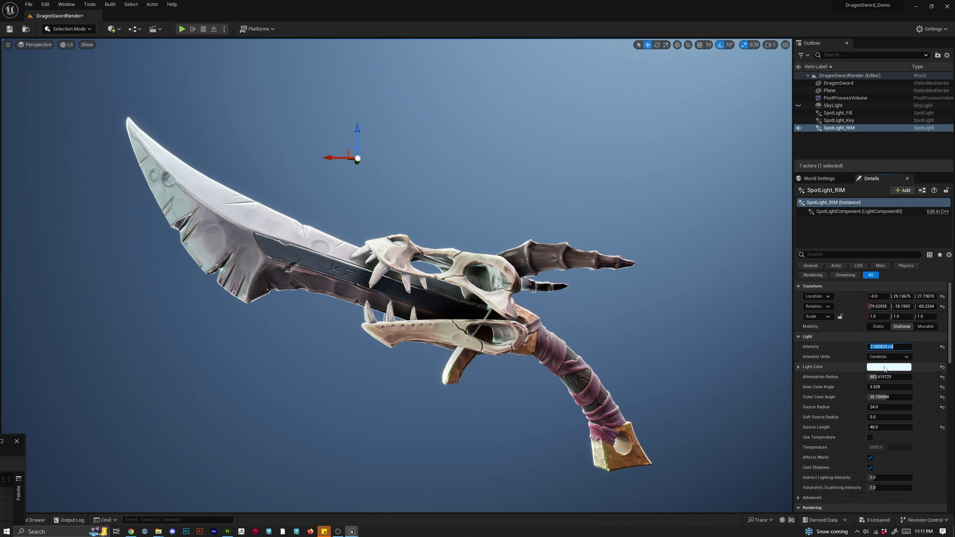
text(2)
key(Return)
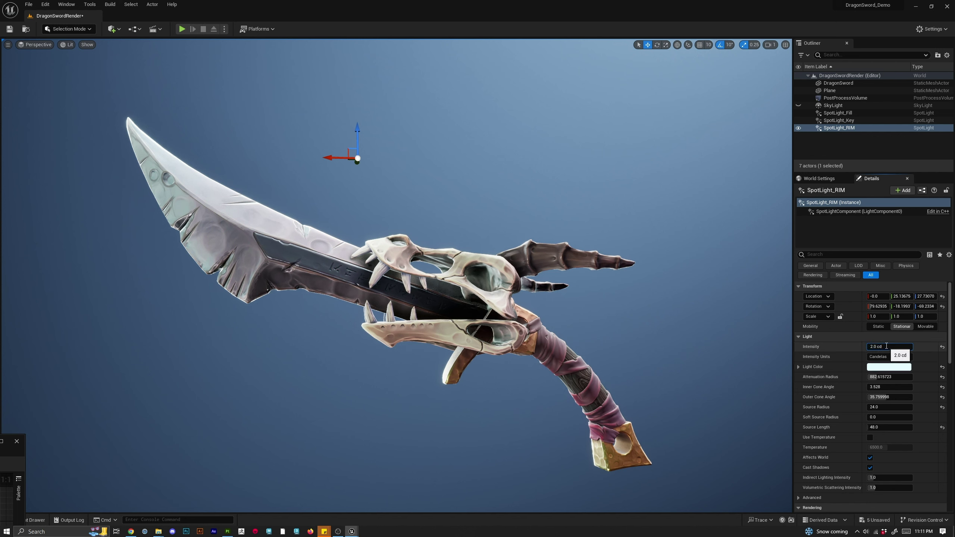
text(1.5)
key(Return)
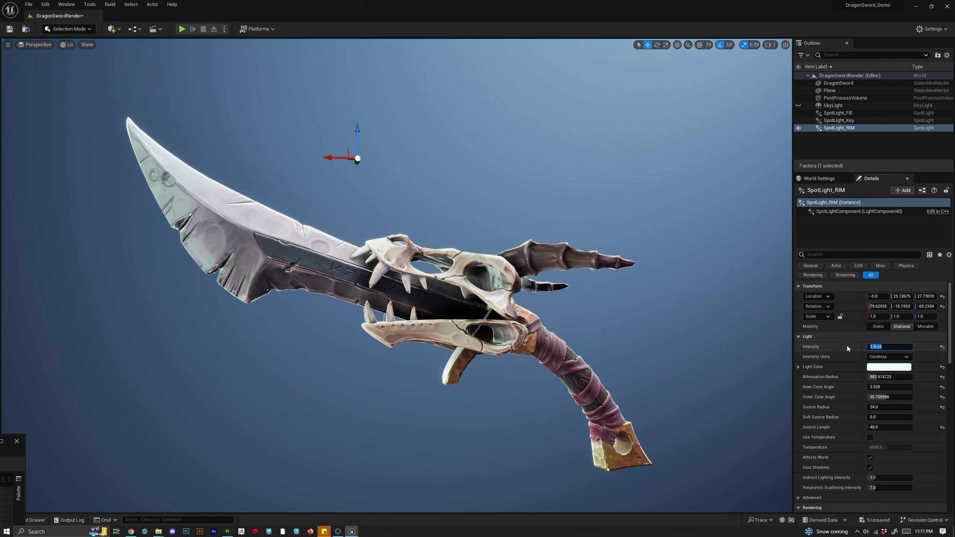
click(799, 129)
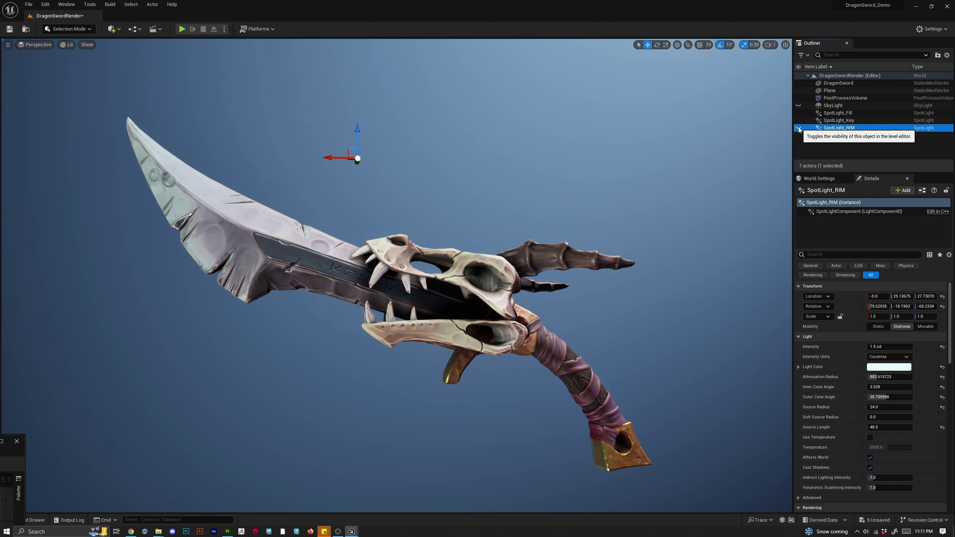
click(799, 129)
Try a rim light intensity of 1 cd, and return it to 1.5 cd.
click(883, 347)
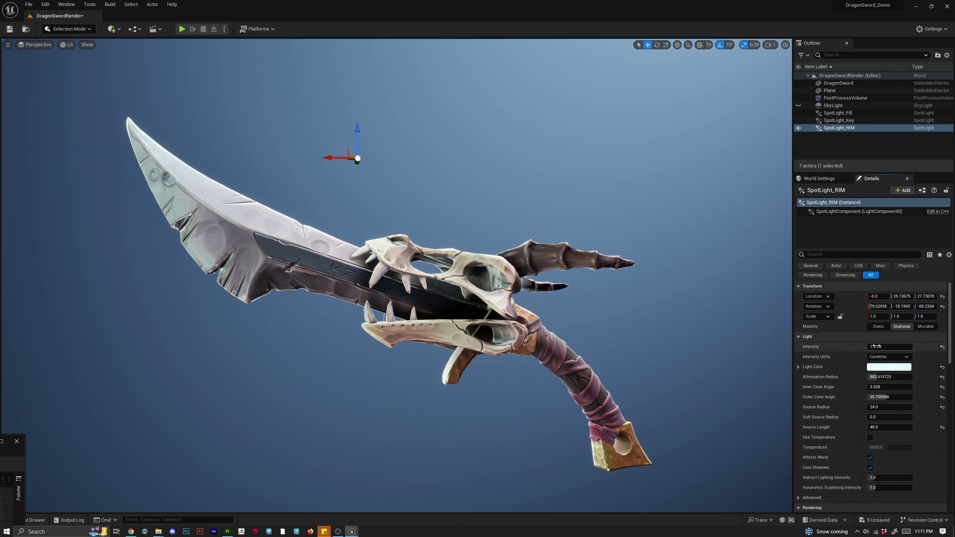
text(1)
key(Return)
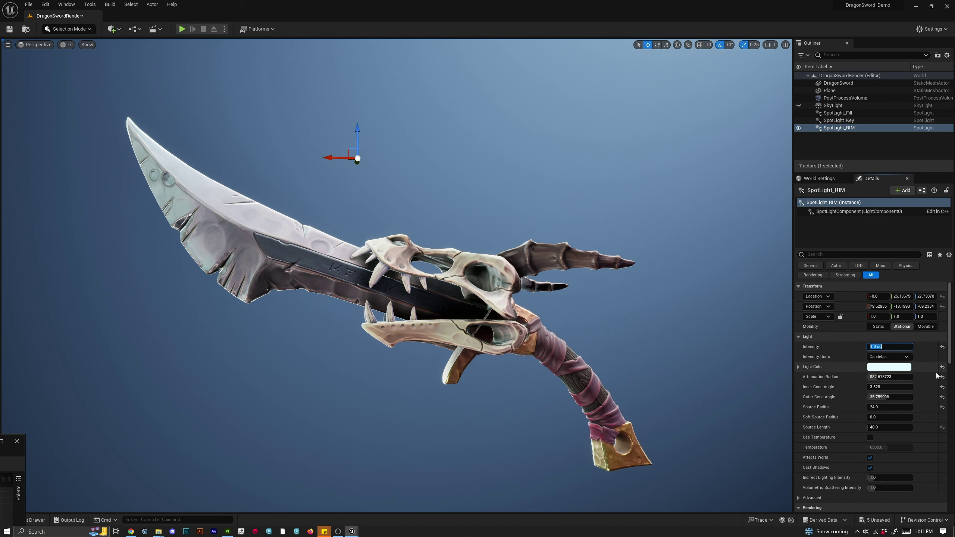
click(875, 347)
drag(875, 347, 827, 348)
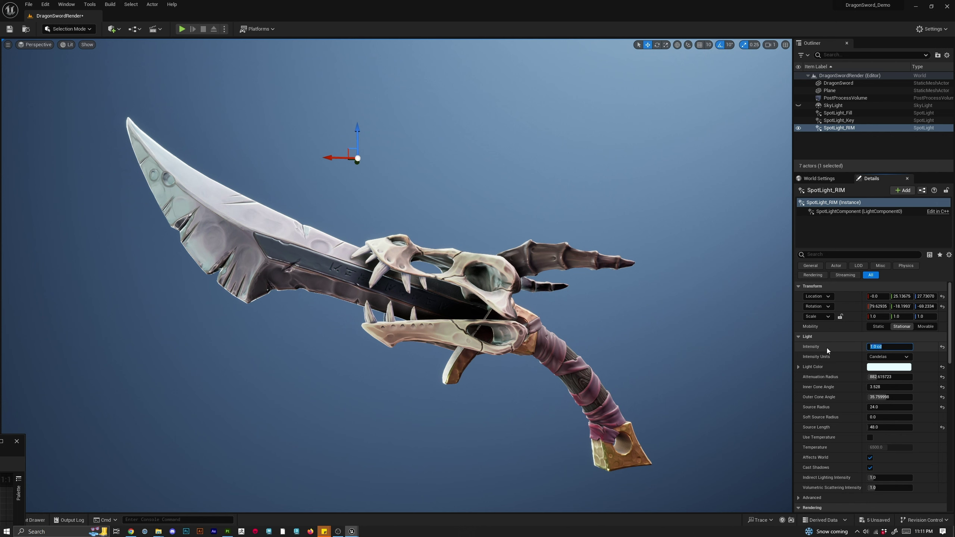
text(1.5)
key(Return)
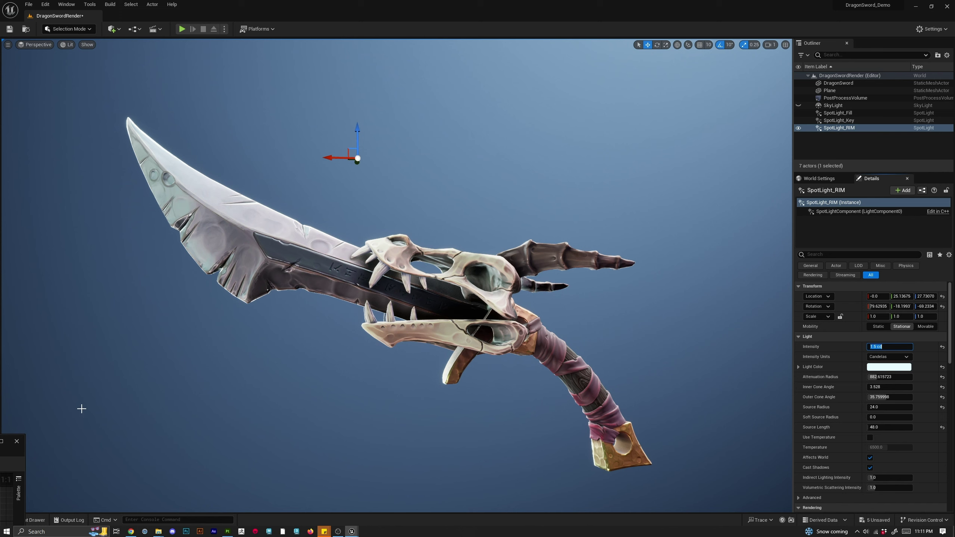
Bring the material editor back over the viewport, show the MAT_DragonSword graph and spread its texture samples to leave a gap above the lowest one.
drag(1, 447, 473, 129)
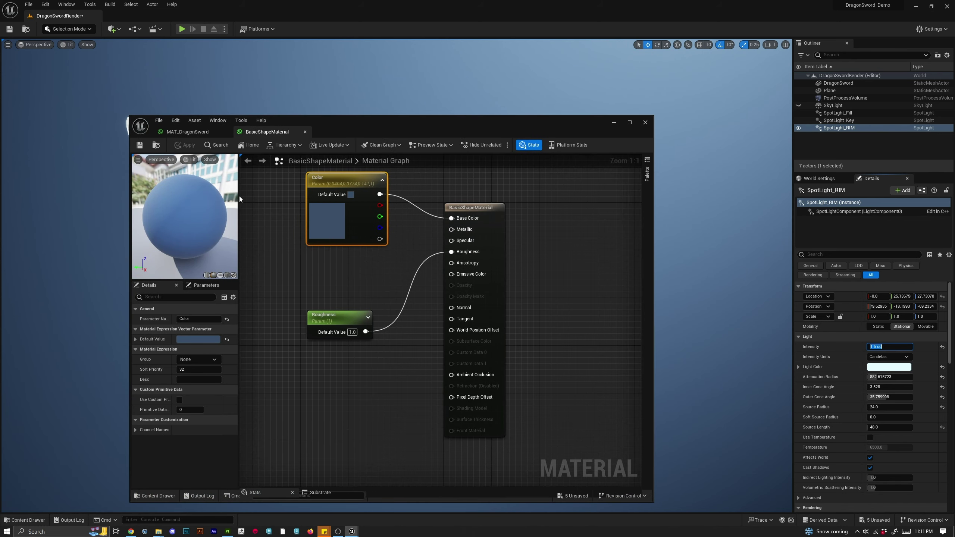
click(190, 132)
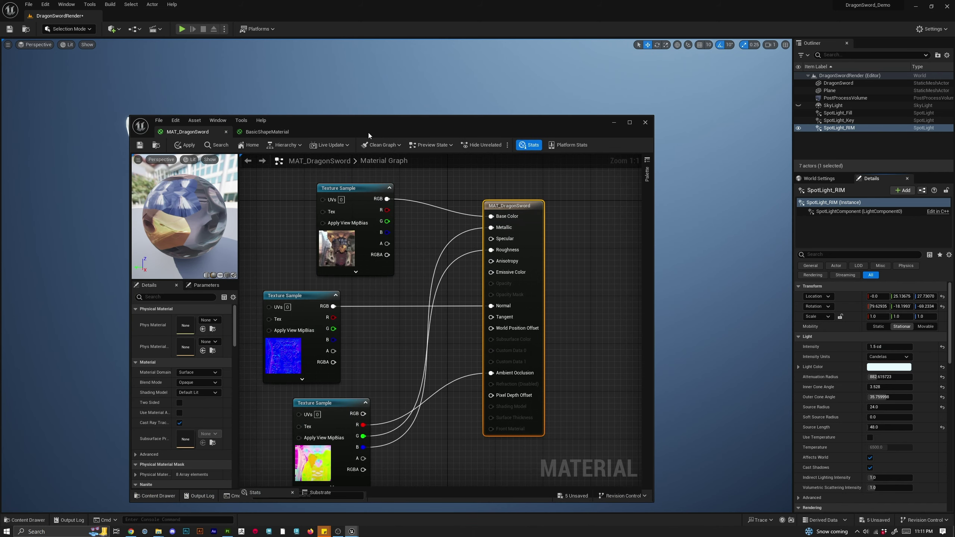
drag(369, 133, 376, 102)
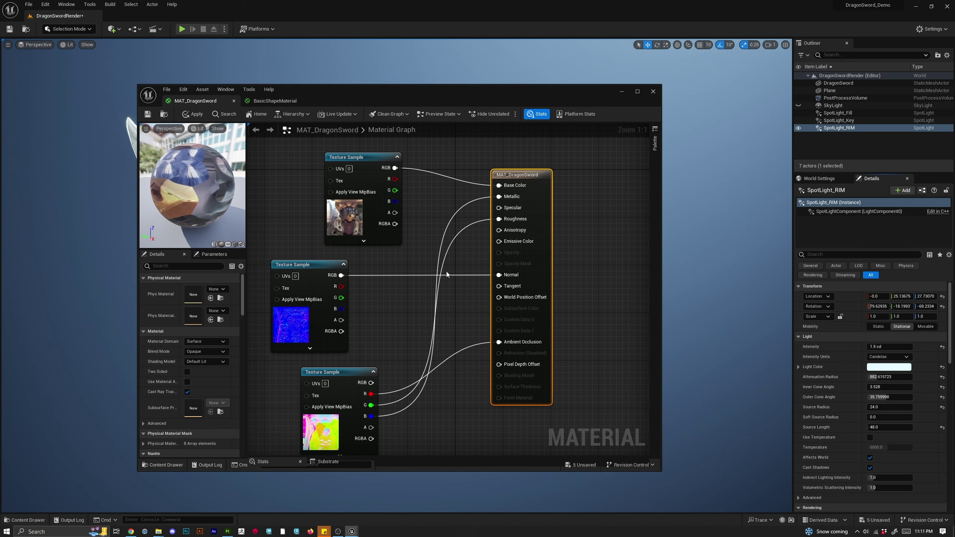
scroll(409, 326, down, 3)
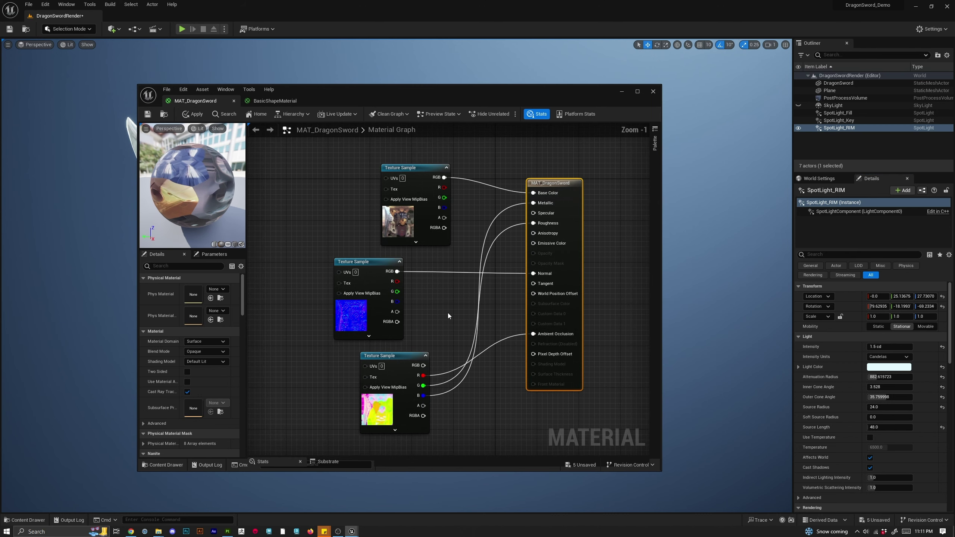
drag(423, 201, 418, 169)
drag(393, 273, 425, 236)
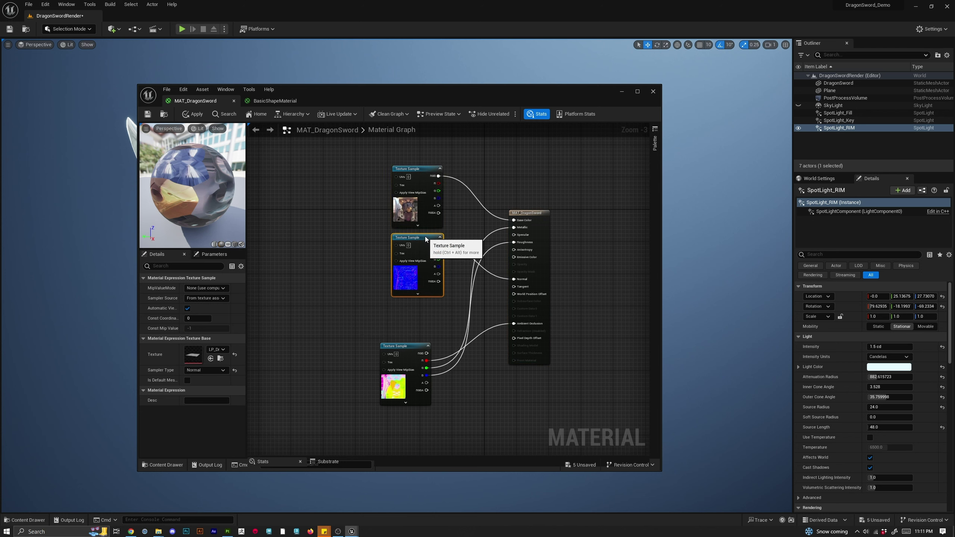
drag(409, 349, 423, 369)
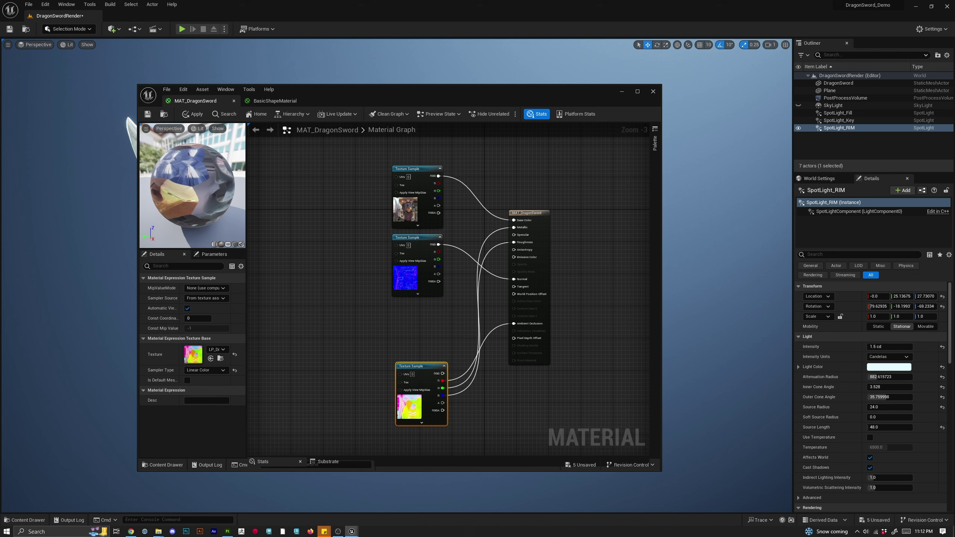
Add the emissive texture to the sword's material, connect its RGB output to Emissive Color and save the material.
drag(270, 430, 322, 322)
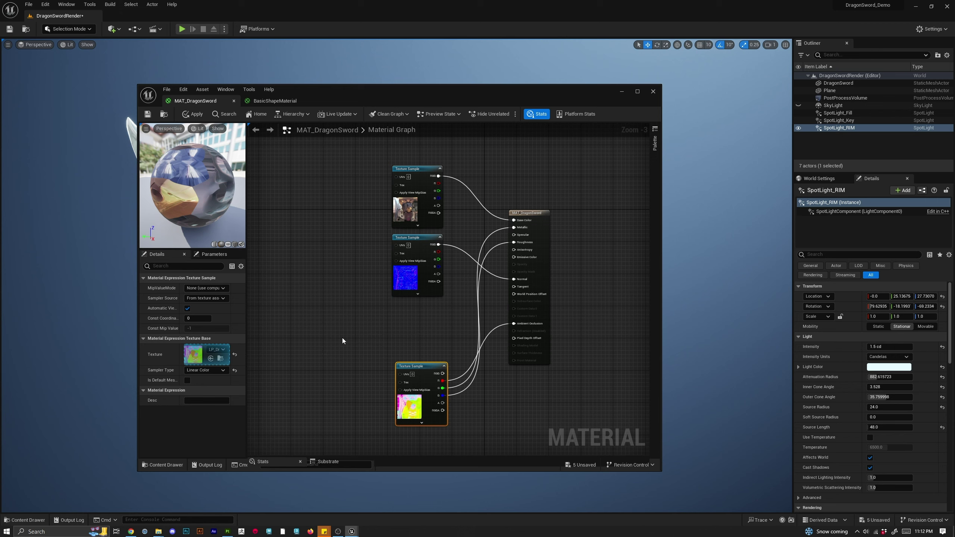
drag(431, 95, 705, 103)
drag(407, 181, 522, 181)
drag(731, 338, 819, 325)
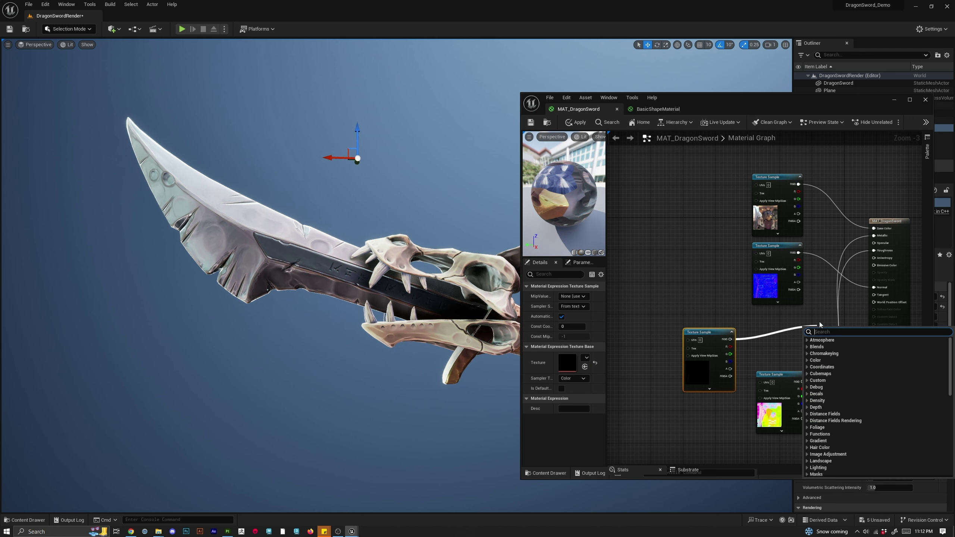
click(783, 320)
drag(730, 338, 877, 268)
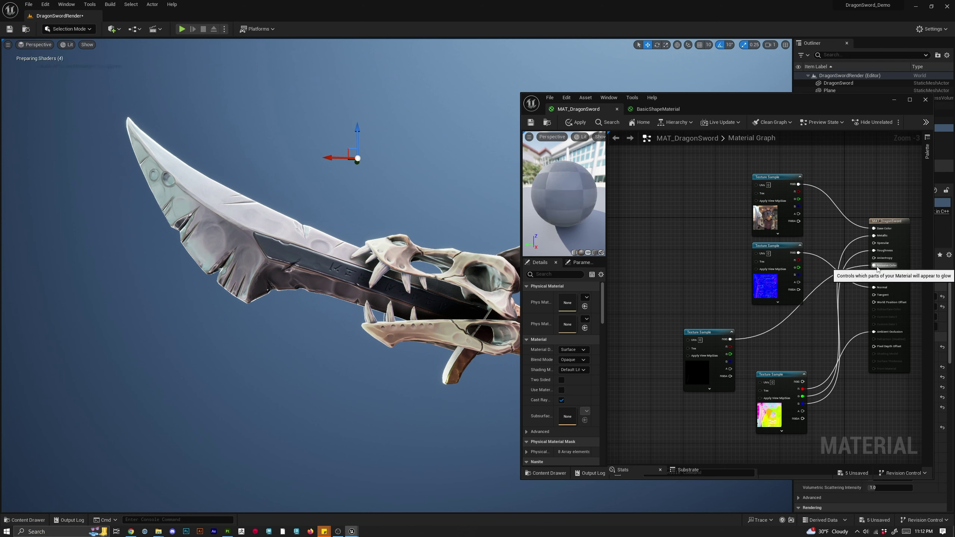
click(531, 122)
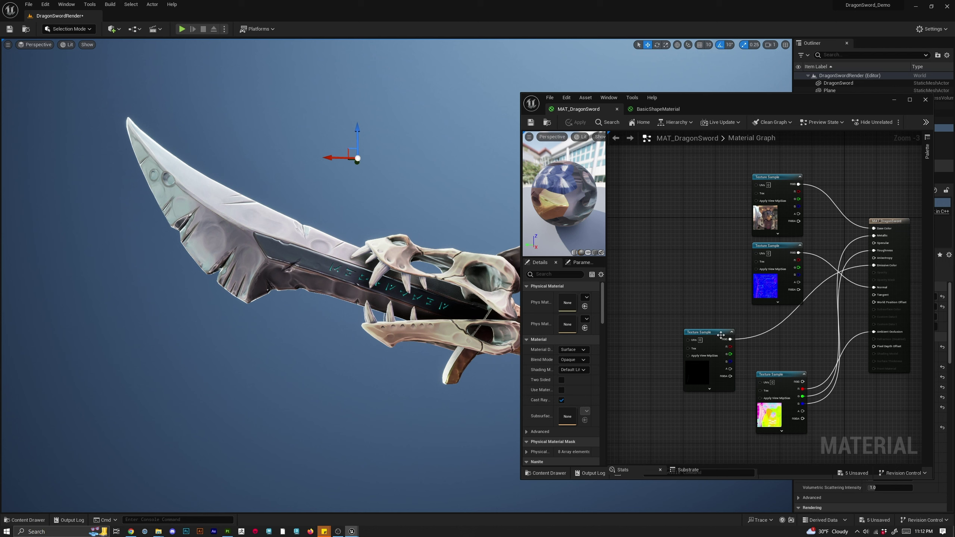
Insert a Multiply node between the emissive texture's RGB output and Emissive Color, and save the material.
drag(721, 335, 684, 328)
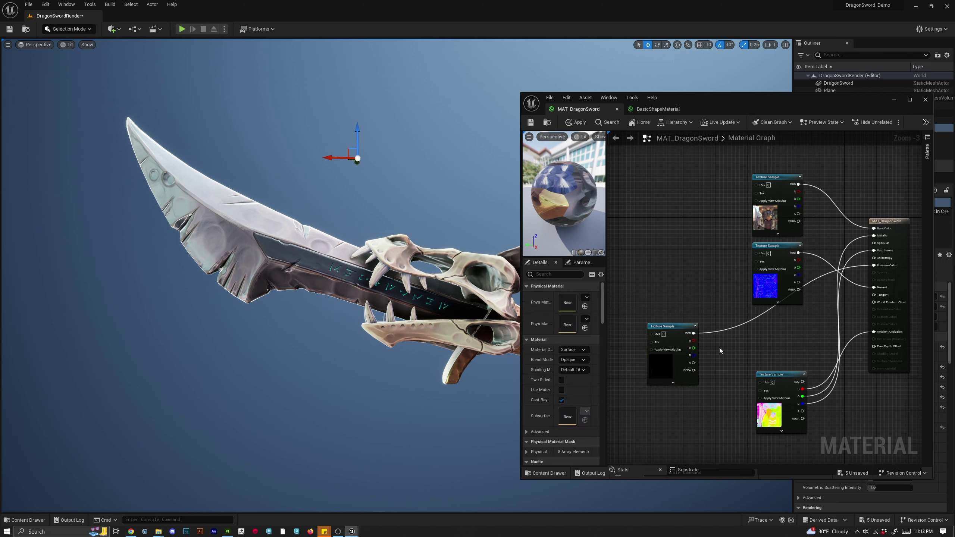
drag(694, 334, 716, 335)
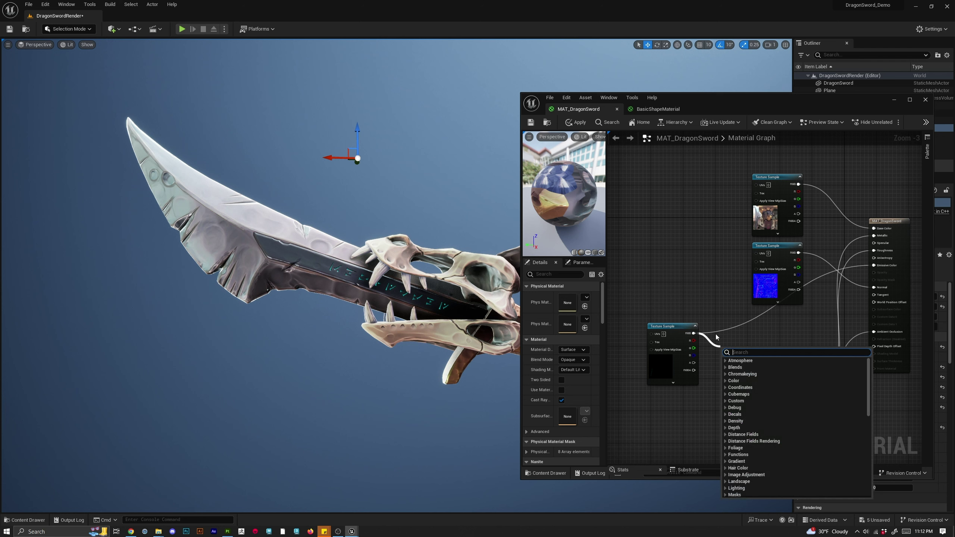
click(728, 343)
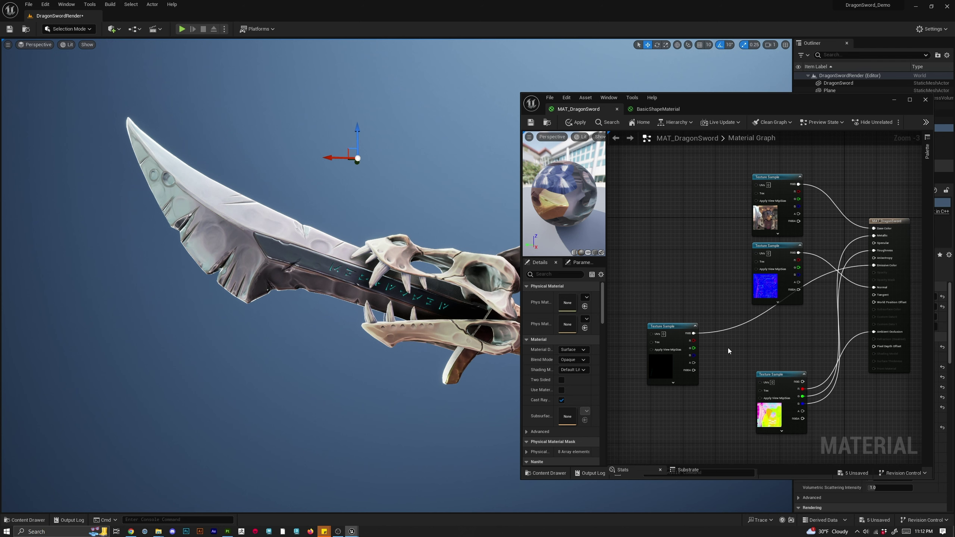
right_click(729, 348)
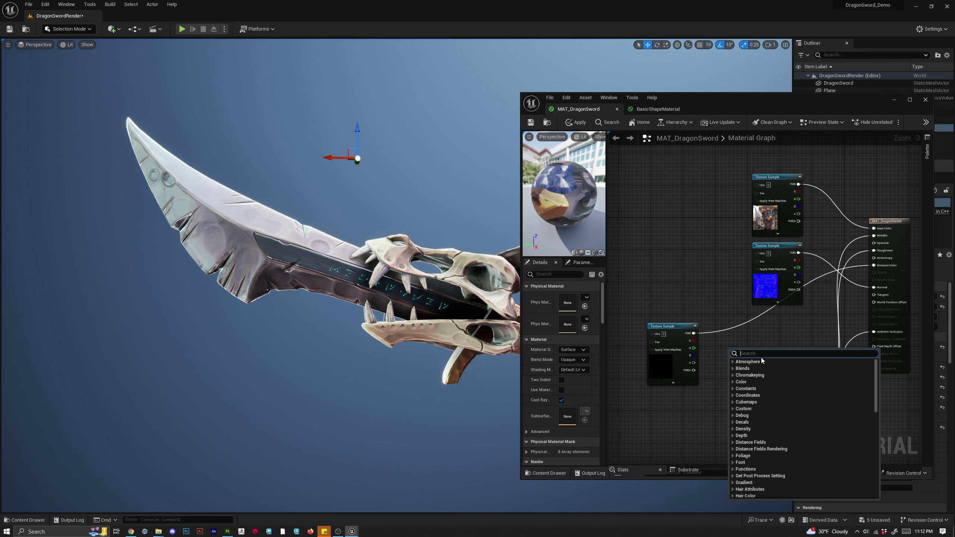
text(Multip)
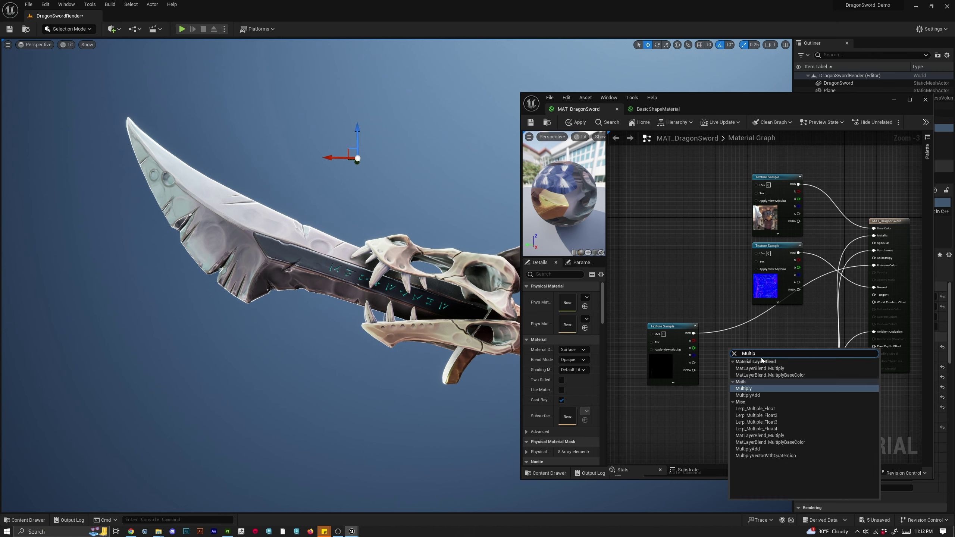
key(Return)
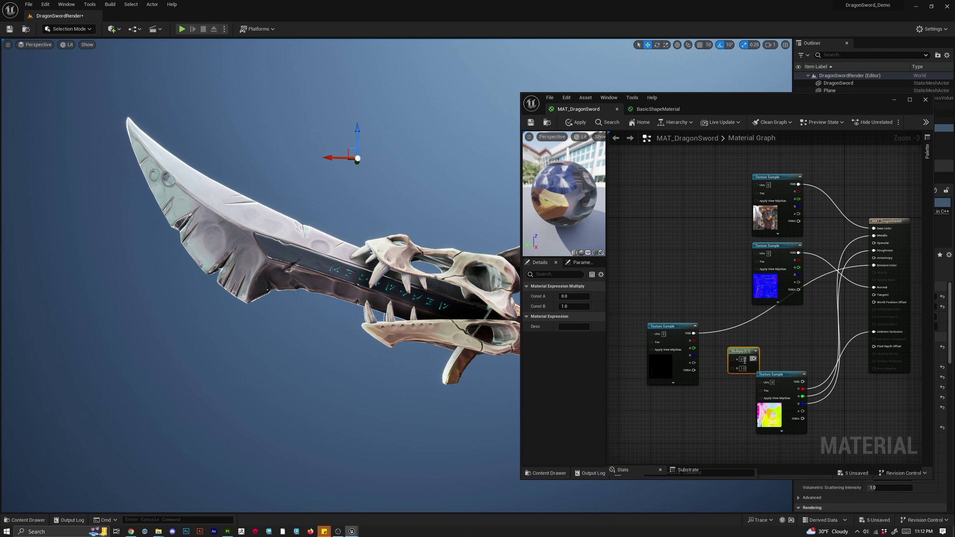
drag(738, 352, 730, 343)
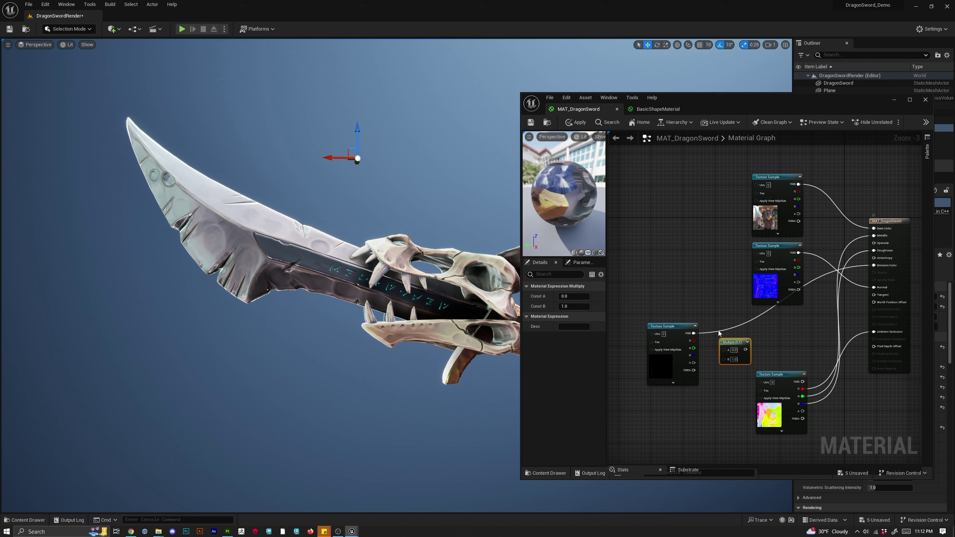
drag(695, 333, 873, 288)
click(531, 123)
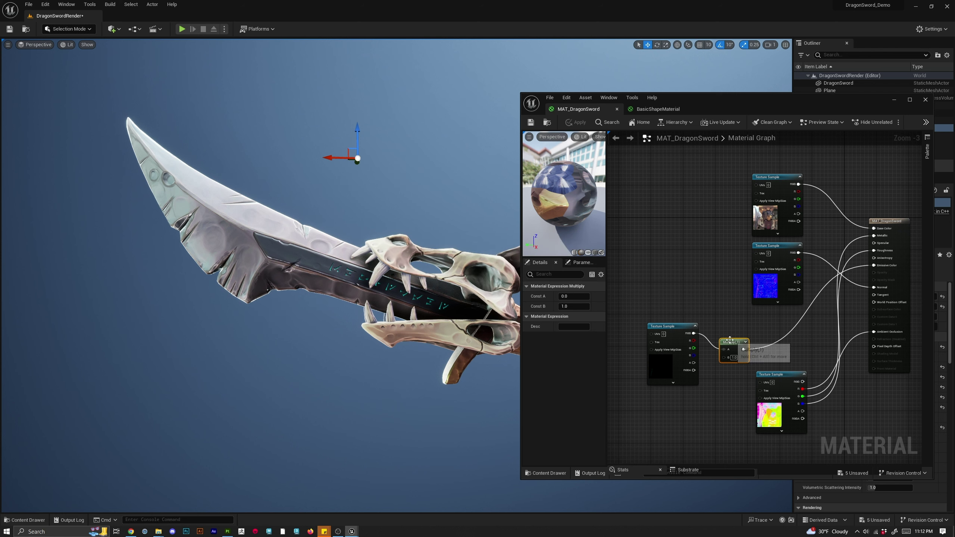
Feed a Constant node into the Multiply node's B input, place it below the emissive texture sample and save the material.
drag(736, 358, 736, 341)
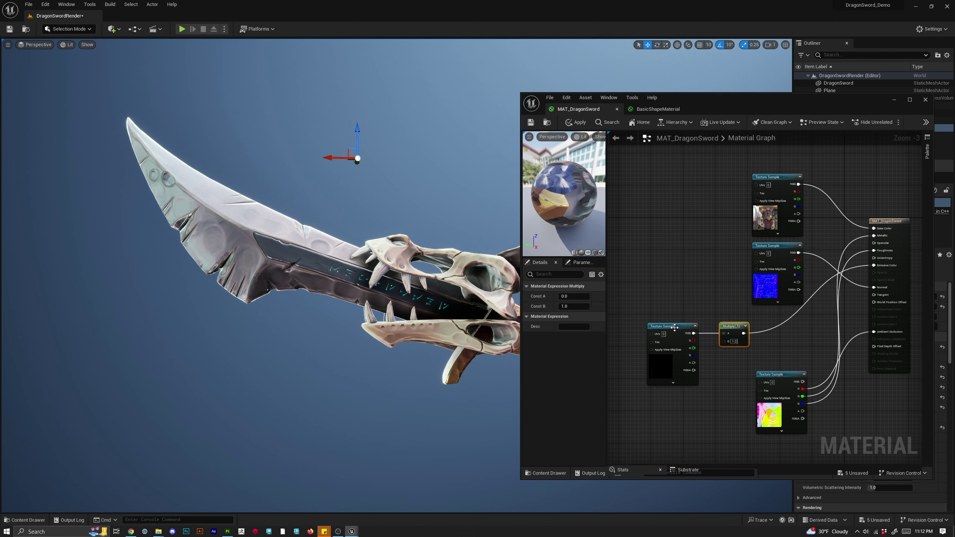
drag(675, 326, 663, 323)
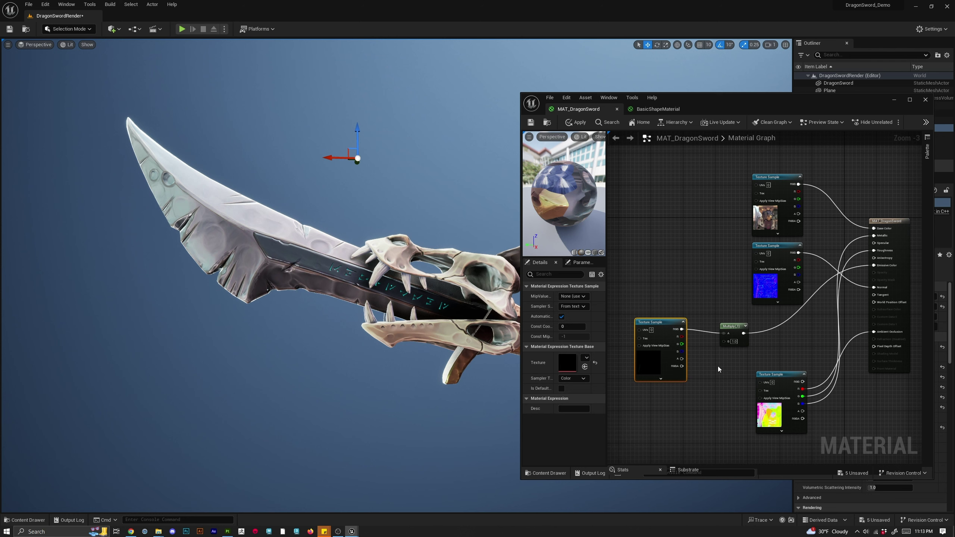
drag(724, 342, 712, 354)
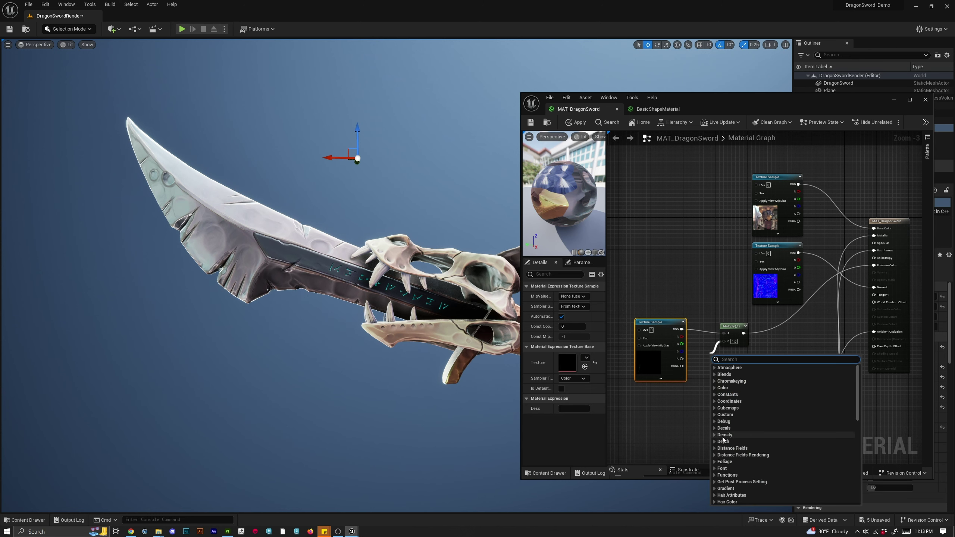
text(constan)
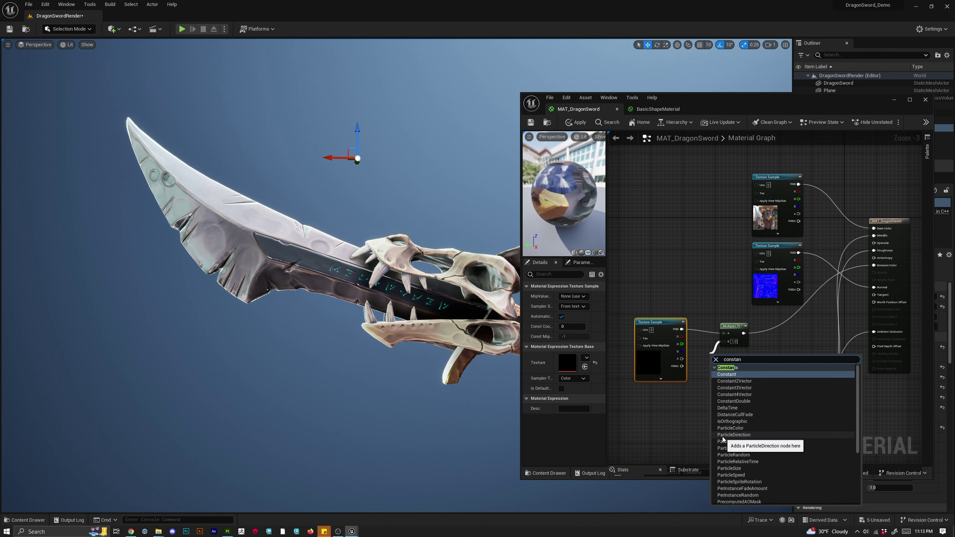
key(Return)
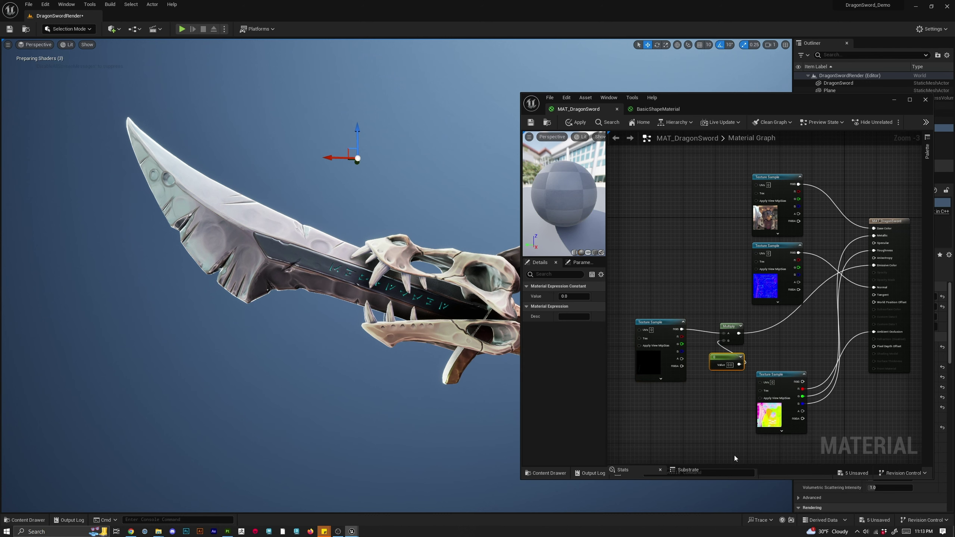
drag(706, 378, 658, 406)
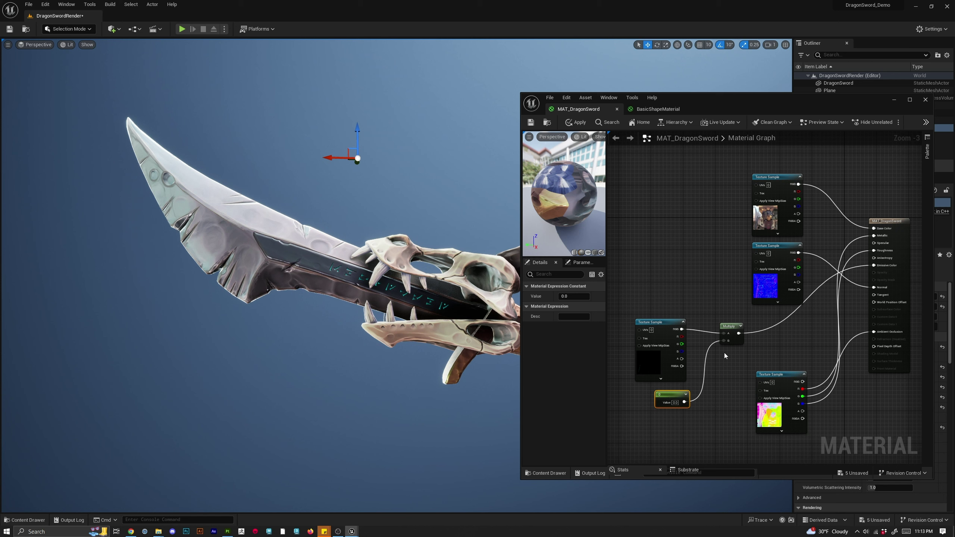
key(ctrl+s)
Try a value of 500 in the Constant node that multiplies the emissive texture, and save the material.
click(677, 403)
text(500)
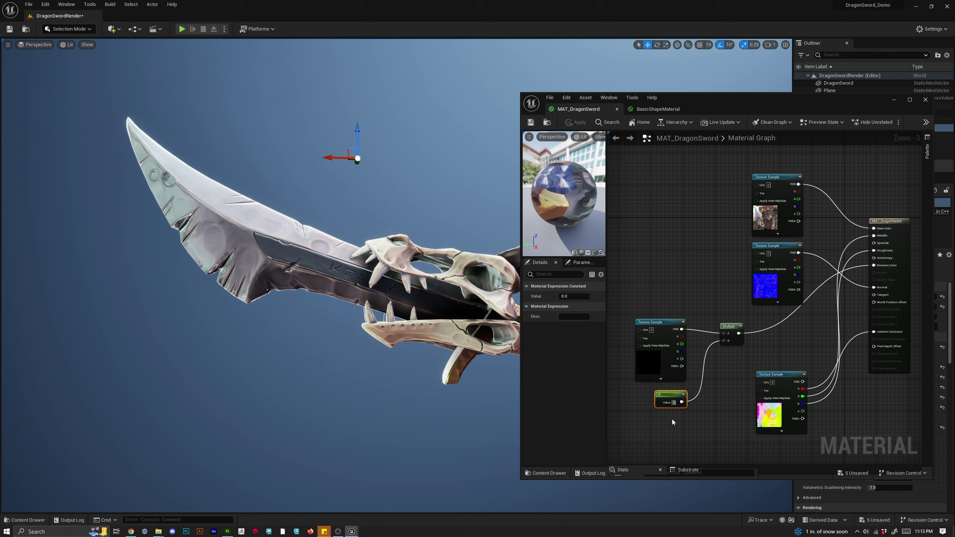
key(Return)
click(530, 122)
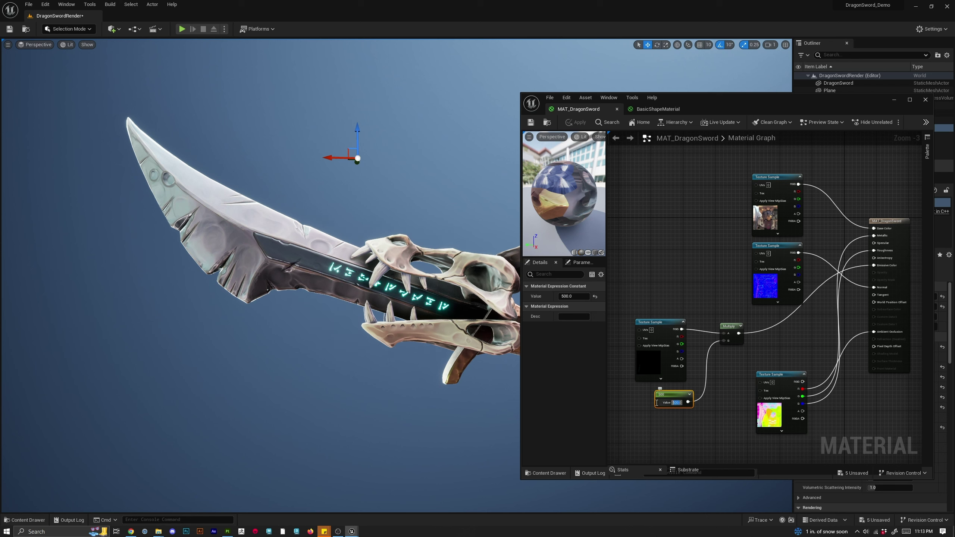
Set the Constant node that multiplies the emissive texture to 1.
click(682, 403)
text(1)
key(Return)
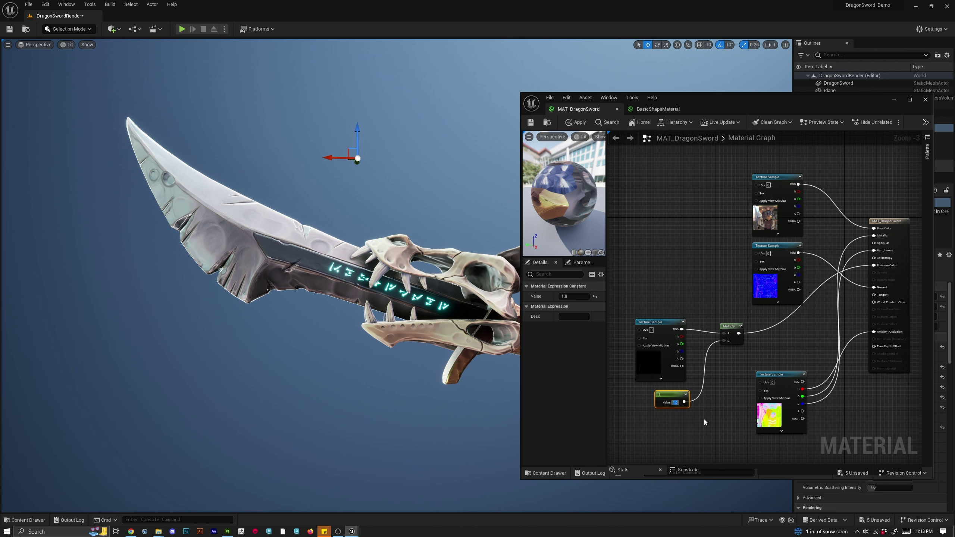
click(705, 419)
Add a Constant3Vector node above the emissive texture sample, then open its colour picker and close it without choosing a colour.
drag(658, 321, 641, 325)
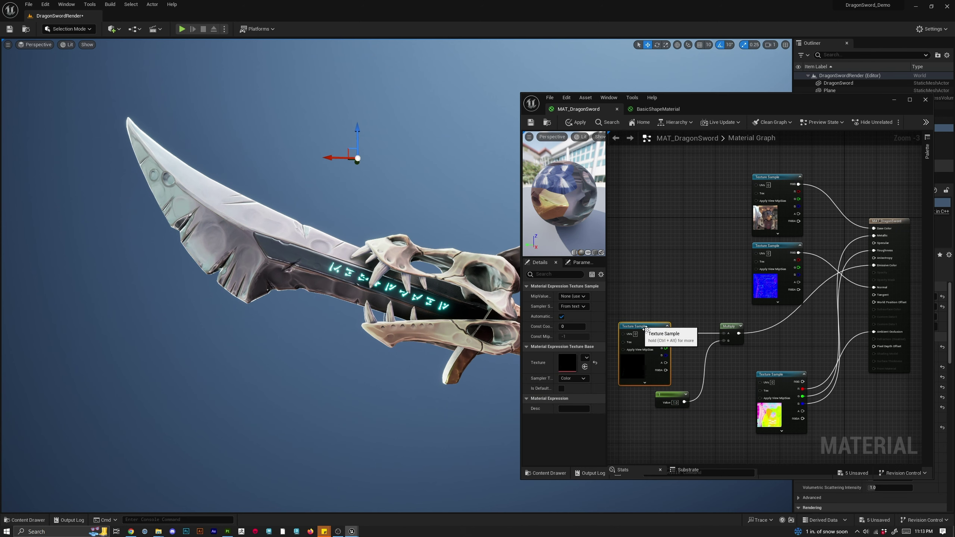
right_click(684, 284)
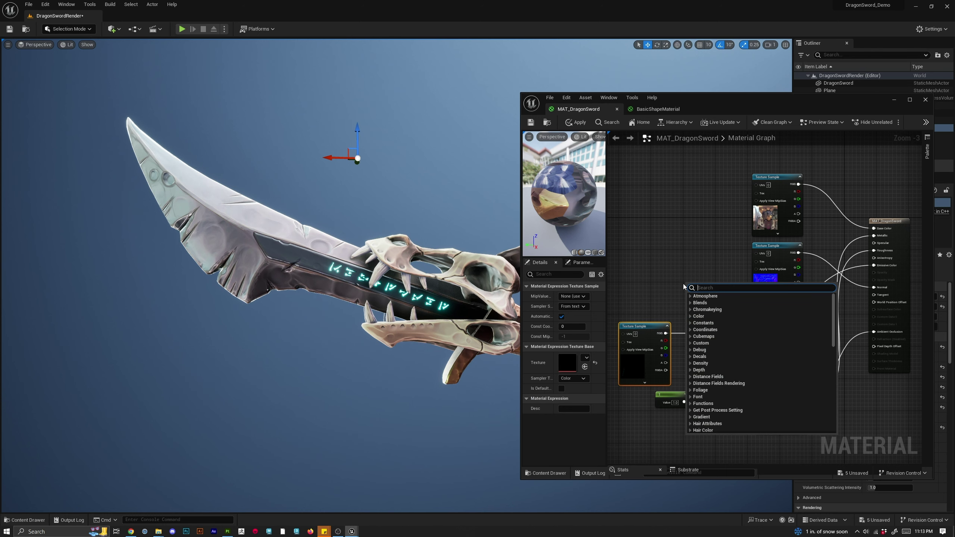
text(3)
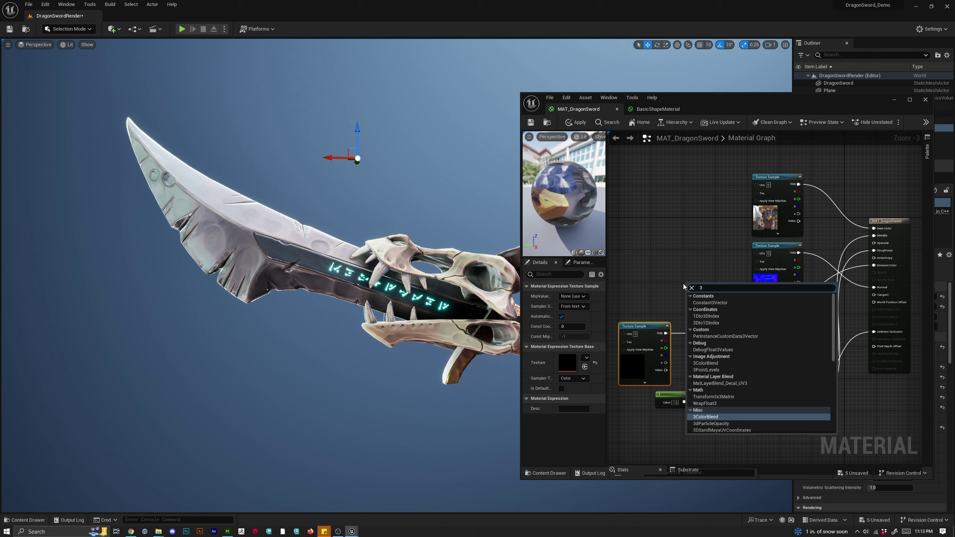
click(707, 304)
drag(698, 278, 668, 255)
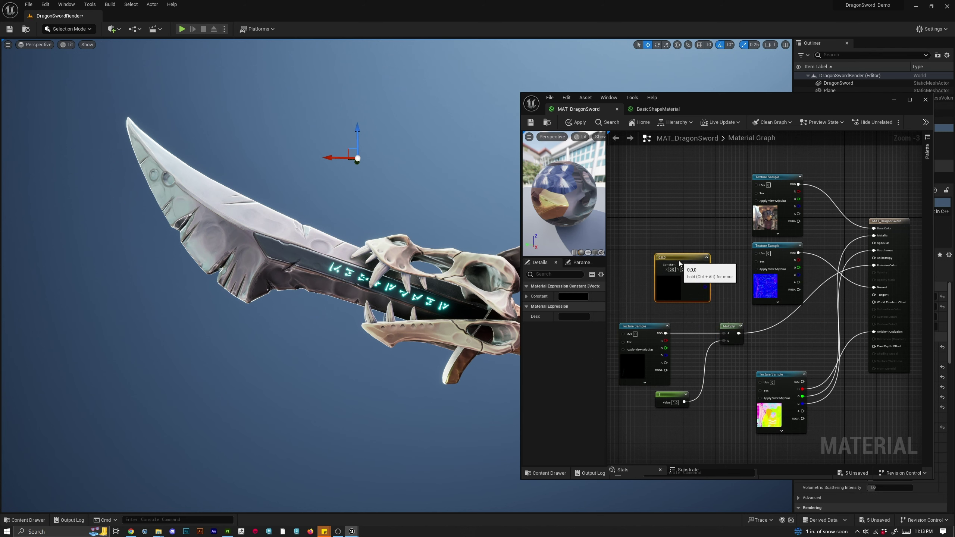
double_click(671, 287)
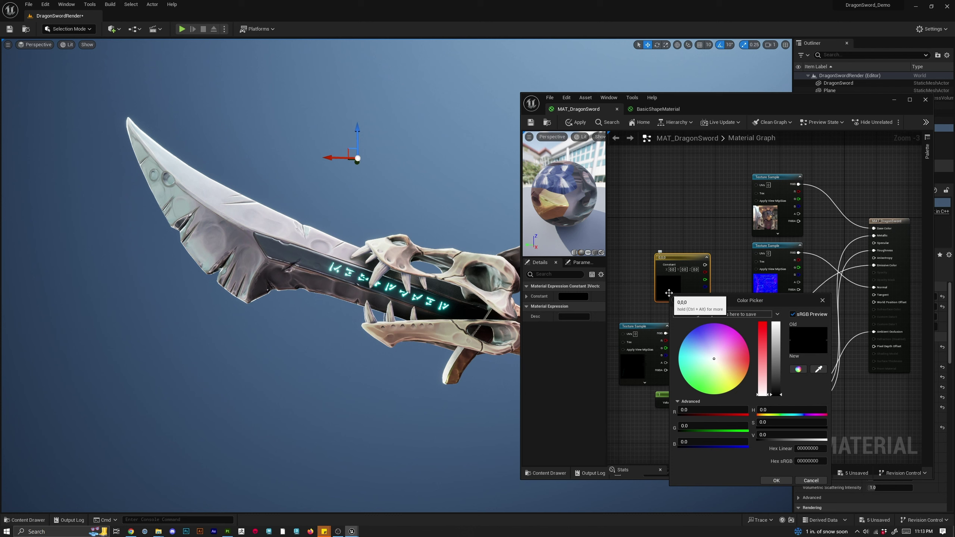
click(823, 301)
Move the emissive texture sample farther from the Multiply node and place the Constant3Vector node directly below it.
right_drag(685, 324, 759, 301)
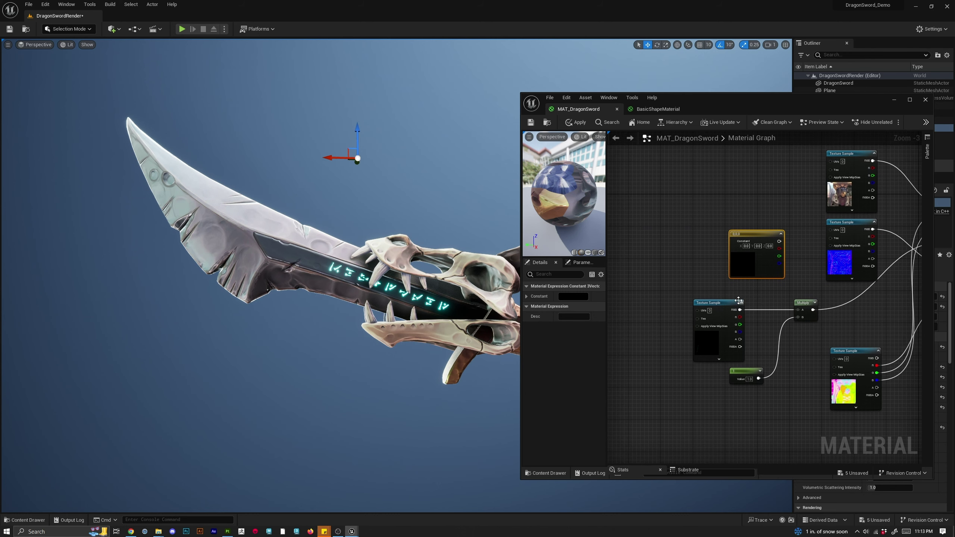
drag(710, 305, 671, 308)
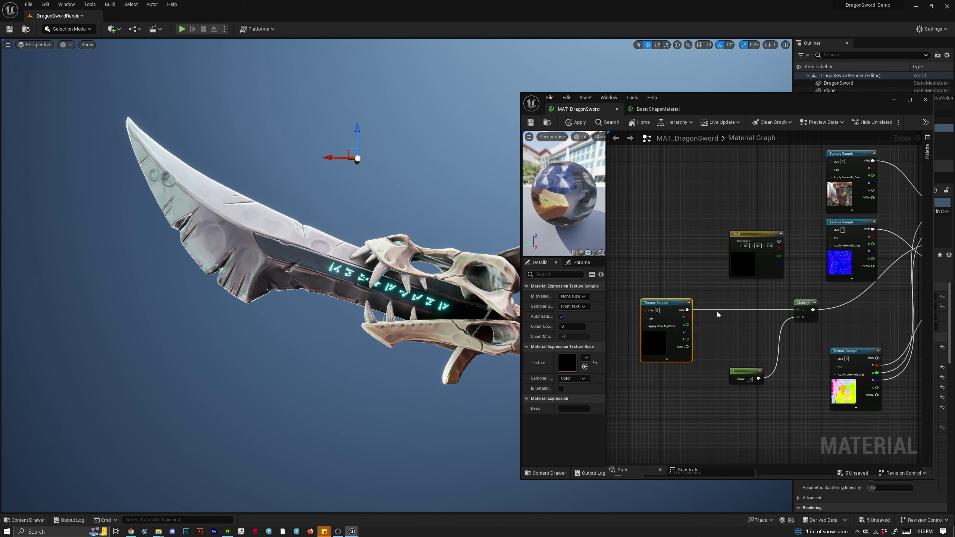
drag(737, 236, 649, 377)
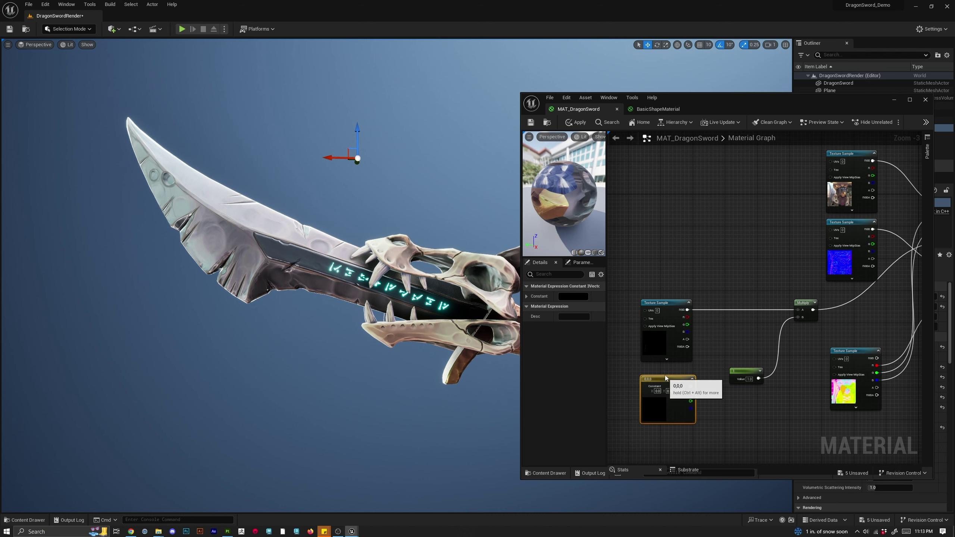
Insert a Multiply node between the emissive texture sample and the existing Multiply, and connect the Constant3Vector to its B input.
right_click(709, 331)
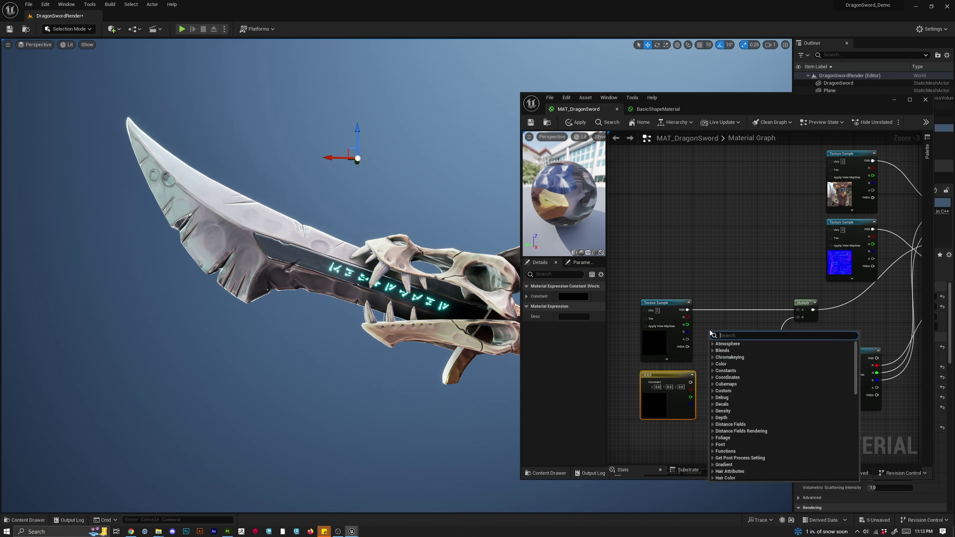
text(multipl)
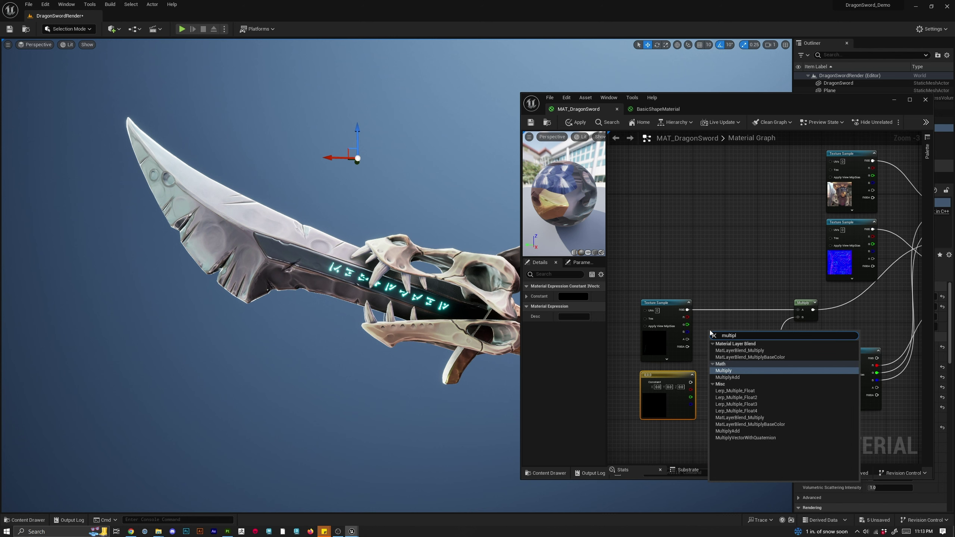
key(Return)
drag(687, 310, 802, 315)
drag(717, 349, 725, 320)
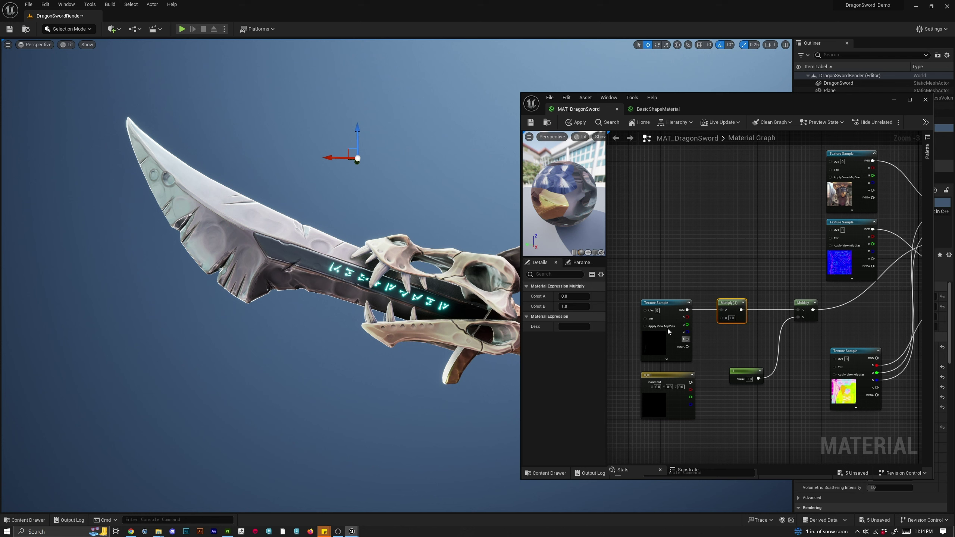
drag(690, 382, 730, 325)
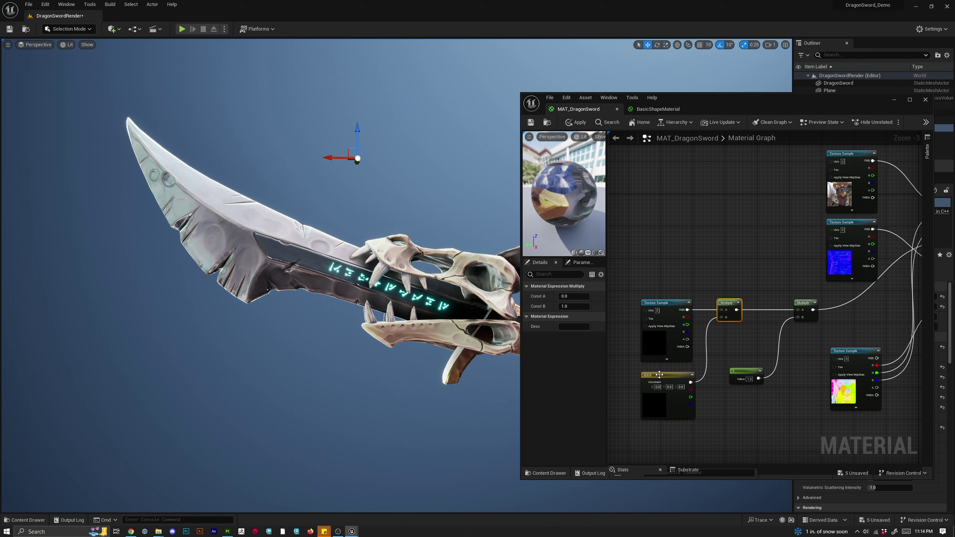
drag(660, 375, 661, 371)
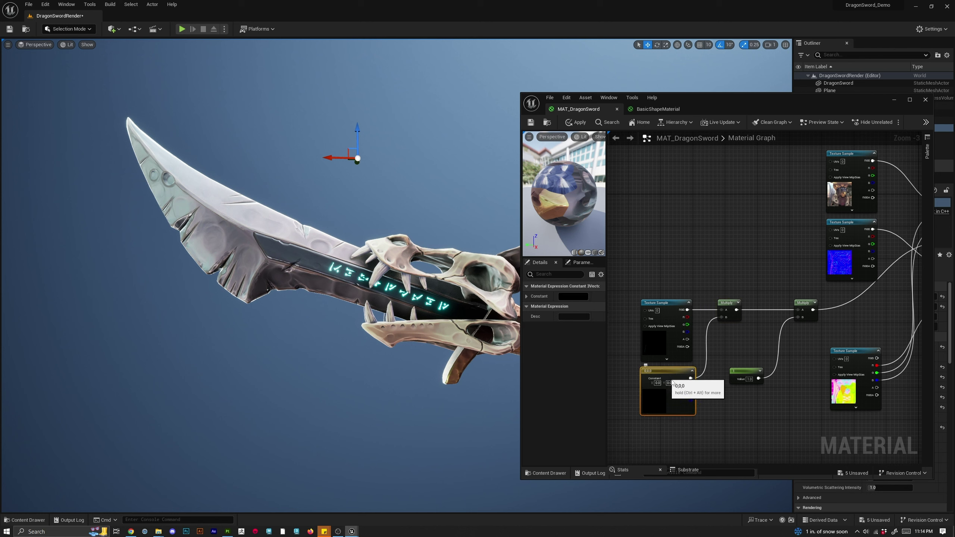
Save the material with the black Constant3Vector, then raise its colour value to 1.0 for white and save the material again.
double_click(659, 407)
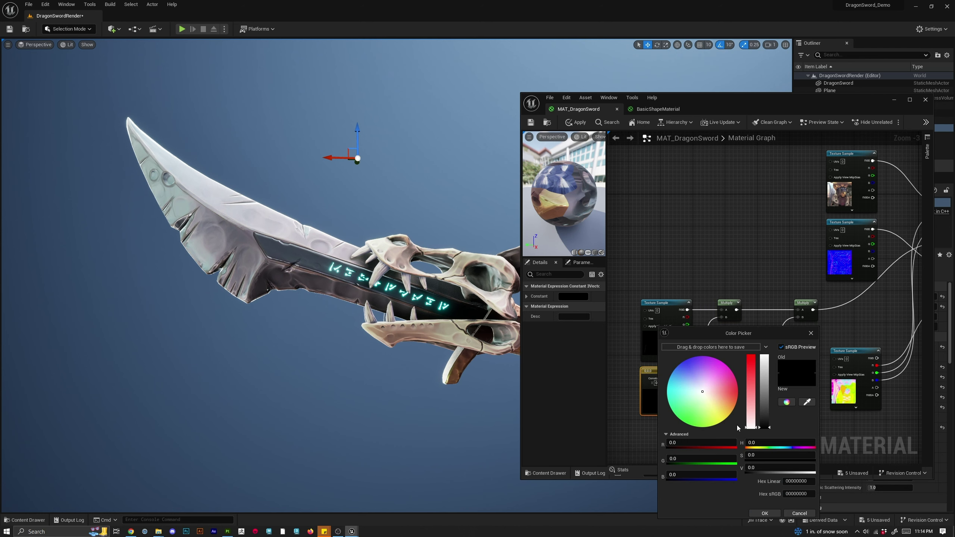
drag(736, 332, 796, 308)
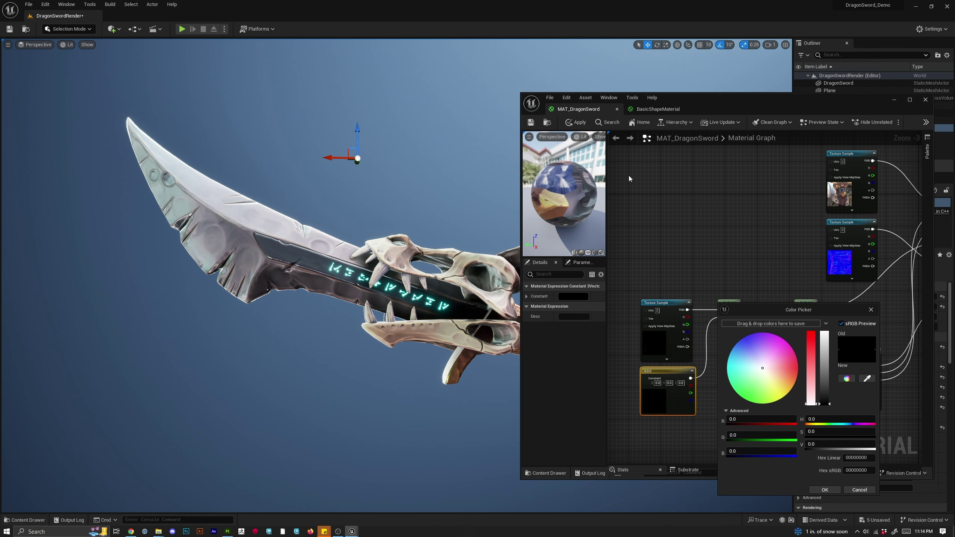
click(530, 123)
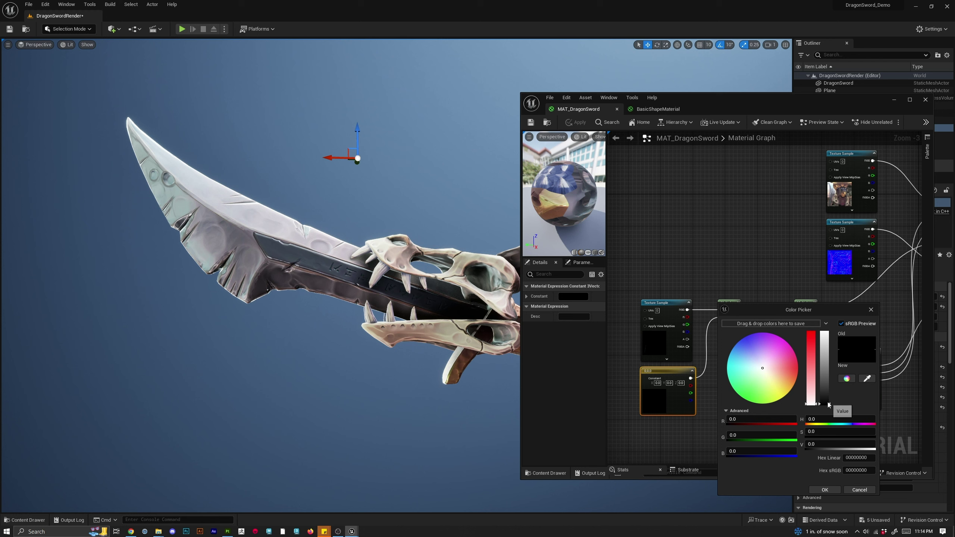
drag(824, 403, 824, 332)
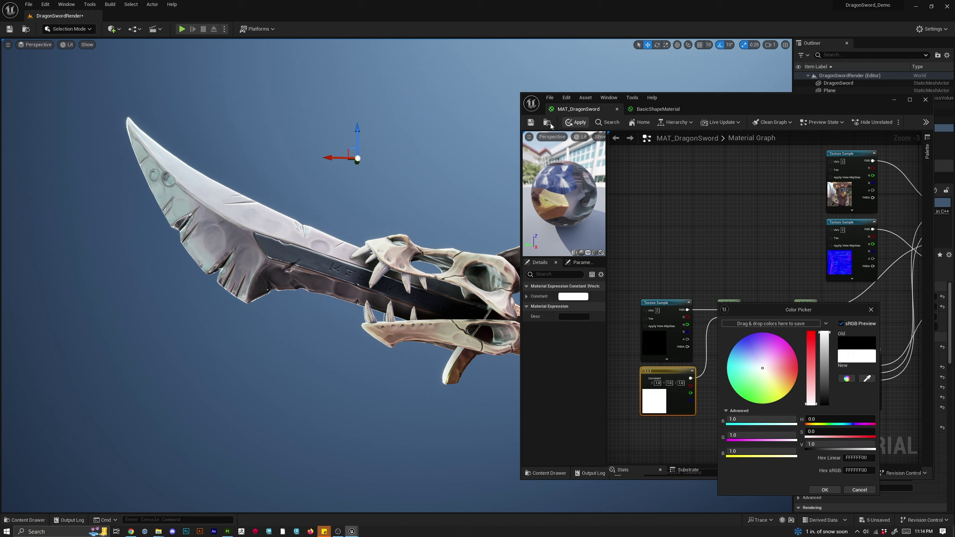
click(530, 123)
Try orange (sRGB FF7700) and then light green (sRGB 6BFF8E) as the Constant3Vector colour, saving the material after each.
mouse_move(811, 362)
mouse_down()
mouse_move(811, 336)
mouse_move(794, 375)
mouse_up()
click(793, 368)
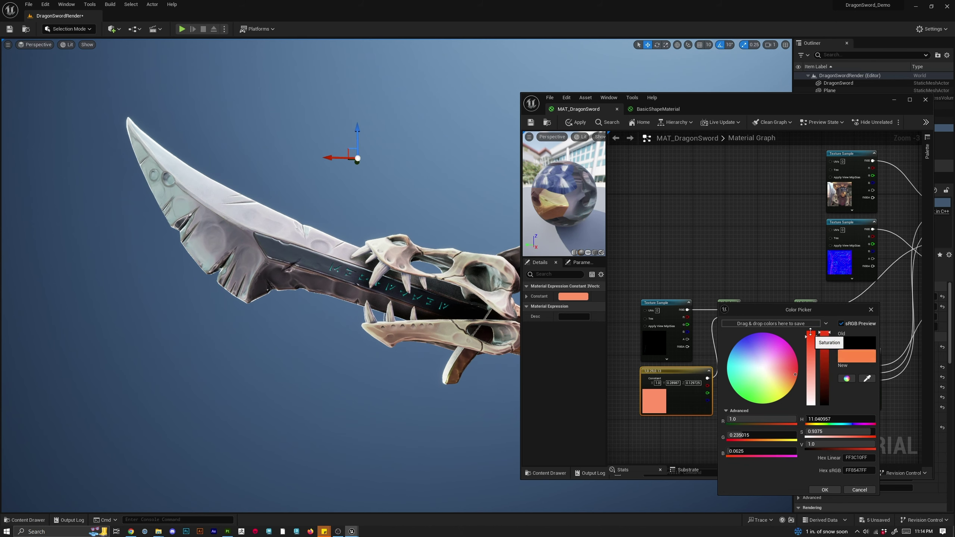
click(531, 123)
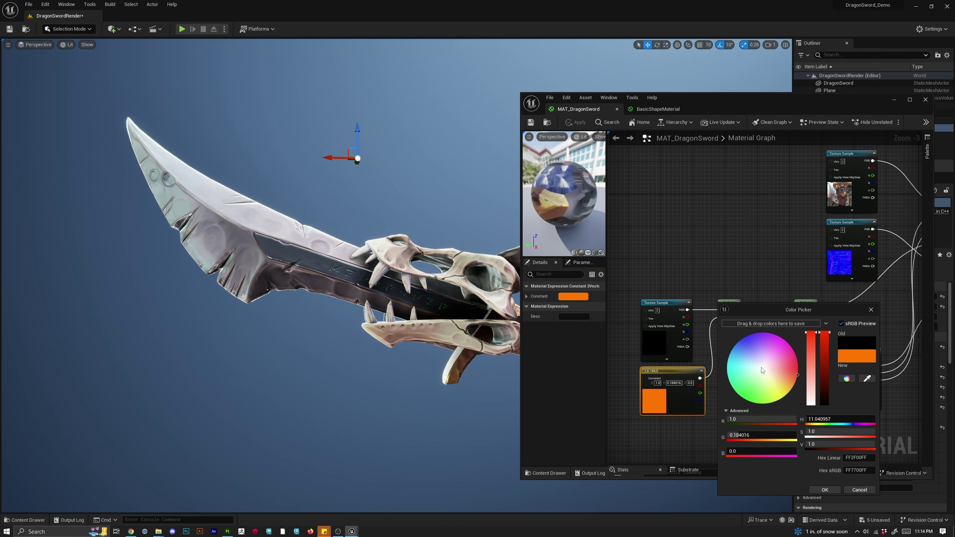
click(743, 392)
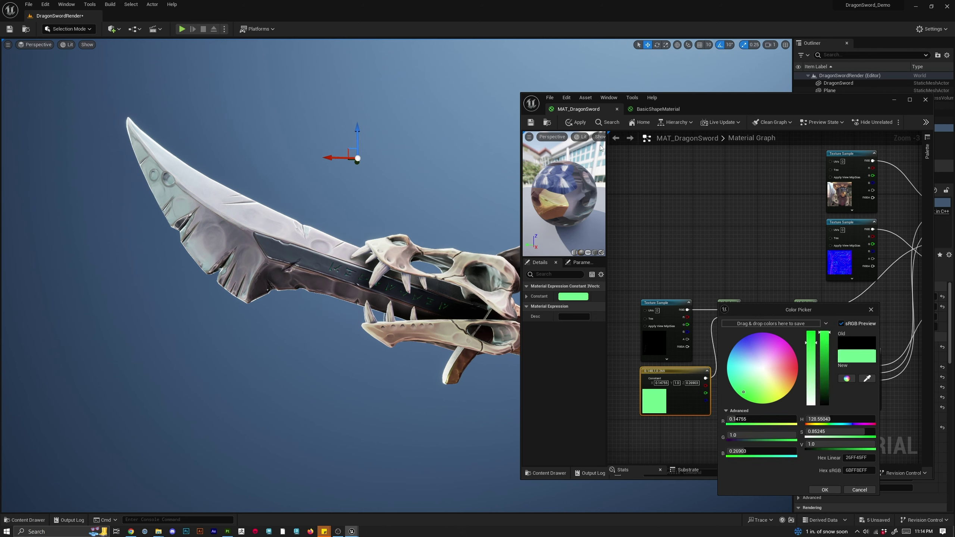
click(531, 122)
Return the Constant3Vector colour to white by lowering its saturation to 0, confirm the colour and save the material.
drag(784, 315, 821, 398)
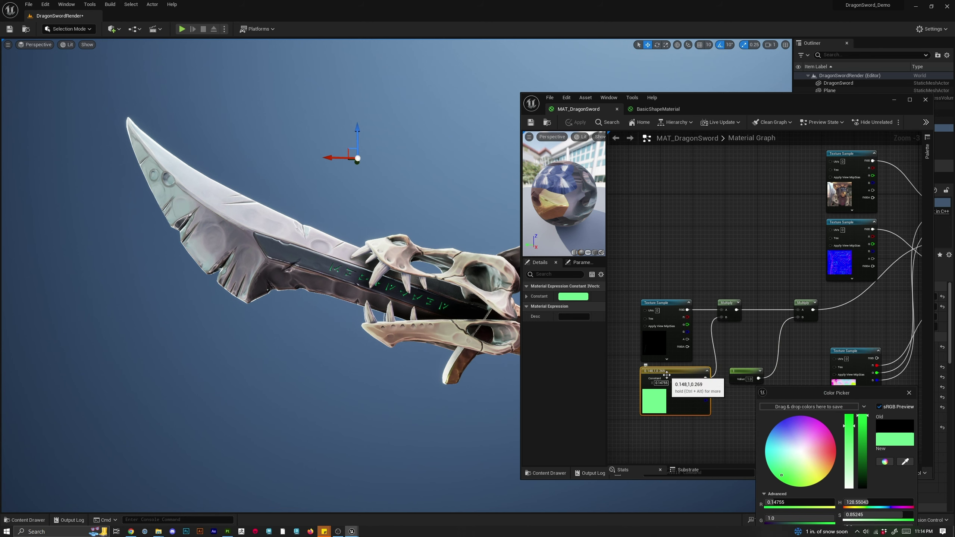
drag(833, 396, 741, 418)
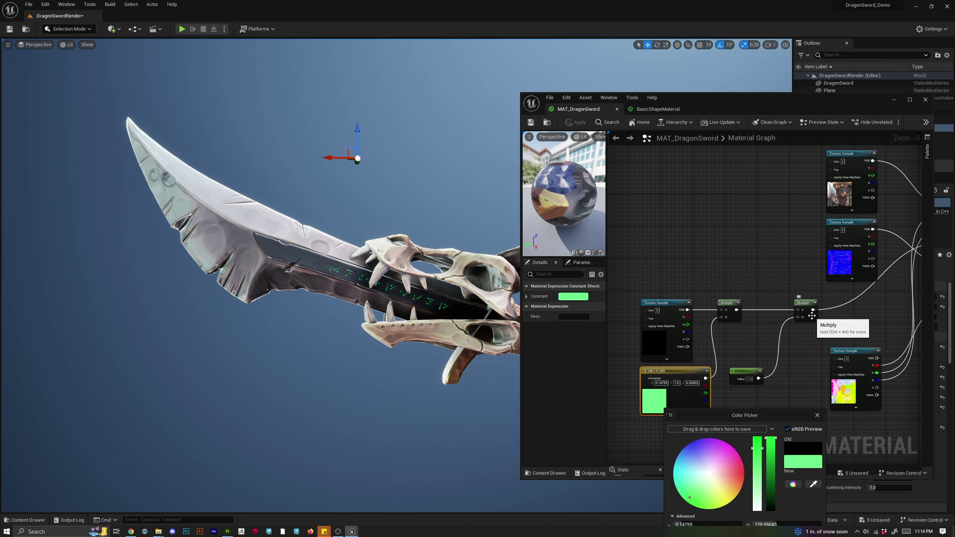
right_drag(807, 366, 783, 344)
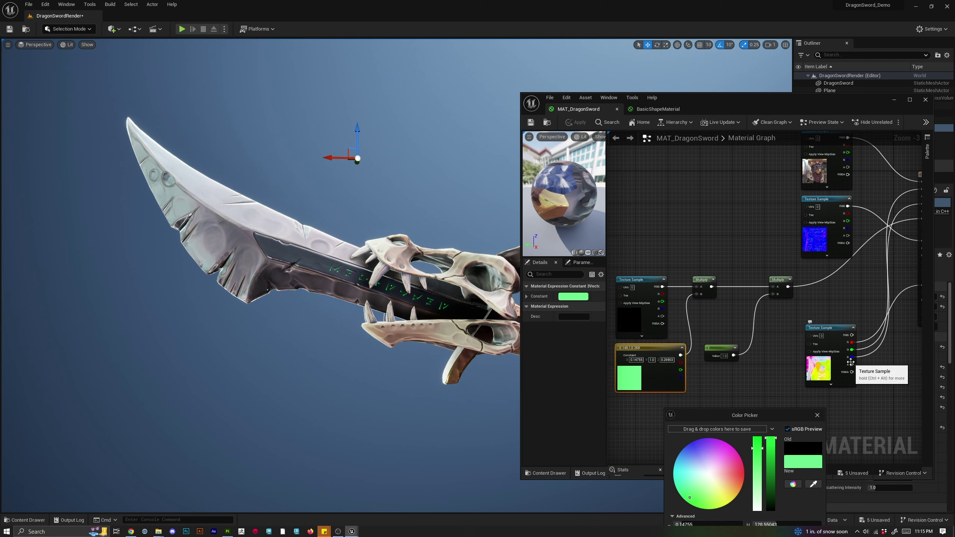
drag(756, 416, 810, 329)
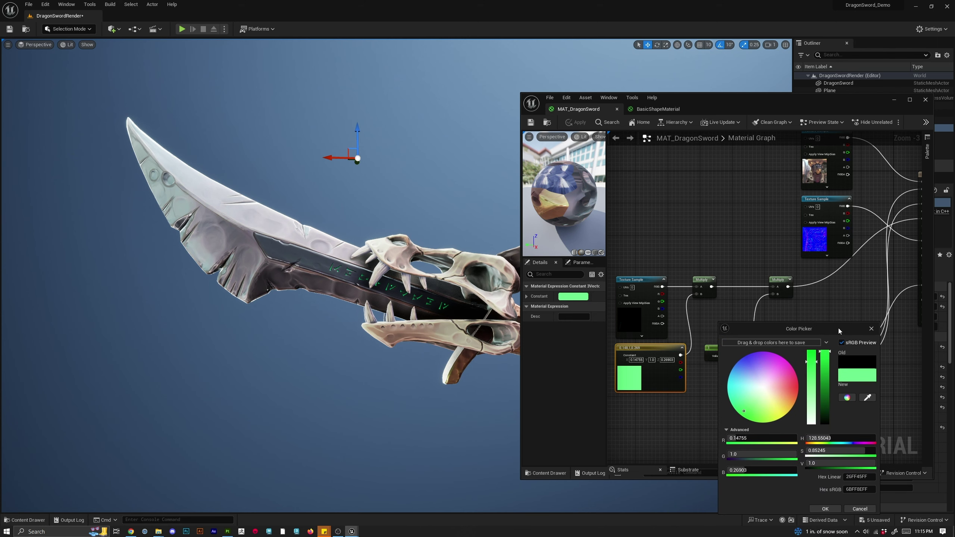
drag(839, 329, 854, 295)
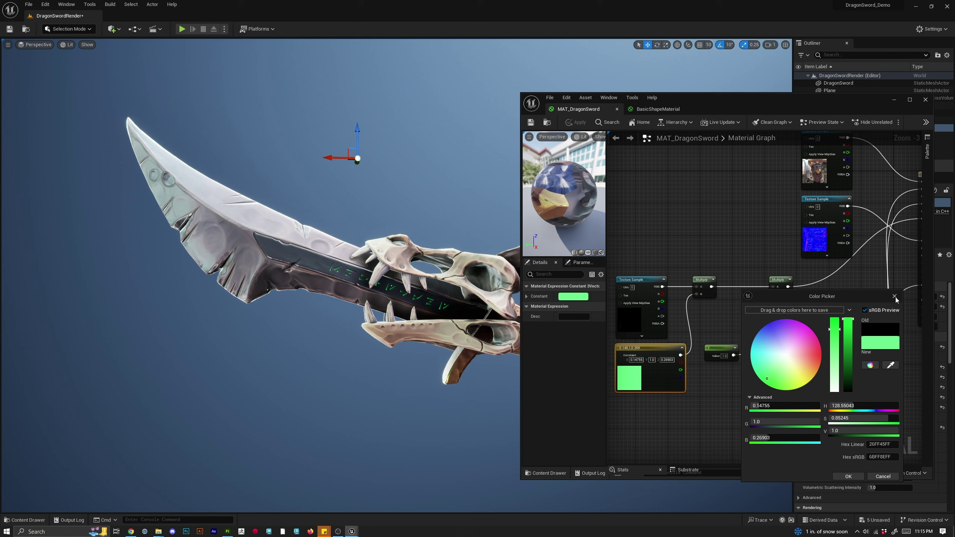
drag(836, 375, 834, 394)
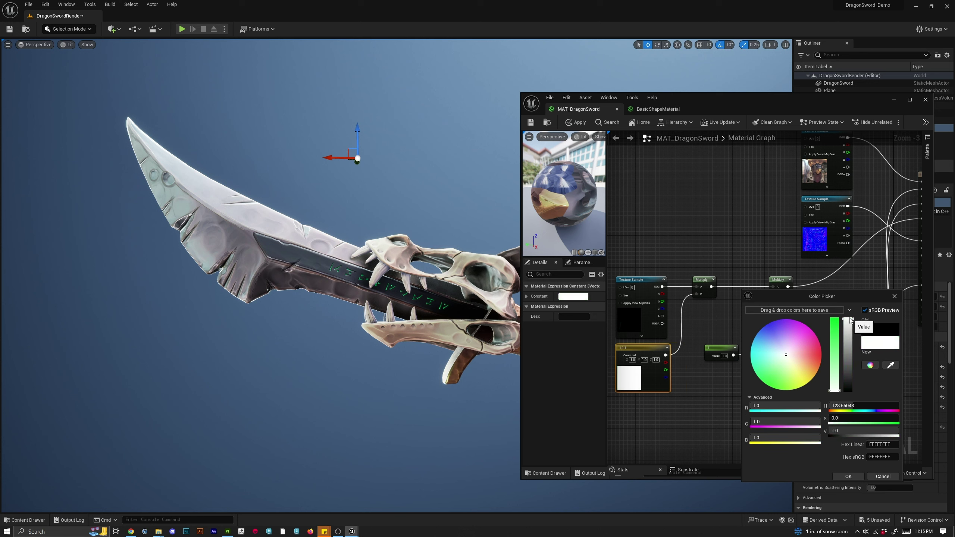
click(849, 477)
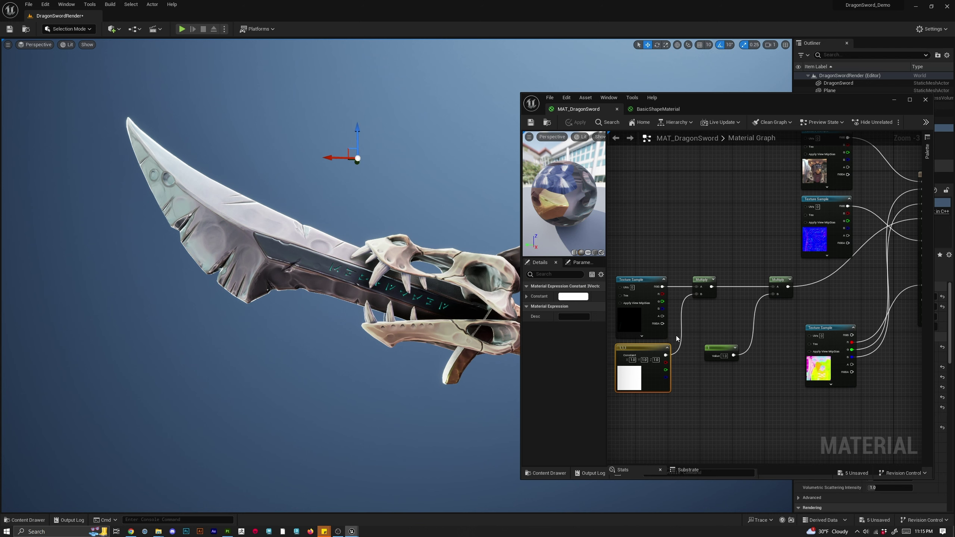
Widen the material editor window and convert the white Constant3Vector node to a parameter.
drag(521, 257, 470, 257)
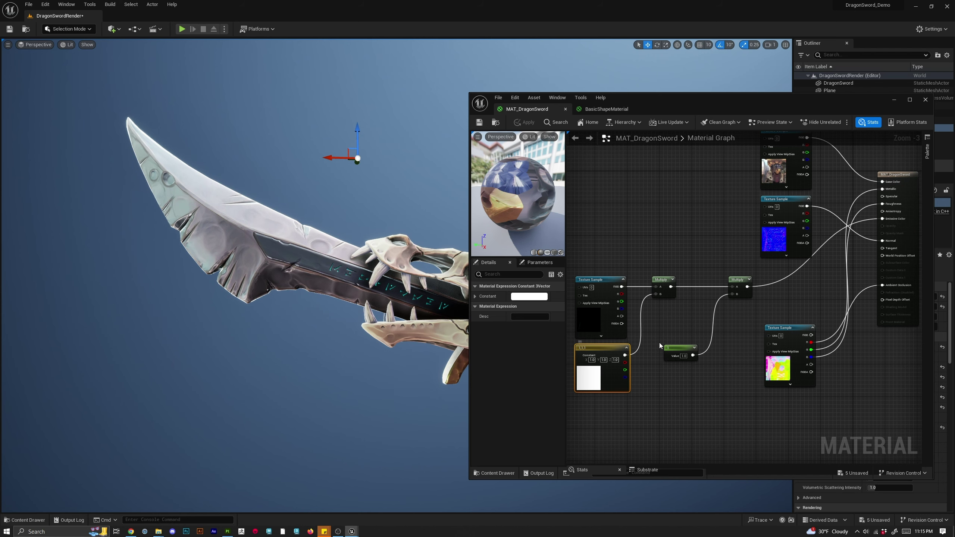
right_drag(627, 367, 665, 319)
scroll(665, 319, up, 3)
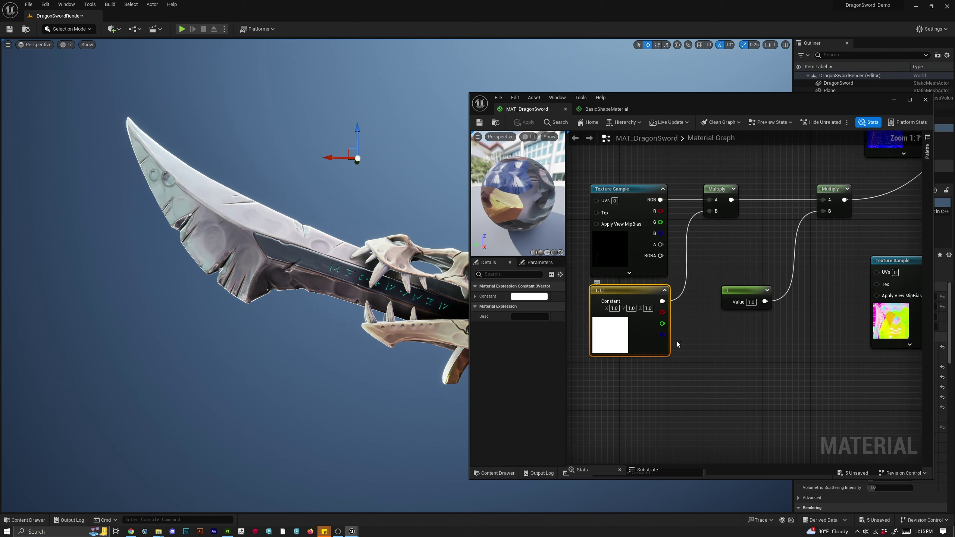
right_click(629, 291)
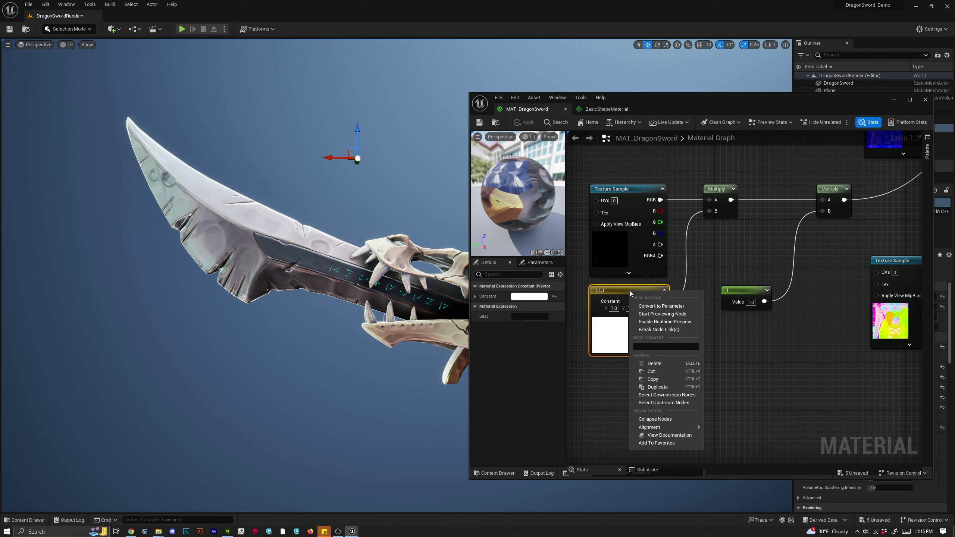
click(661, 306)
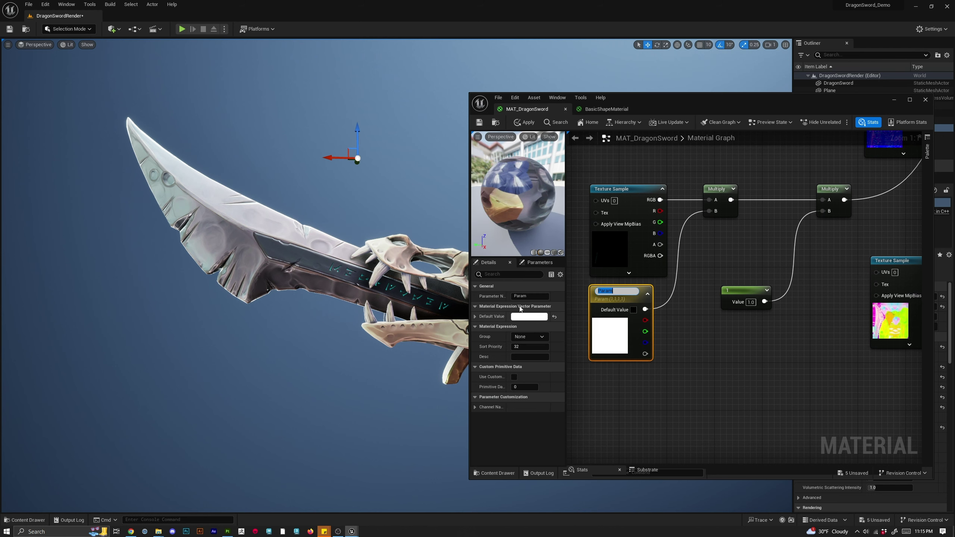
click(536, 297)
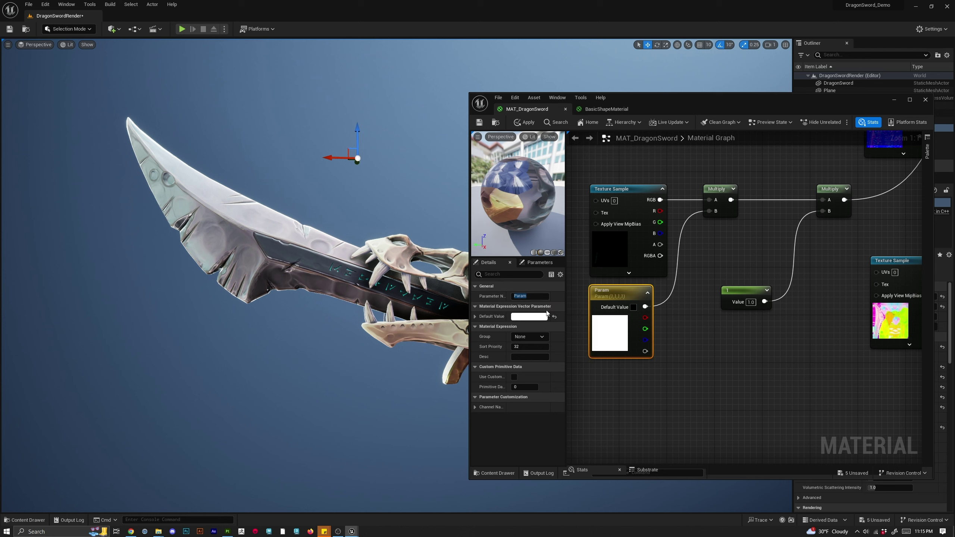
key(shift+c)
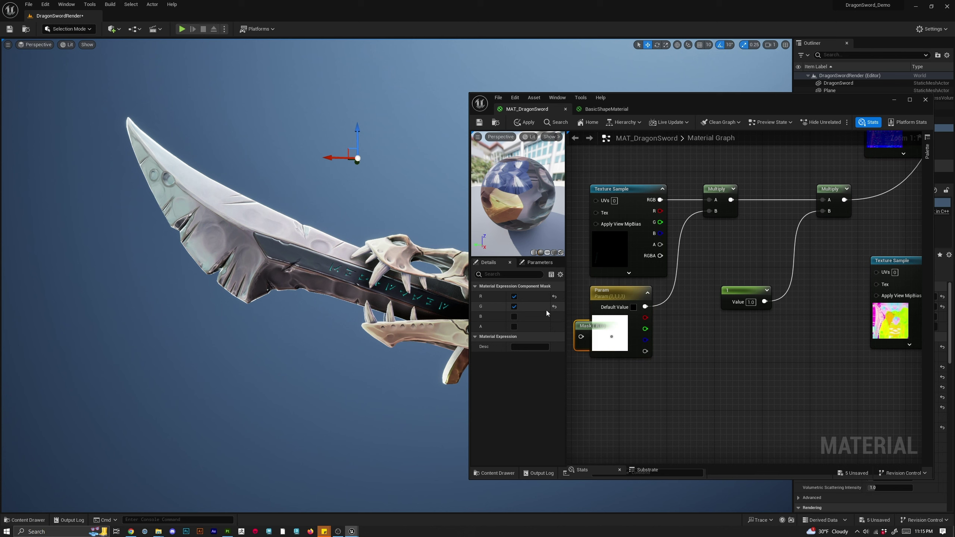
double_click(616, 290)
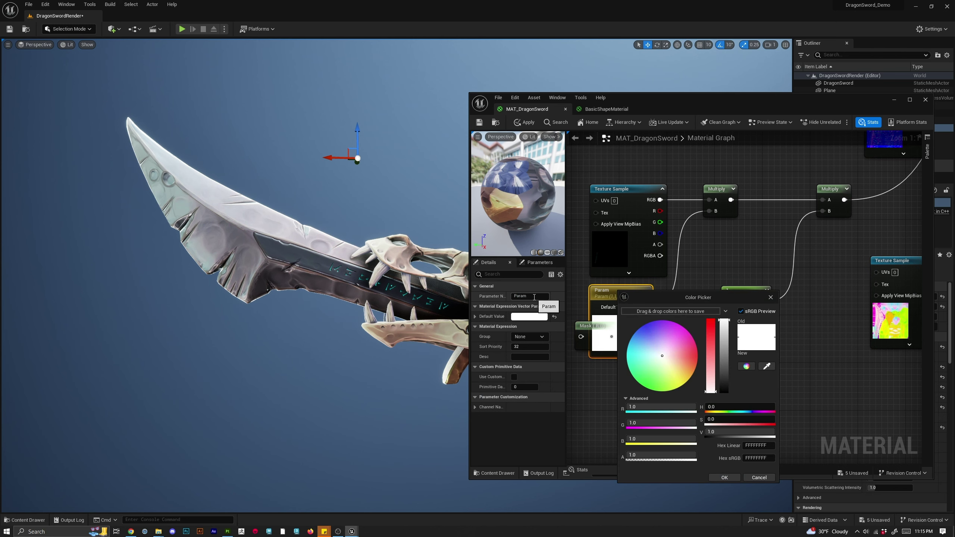
key(Escape)
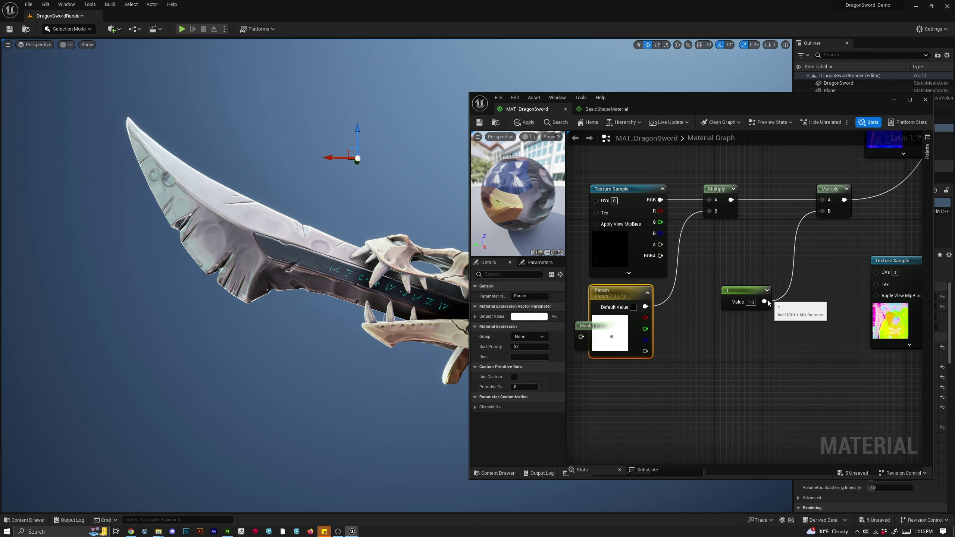
Name the vector parameter that tints the emissive texture "Emissive Color".
click(529, 296)
text(E)
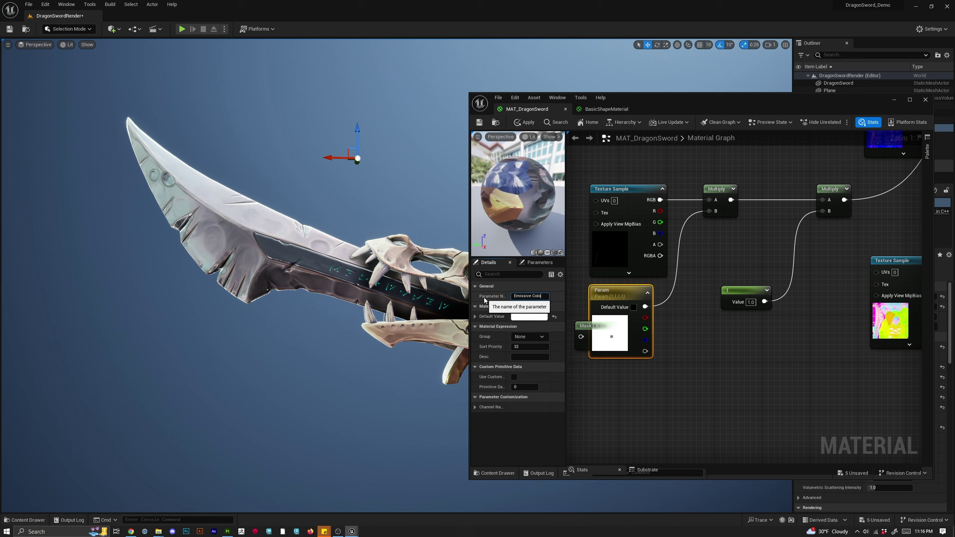
text(missive Color)
click(682, 412)
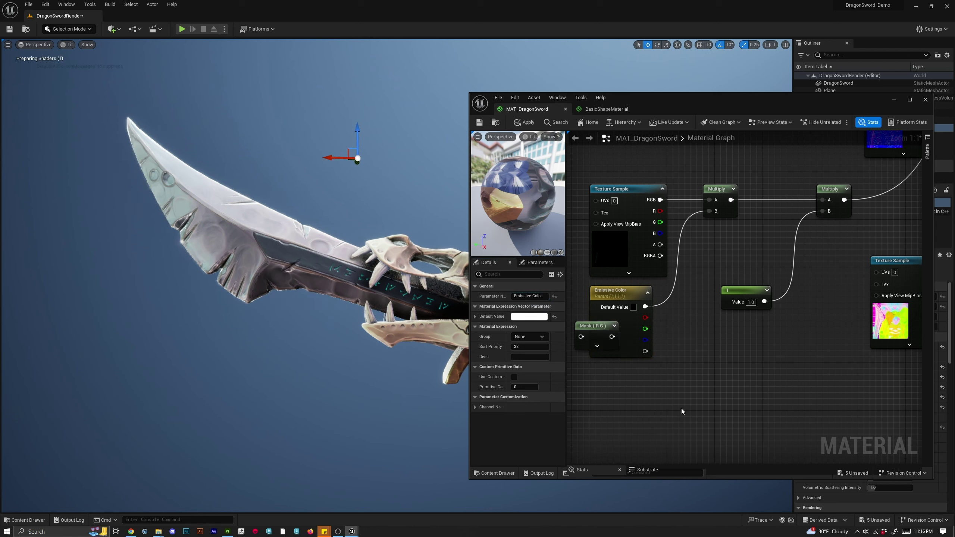
Convert the Constant node feeding the second Multiply to a parameter and name it "Emissive Intensity".
click(746, 291)
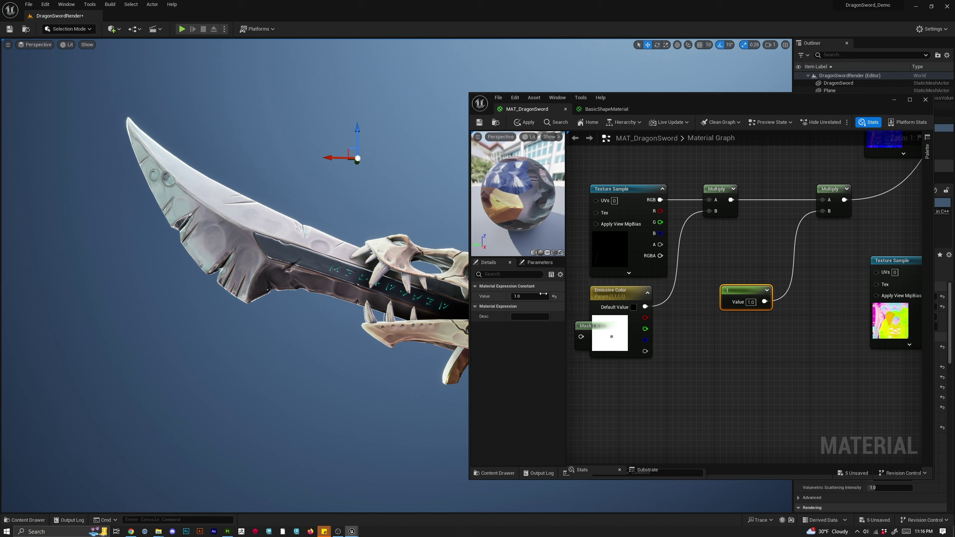
right_click(740, 294)
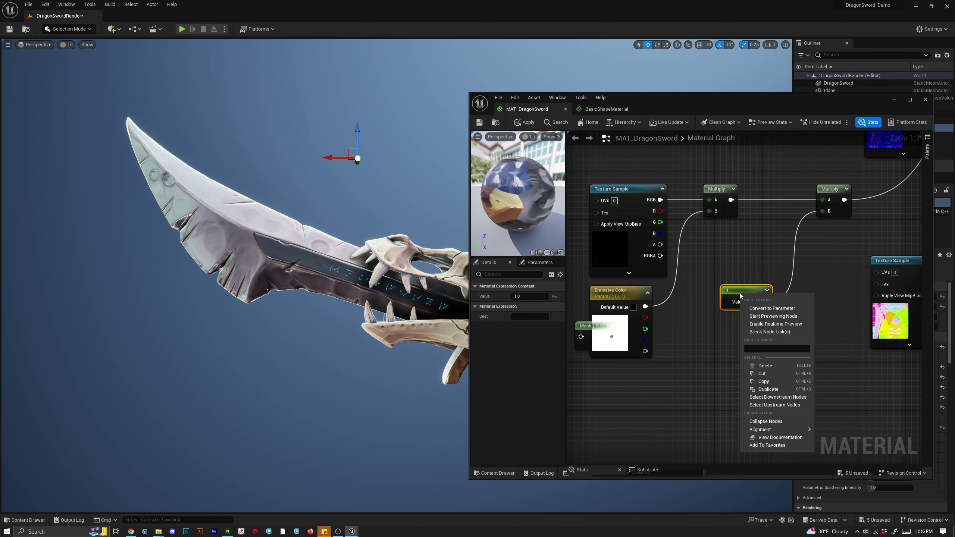
click(761, 308)
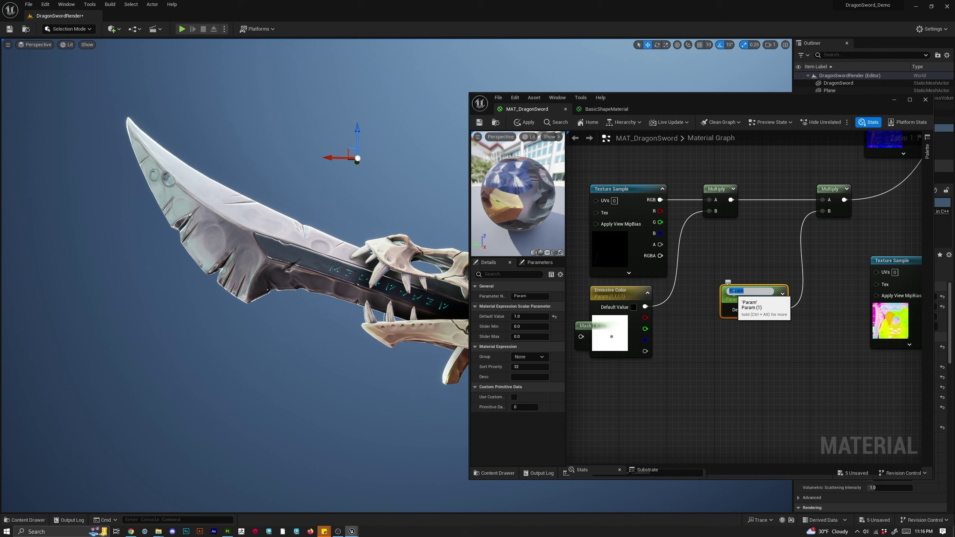
text(Emissive intinsity)
key(Return)
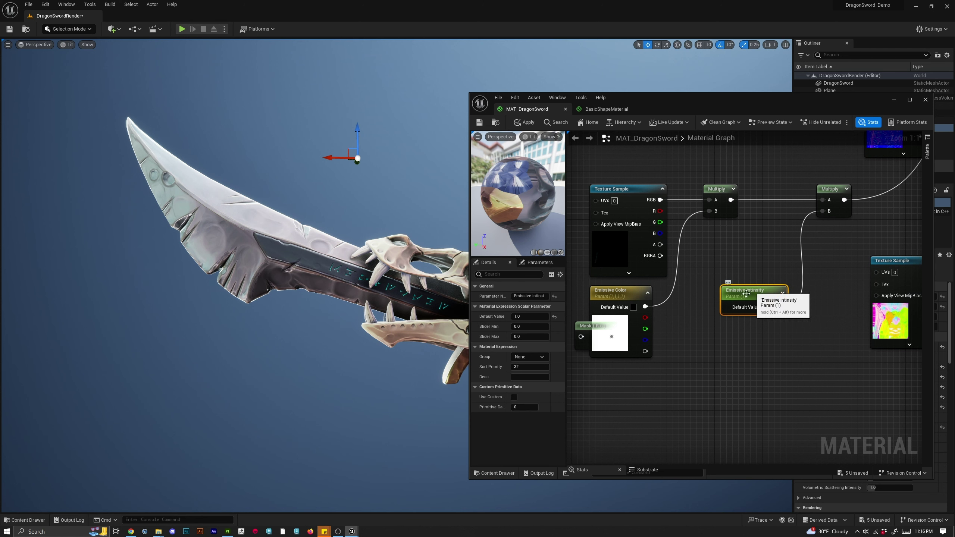
click(532, 297)
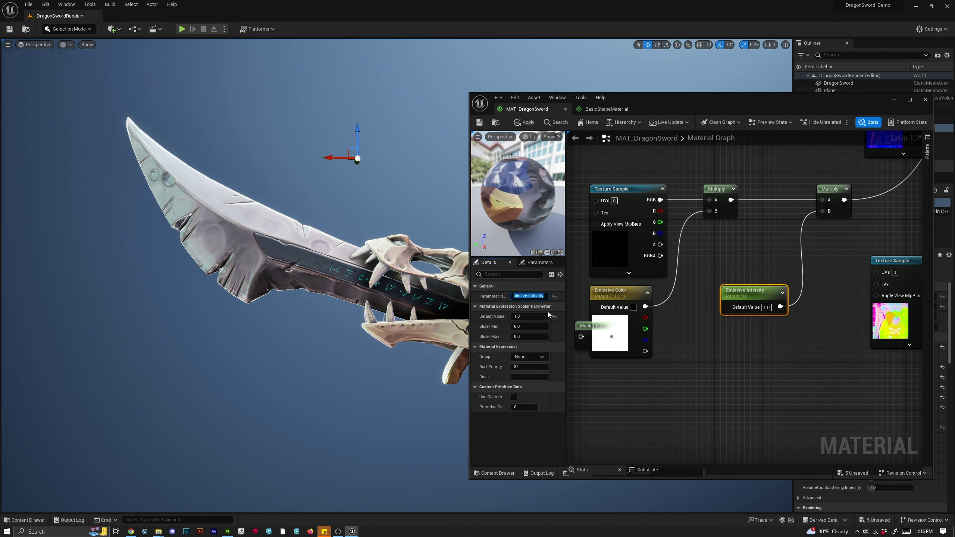
Delete the stray Mask node overlapping the Emissive Color parameter.
click(690, 362)
drag(583, 327, 631, 375)
key(Delete)
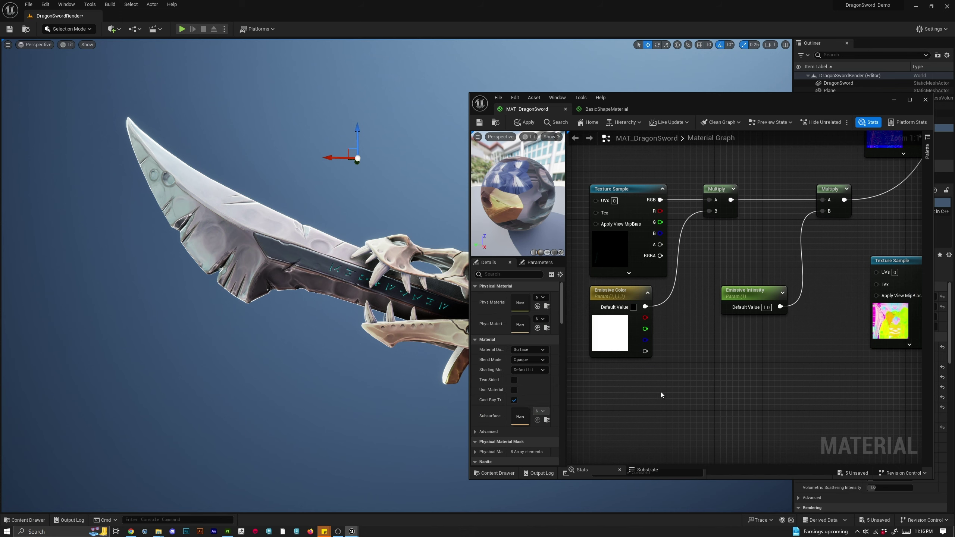
Save the MAT_DragonSword material and bring the content browser into view beside the material graph.
scroll(730, 336, down, 2)
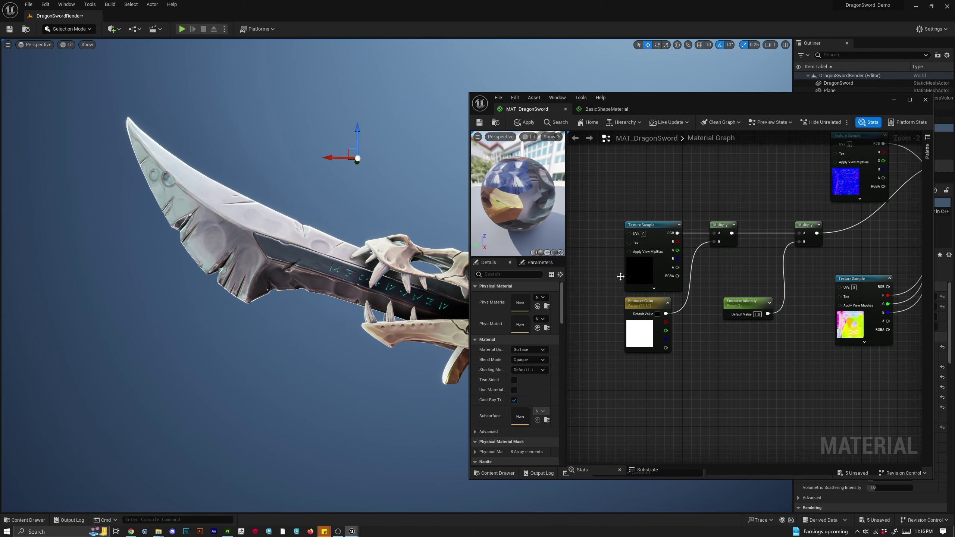
click(479, 123)
drag(0, 320, 335, 230)
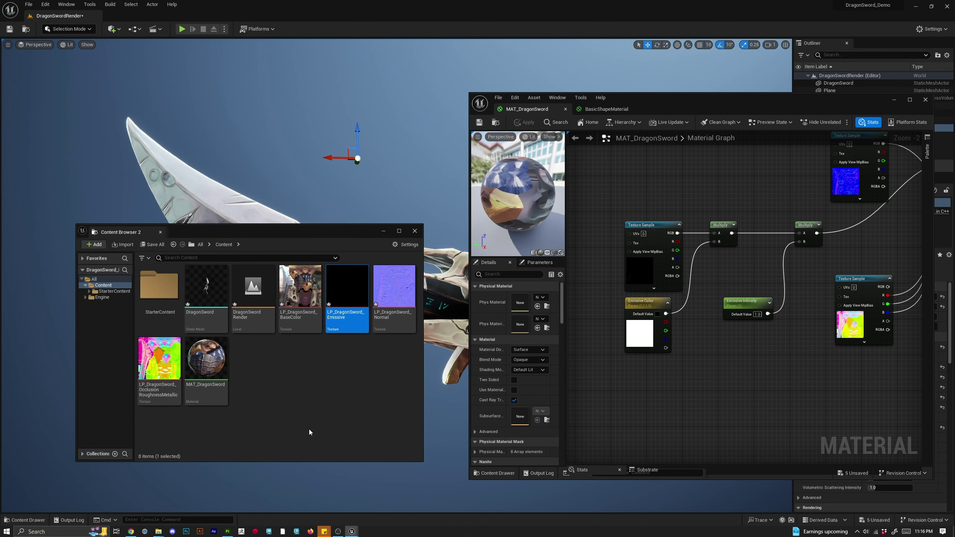
Create a material instance from MAT_DragonSword, keep its default name, and close the material editor.
drag(211, 370, 216, 373)
click(276, 365)
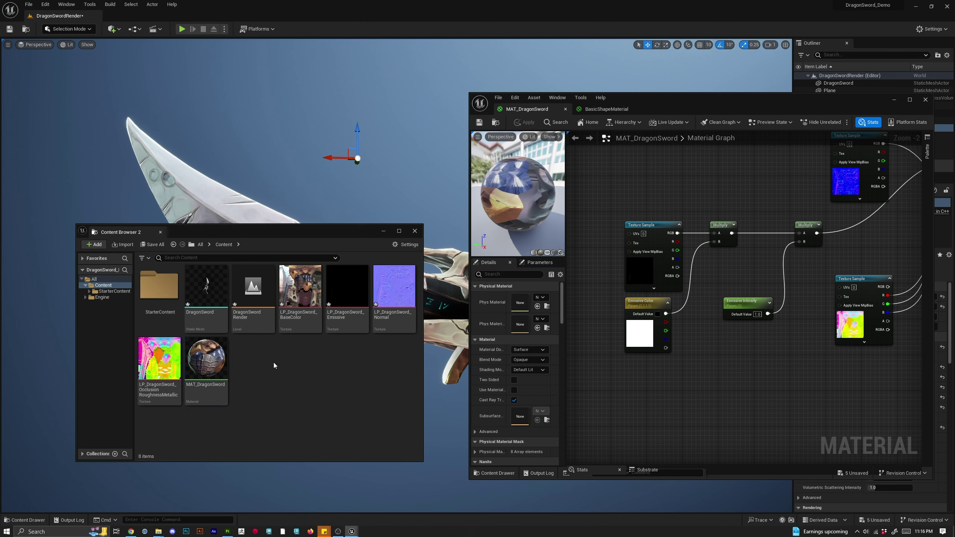
right_click(211, 362)
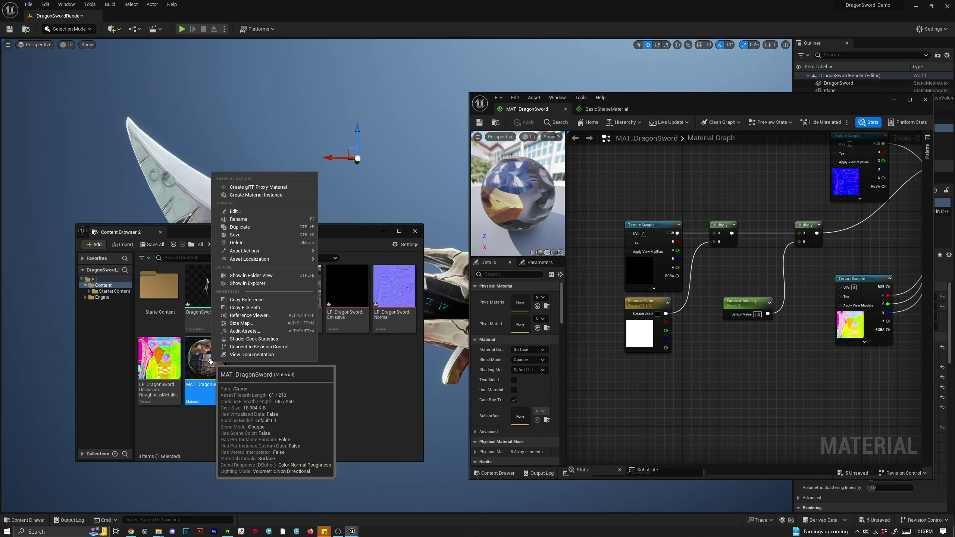
click(259, 196)
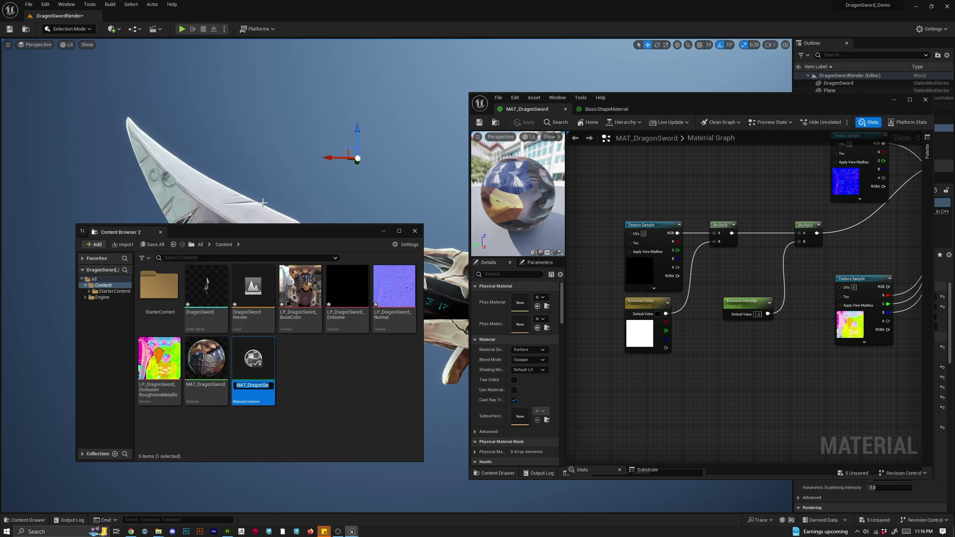
key(Return)
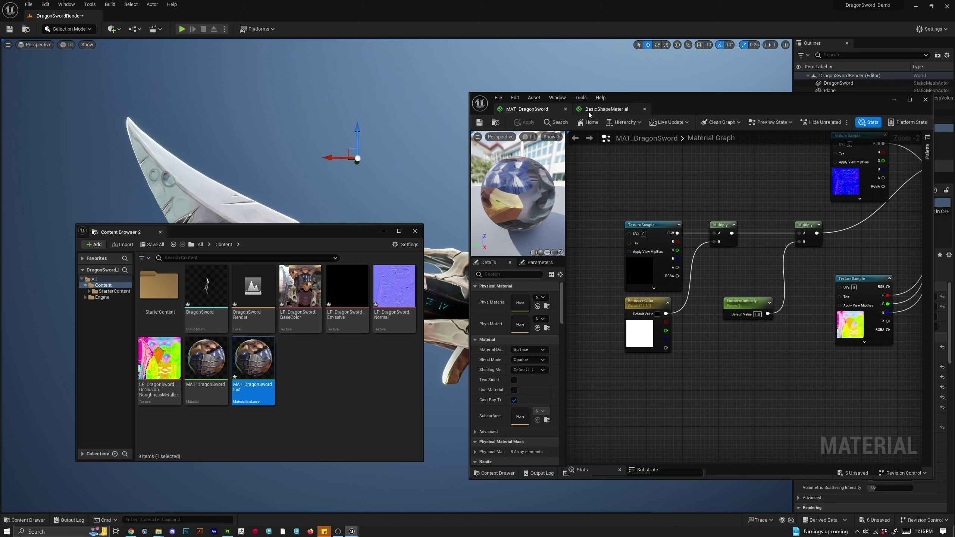
click(926, 100)
click(311, 427)
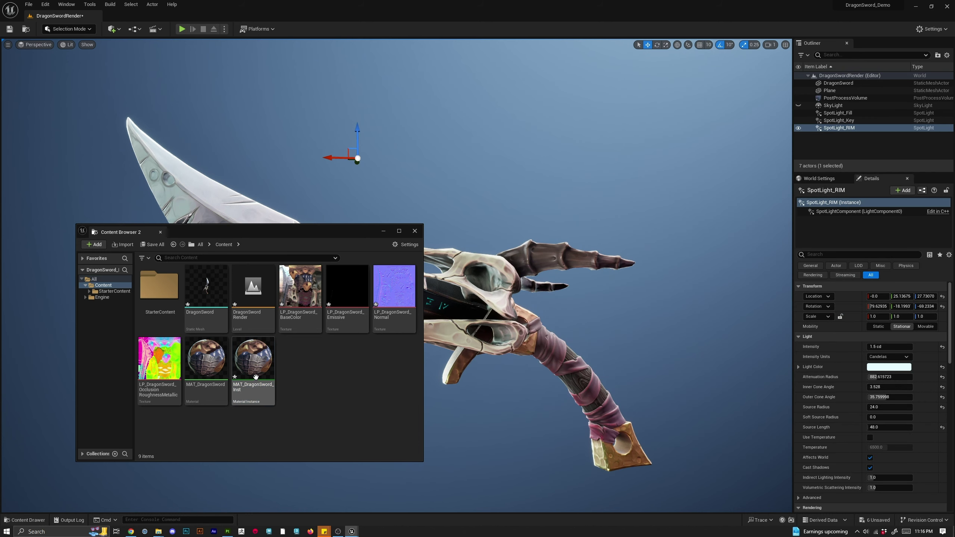
Review the new material instance's parameters and assign the instance to the dragon sword in place of MAT_DragonSword.
double_click(254, 369)
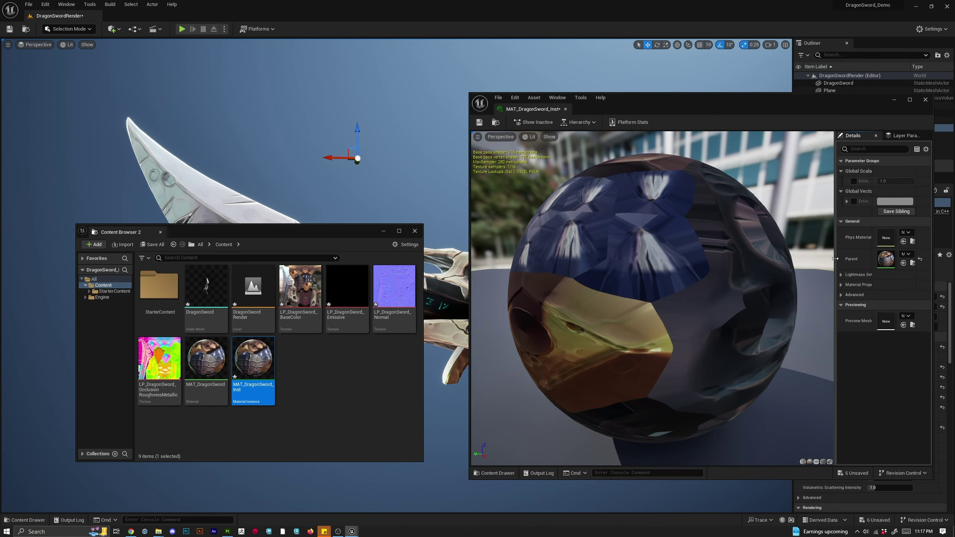
drag(836, 240, 781, 226)
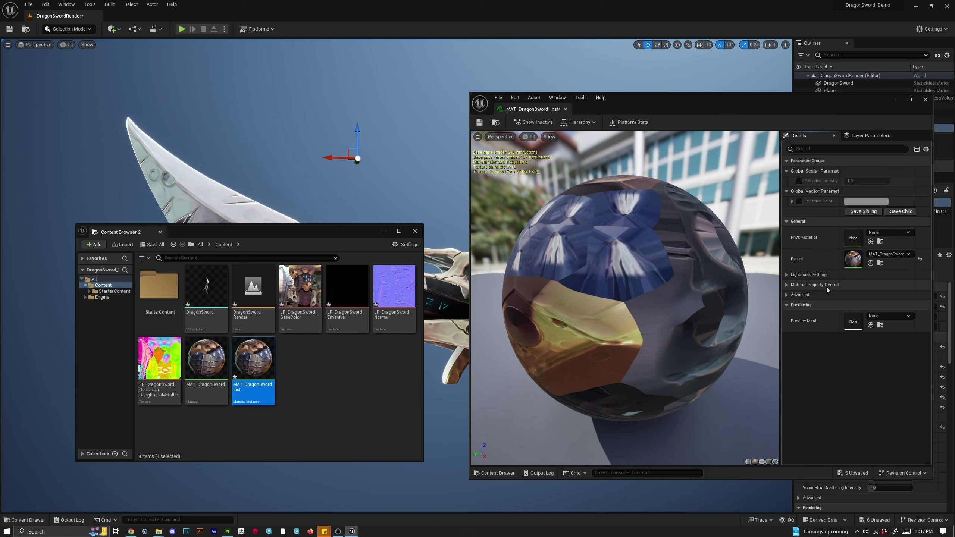
click(926, 99)
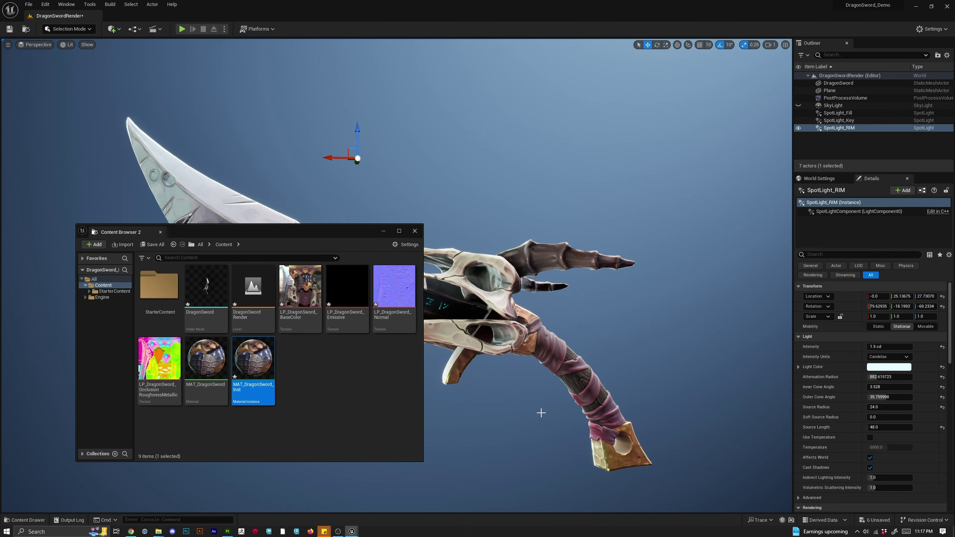
click(488, 290)
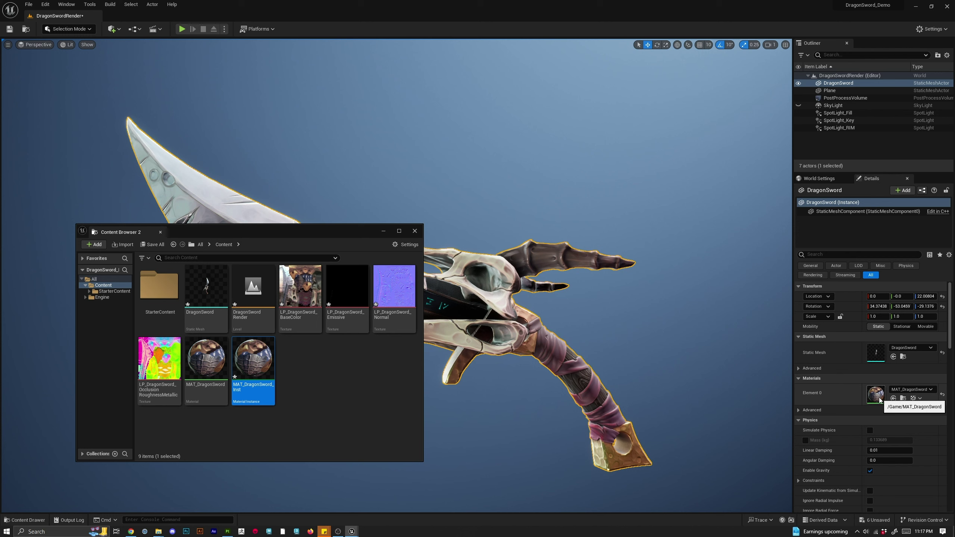
drag(262, 371, 877, 395)
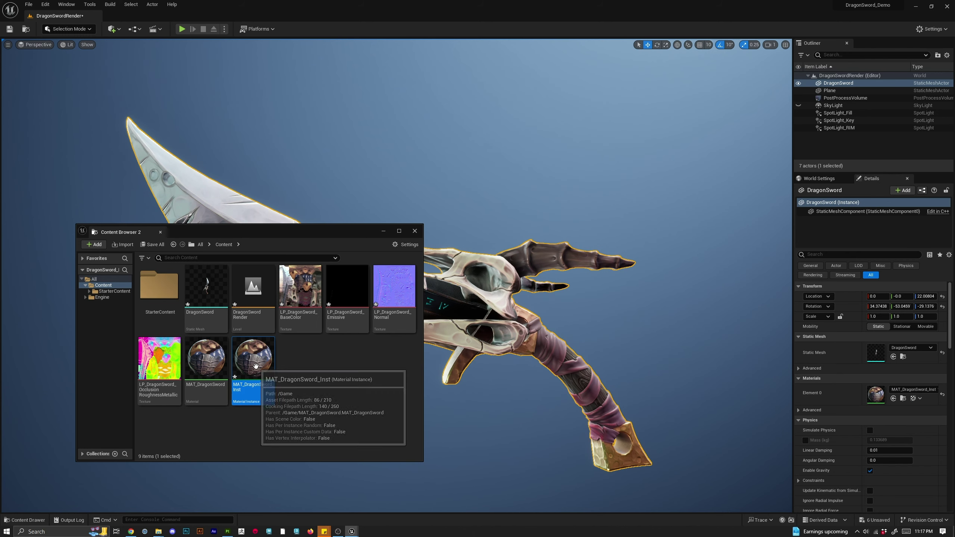
Enable the Emissive Intensity override in MAT_DragonSword_Inst and raise it to about 957 while keeping the sword's runes in view.
double_click(251, 365)
drag(617, 110, 638, 99)
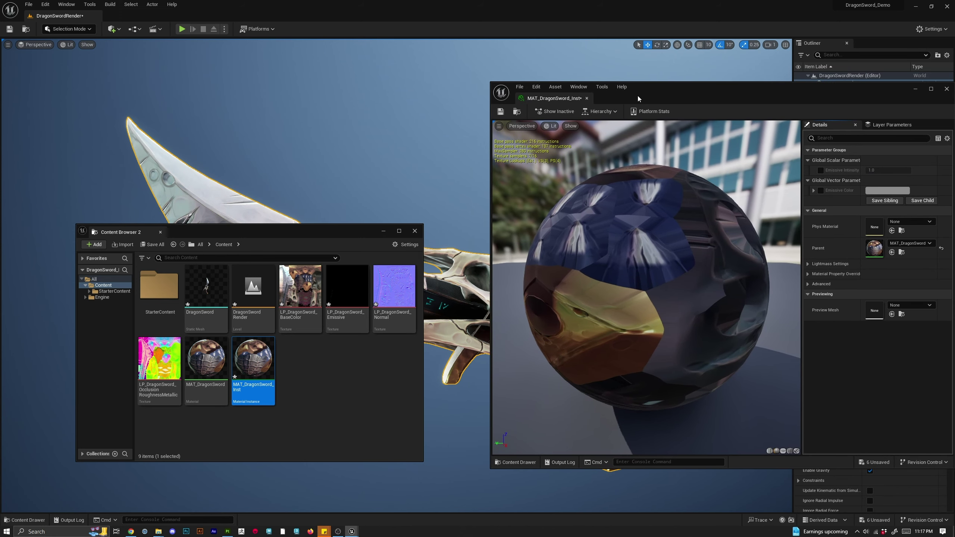
click(821, 170)
drag(327, 235, 245, 328)
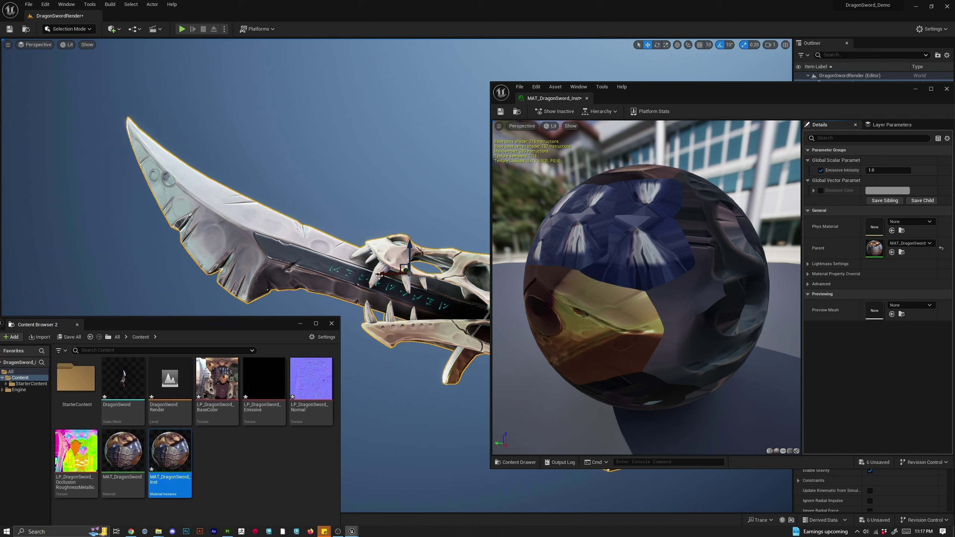
drag(888, 170, 906, 165)
Enable the Emissive Color override in the material instance and set it to pinkish magenta, hex sRGB EE7DFFFF.
click(821, 191)
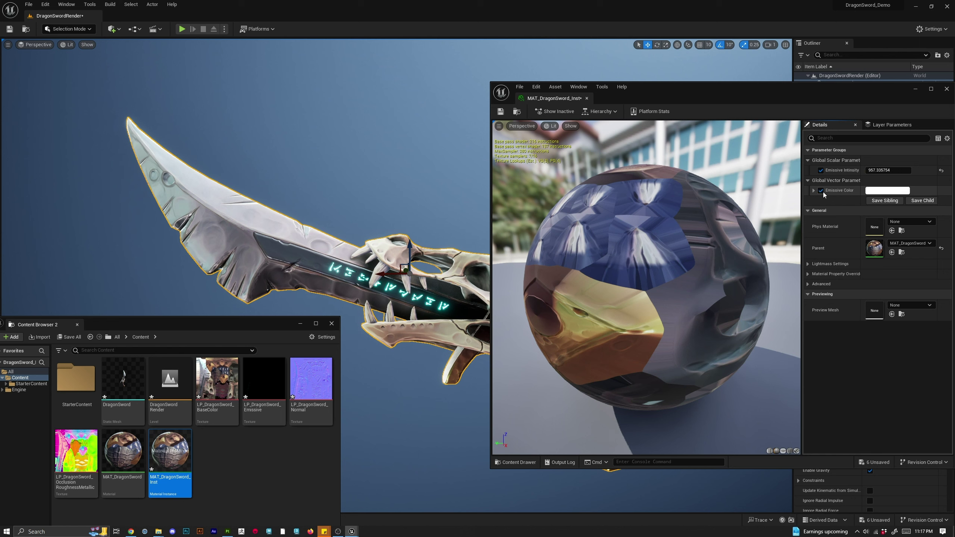
click(888, 190)
click(795, 261)
mouse_move(804, 271)
mouse_down()
mouse_move(767, 261)
mouse_move(797, 278)
mouse_move(806, 255)
mouse_move(782, 233)
mouse_up()
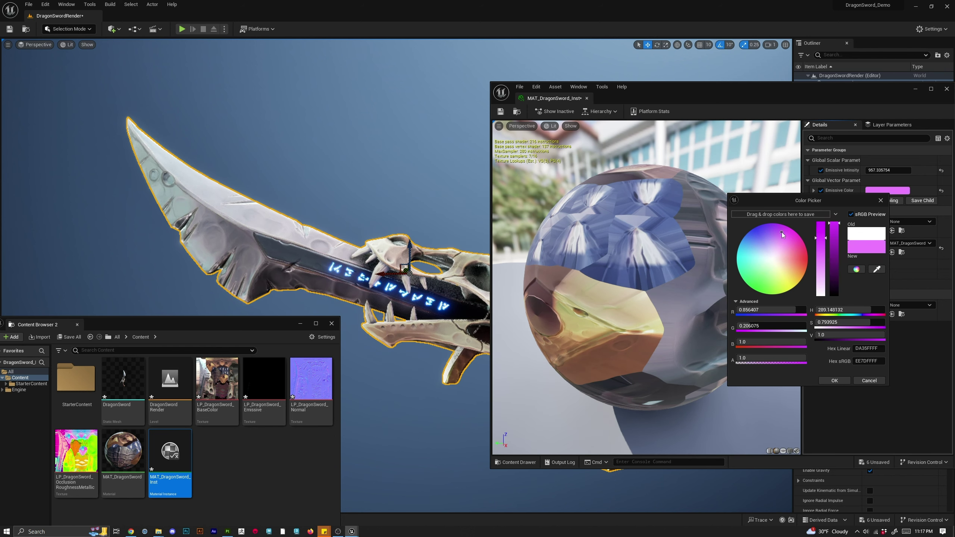
click(835, 380)
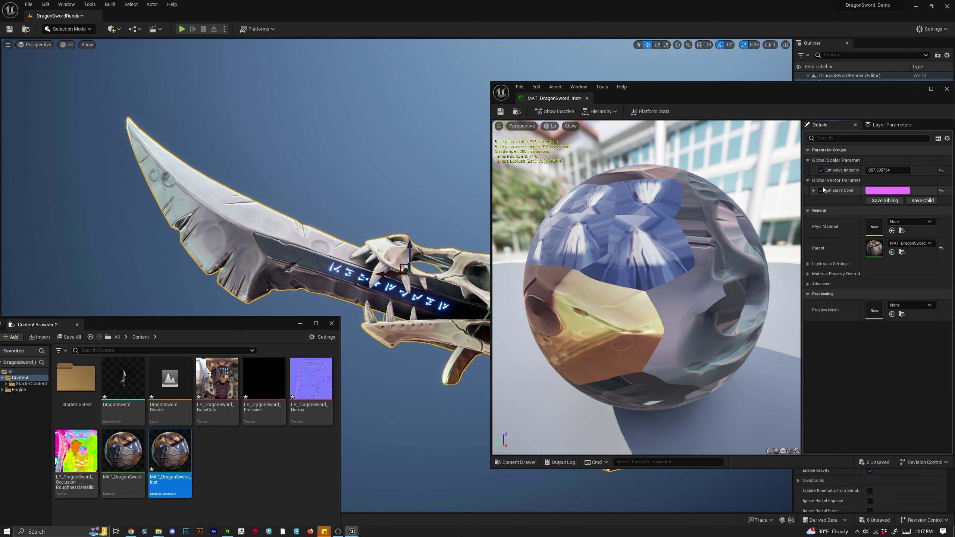
Shift the instance's Emissive Color to a light violet and close the instance editor.
click(888, 191)
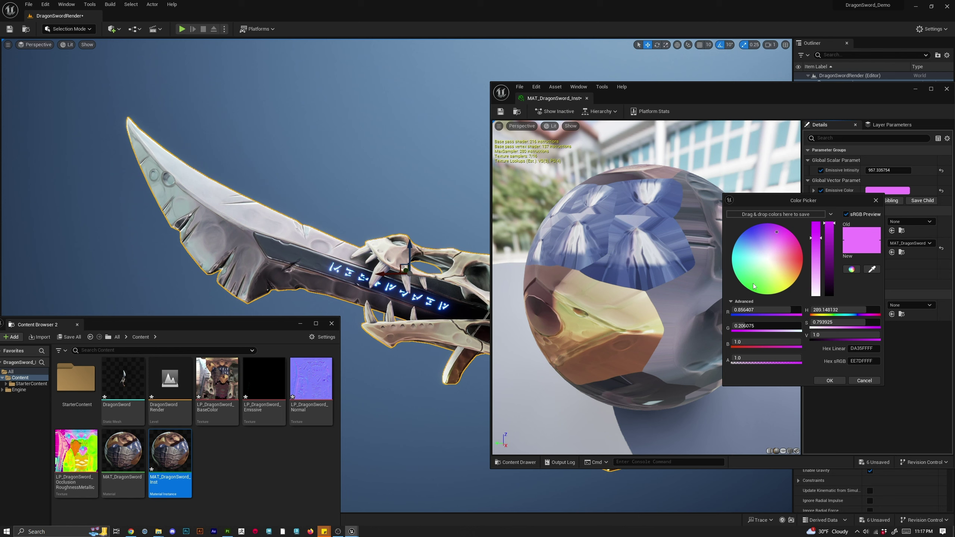
drag(754, 286, 770, 236)
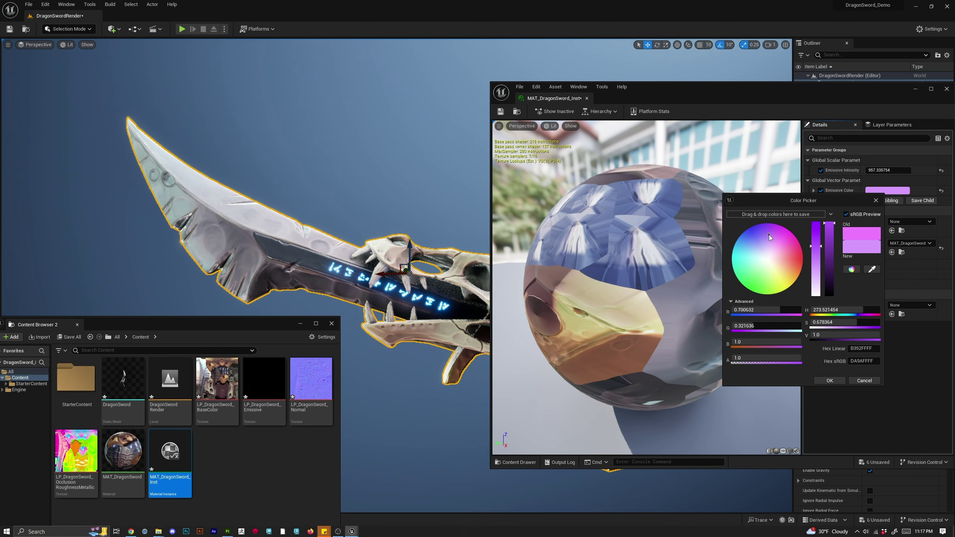
click(828, 380)
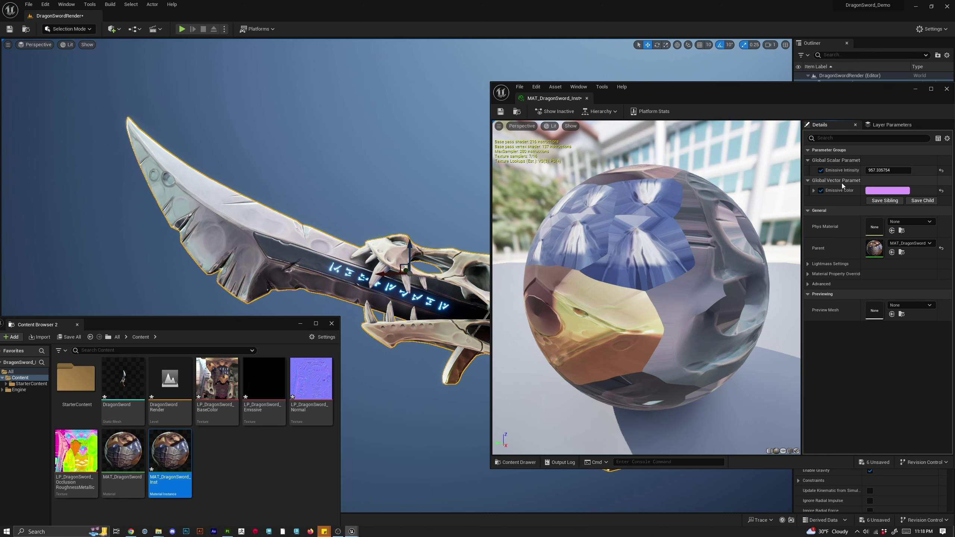
click(947, 89)
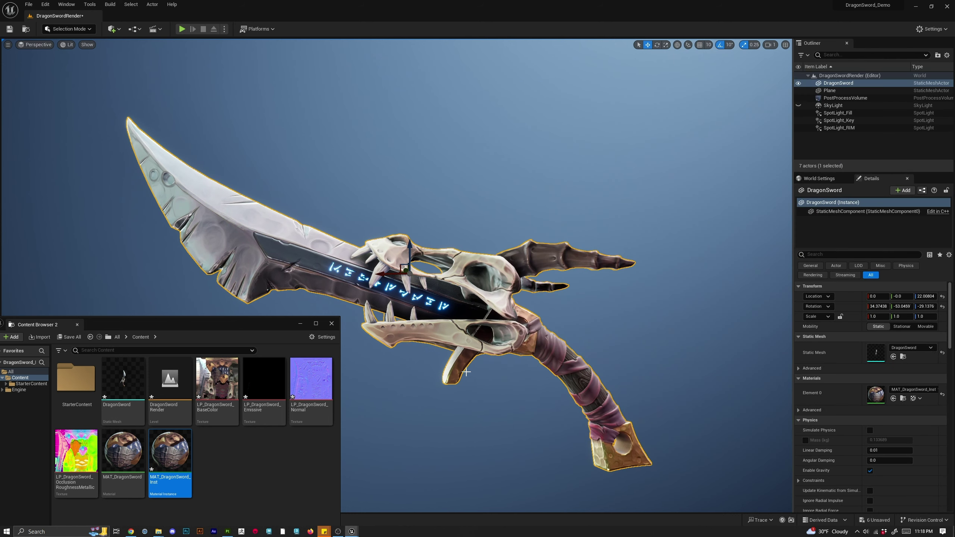
Reopen the sword's material instance, set its Emissive Color to bright green, hex sRGB 11FF88FF, and save the instance.
double_click(176, 466)
click(888, 191)
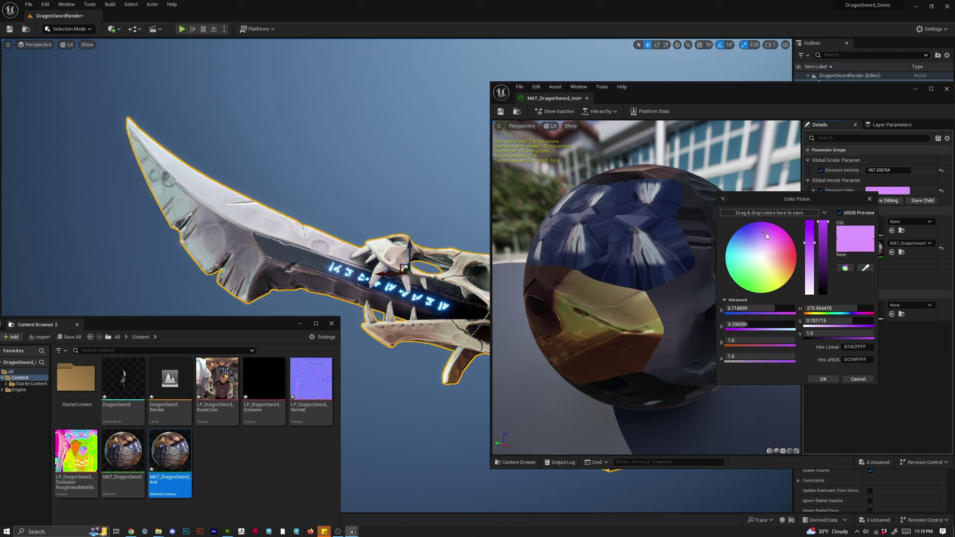
mouse_move(766, 232)
mouse_down()
mouse_move(792, 271)
mouse_move(799, 254)
mouse_move(787, 244)
mouse_move(736, 284)
mouse_up()
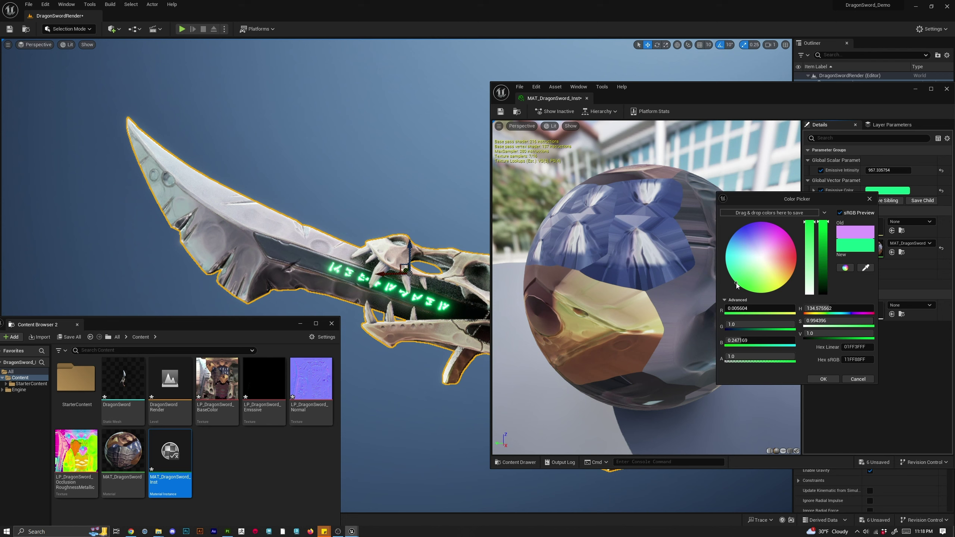
click(823, 379)
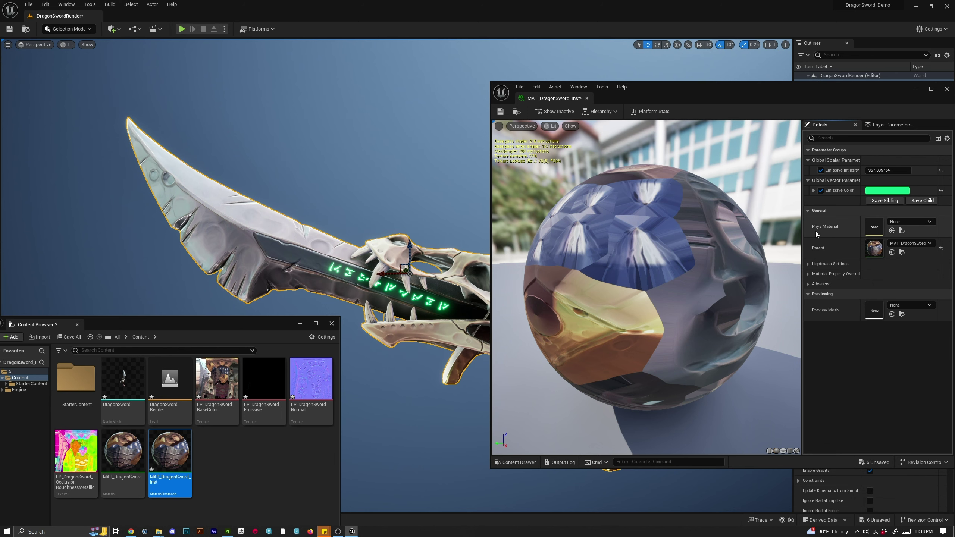
click(500, 111)
click(947, 90)
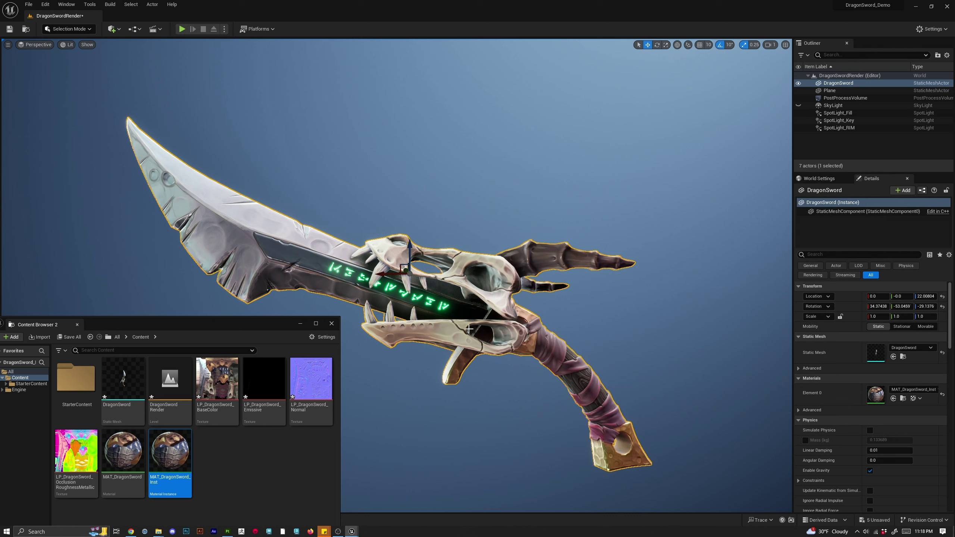
Deselect the sword and create a Camera Actor from the current viewport view.
click(619, 412)
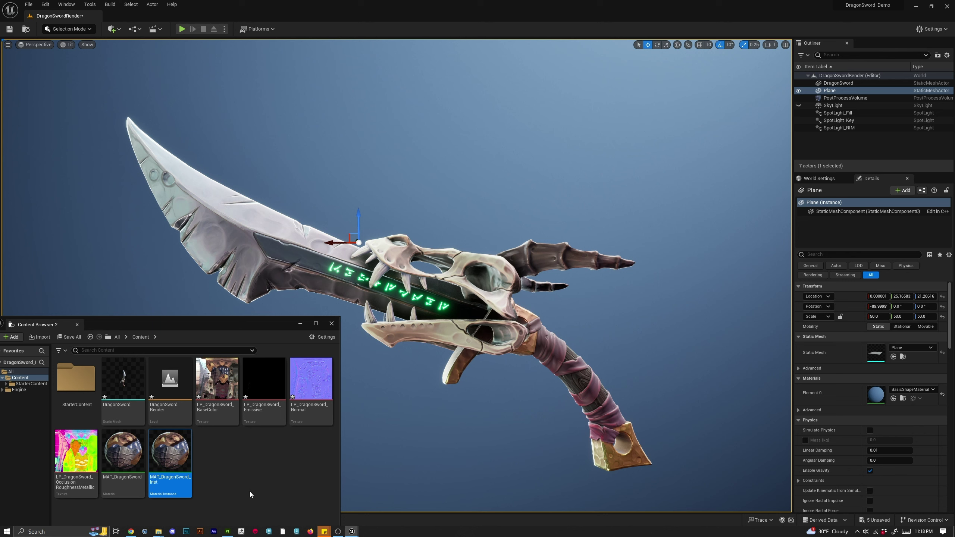
key(ctrl+s)
click(8, 45)
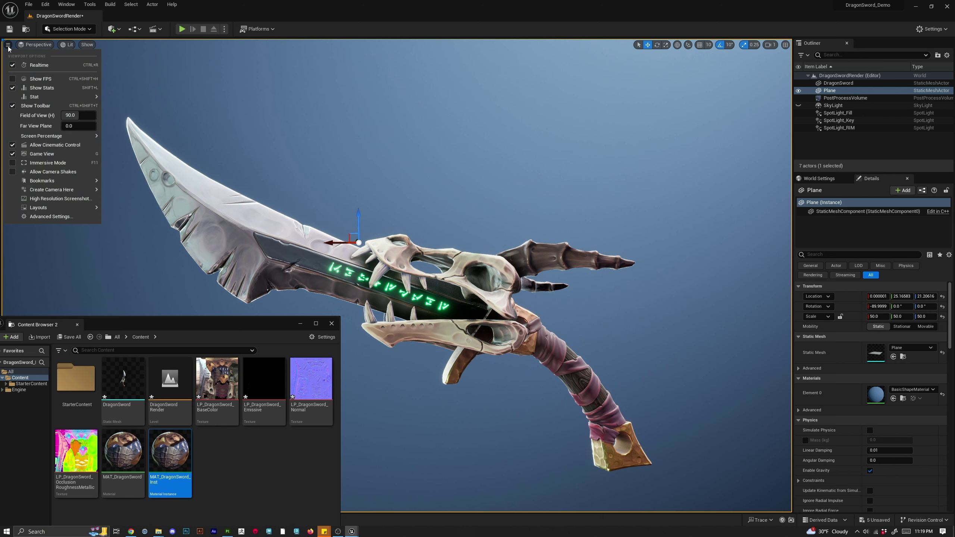
mouse_move(96, 190)
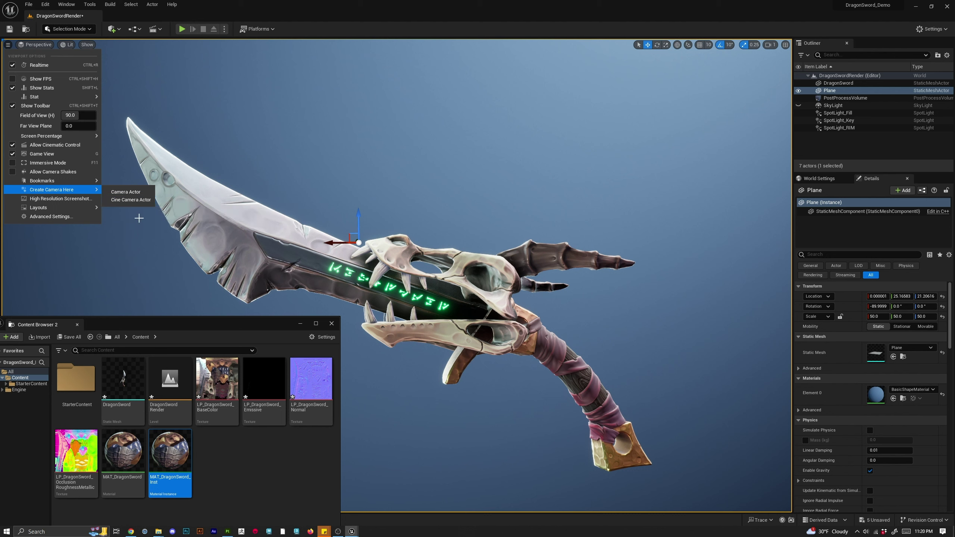
click(132, 196)
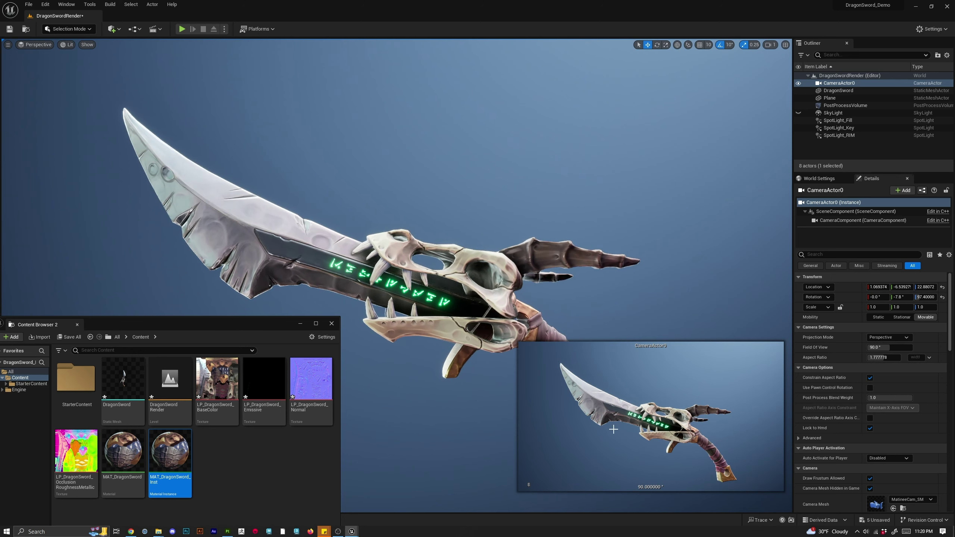
Switch the viewport to look through CameraActor0 and move the content browser off the scene.
click(38, 45)
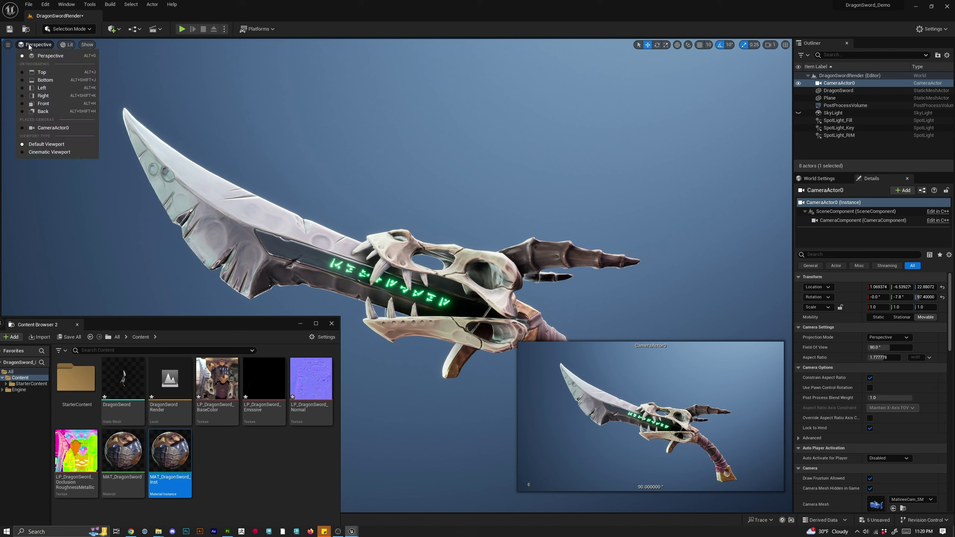
click(53, 128)
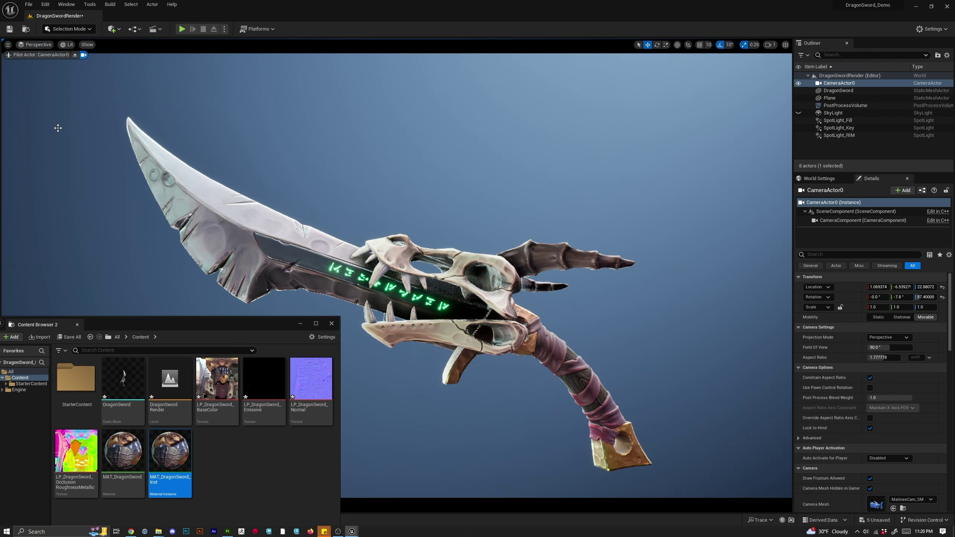
drag(259, 324, 0, 343)
Reframe the piloted camera around the dragon sword so the whole weapon sits centred in the shot.
mouse_move(499, 369)
alt+mouse_down()
mouse_move(510, 365)
mouse_move(483, 369)
alt+mouse_up()
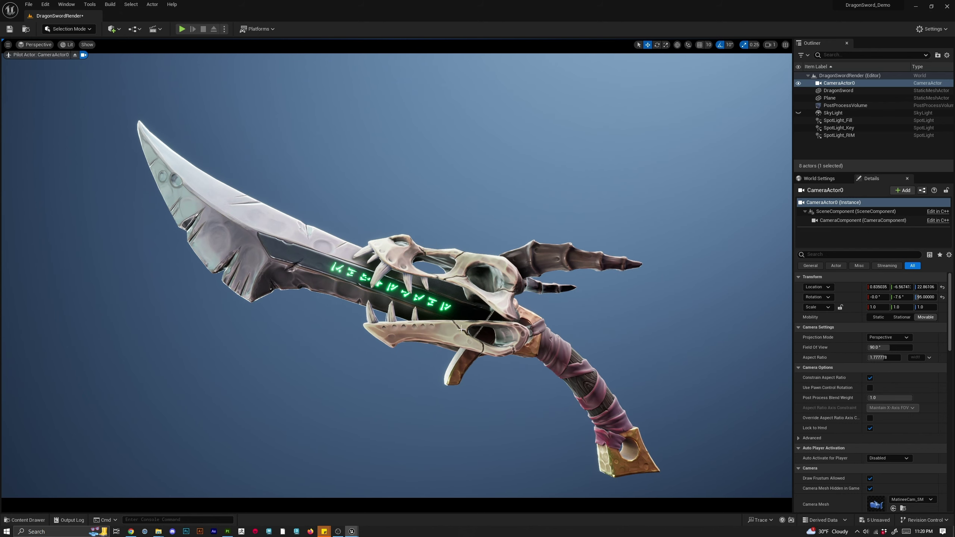
alt+middle_drag(462, 329, 361, 304)
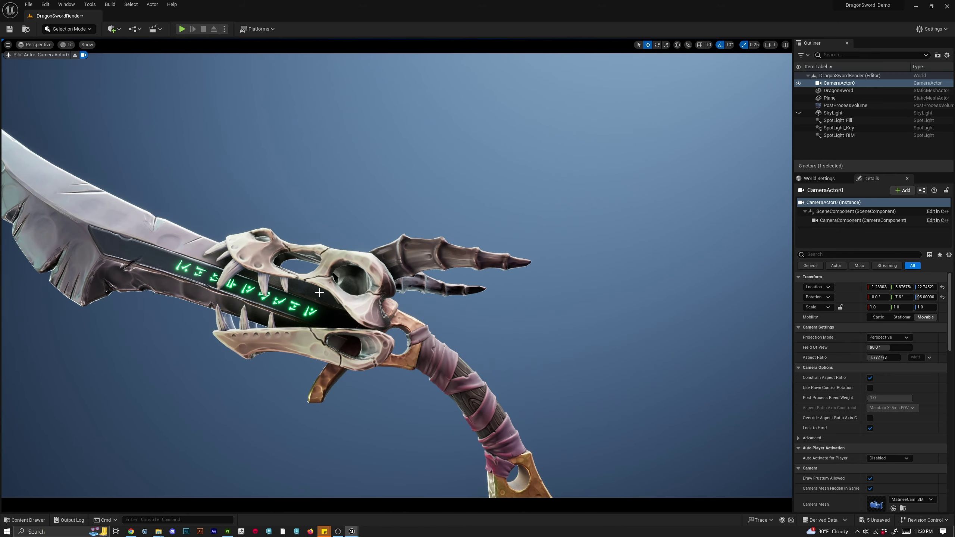
click(320, 293)
key(f)
alt+right_drag(328, 297, 394, 321)
alt+middle_drag(442, 321, 387, 259)
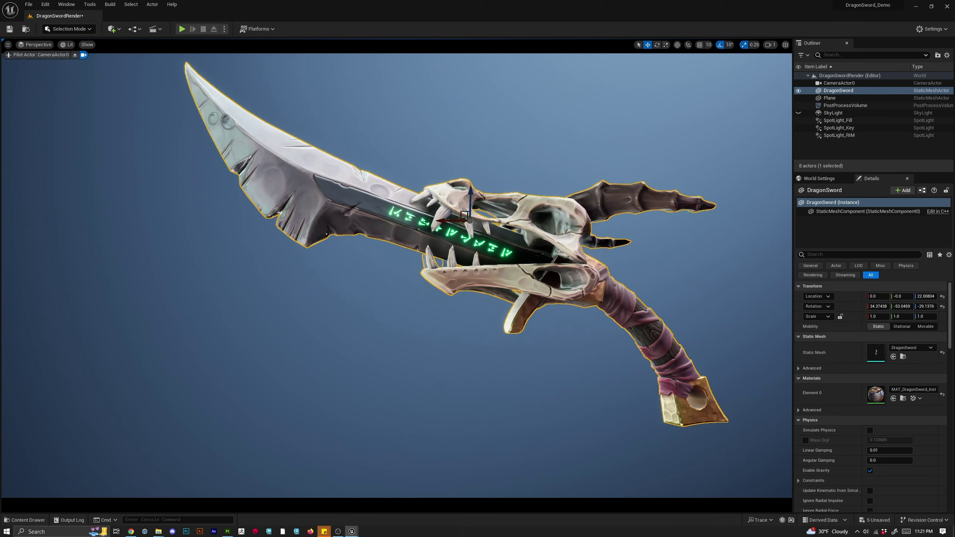
alt+right_drag(441, 321, 485, 320)
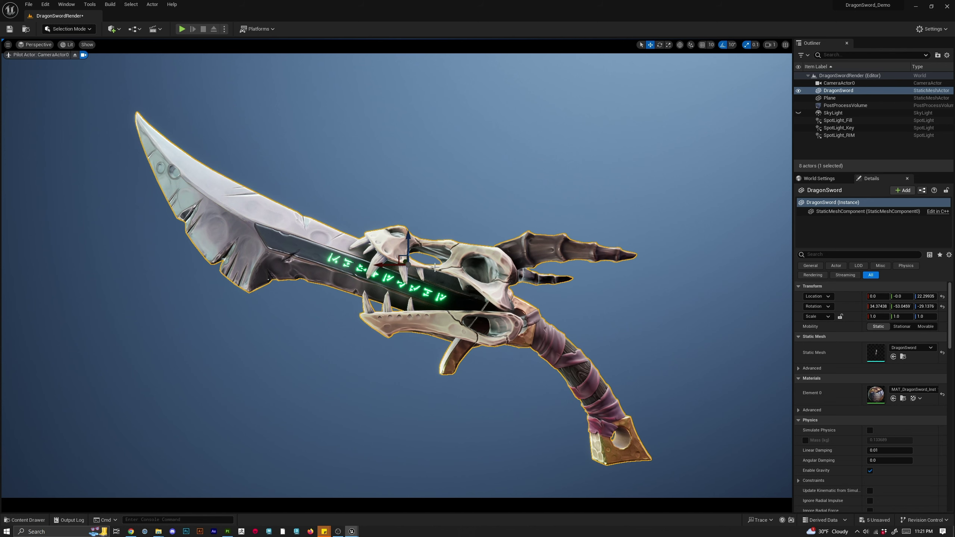
Stop piloting CameraActor0, select the camera actor to show its preview, and toggle the preview's pin on and off.
click(75, 56)
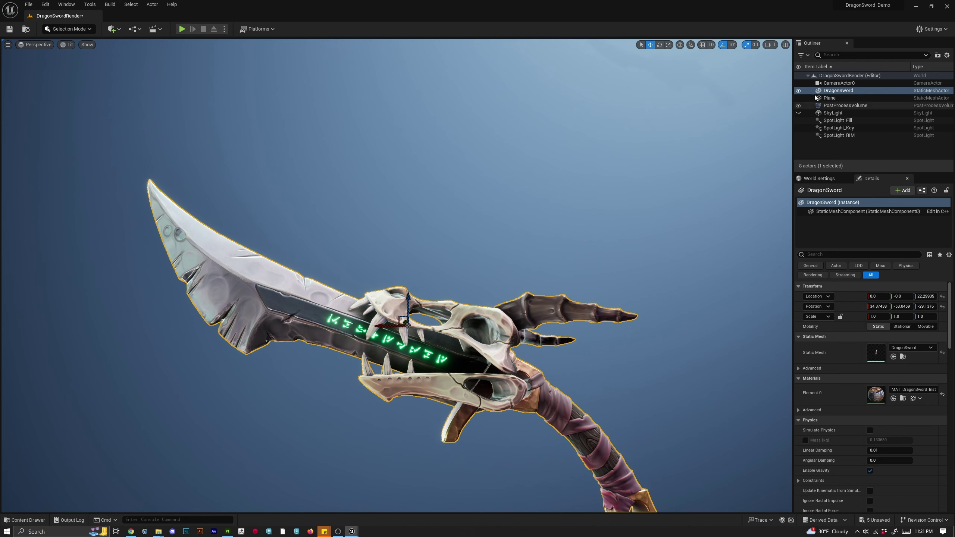
click(839, 83)
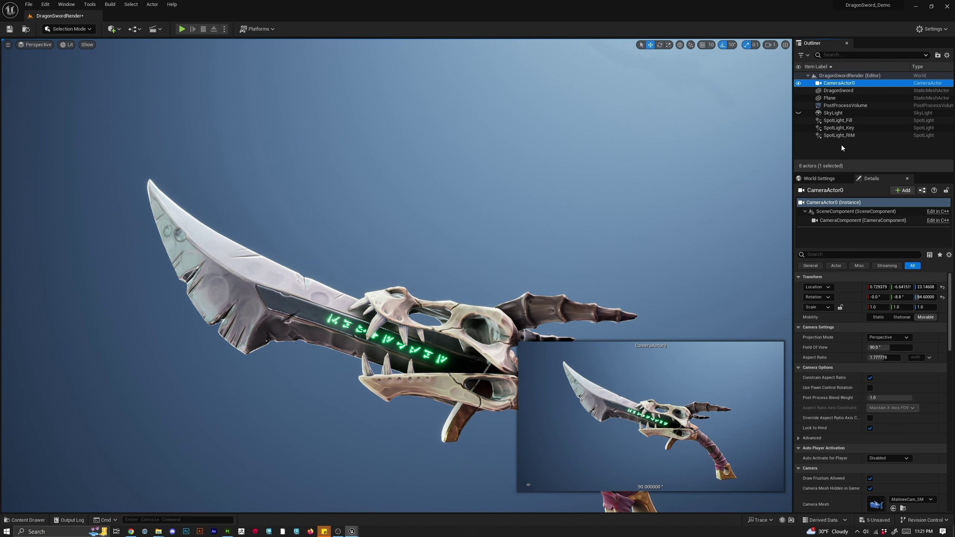
click(529, 486)
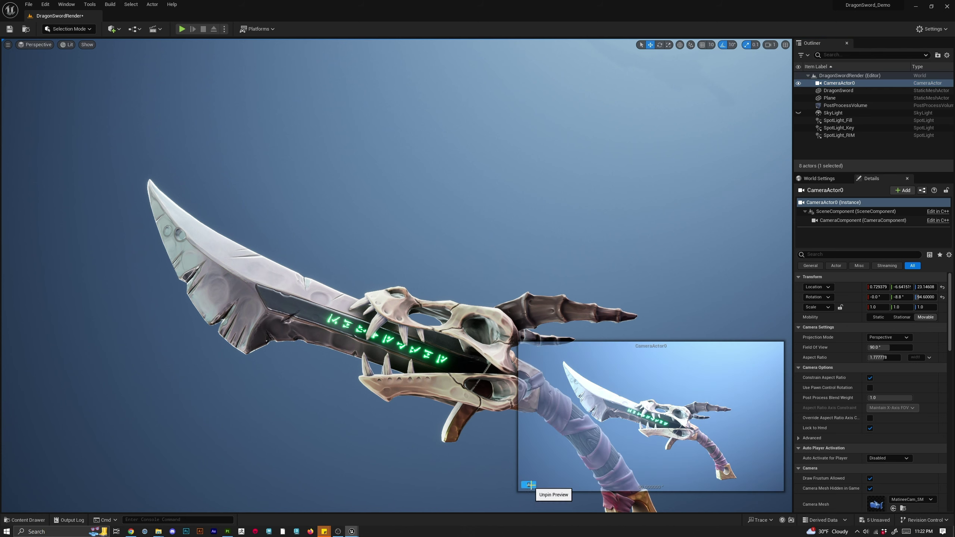
click(529, 486)
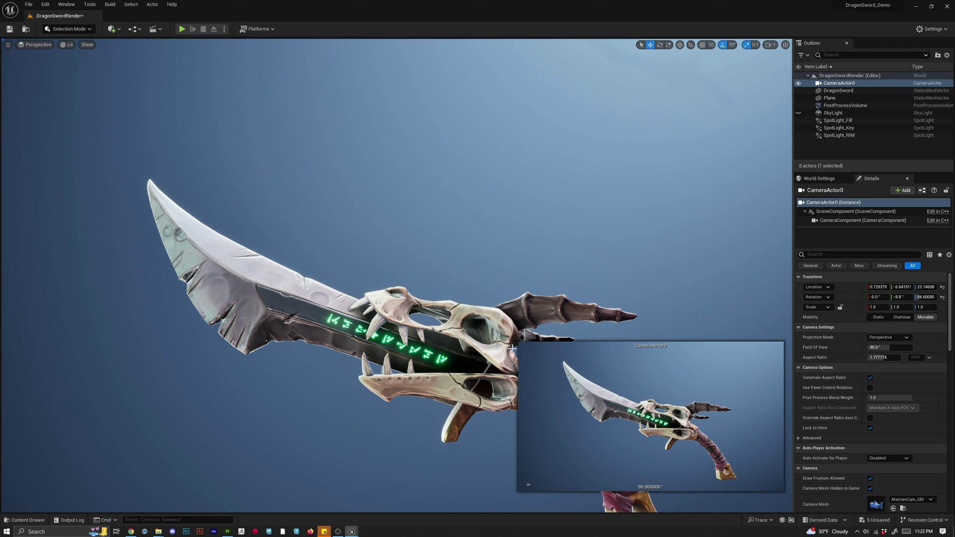
Lock CameraActor0's actor movement and switch the viewport back to looking through that camera.
right_click(836, 83)
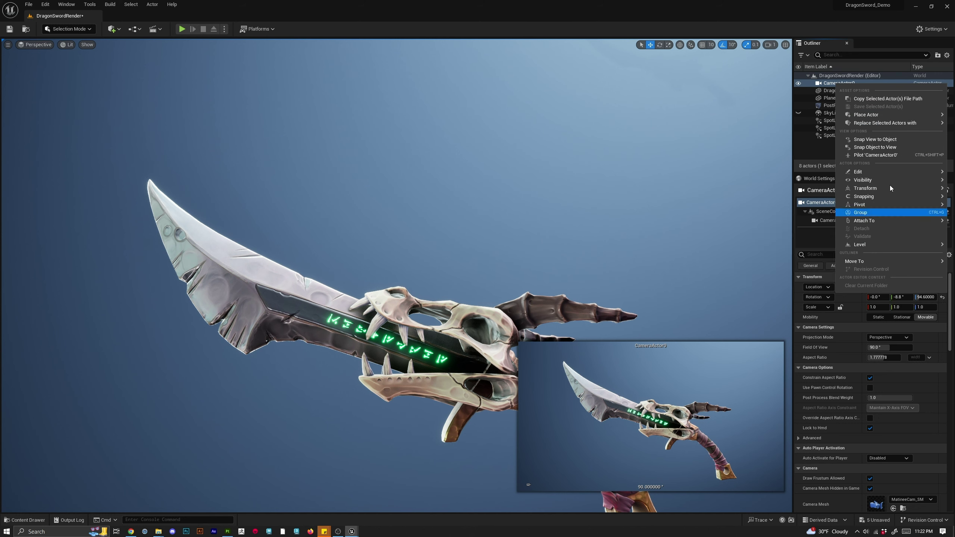
mouse_move(890, 190)
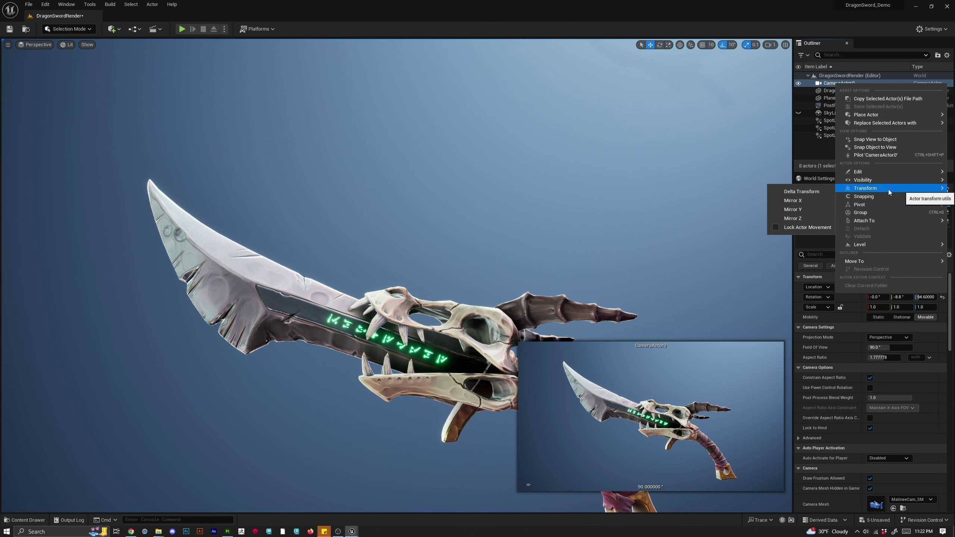
click(774, 228)
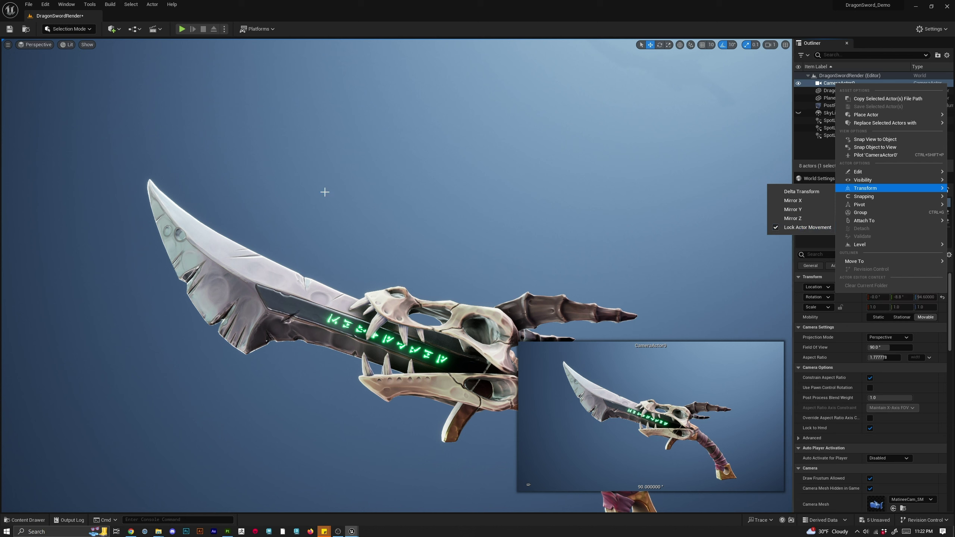
click(36, 44)
click(41, 129)
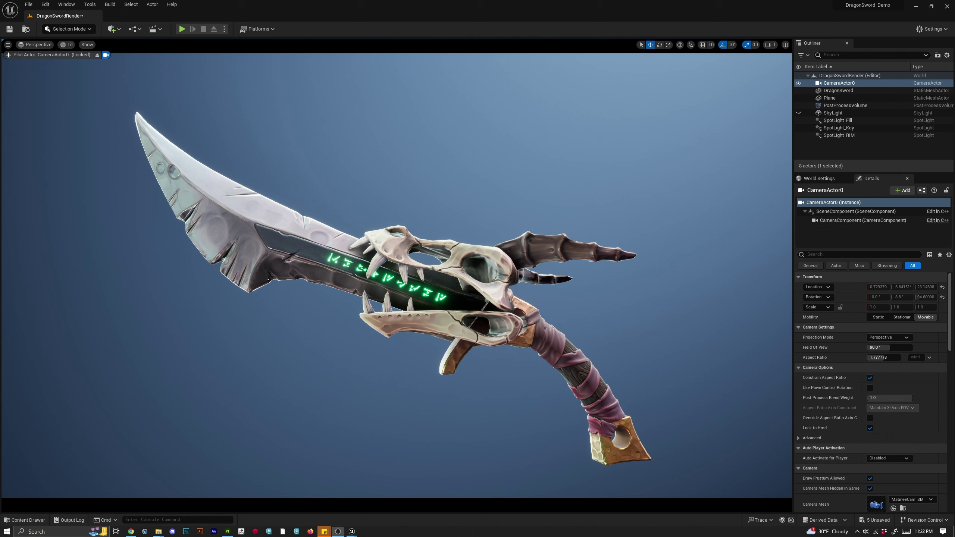
In the PostProcessVolume, enable the Standard Bloom Method and raise the bloom Intensity to about 6.656.
click(840, 108)
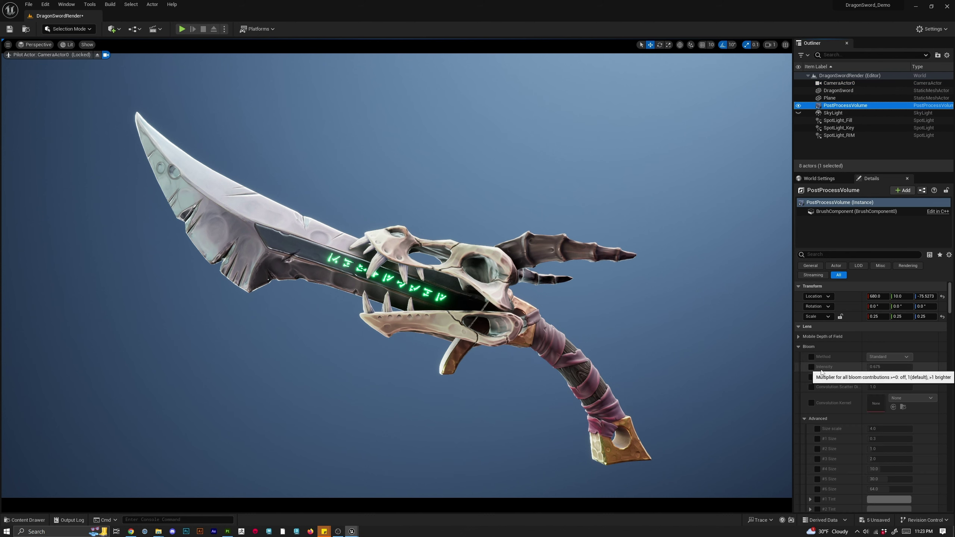
click(799, 337)
click(798, 337)
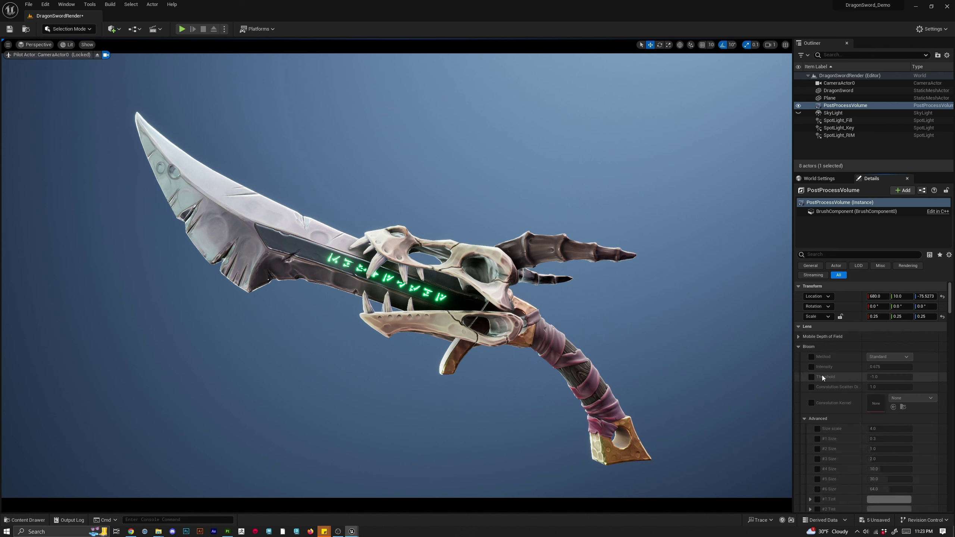
scroll(837, 391, down, 3)
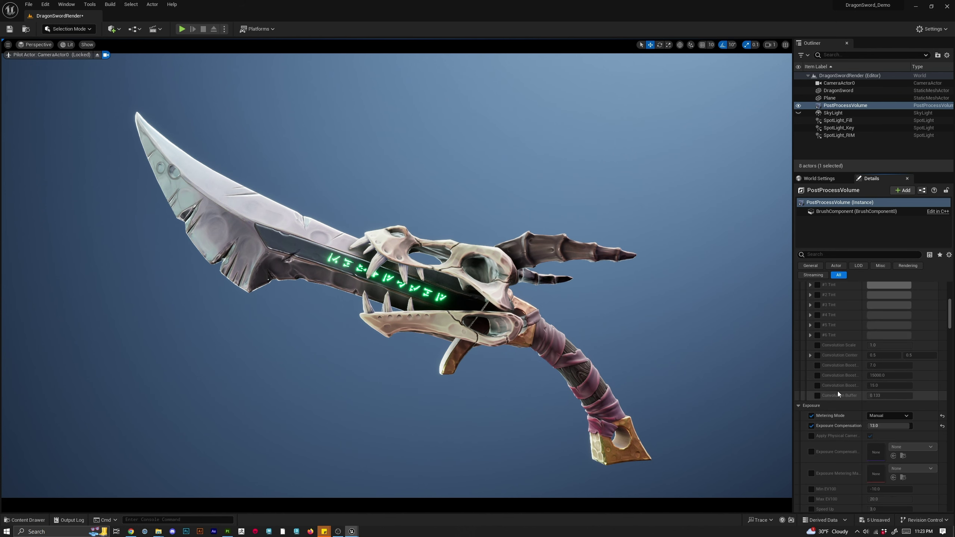
scroll(845, 386, up, 3)
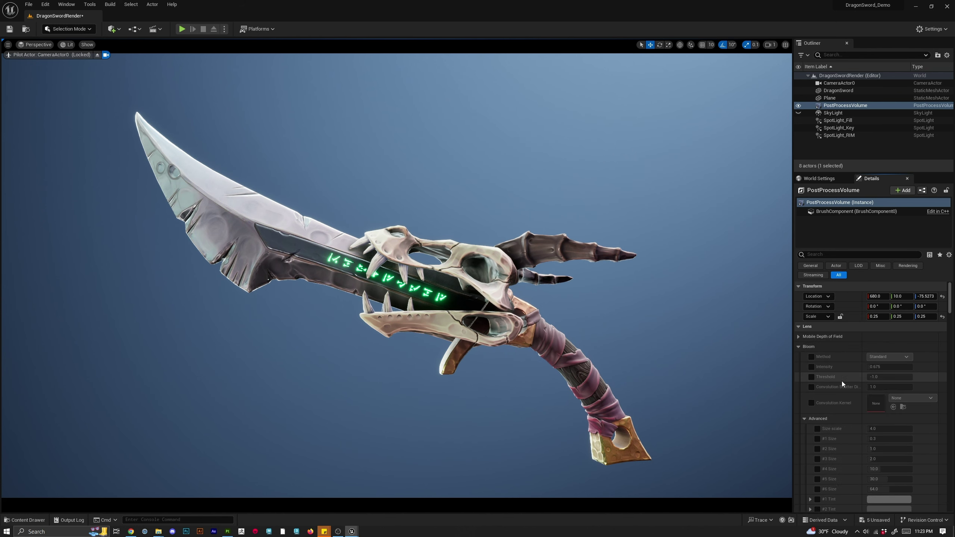
click(811, 357)
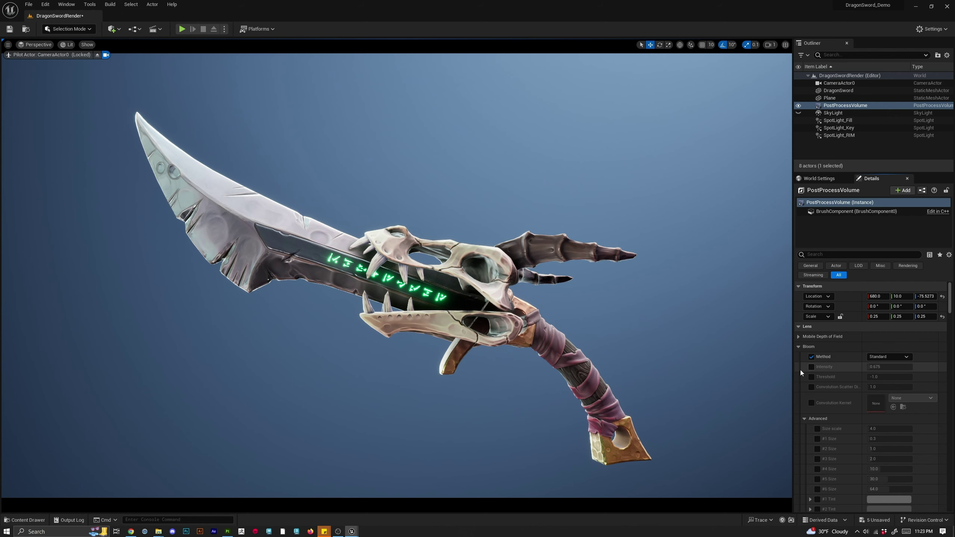
click(813, 367)
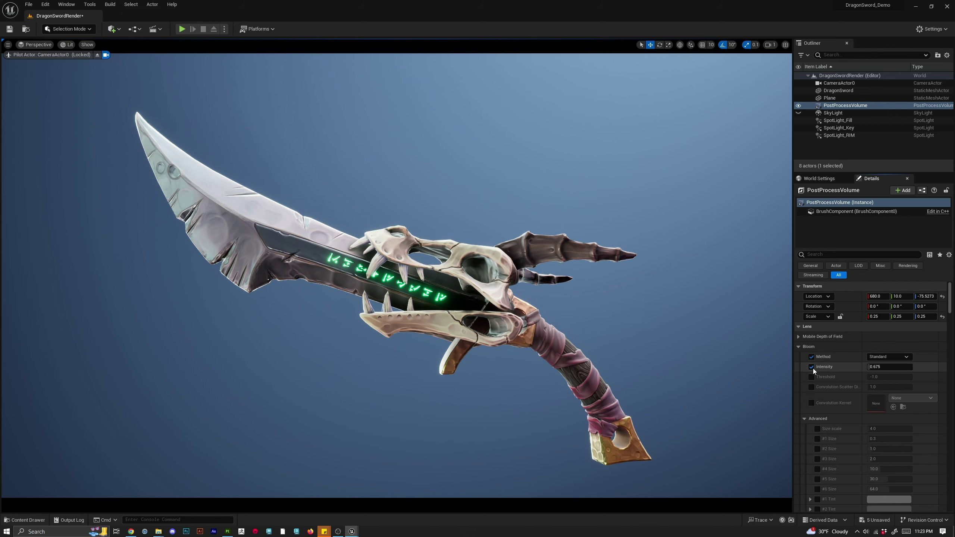
click(880, 367)
text(8)
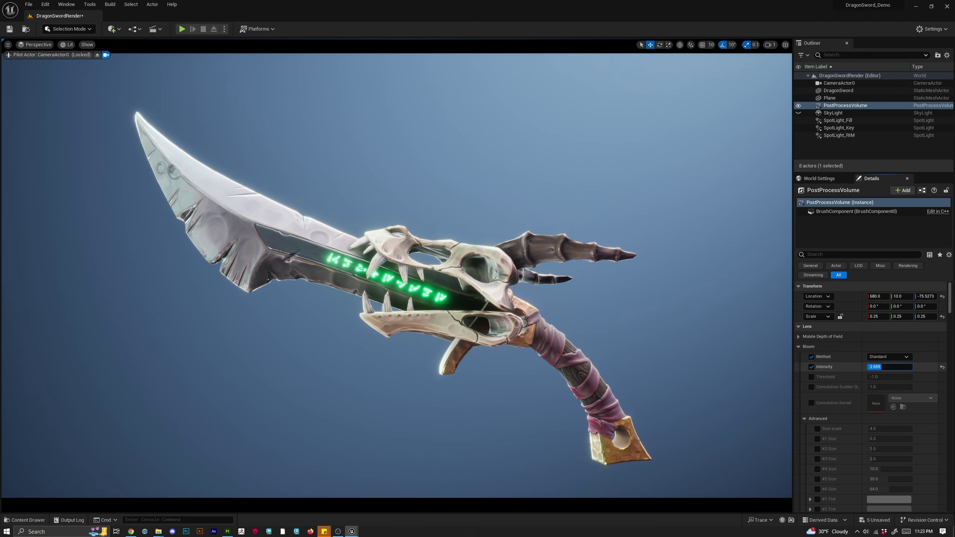
key(Return)
mouse_move(913, 367)
mouse_down()
mouse_move(886, 367)
mouse_move(905, 367)
mouse_up()
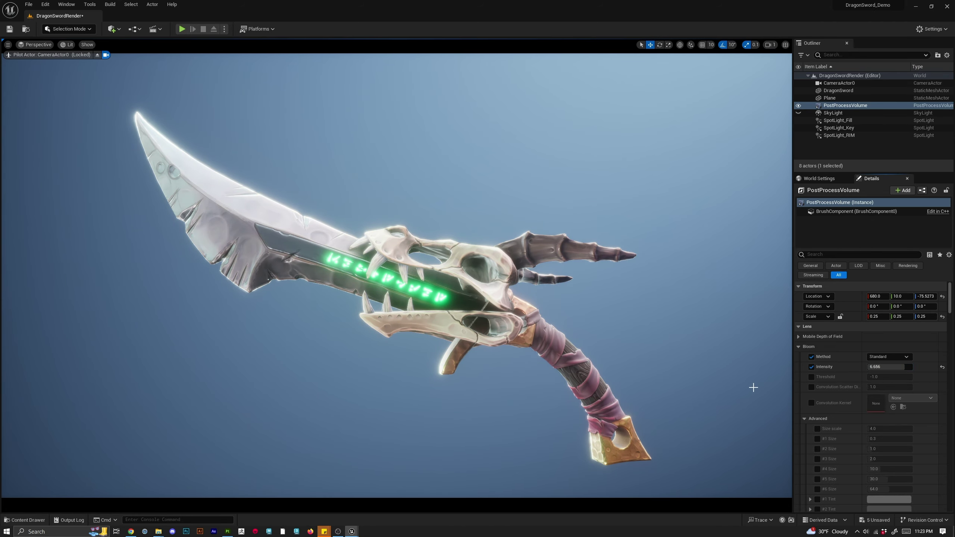
Enable the bloom Threshold at about -0.064, reduce the bloom Intensity to about 2.176, and collapse the Bloom settings.
click(812, 377)
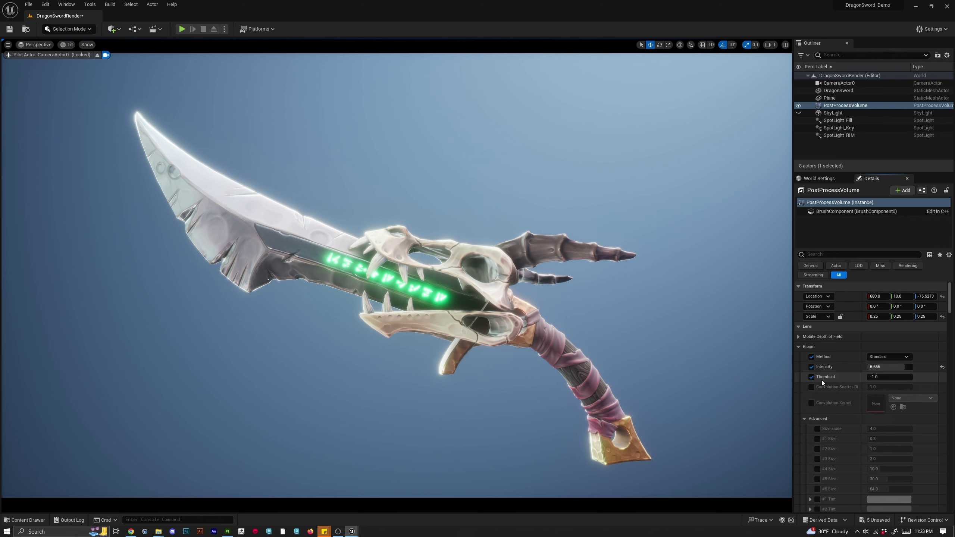
mouse_move(872, 377)
mouse_down()
mouse_move(913, 378)
mouse_move(872, 377)
mouse_move(871, 367)
mouse_move(886, 376)
mouse_move(877, 377)
mouse_up()
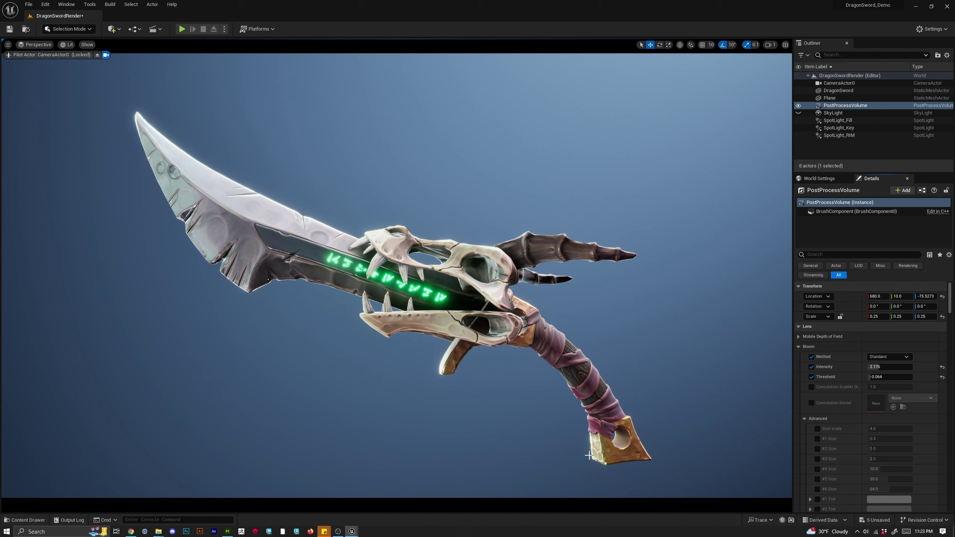
click(798, 347)
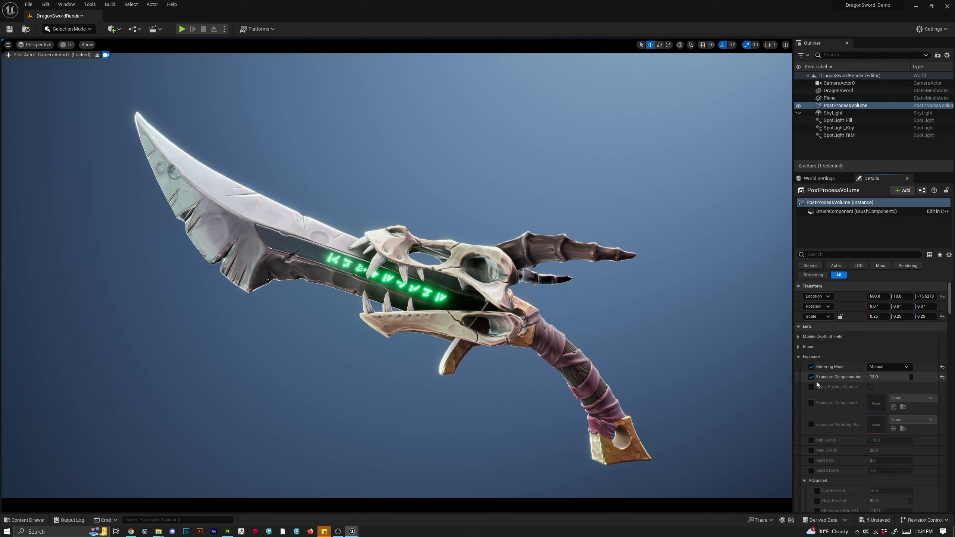
Enable Chromatic Aberration on the PostProcessVolume with Intensity 0.4 and Start Offset about 0.304.
scroll(835, 411, down, 1)
scroll(835, 411, down, 2)
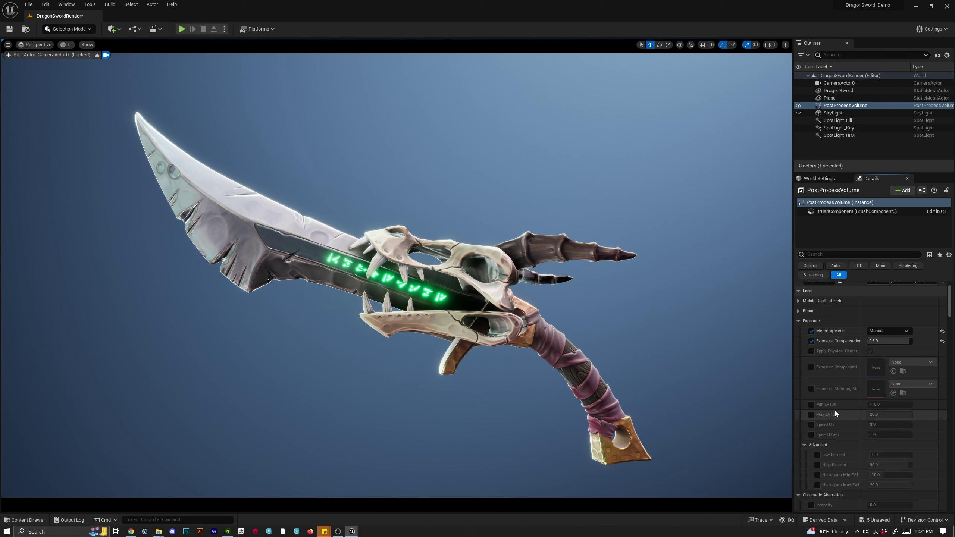
scroll(835, 411, down, 2)
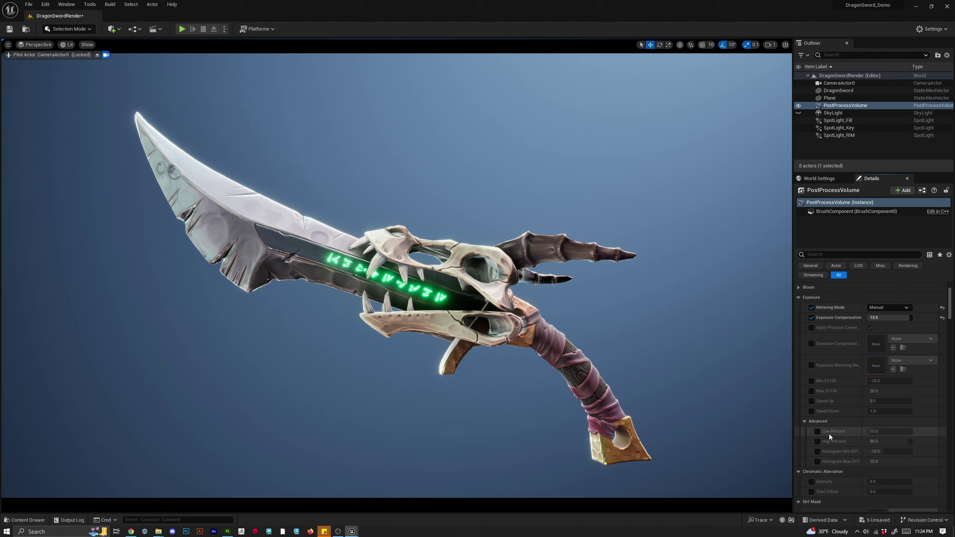
click(799, 298)
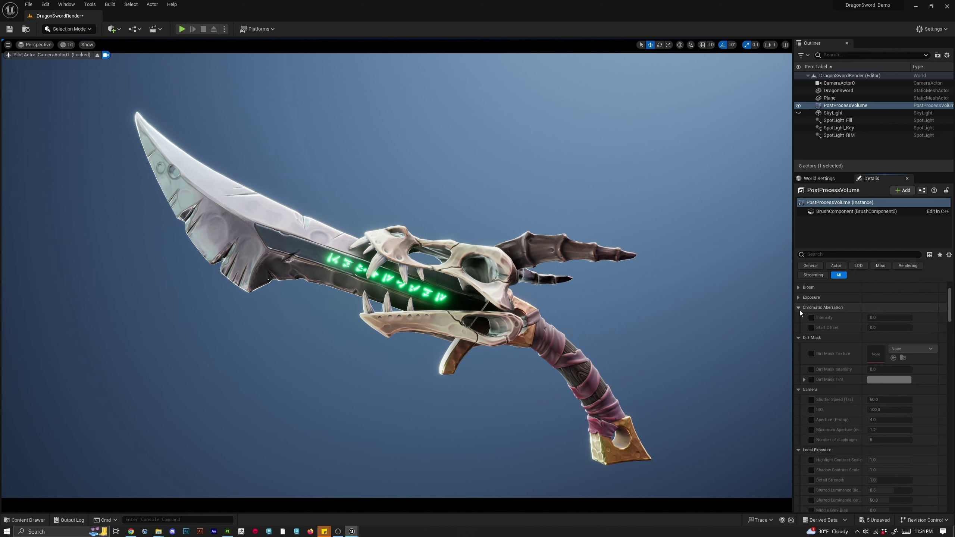
click(813, 318)
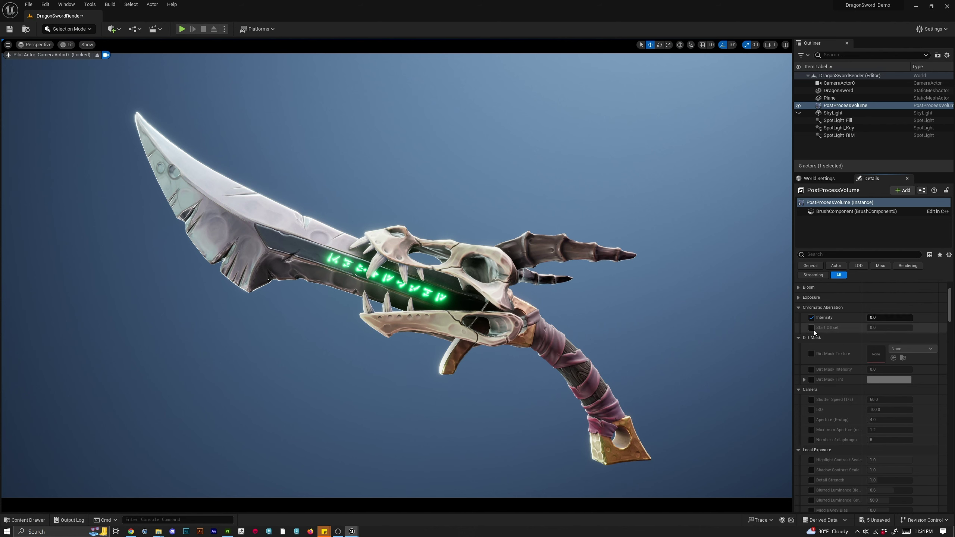
click(812, 328)
drag(876, 318, 846, 318)
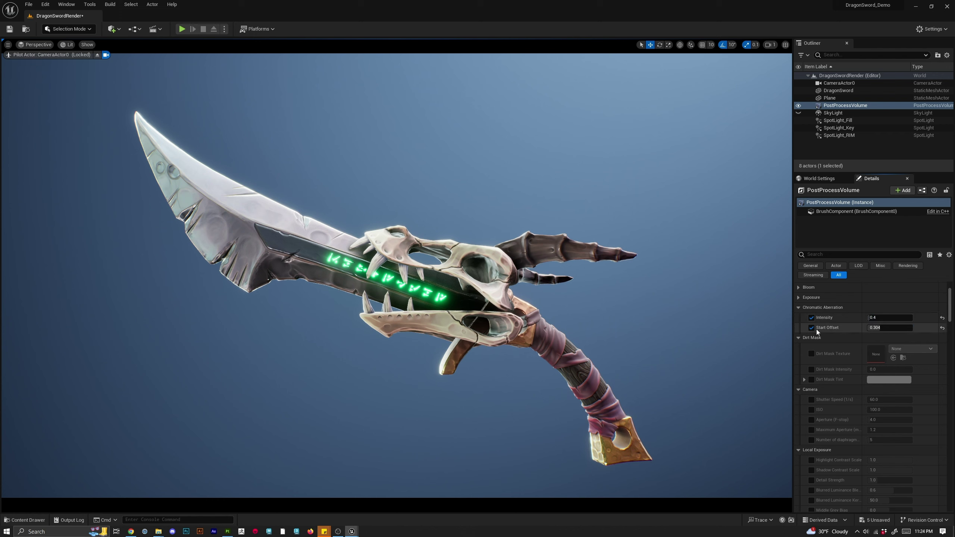
click(798, 308)
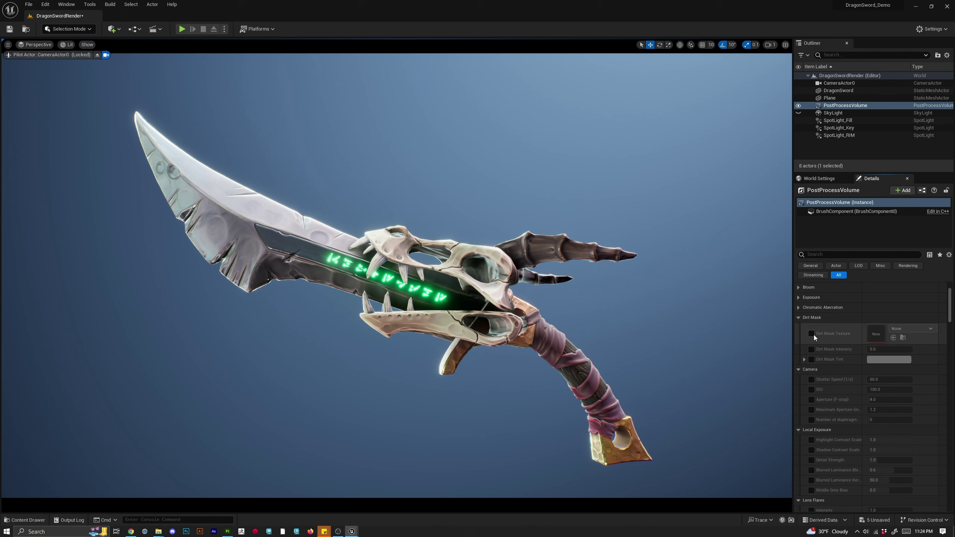
Enable the Dirt Mask with 90Degree_IES as its texture and set Dirt Mask Intensity to about 4.224.
click(811, 334)
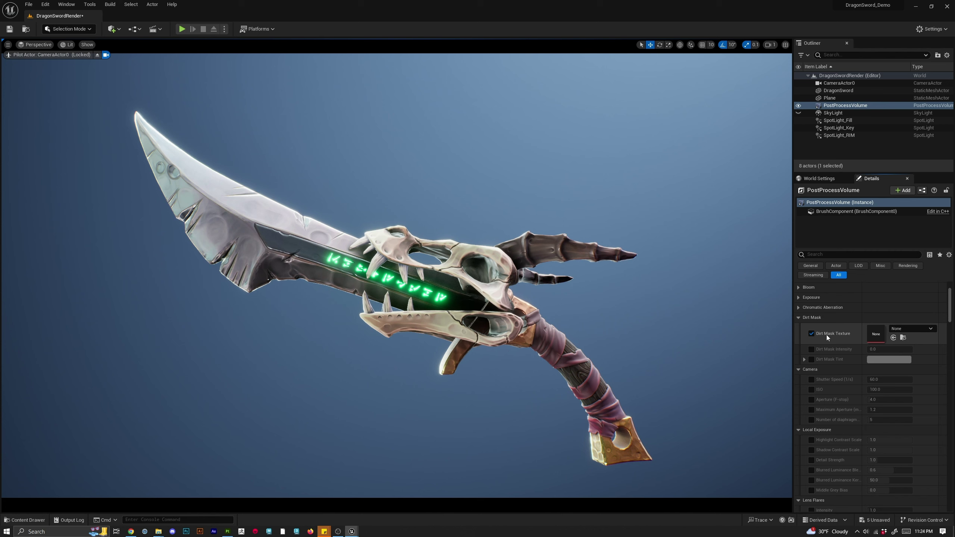
click(905, 329)
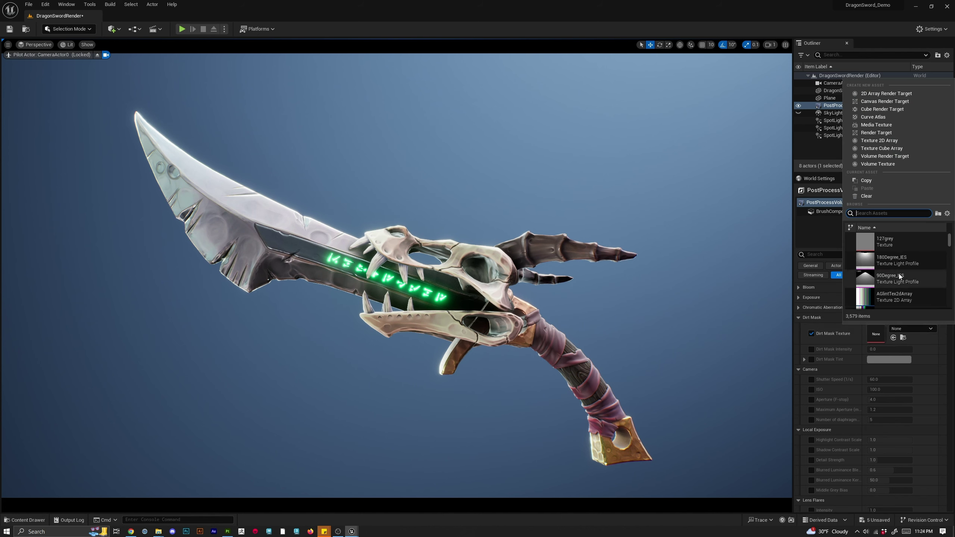
scroll(895, 285, down, 2)
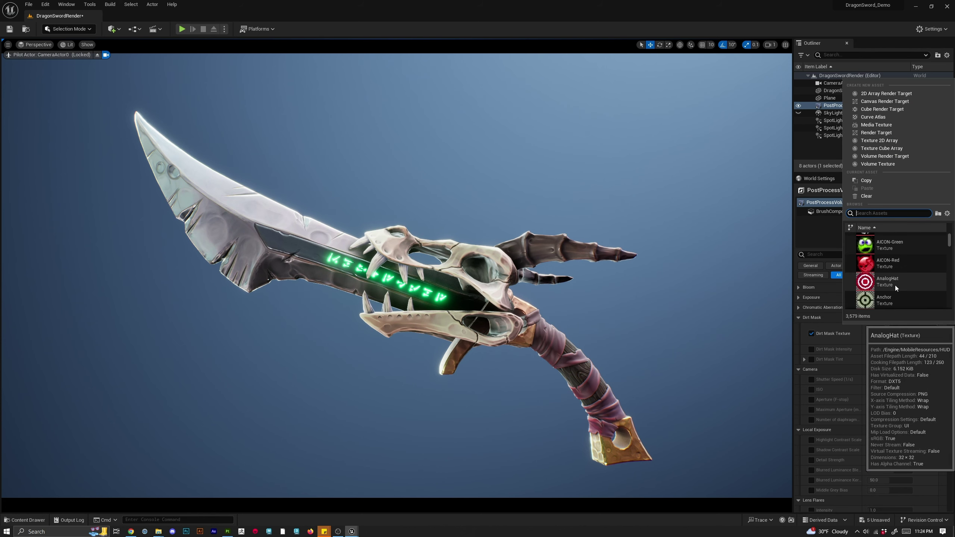
scroll(895, 285, up, 3)
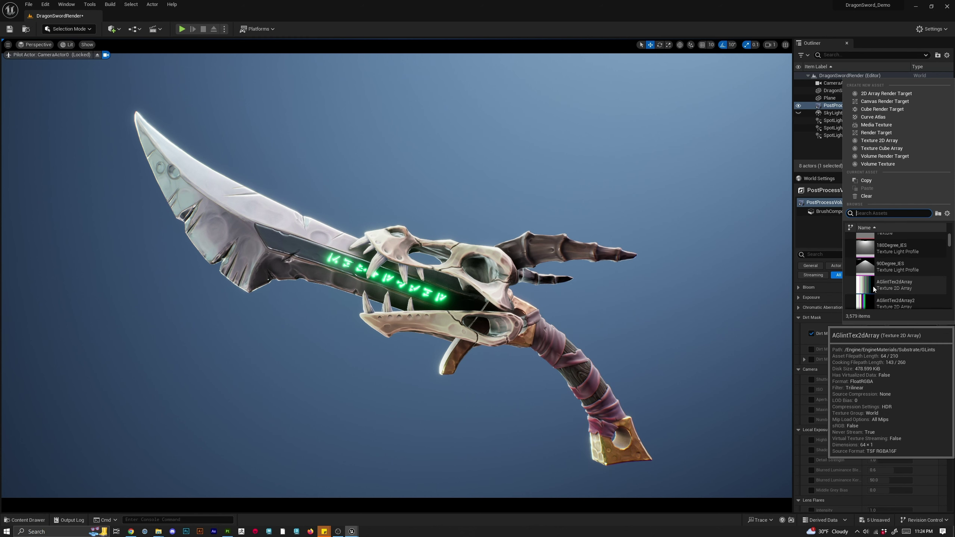
click(867, 260)
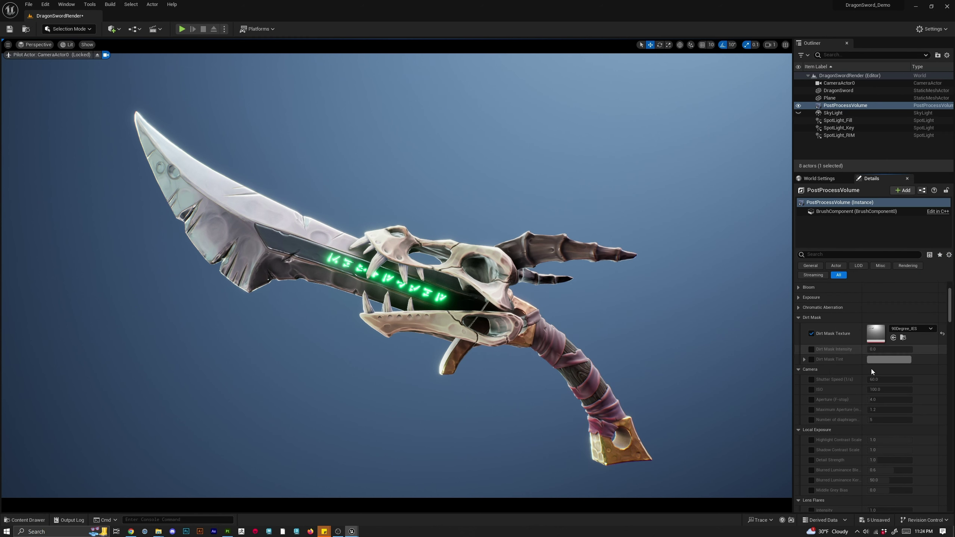
click(811, 349)
mouse_move(871, 349)
mouse_down()
mouse_move(902, 349)
mouse_move(886, 349)
mouse_up()
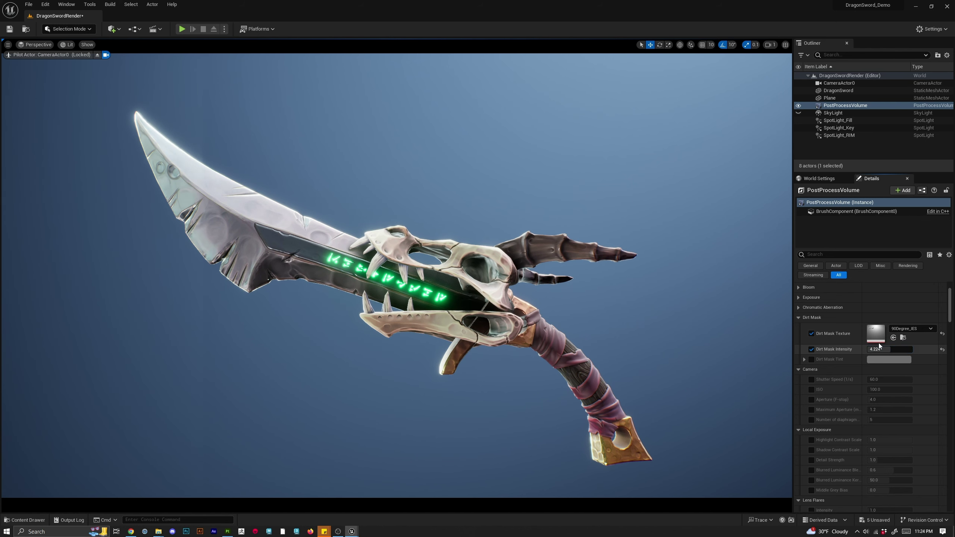
Try AGlintTex2dArray and dict_0000_0006 as the Dirt Mask Texture, raising Dirt Mask Intensity to 8.0 with the latter.
click(894, 329)
click(866, 300)
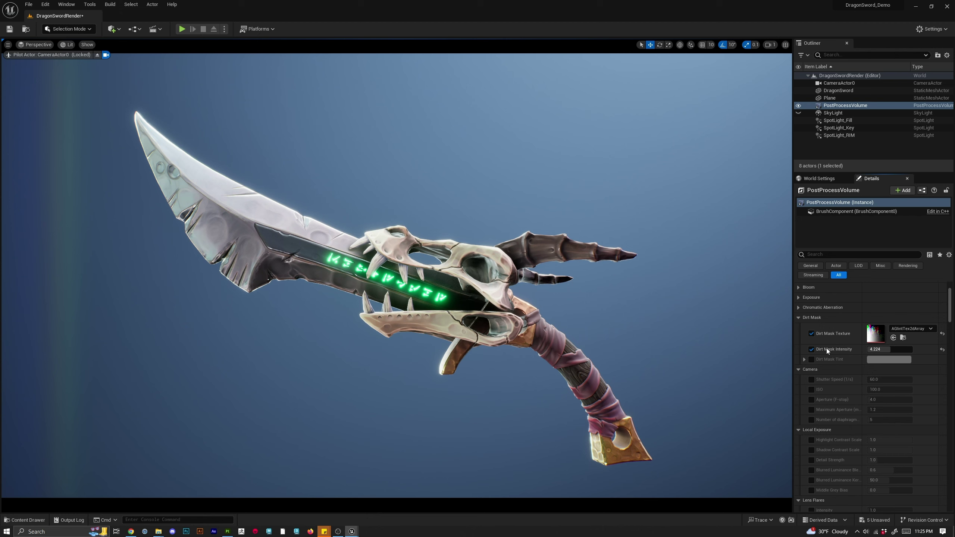
click(911, 329)
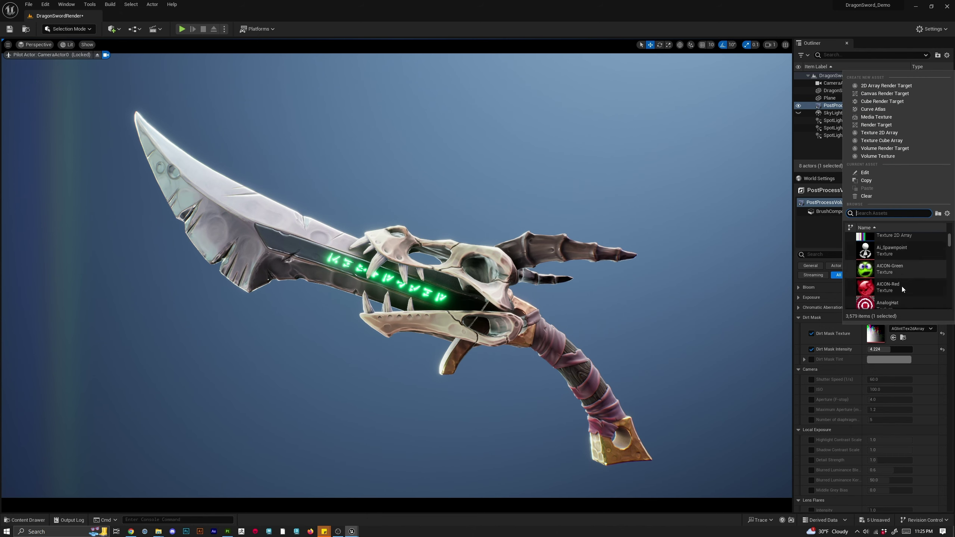
scroll(902, 285, down, 10)
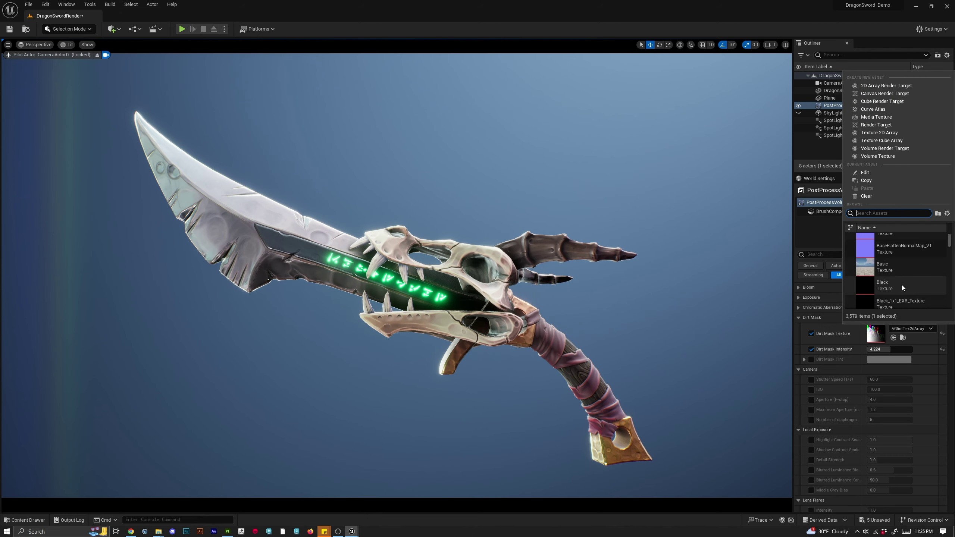
scroll(902, 285, down, 2)
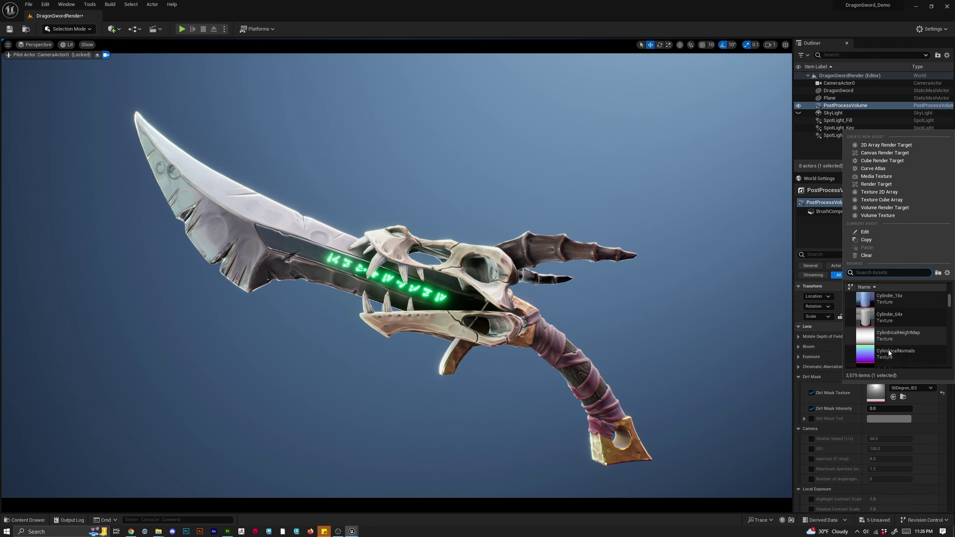
scroll(888, 351, down, 10)
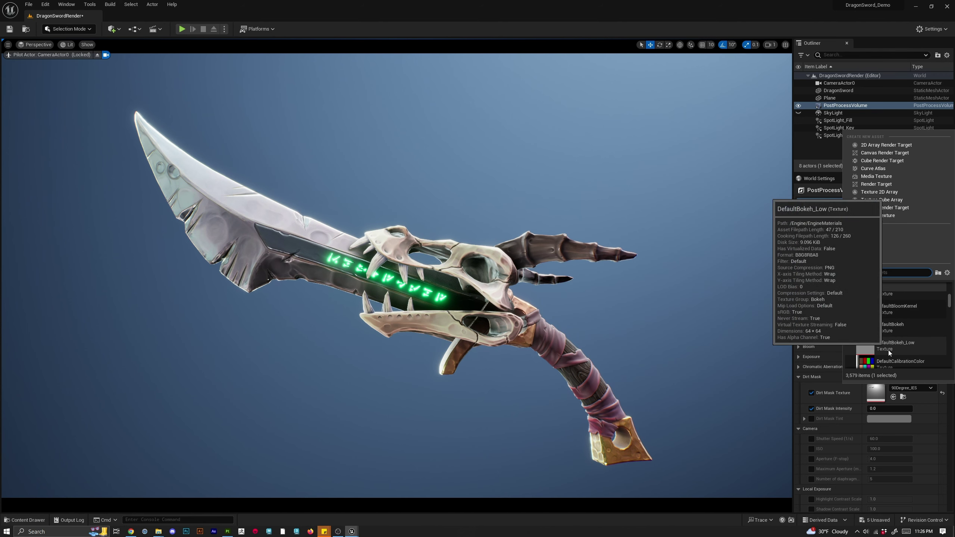
scroll(888, 350, down, 10)
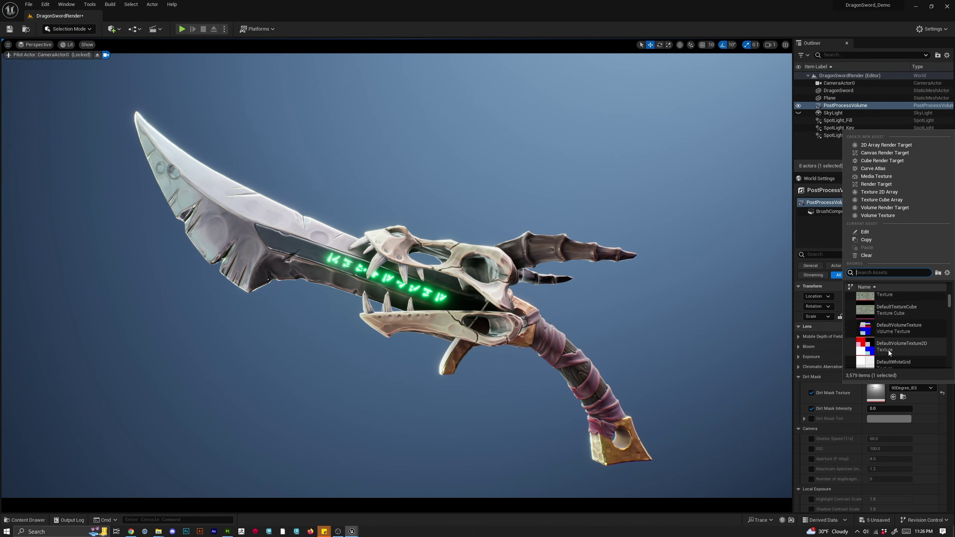
scroll(888, 350, down, 10)
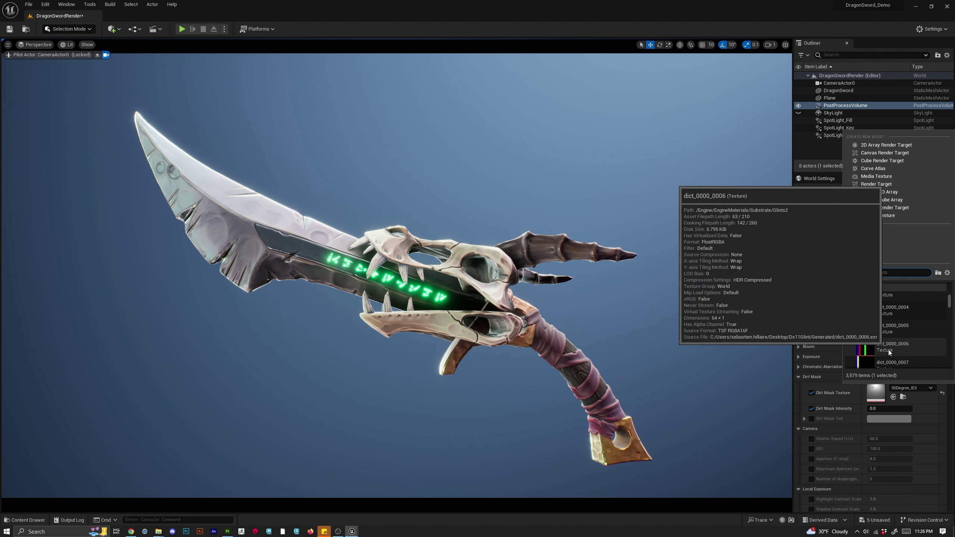
click(871, 349)
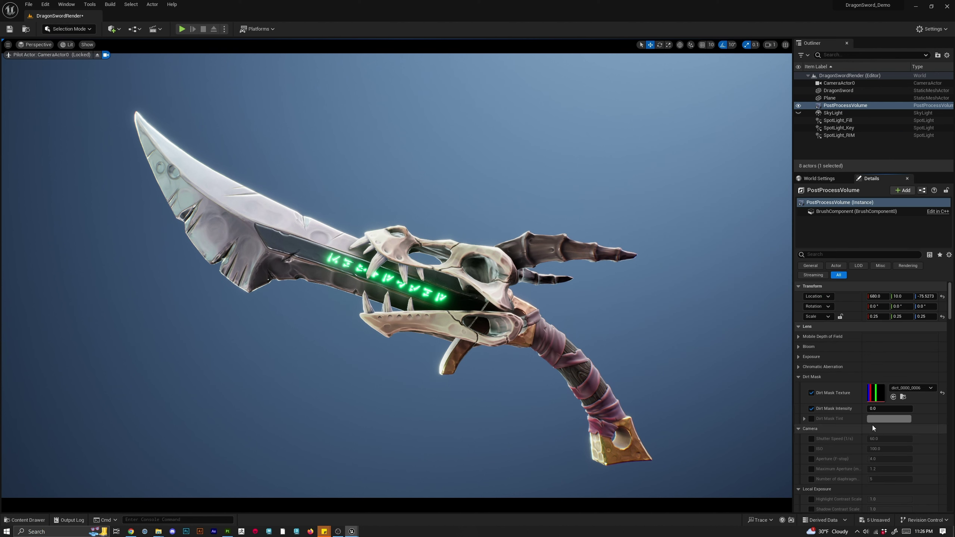
drag(876, 408, 913, 409)
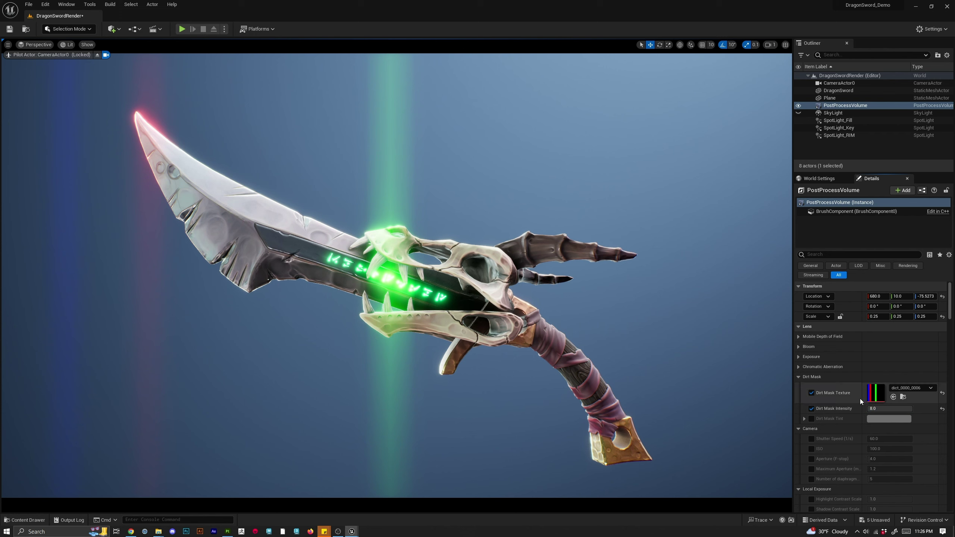
Disable the Dirt Mask Intensity and Dirt Mask Texture overrides, and collapse the Dirt Mask, Camera and Local Exposure settings.
click(812, 409)
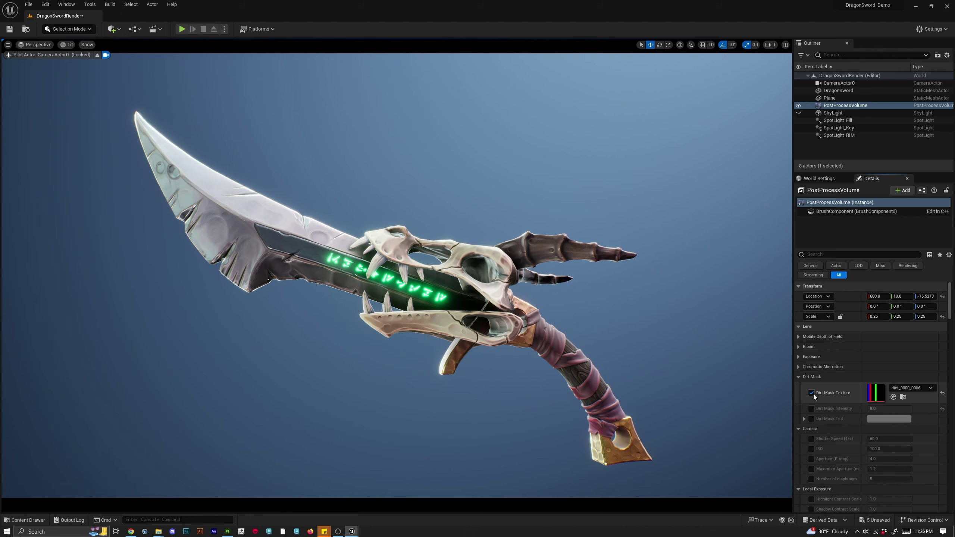
click(812, 393)
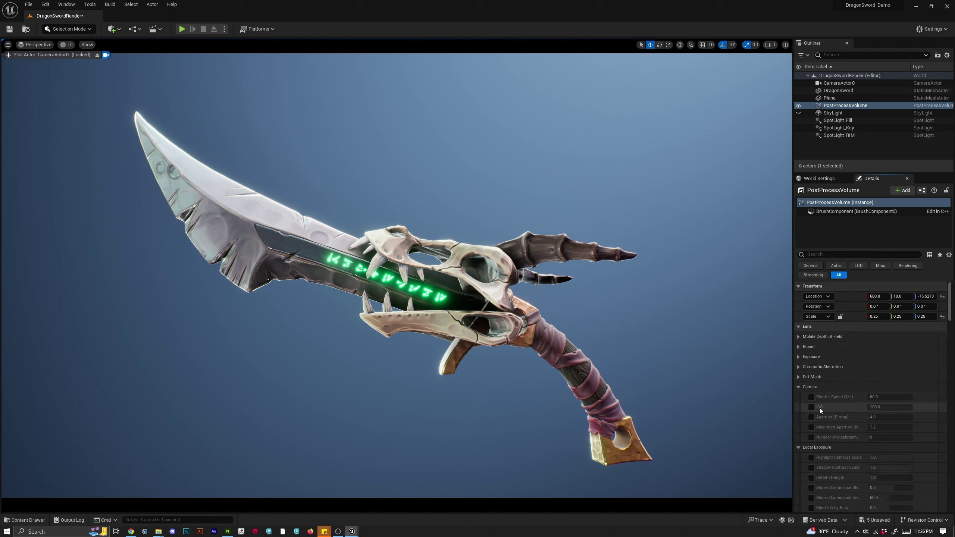
click(805, 377)
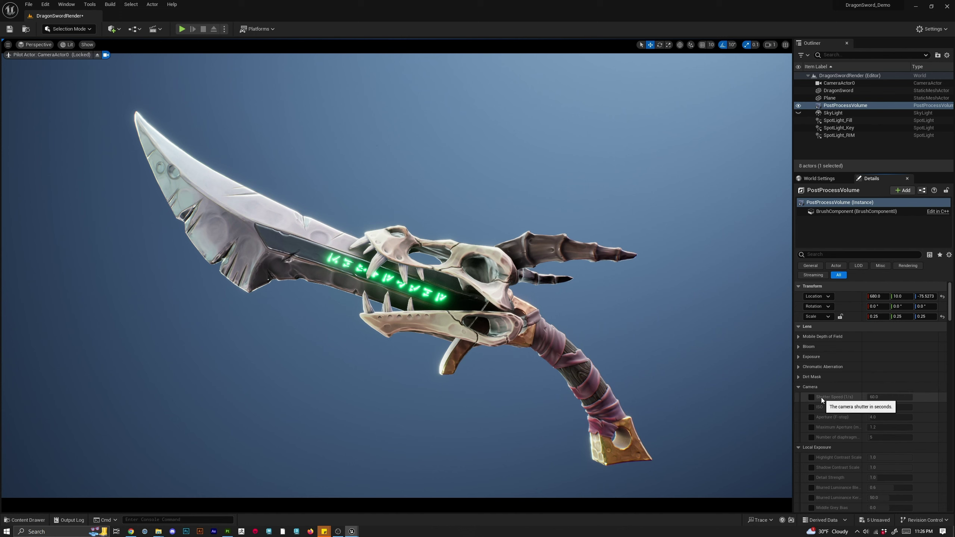
click(799, 388)
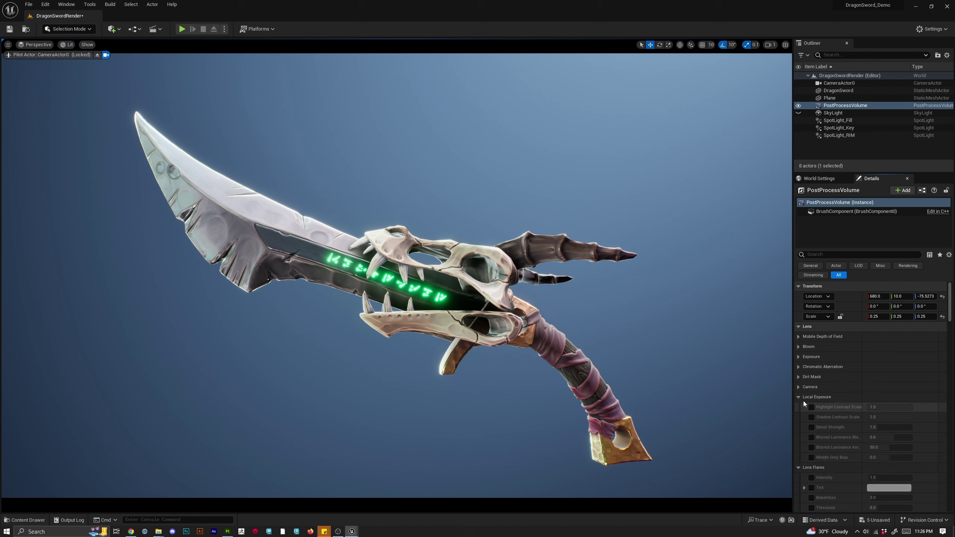
scroll(806, 412, down, 2)
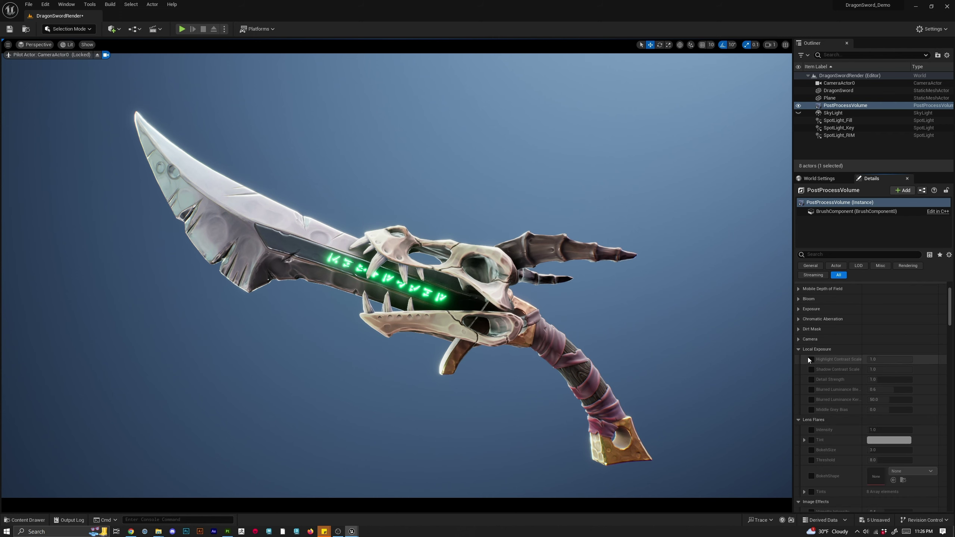
click(801, 350)
Enable Lens Flares with Intensity 0.05 and BokehSize about 0.256, and collapse the Lens Flares settings.
click(811, 370)
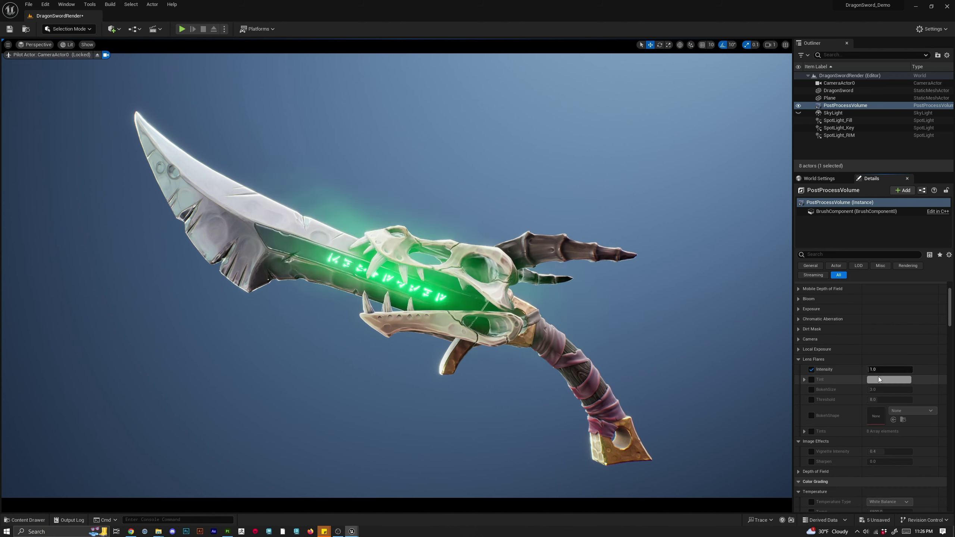
mouse_move(888, 369)
mouse_down()
mouse_move(910, 370)
mouse_move(899, 369)
mouse_up()
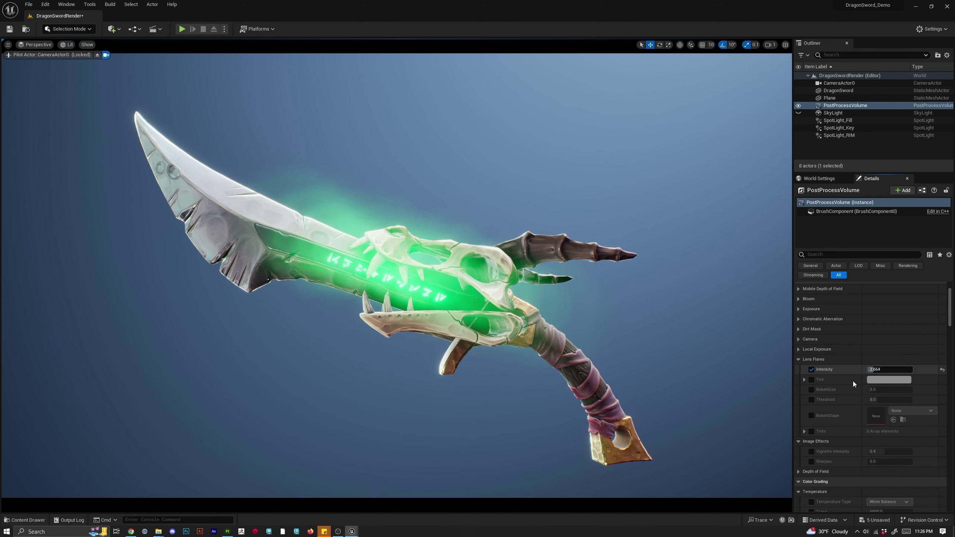
click(811, 390)
drag(892, 390, 859, 370)
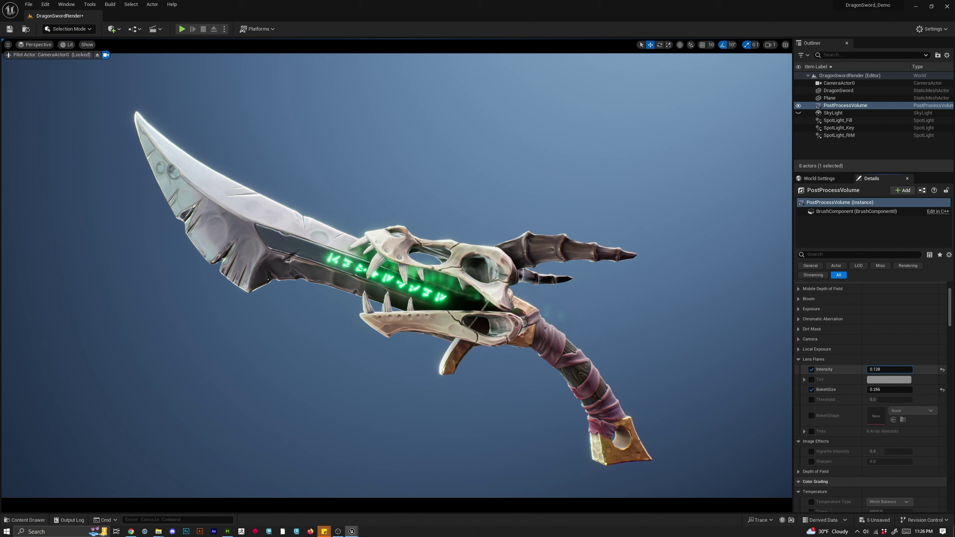
click(887, 370)
text(0.05)
key(Return)
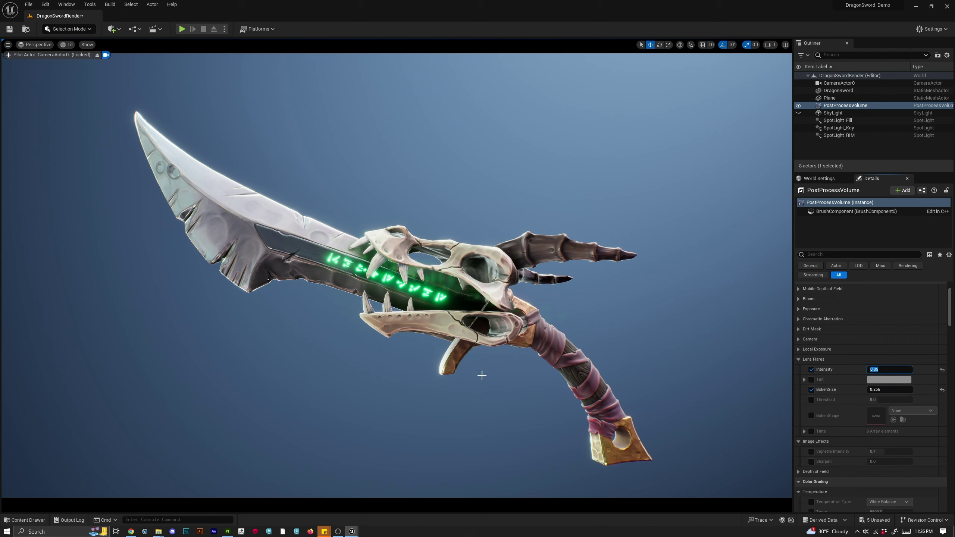
click(798, 359)
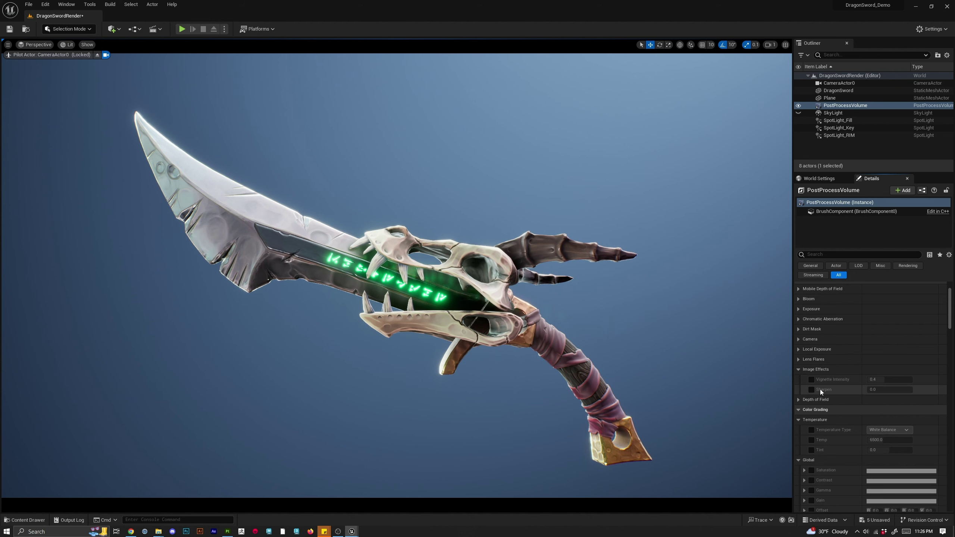
In the Depth of Field settings, enable Focal Distance at 1.0 and Sensor Width at 1000 mm.
click(800, 401)
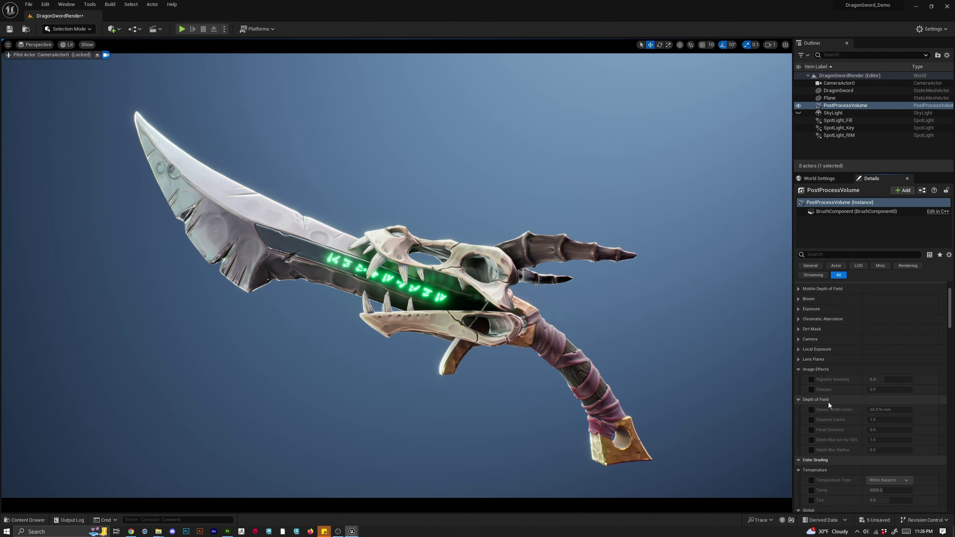
click(812, 410)
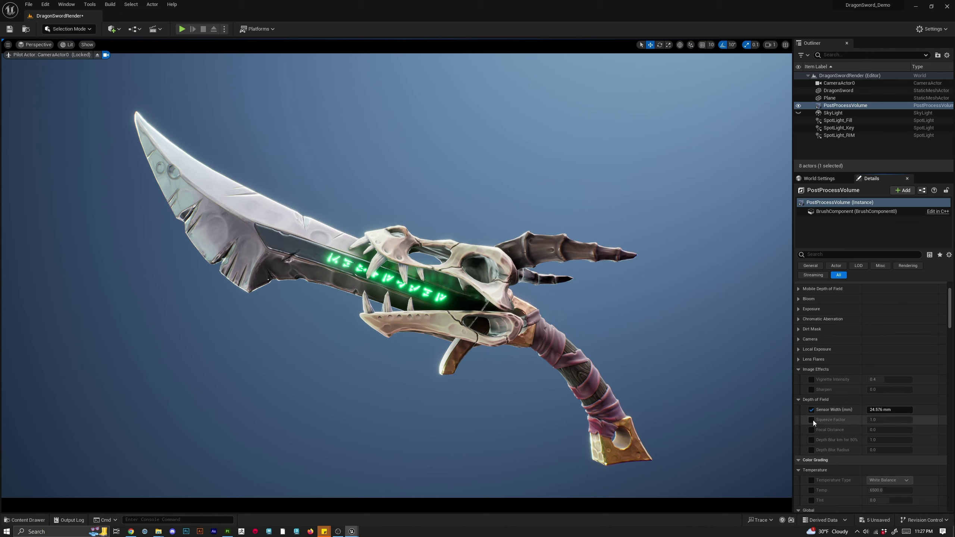
click(812, 411)
click(811, 430)
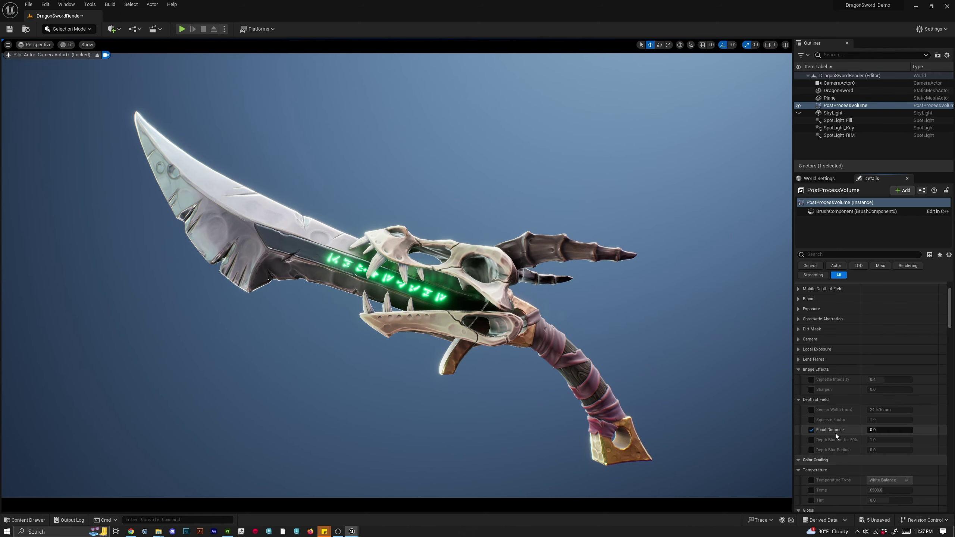
mouse_move(877, 431)
mouse_down()
mouse_move(899, 430)
mouse_move(876, 431)
mouse_up()
click(812, 410)
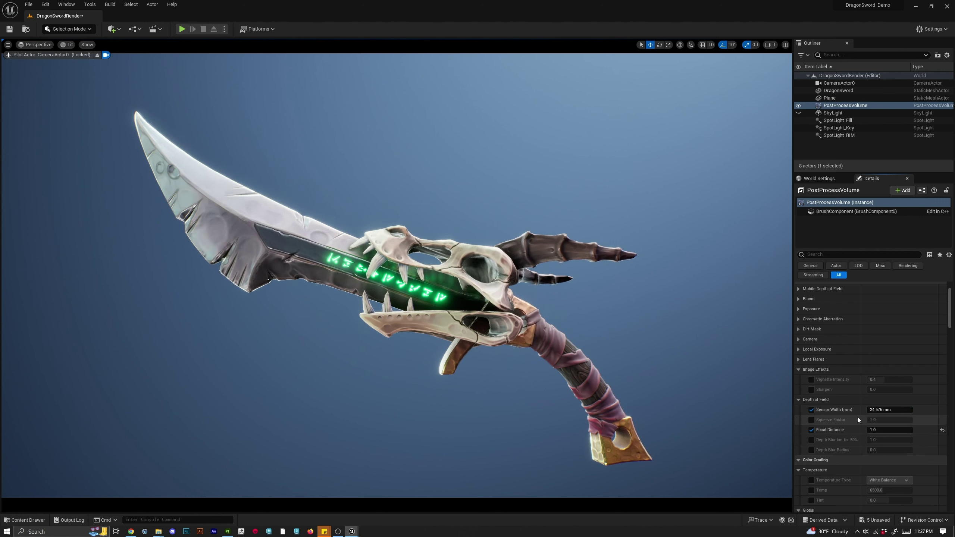
click(890, 410)
text(1000)
key(Return)
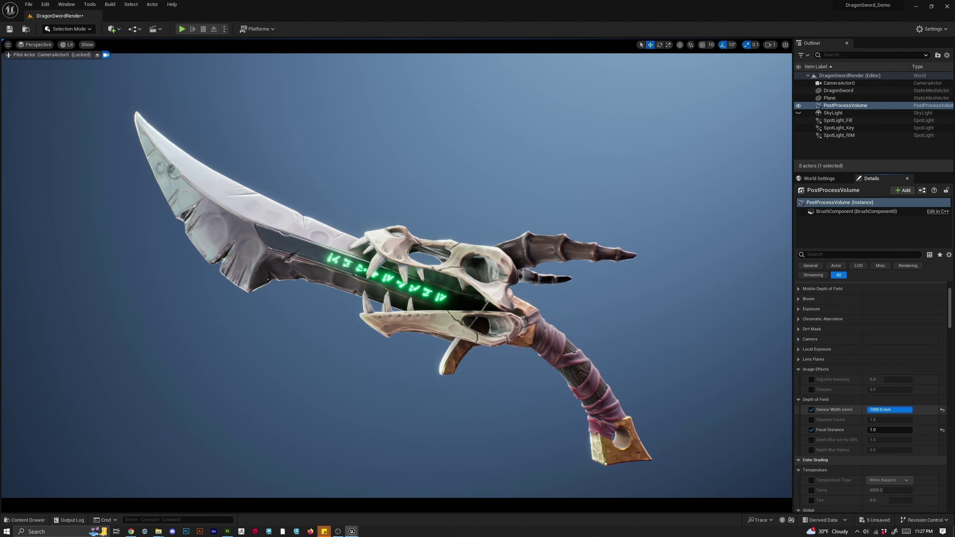
Try Sensor Width values of 0.1 mm and about 16.1 mm with the Focal Distance at about 480.95.
drag(910, 410, 888, 410)
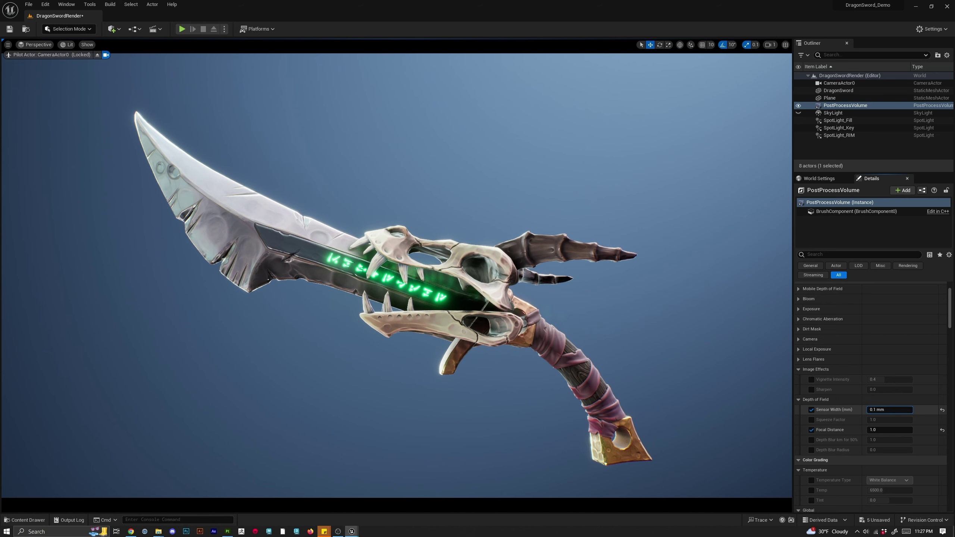
drag(876, 409, 884, 430)
click(880, 410)
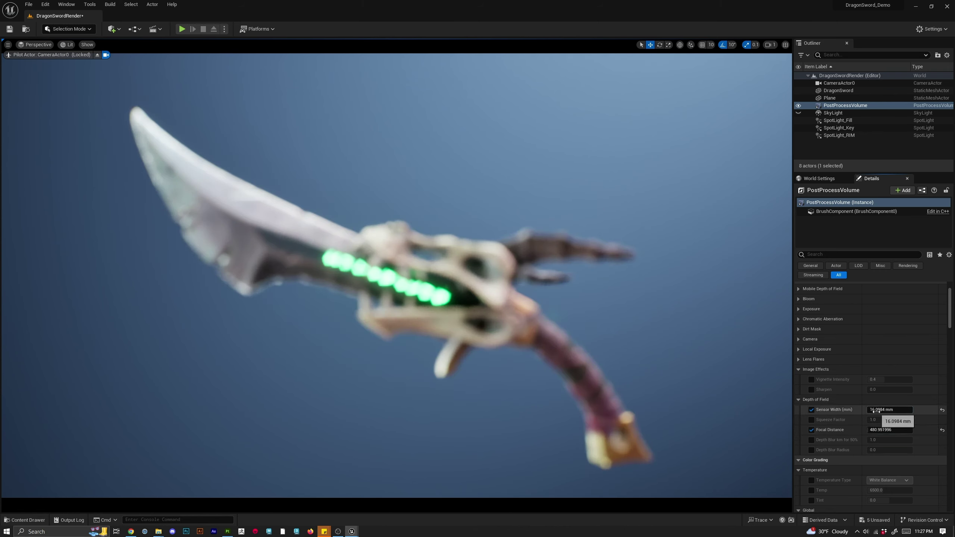
text(0.1)
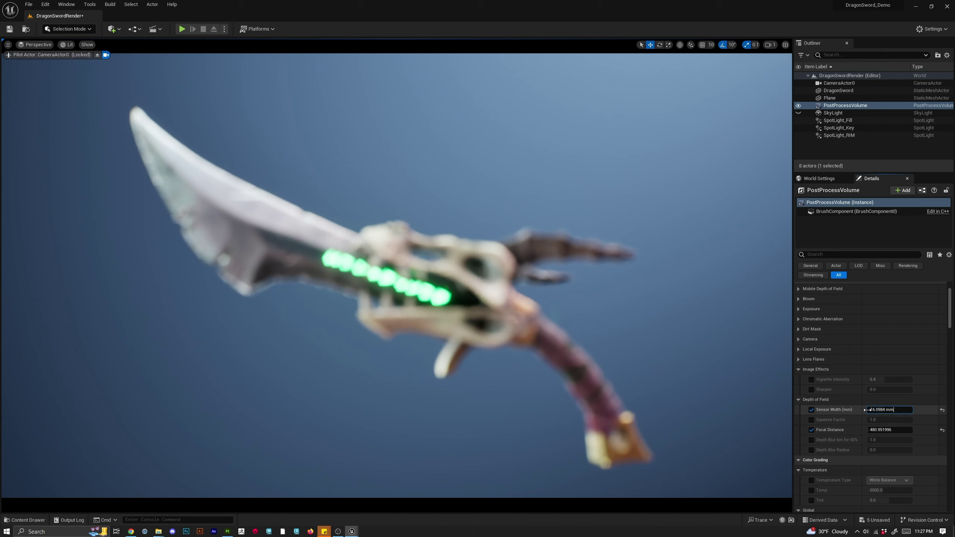
key(Return)
key(ctrl+z)
Reduce the depth of field Sensor Width to 4.0 mm and further to 1.5 mm.
click(869, 411)
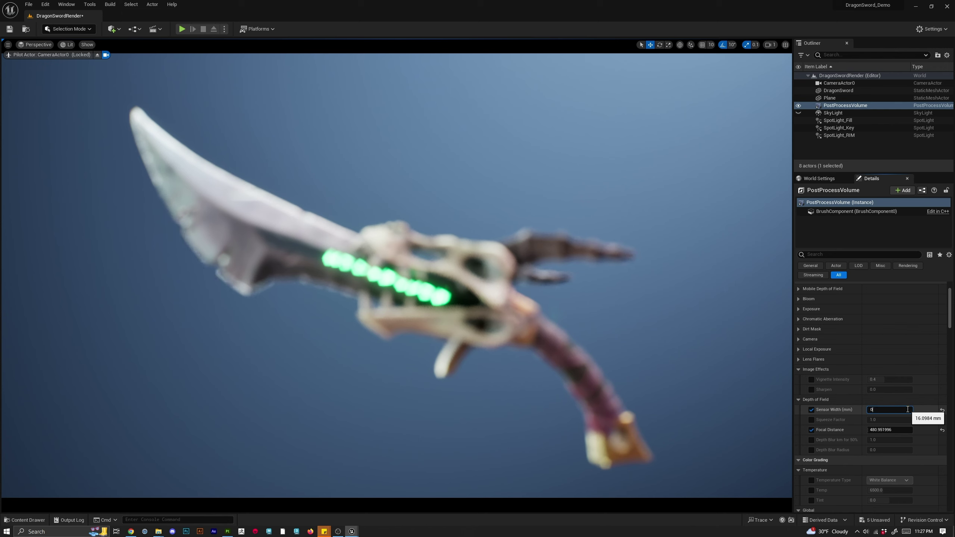
text(5)
key(Return)
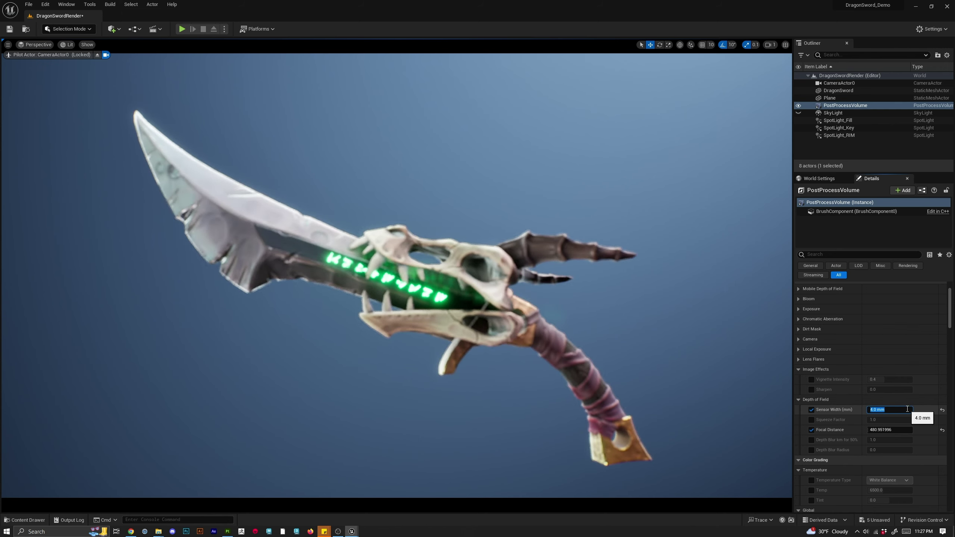
text(1.5)
key(Return)
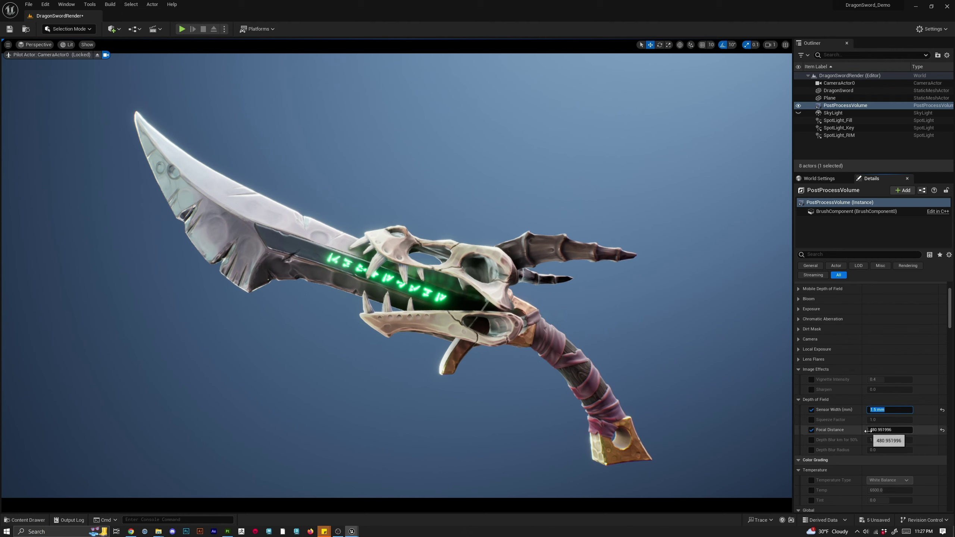
Try a Focal Distance of about 400.96 and a Squeeze Factor of about 1.816.
mouse_move(868, 431)
mouse_down()
mouse_move(902, 431)
mouse_move(868, 431)
mouse_move(877, 420)
mouse_up()
click(812, 420)
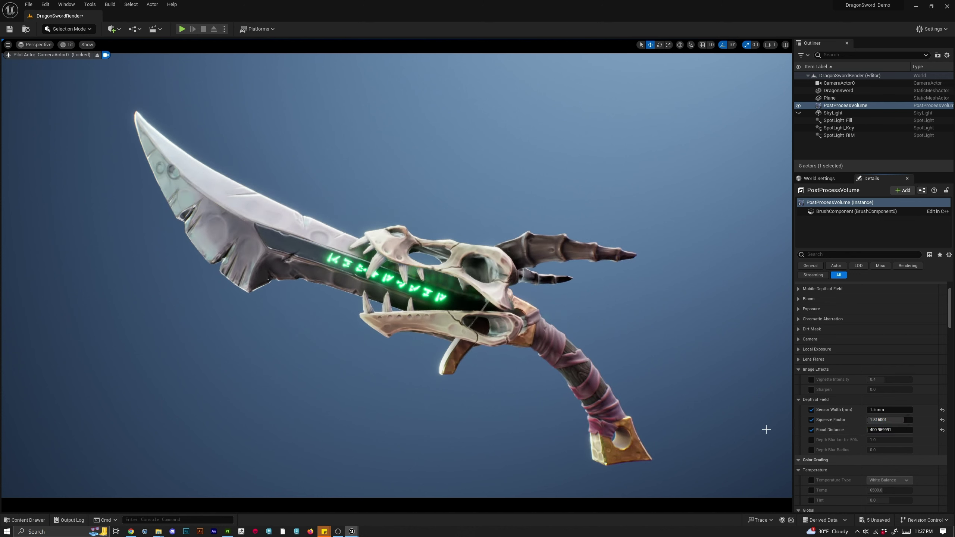
Disable the Focal Distance and Squeeze Factor overrides, and collapse the Depth of Field settings.
click(812, 429)
click(811, 420)
click(801, 400)
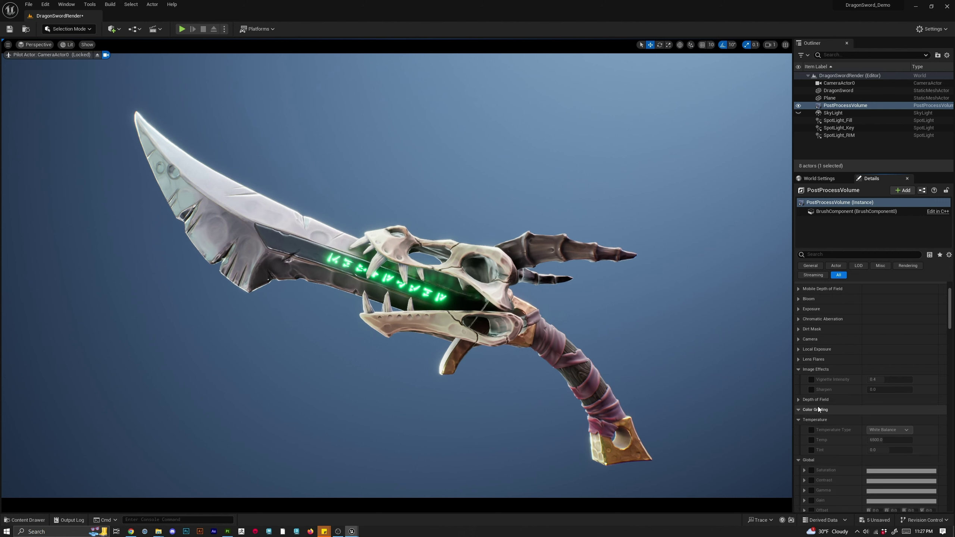
Try a Shadows Saturation tint with green about 0.88 and blue about 0.94, and disable the override.
scroll(834, 438, down, 5)
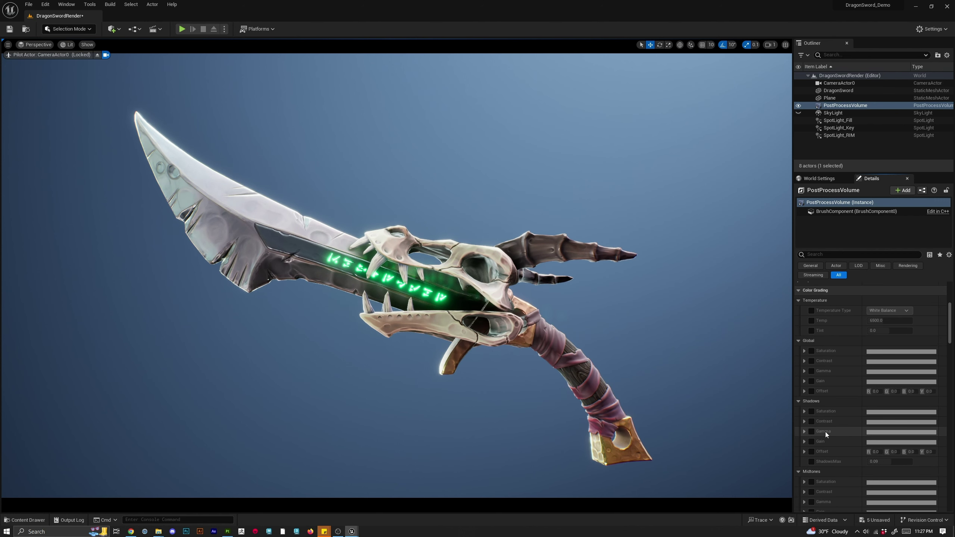
scroll(825, 432, down, 1)
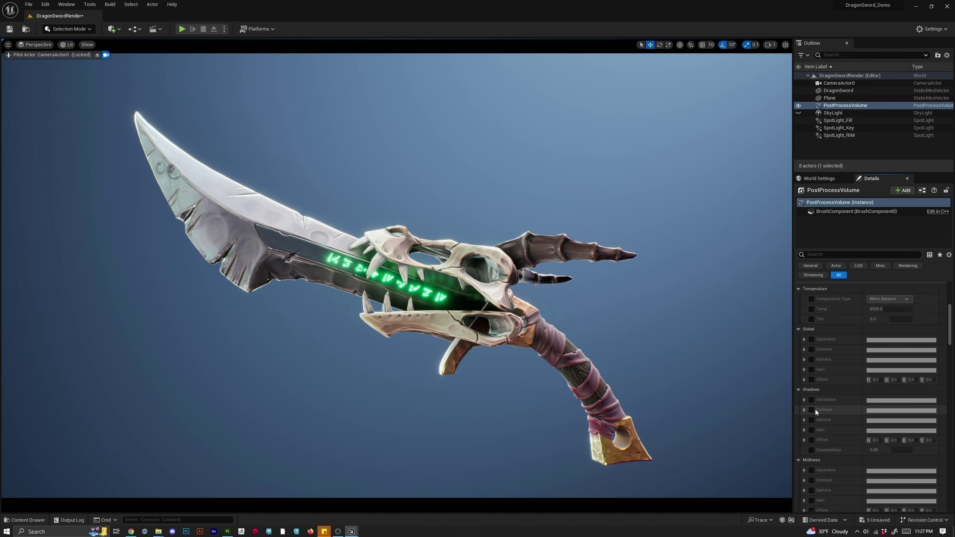
click(813, 401)
click(805, 400)
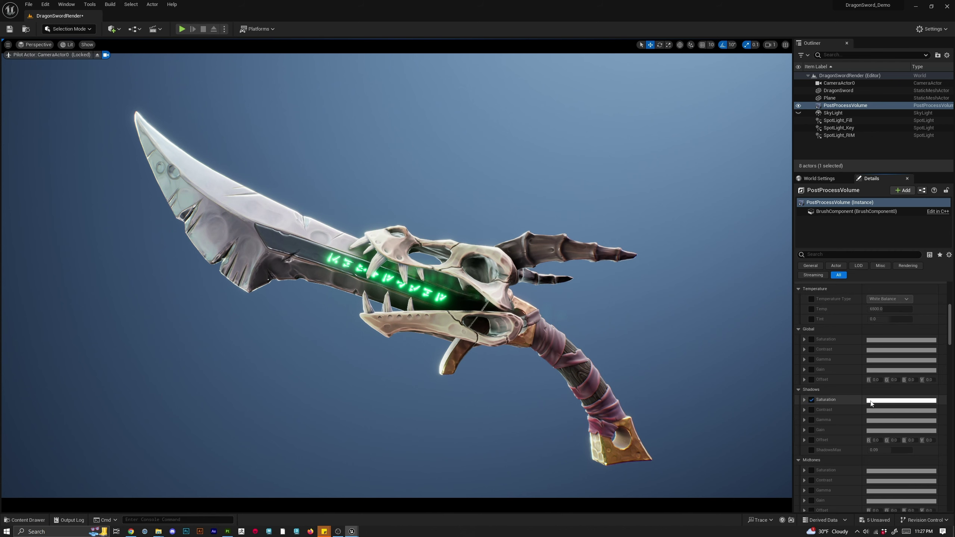
drag(846, 415, 846, 426)
click(811, 400)
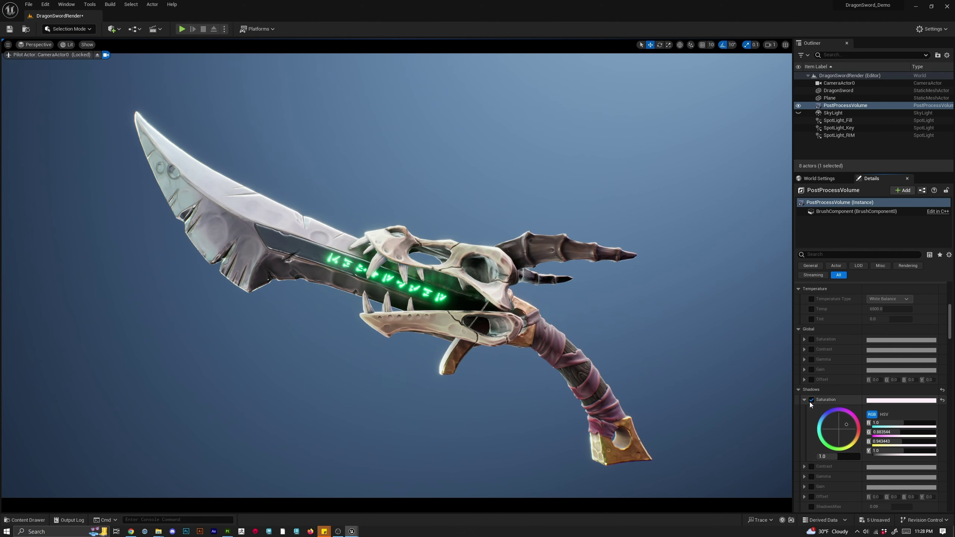
click(805, 401)
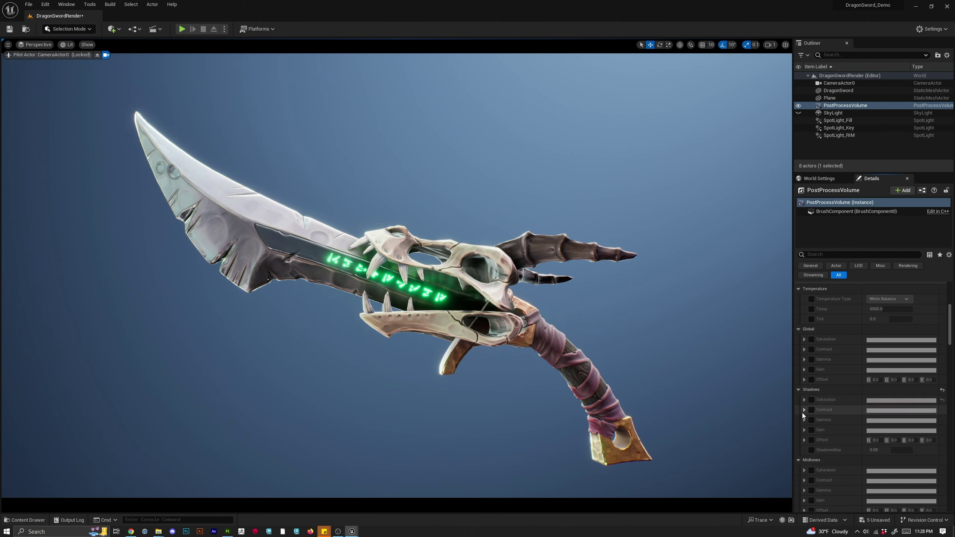
Try a yellow Shadows Gamma tint with green about 0.91 and blue about 0.32, and disable the override.
click(804, 419)
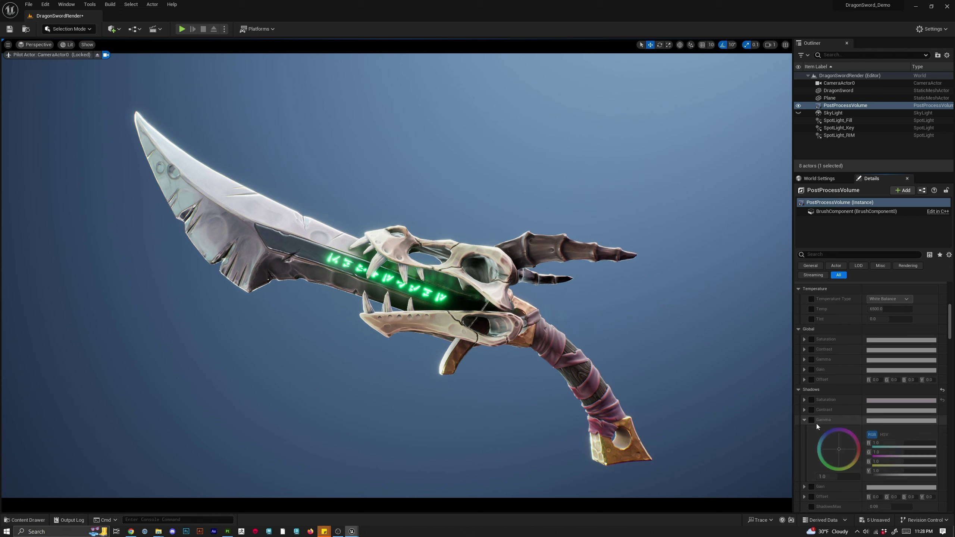
drag(822, 429, 851, 465)
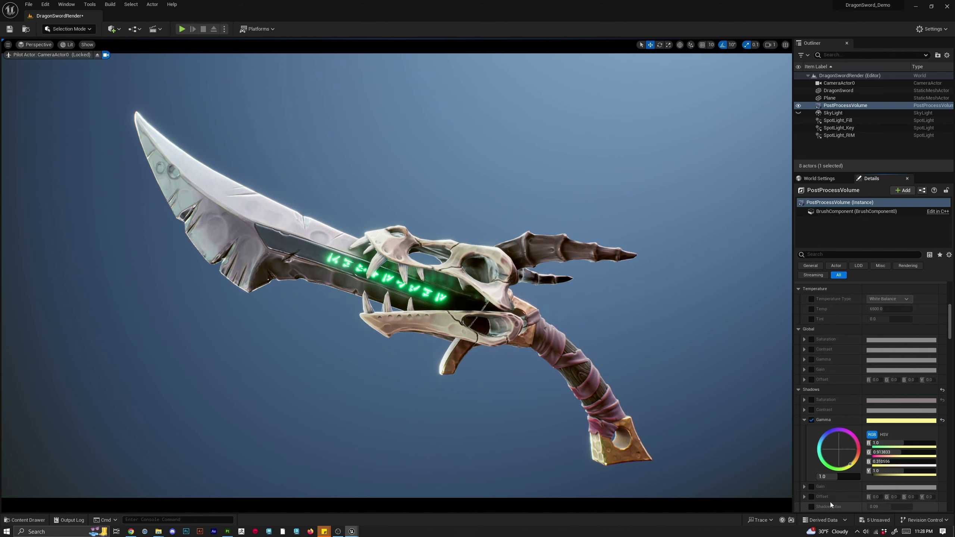
click(811, 420)
click(804, 421)
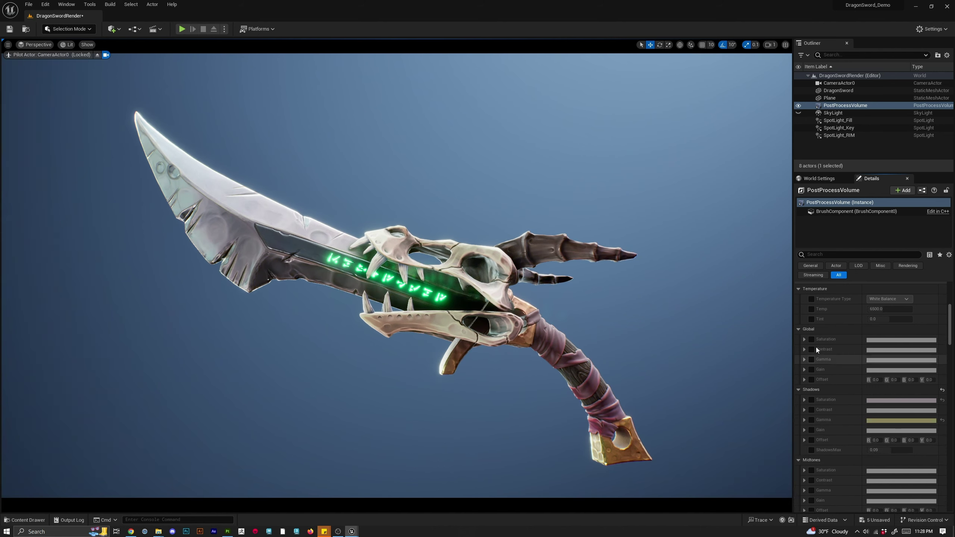
Look through the remaining post-process settings and filter the volume's properties by "vign".
scroll(832, 443, up, 3)
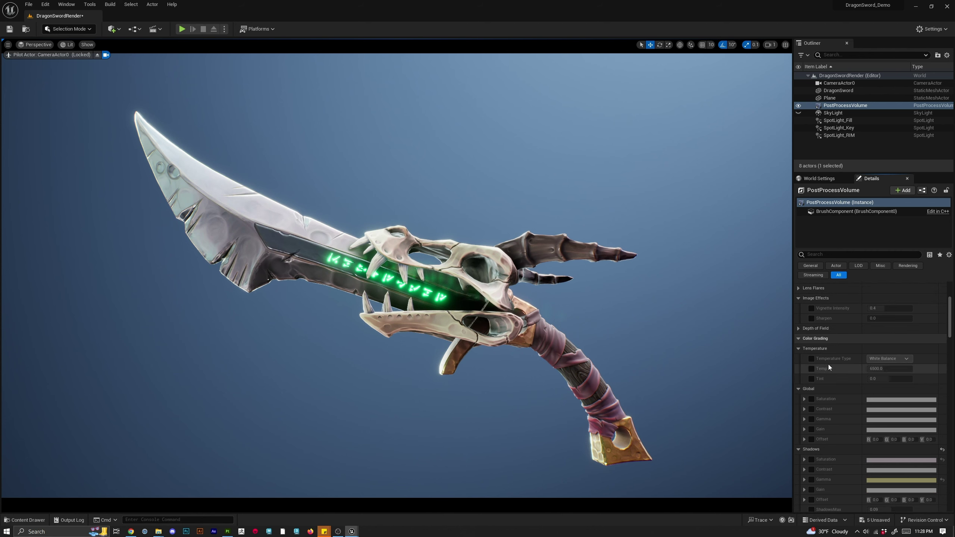
scroll(822, 444, down, 4)
scroll(822, 446, down, 10)
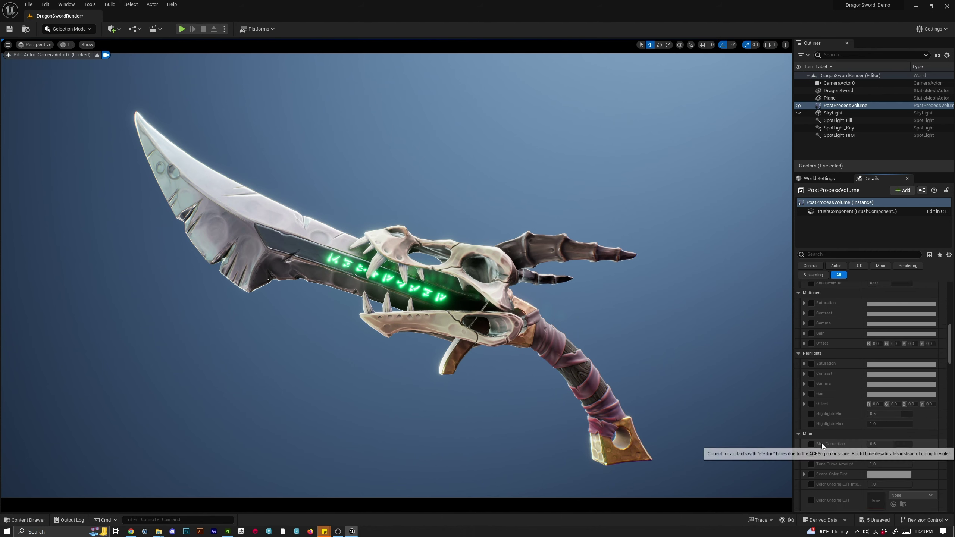
scroll(822, 445, down, 6)
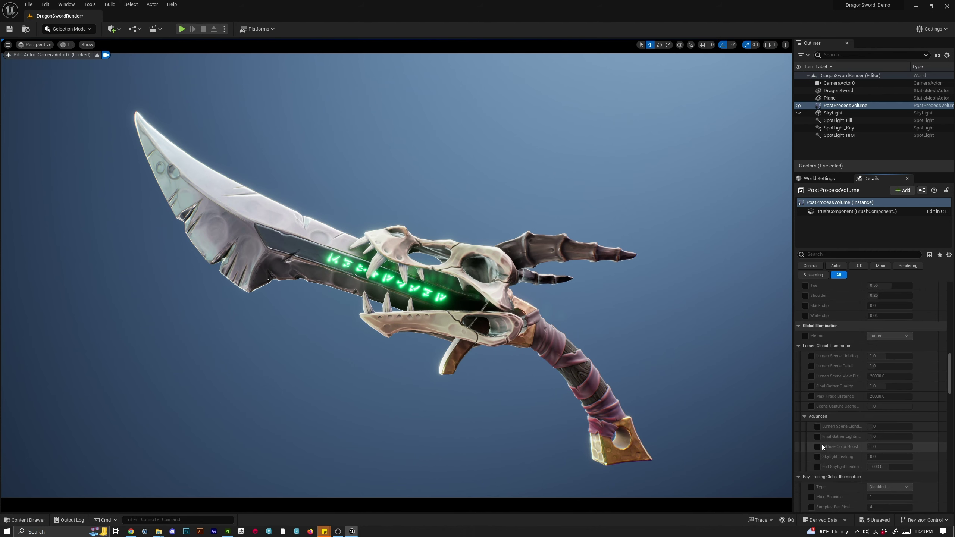
scroll(847, 462, up, 1)
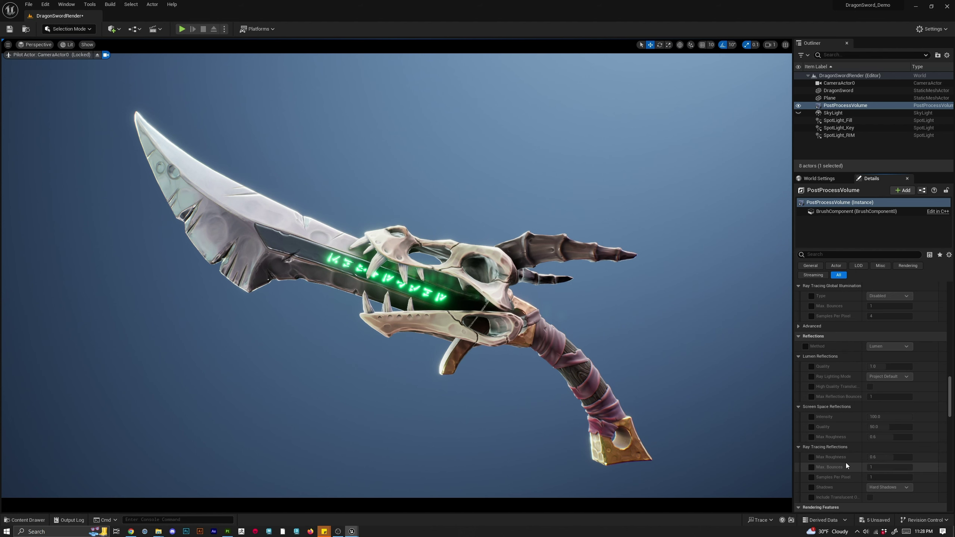
click(831, 256)
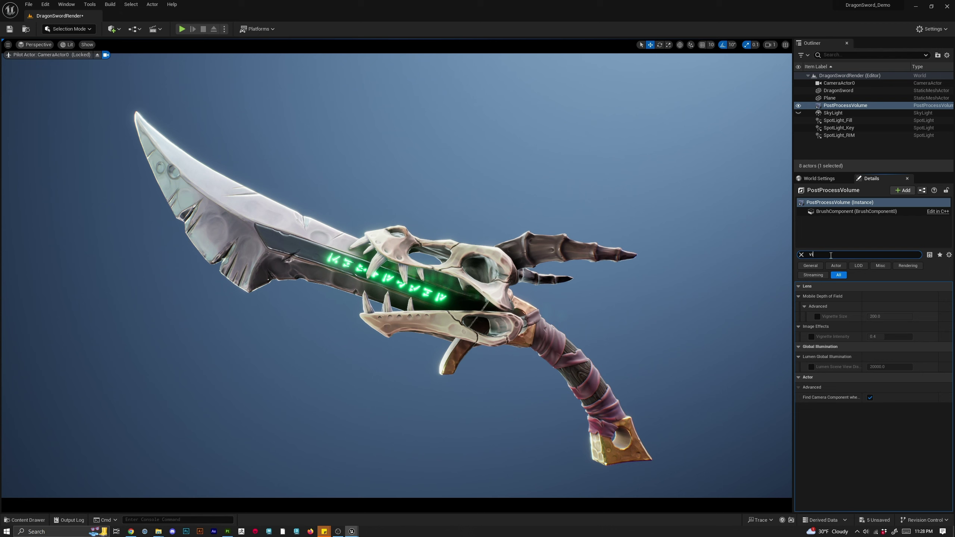
text(vign)
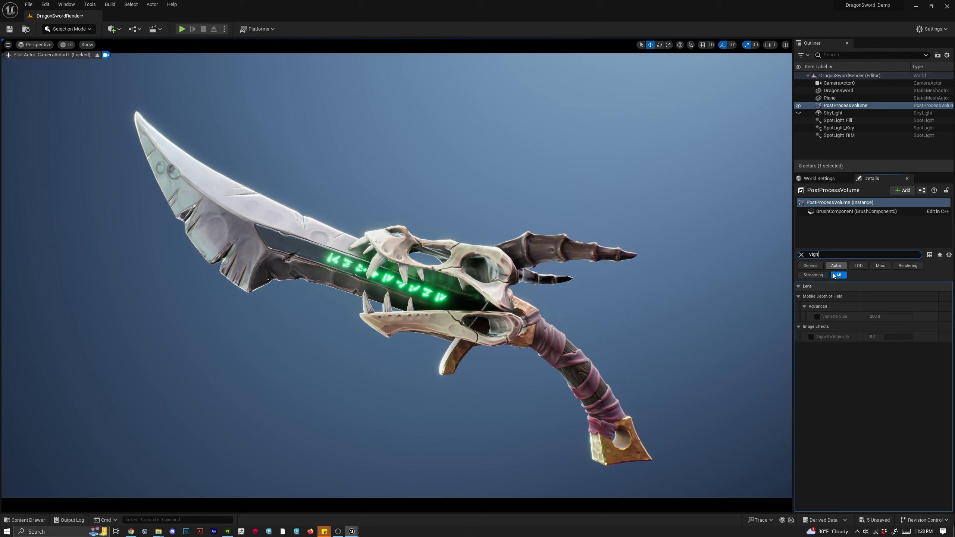
Enable the Vignette Size and Vignette Intensity overrides, try an intensity of about 0.688, and set the intensity to 0.4.
click(817, 317)
click(811, 337)
mouse_move(885, 339)
mouse_down()
mouse_move(905, 338)
mouse_move(891, 337)
mouse_up()
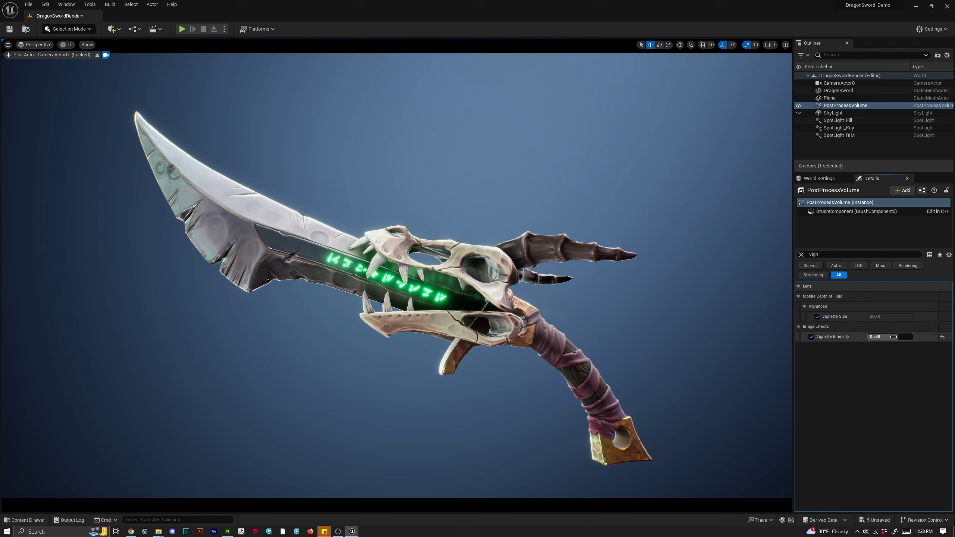
mouse_move(899, 338)
mouse_down()
mouse_move(876, 337)
mouse_move(898, 337)
mouse_move(885, 338)
mouse_up()
click(818, 316)
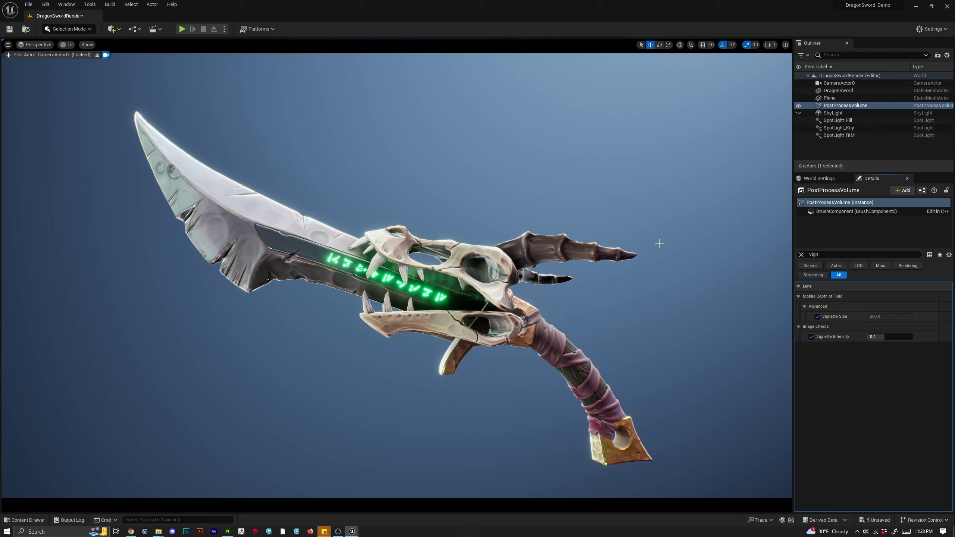
Select CameraActor0, clear the property filter and lower the camera's Field Of View to about 35.88°.
click(838, 83)
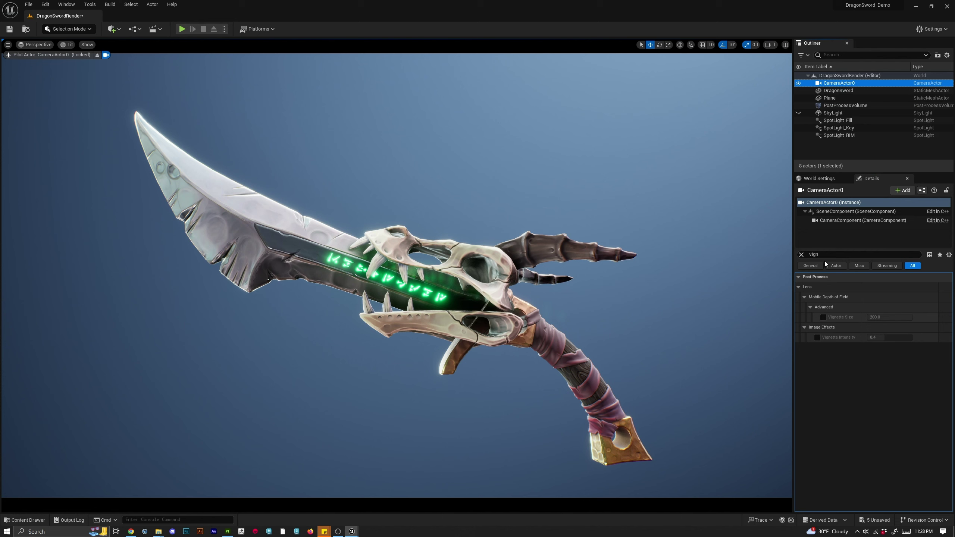
click(802, 254)
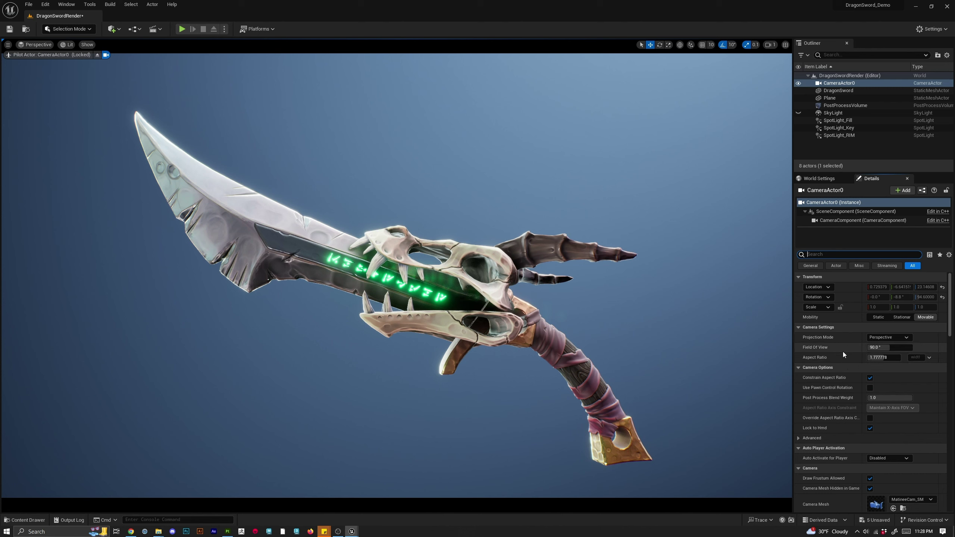
scroll(843, 352, down, 10)
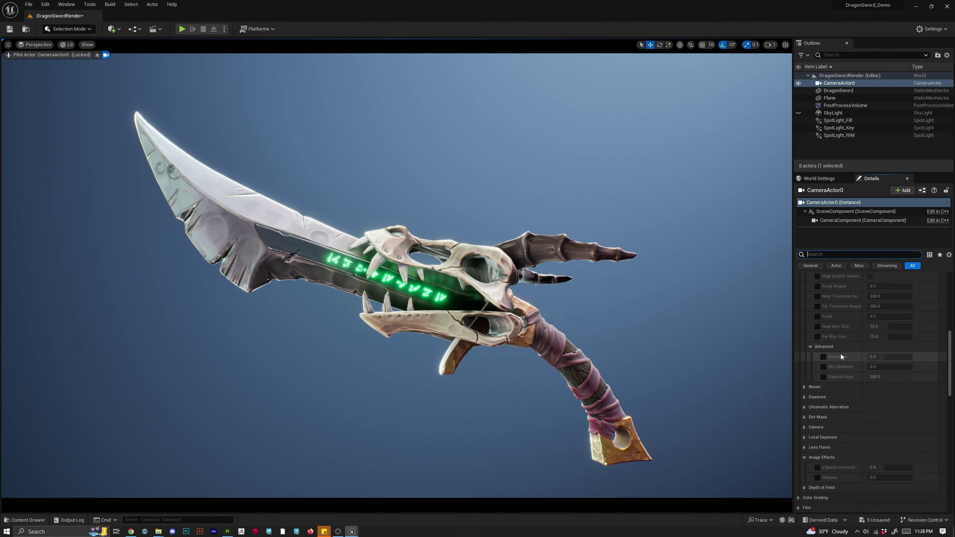
scroll(841, 354, down, 1)
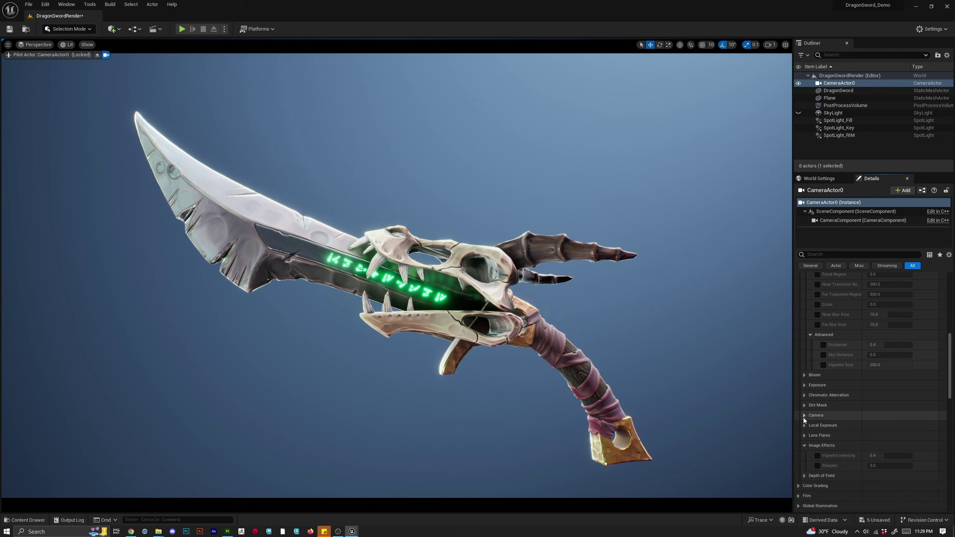
scroll(803, 418, up, 15)
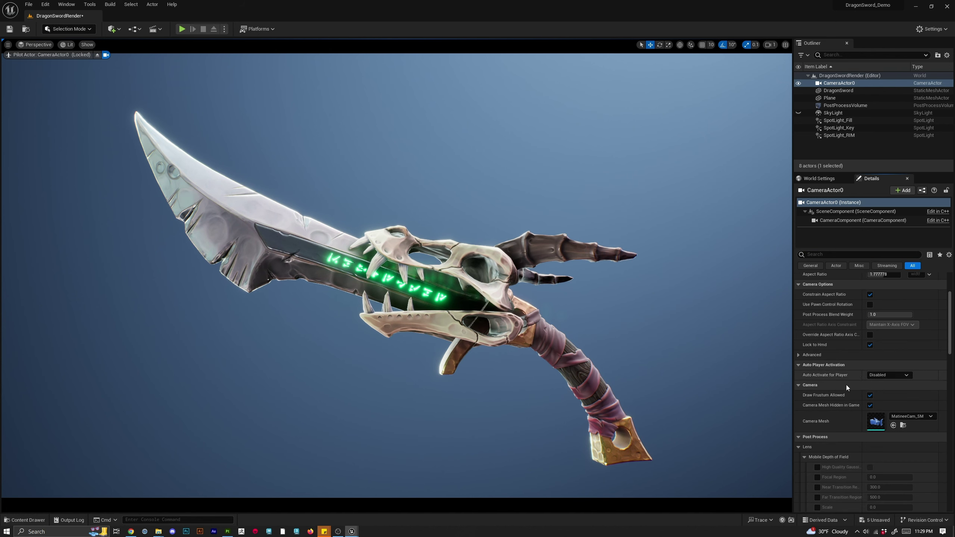
scroll(846, 385, up, 7)
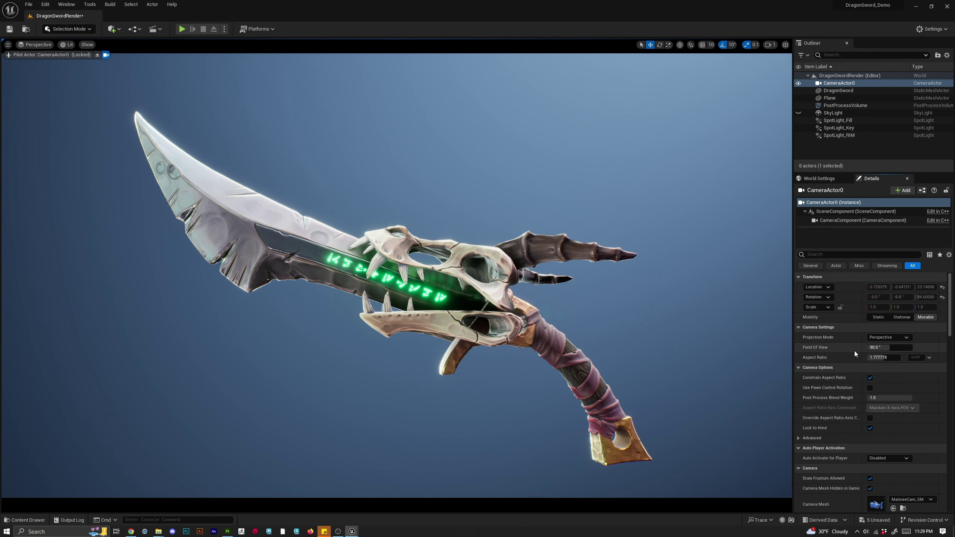
drag(887, 351, 820, 350)
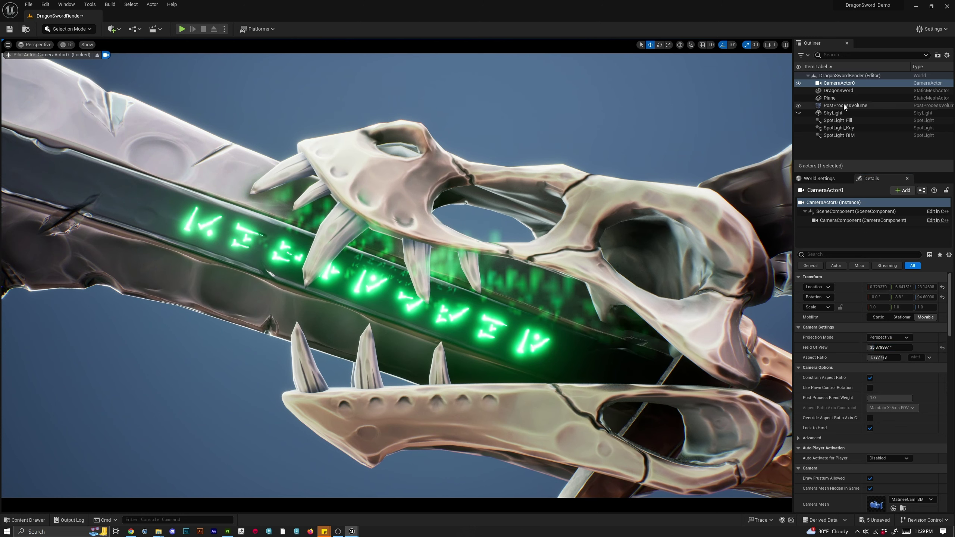
Unlock the movement of CameraActor0 and pull the camera back until the whole sword is in frame.
right_click(844, 84)
mouse_move(890, 178)
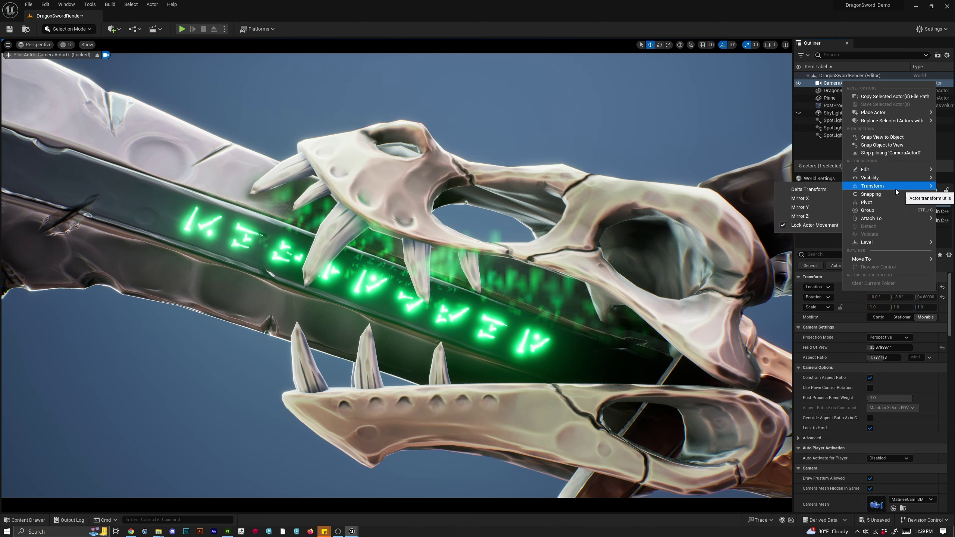
click(803, 225)
scroll(574, 307, down, 4)
scroll(574, 307, down, 5)
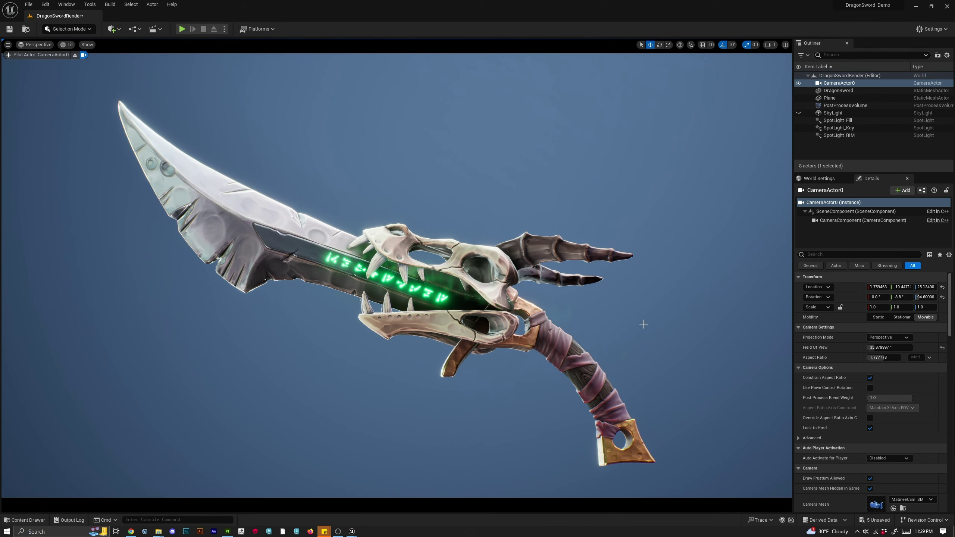
Try a wide Field Of View of about 115.08° and move the camera closer to the sword.
drag(876, 348, 897, 348)
alt+right_drag(575, 313, 598, 313)
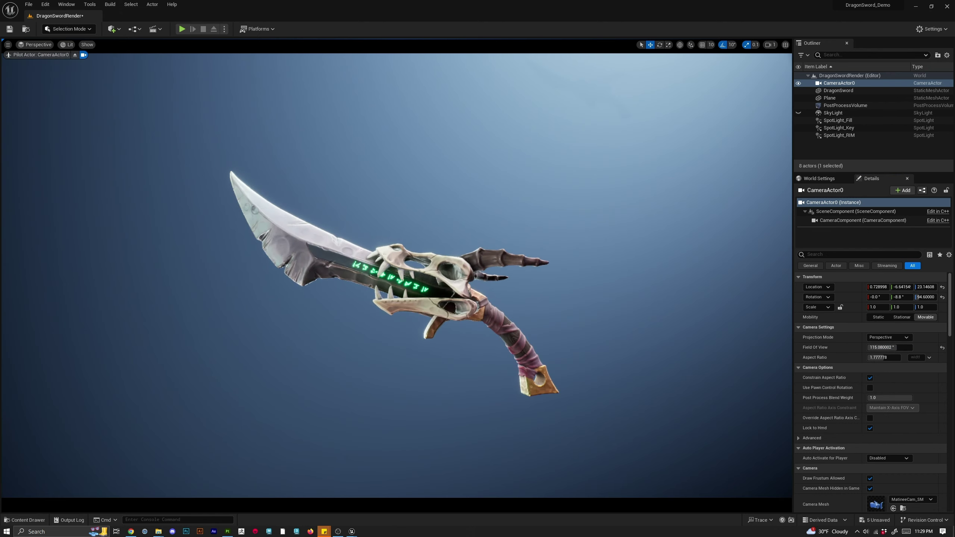
scroll(576, 314, up, 4)
scroll(576, 313, down, 1)
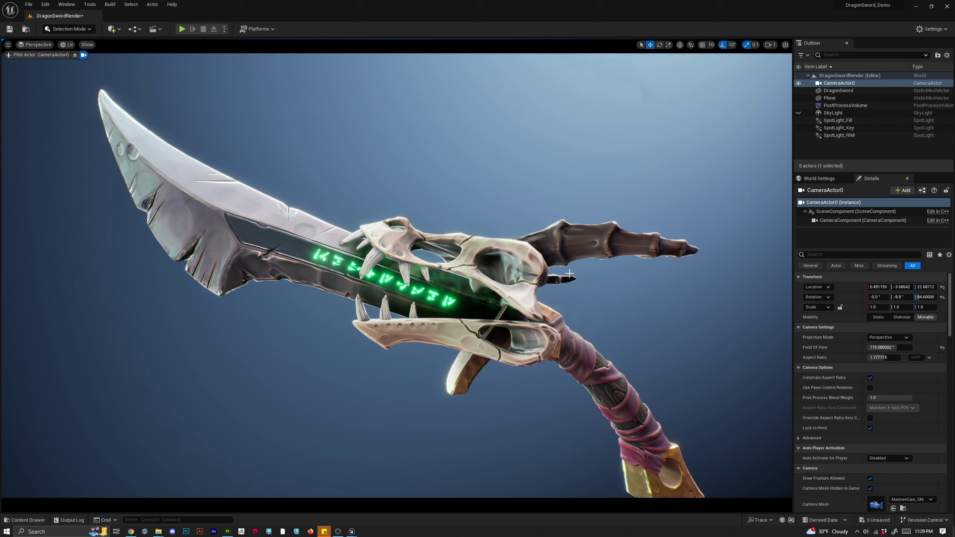
Set the camera's Field Of View to 35° and pull the camera back to frame the whole sword.
click(880, 348)
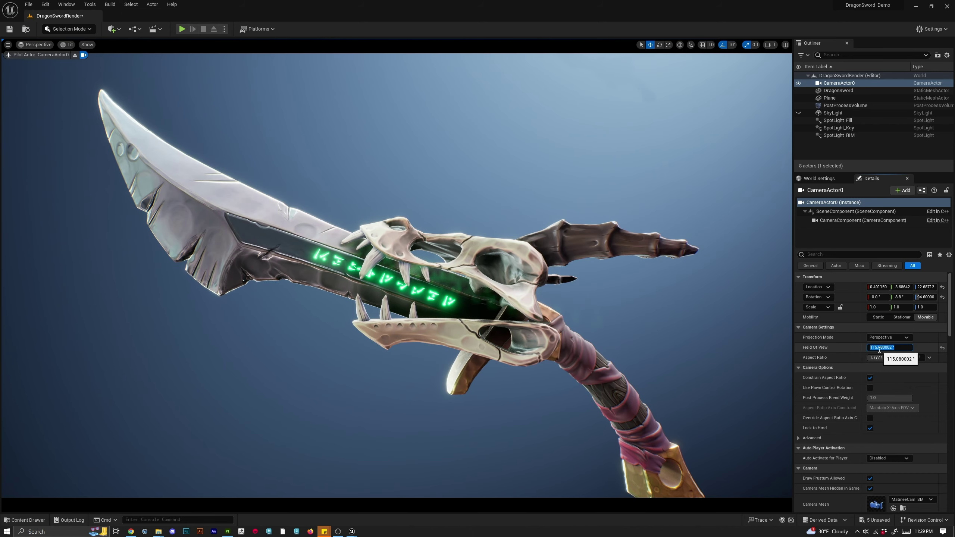
text(35)
key(Return)
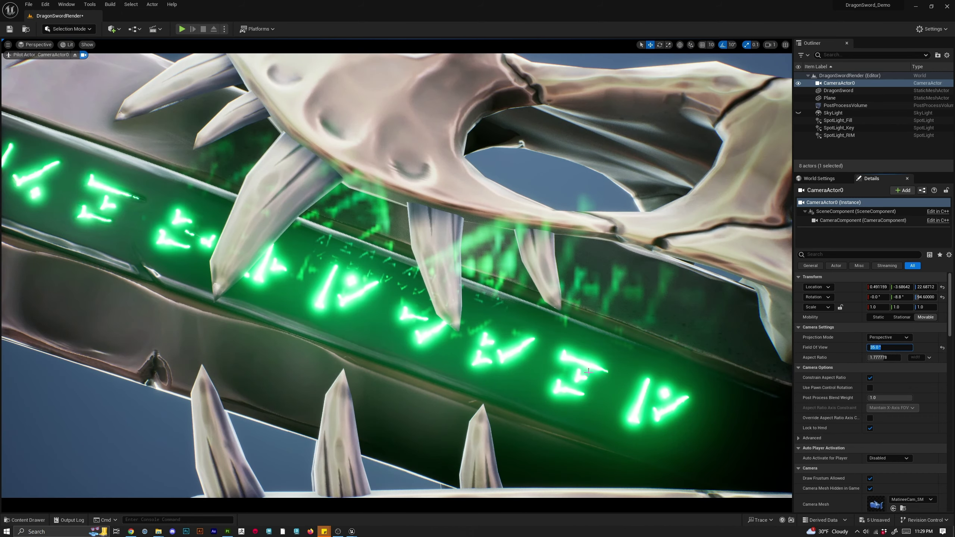
scroll(589, 371, down, 8)
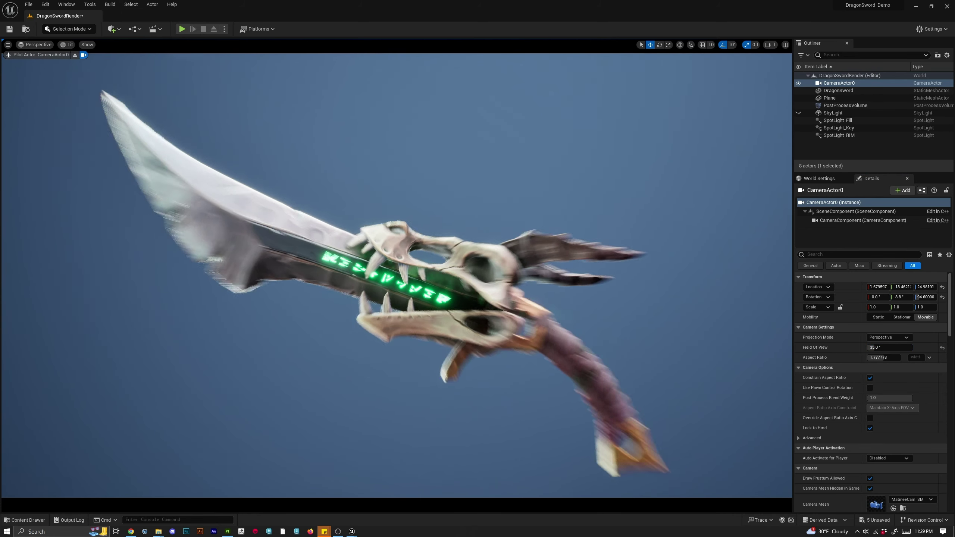
scroll(588, 372, down, 1)
scroll(588, 371, up, 1)
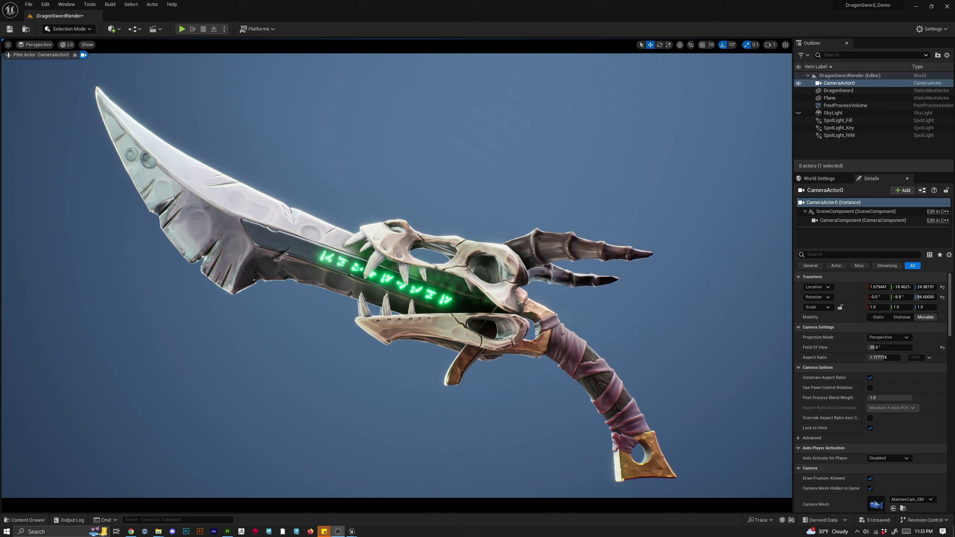
Capture a high resolution screenshot of the sword with a size multiplier of 1.0, and close the screenshot dialog.
click(6, 45)
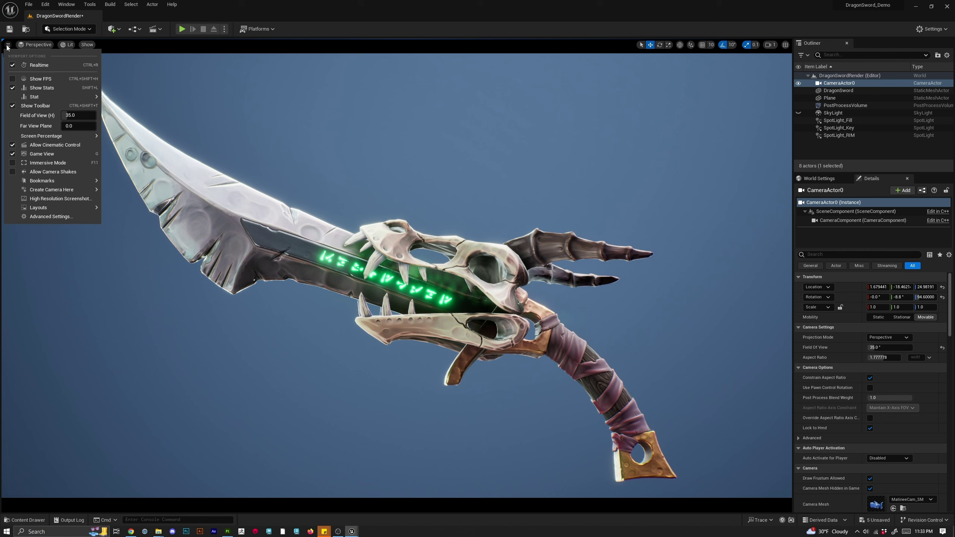
click(53, 199)
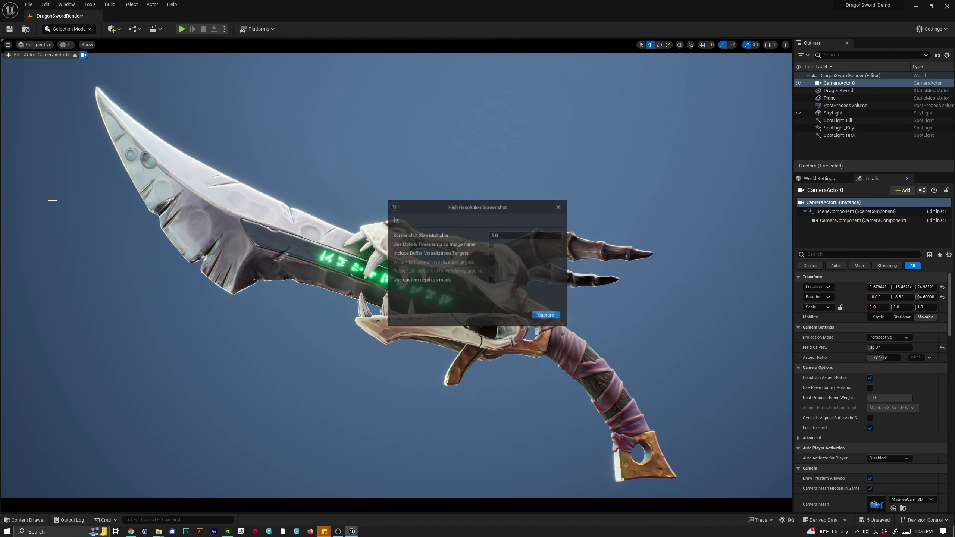
click(548, 317)
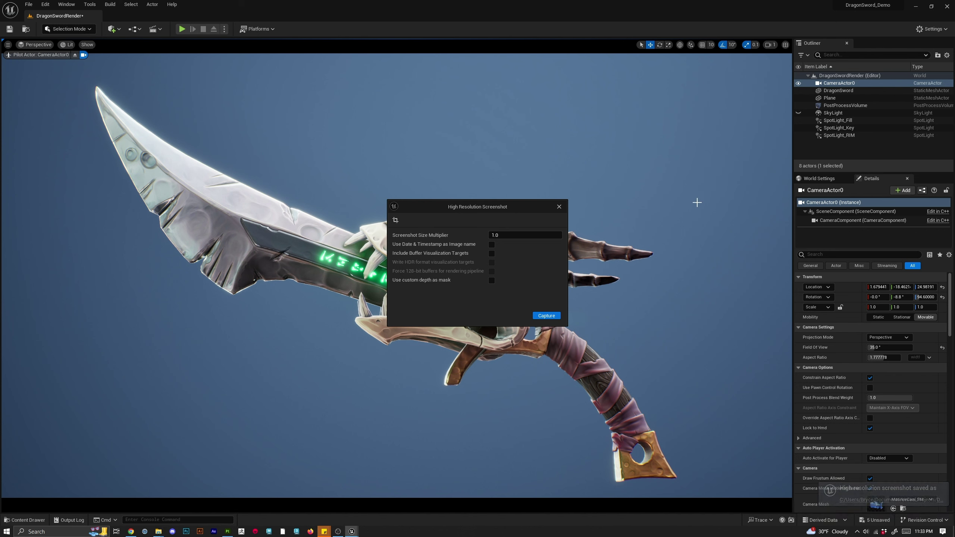
click(559, 207)
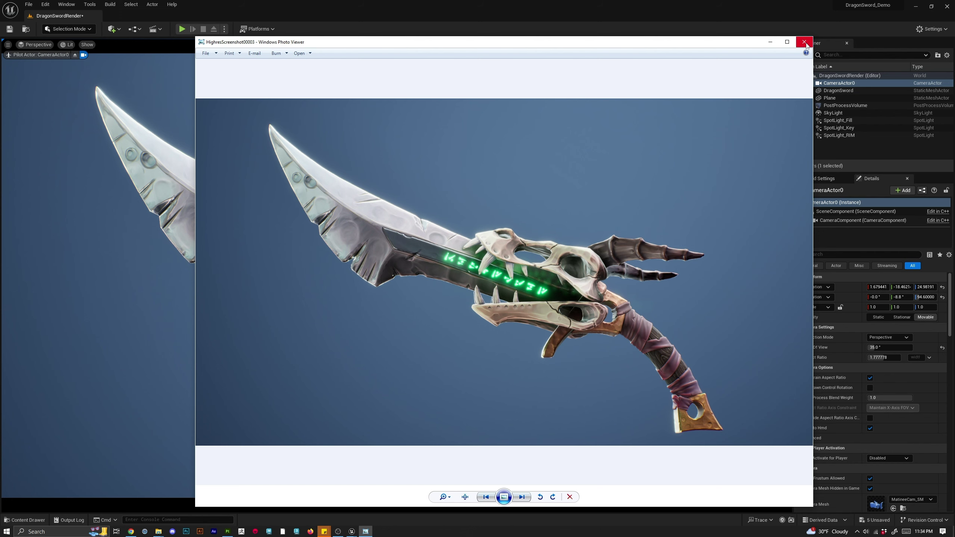
Close the captured sword screenshot and save the DragonSword static mesh asset from the content browser.
click(804, 42)
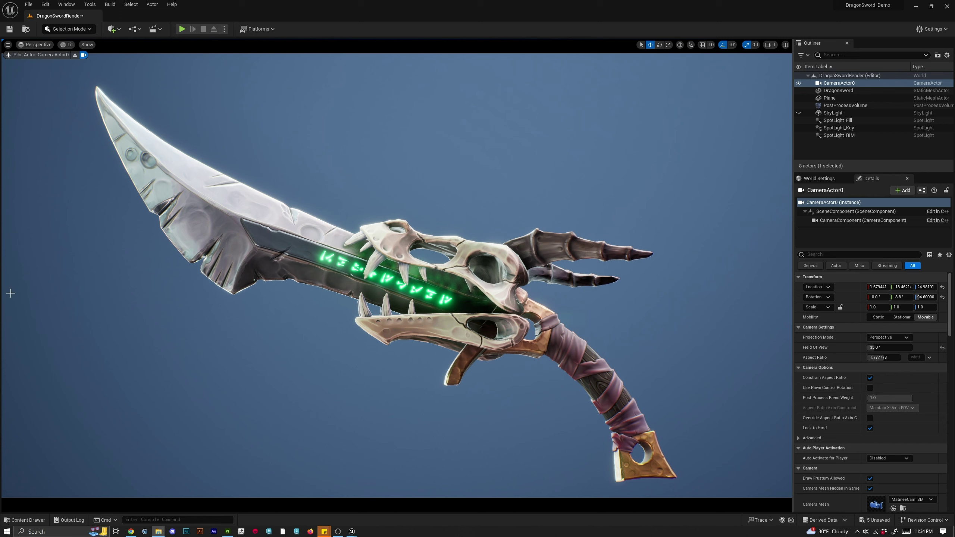
drag(1, 294, 407, 189)
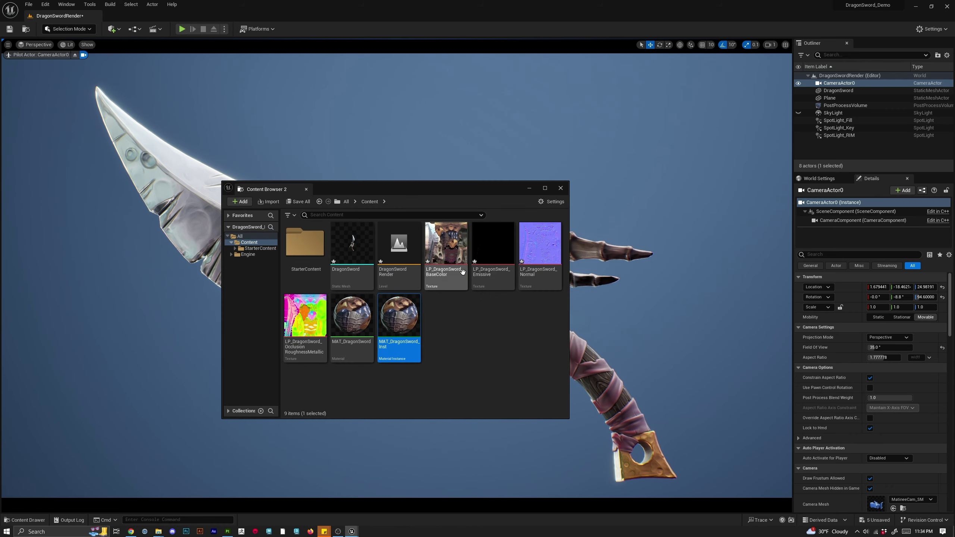
click(344, 260)
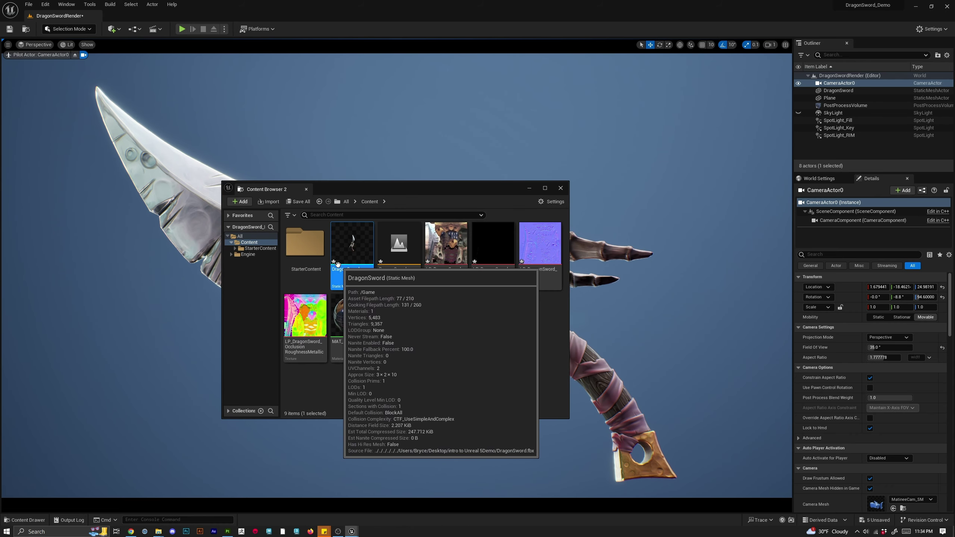
right_click(351, 258)
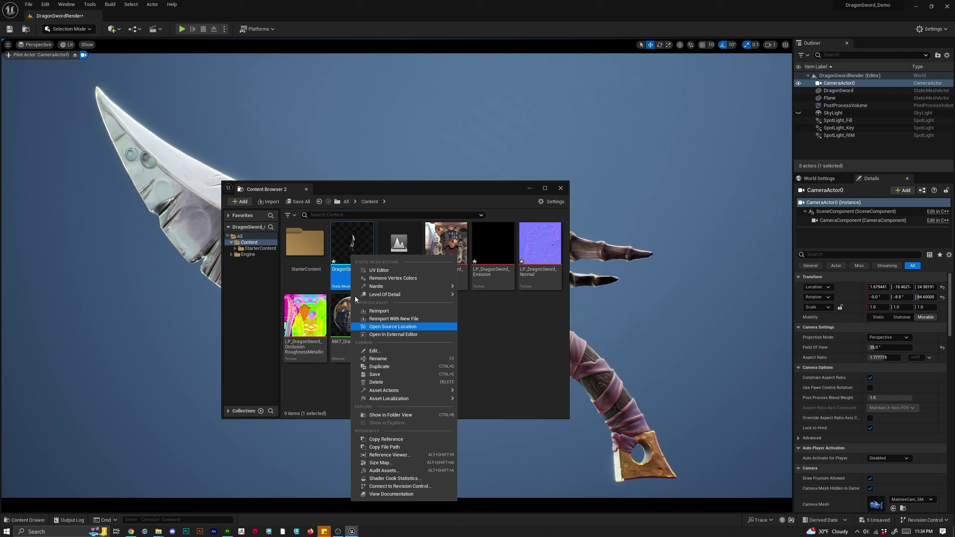
click(380, 376)
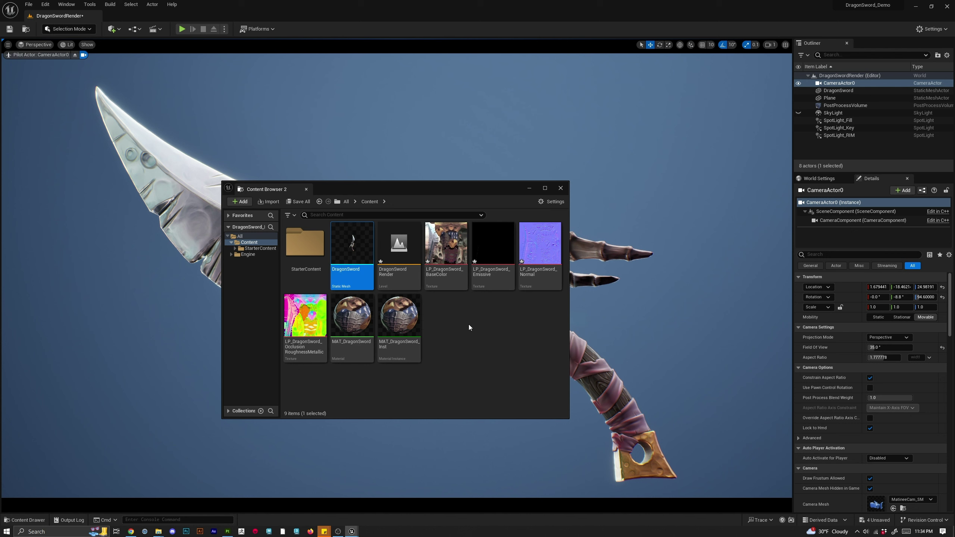
Save all unsaved content in the project and close the content browser window.
click(29, 4)
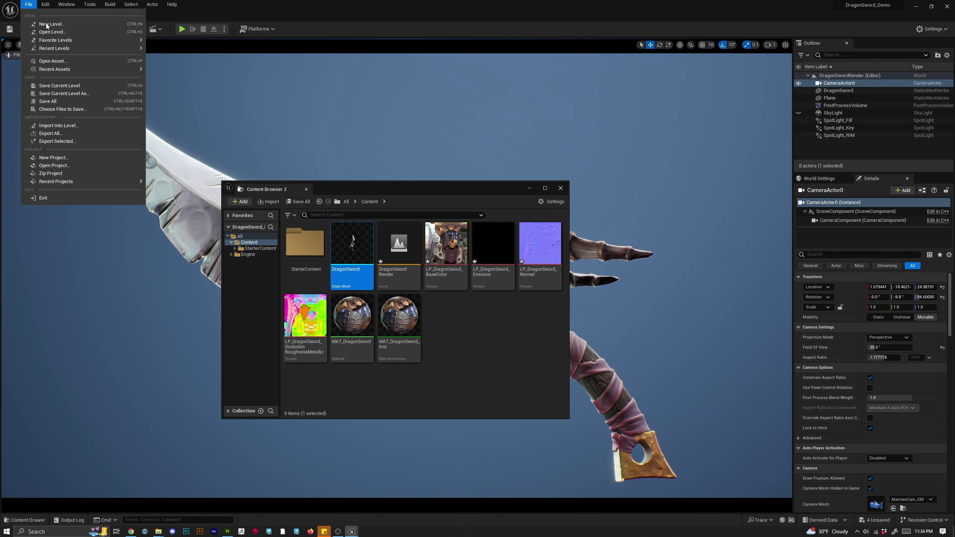
click(81, 101)
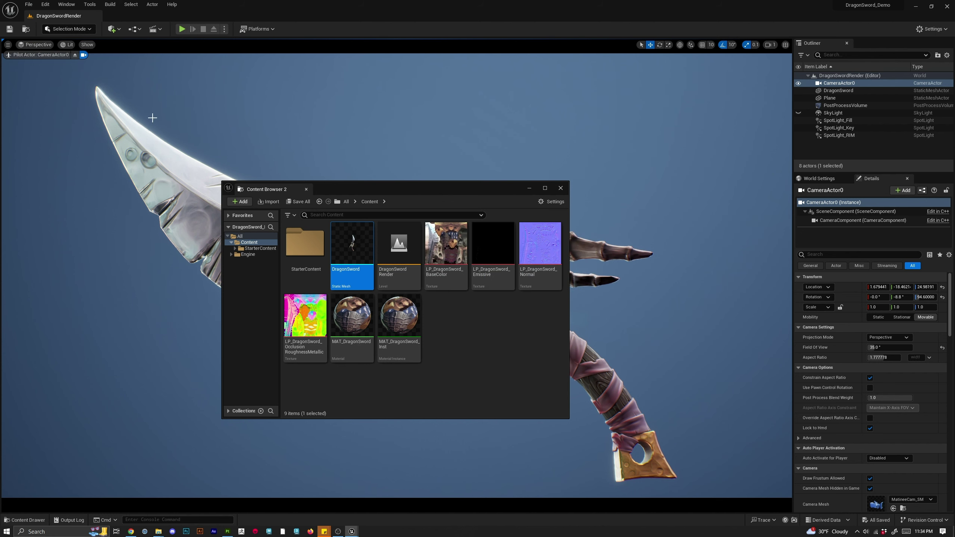
click(561, 190)
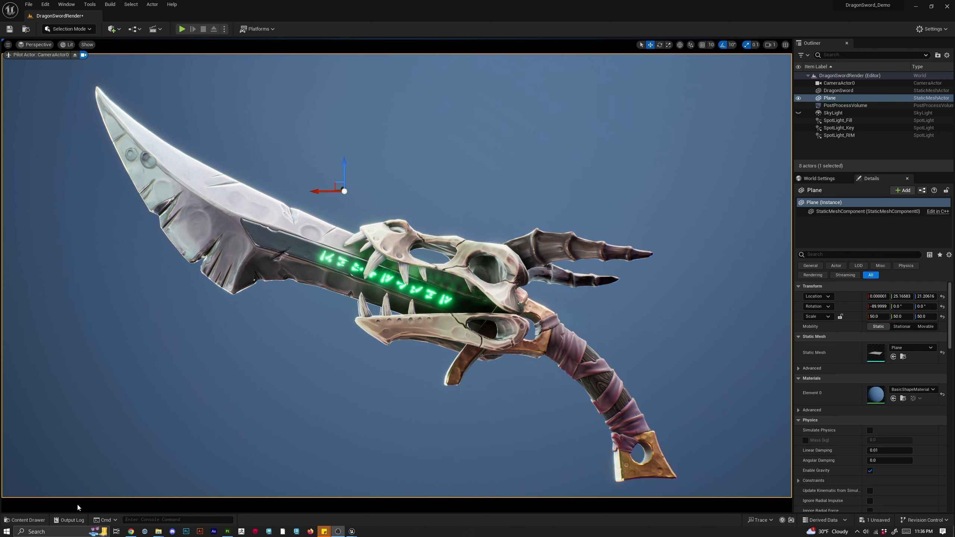
Create a level named Demo in the Content folder and open it, saving both Demo and DragonSwordRender.
click(25, 520)
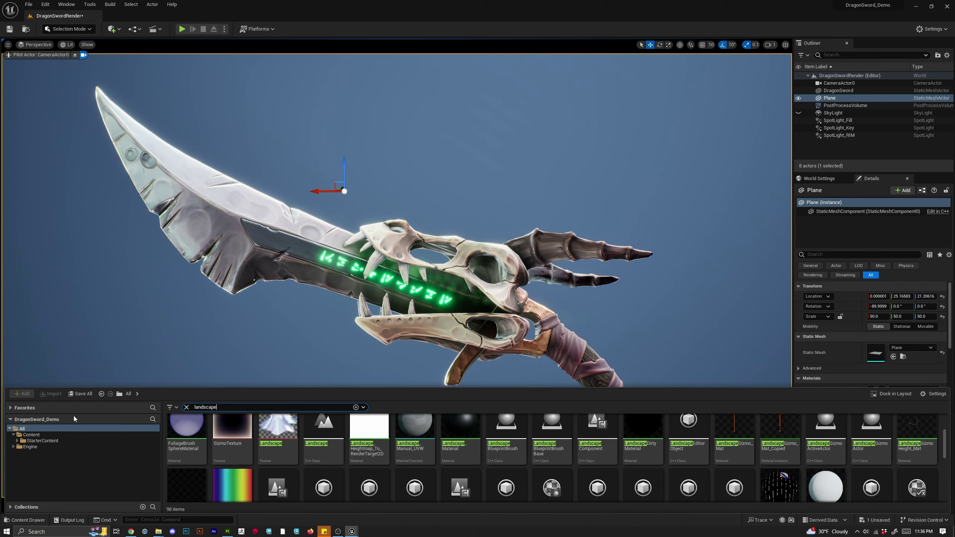
click(31, 435)
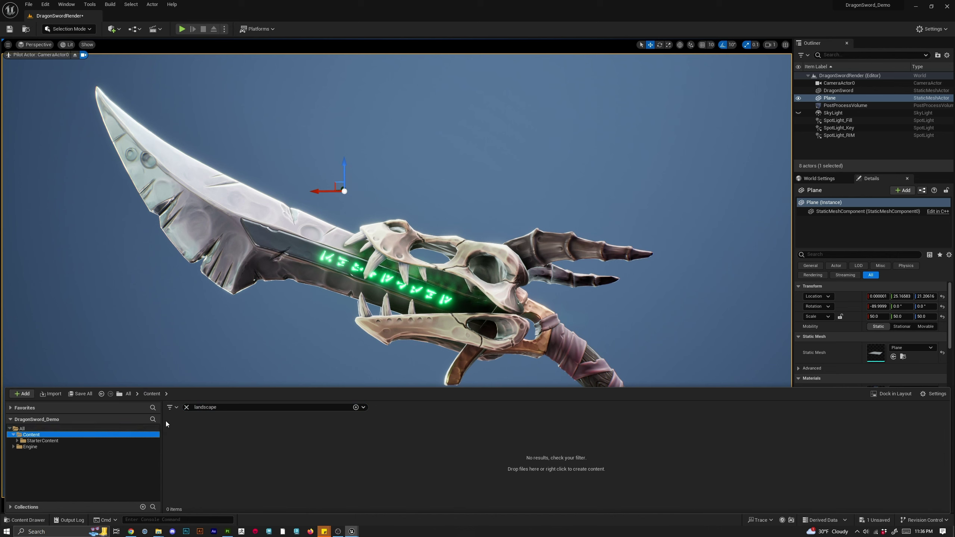
click(186, 408)
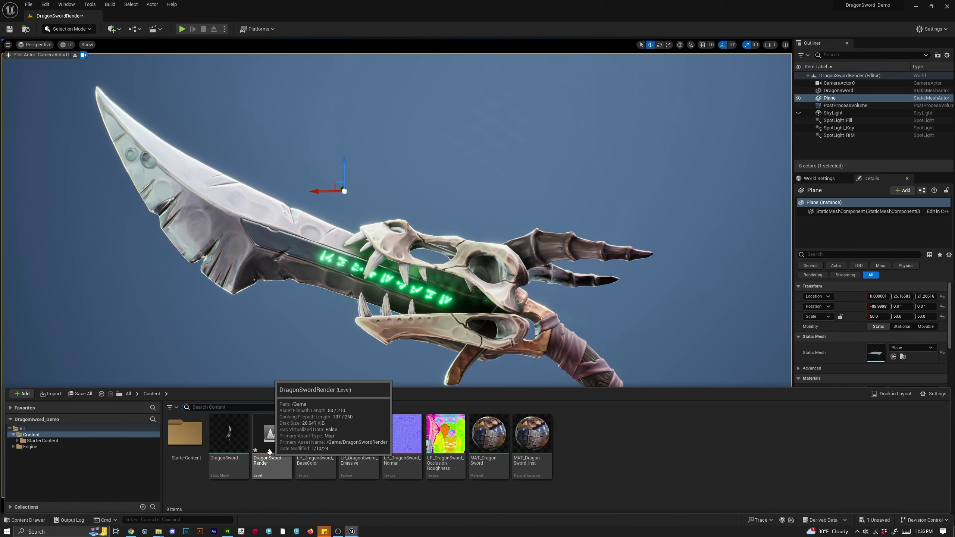
right_click(601, 455)
click(632, 253)
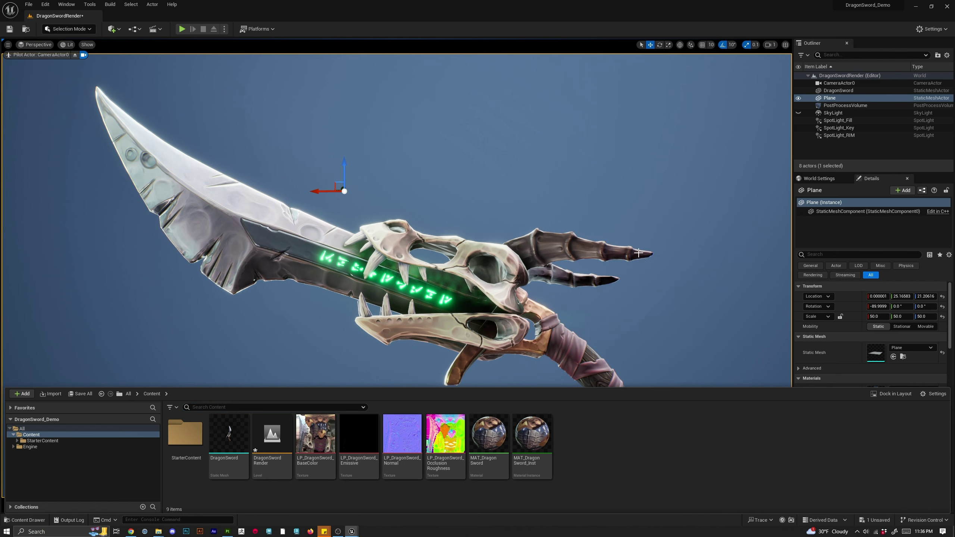
text(Demo)
key(Return)
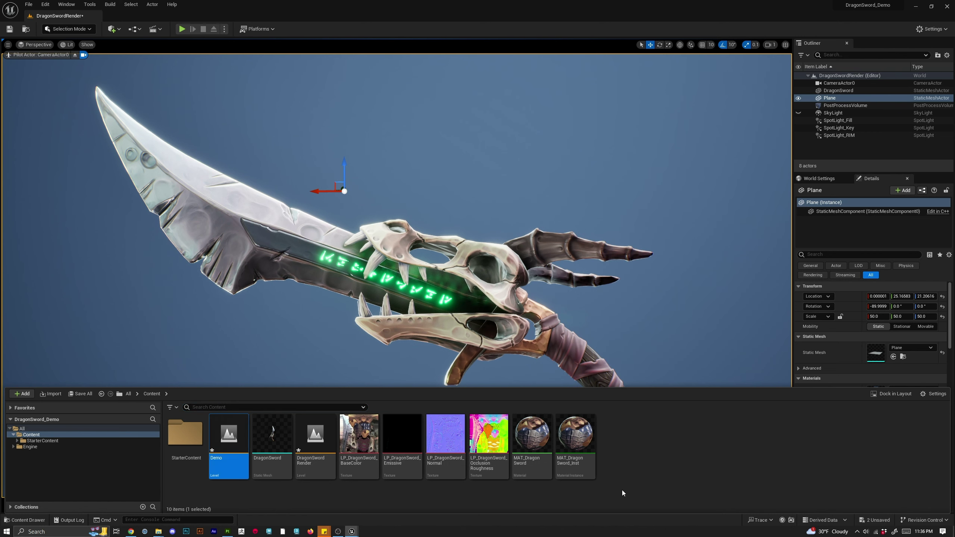
double_click(237, 443)
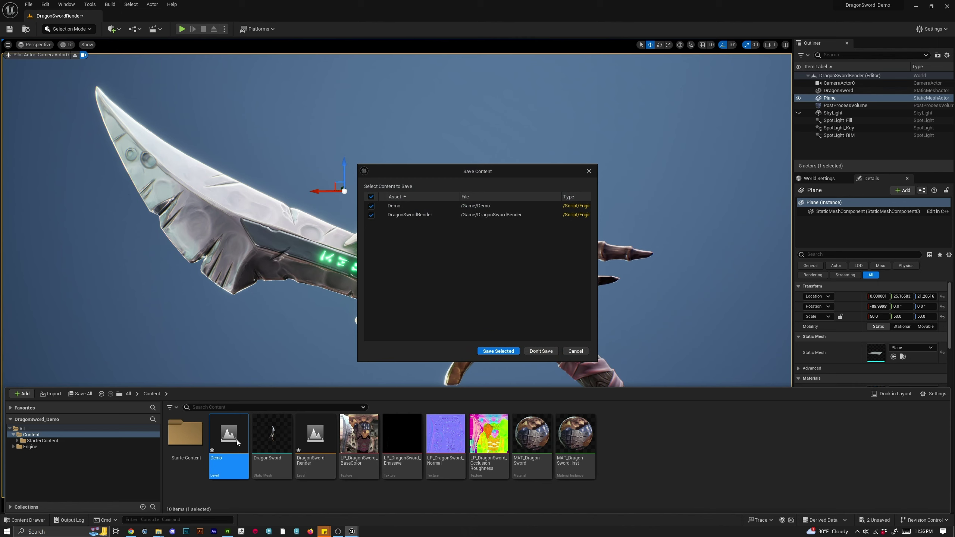
click(497, 353)
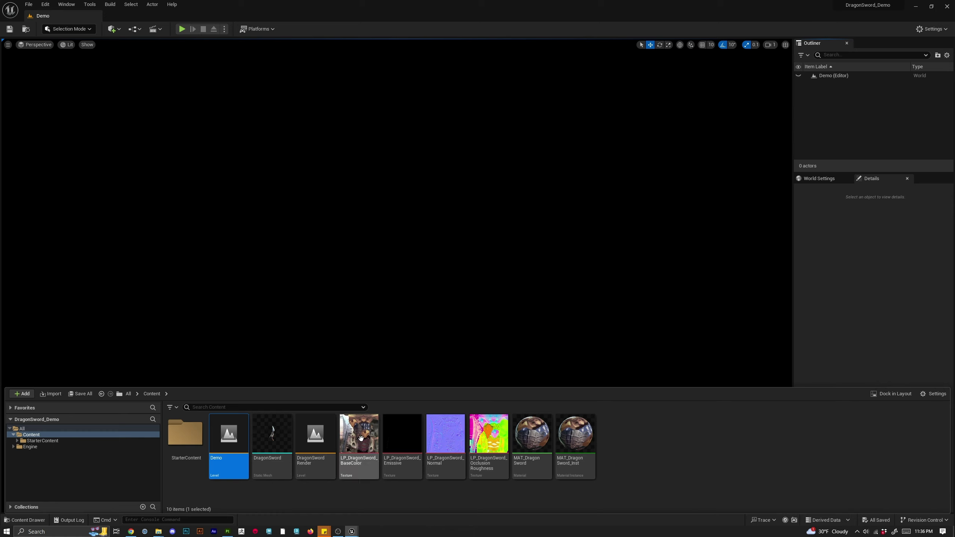
Reopen the DragonSwordRender level and view the scene through CameraActor0.
double_click(310, 440)
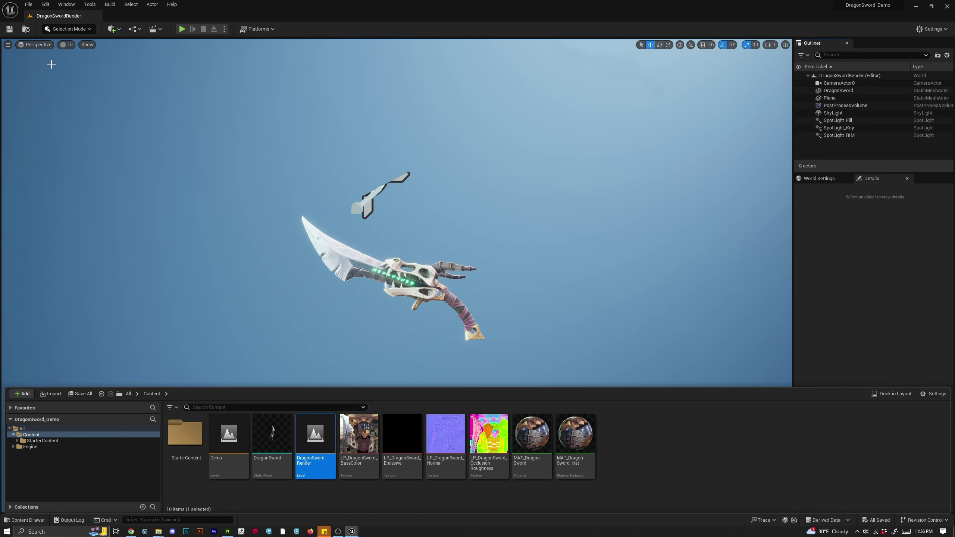
click(38, 44)
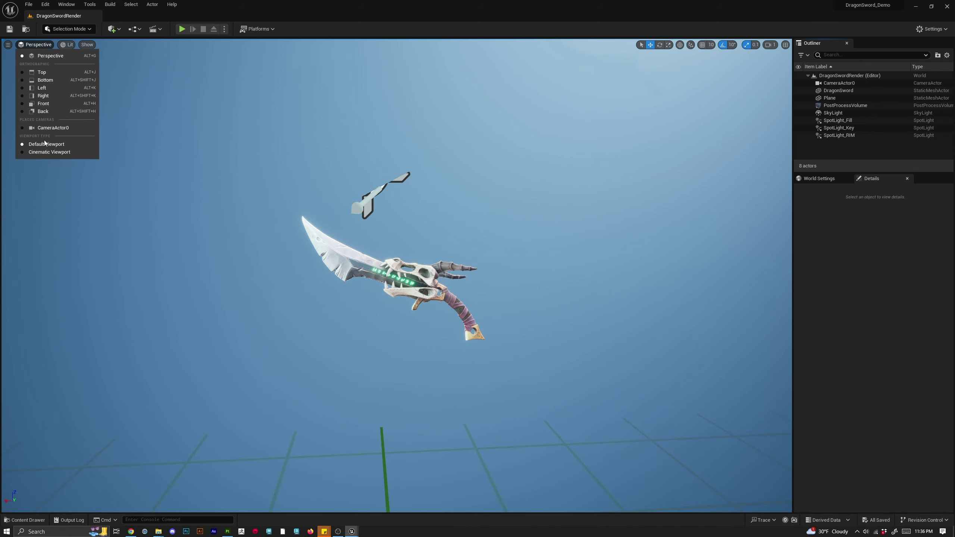
click(51, 128)
Hide the SkyLight with its editor visibility toggle, and replace that by turning off its Visible rendering property.
click(846, 105)
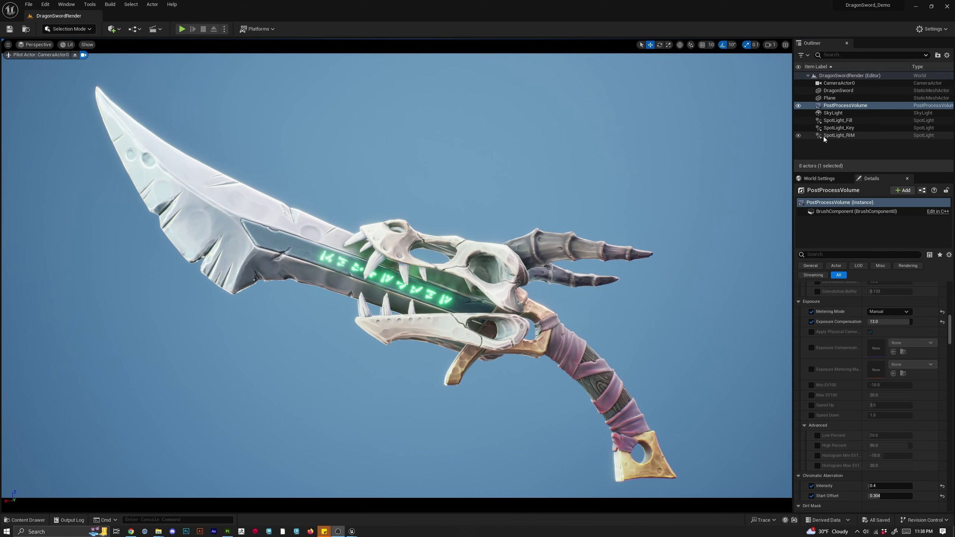
click(799, 113)
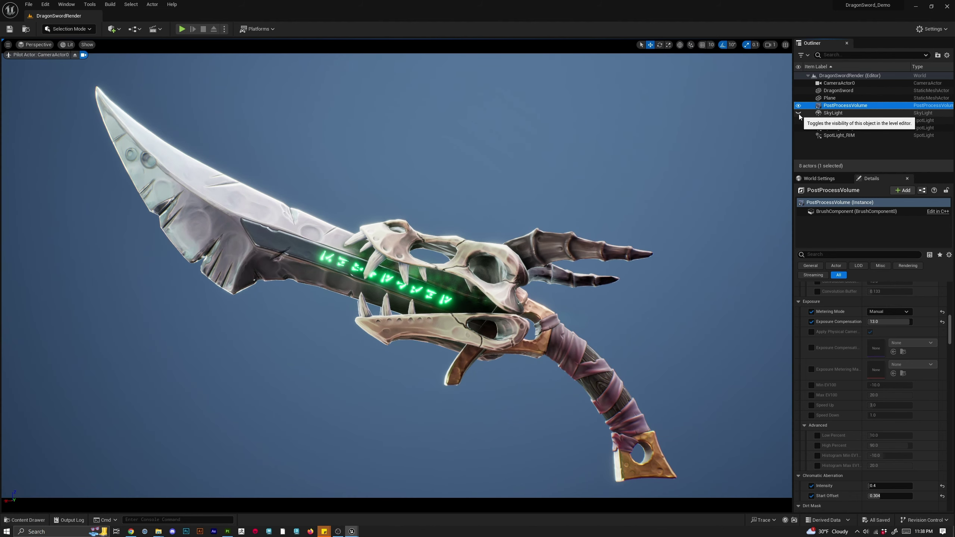
click(835, 114)
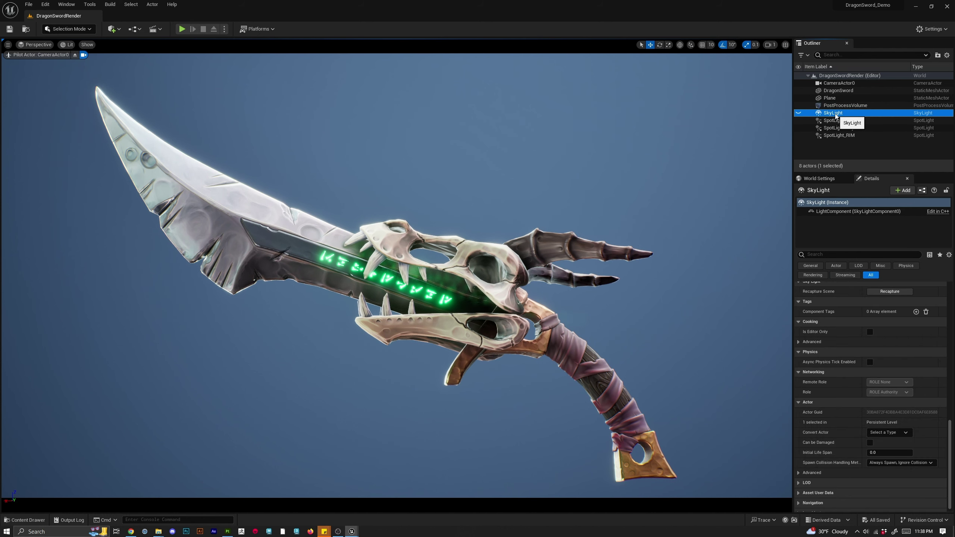
scroll(843, 314, up, 10)
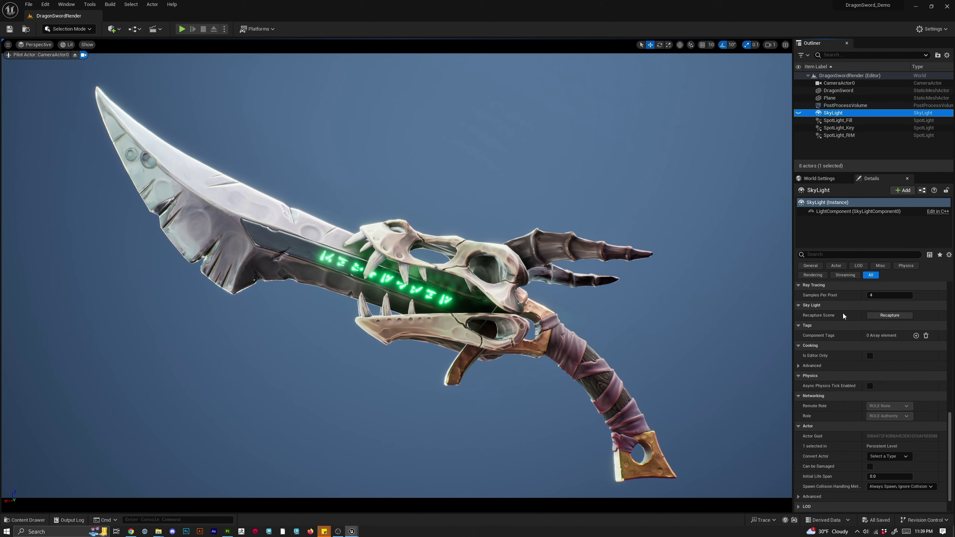
scroll(826, 267, up, 5)
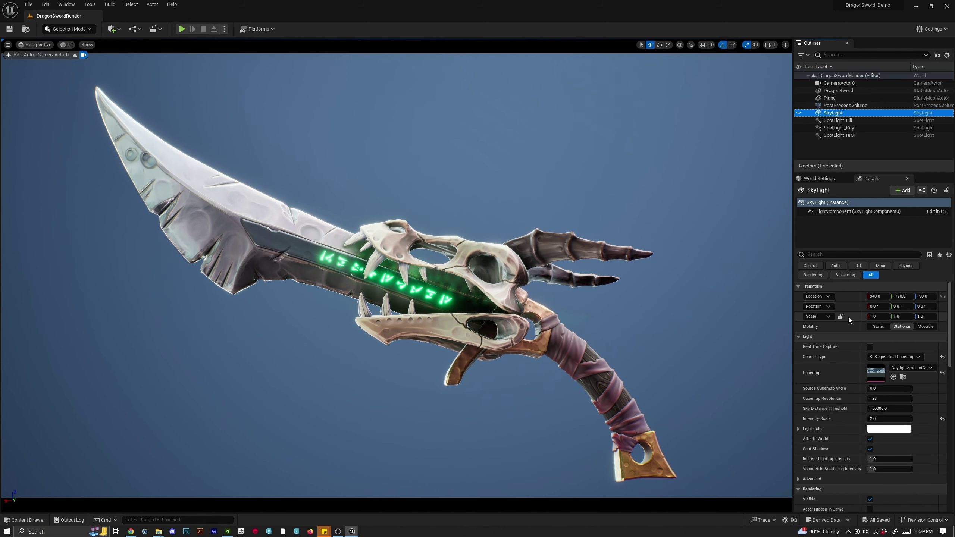
click(822, 254)
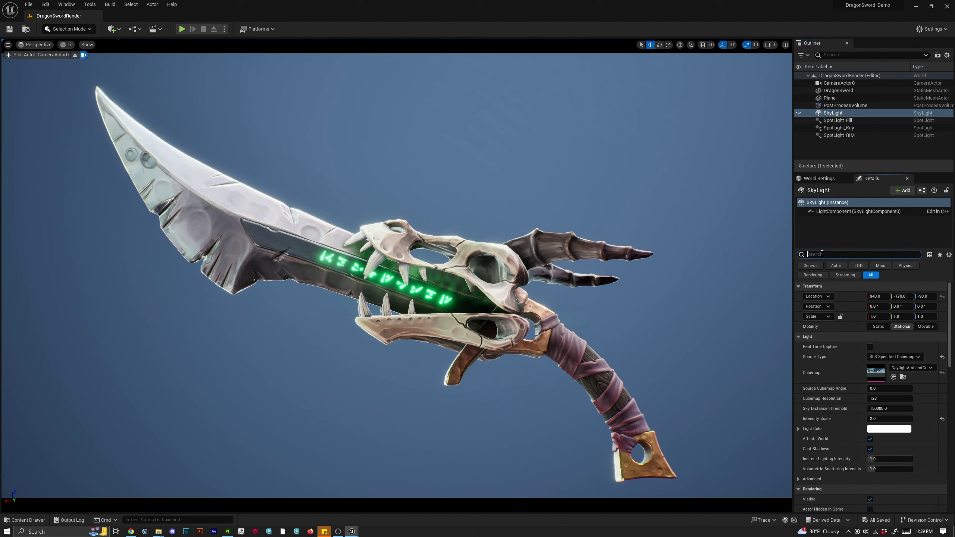
text(vi)
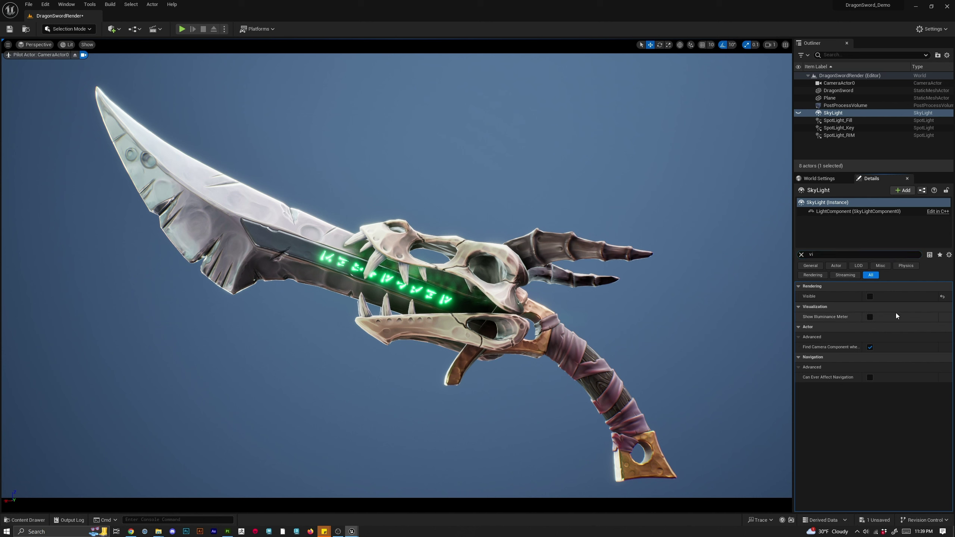
click(869, 297)
click(799, 113)
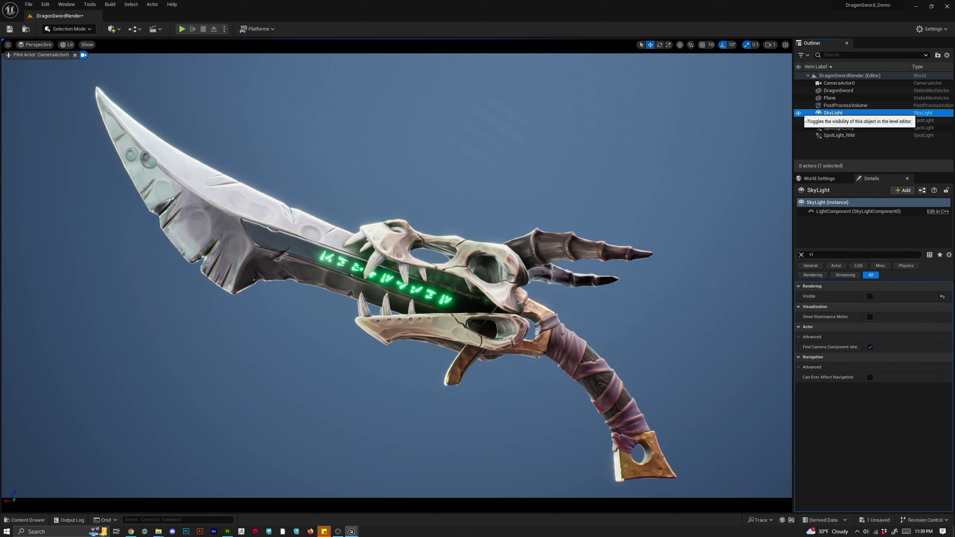